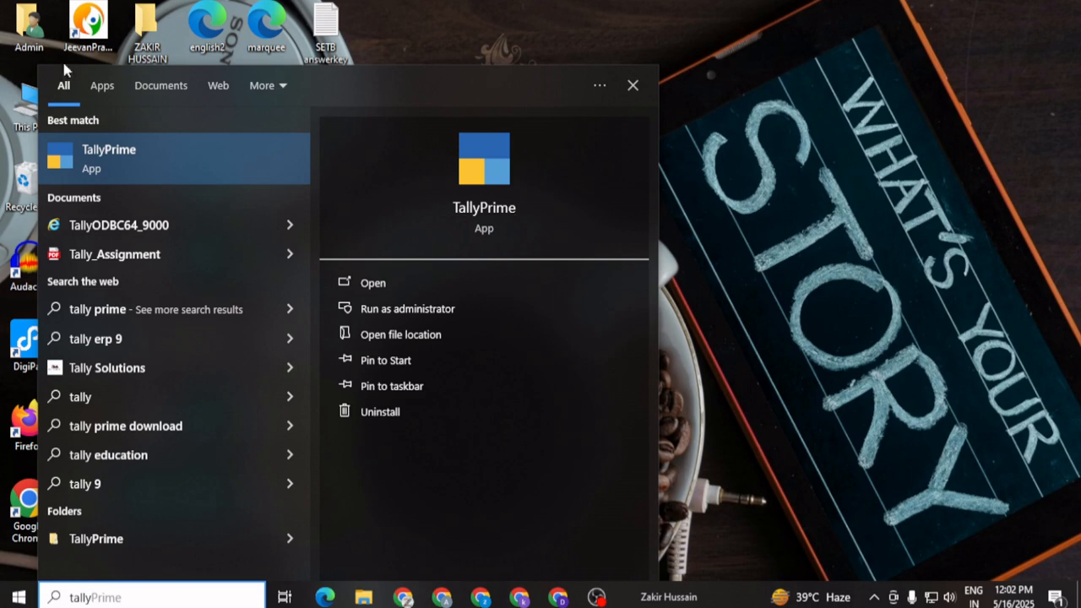
Launch TallyPrime from the Windows search results
{"action": "left_click", "coordinate": [118, 170]}
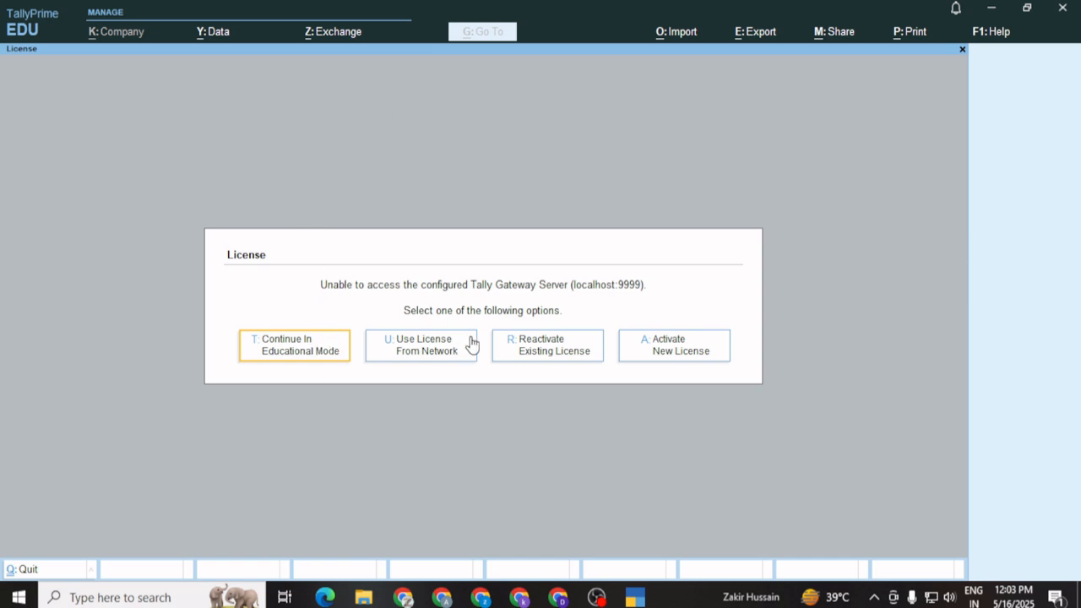
Continue in Educational Mode and shut the Dilshad Publishers company, confirming with Yes
{"action": "left_click", "coordinate": [294, 357]}
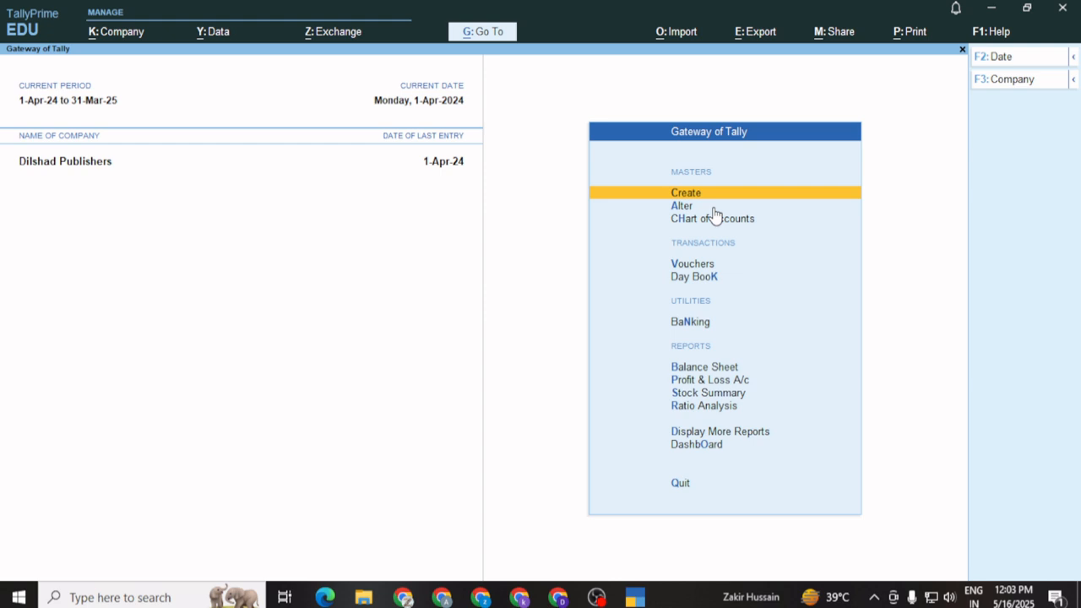
{"action": "left_click", "coordinate": [1007, 80]}
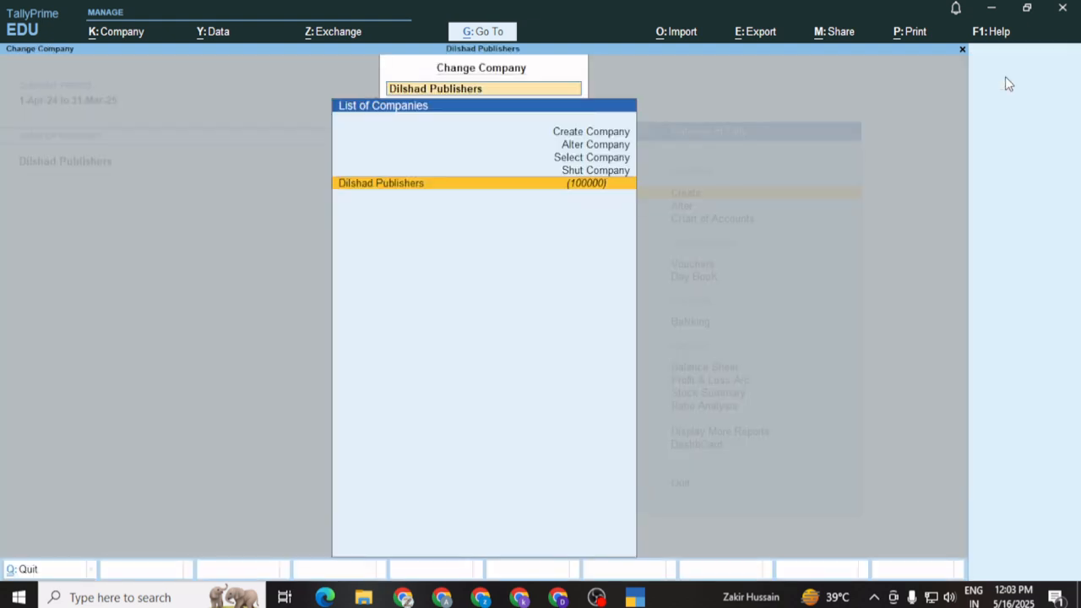
{"action": "left_click", "coordinate": [591, 172]}
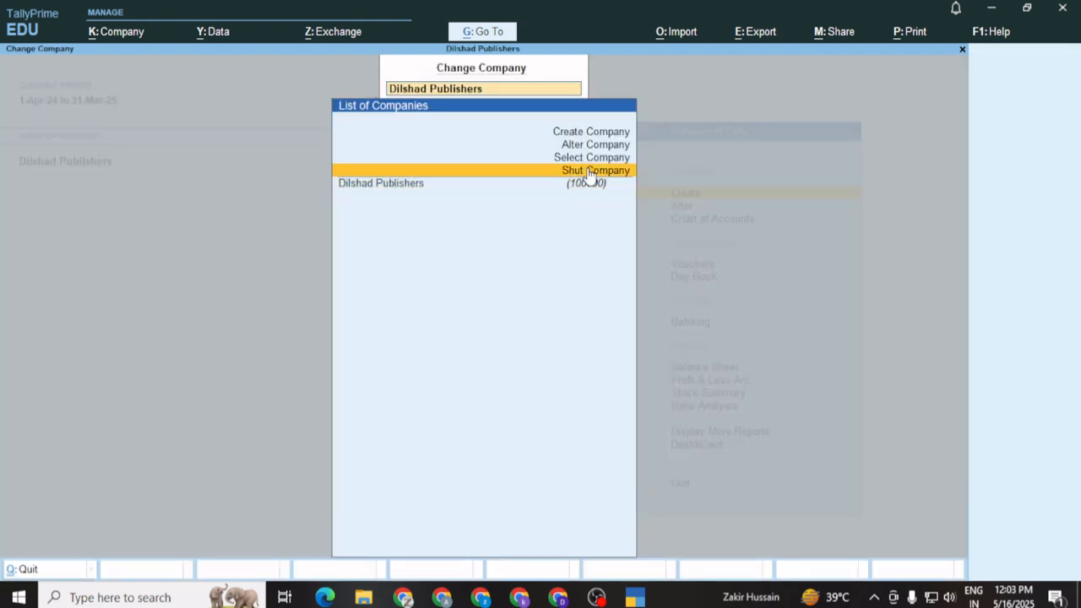
{"action": "left_click", "coordinate": [592, 173]}
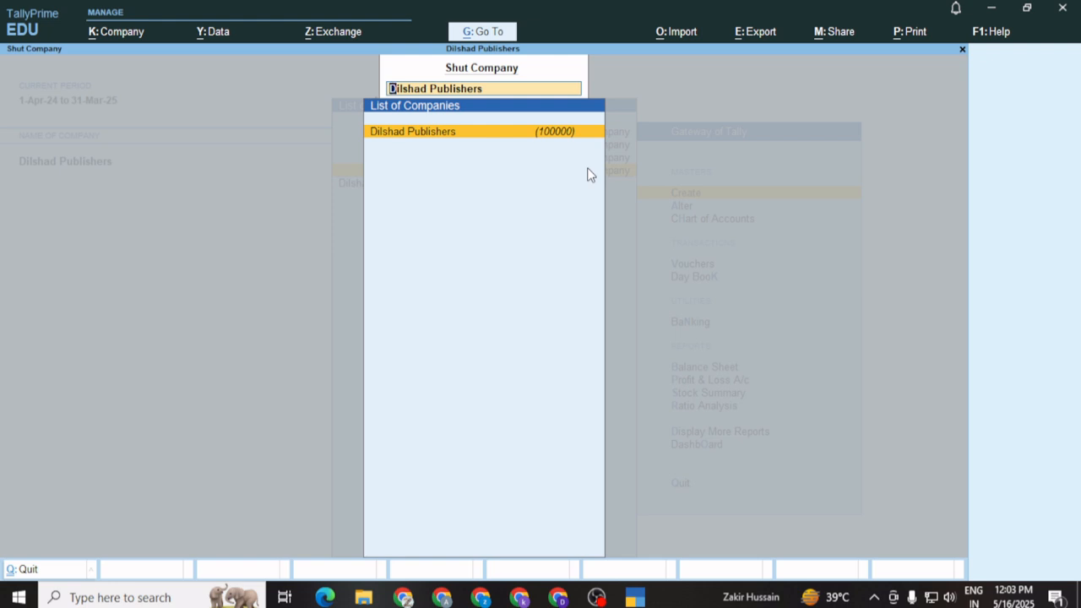
{"action": "left_click", "coordinate": [500, 134]}
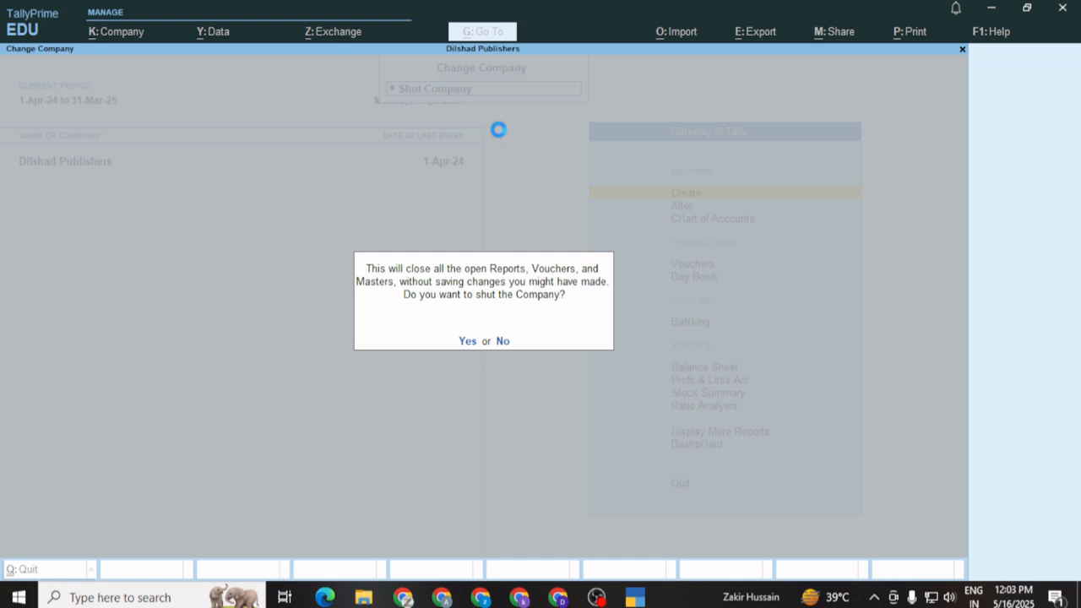
{"action": "left_click", "coordinate": [468, 341]}
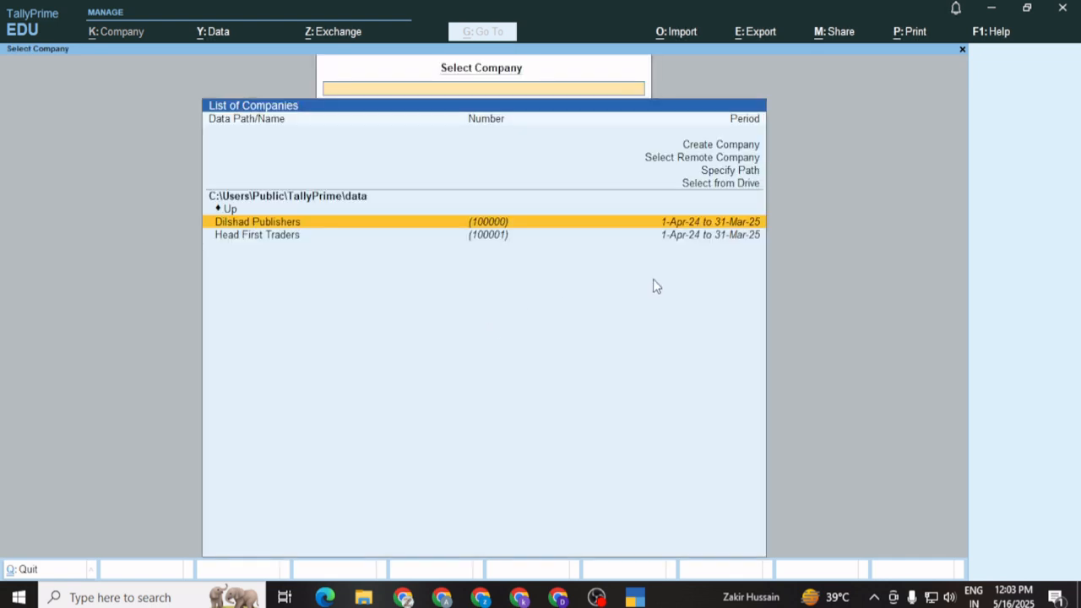
Start creating a company named 'Afternoon Pvt Ltd', keeping the auto-filled mailing name
{"action": "left_click", "coordinate": [705, 148]}
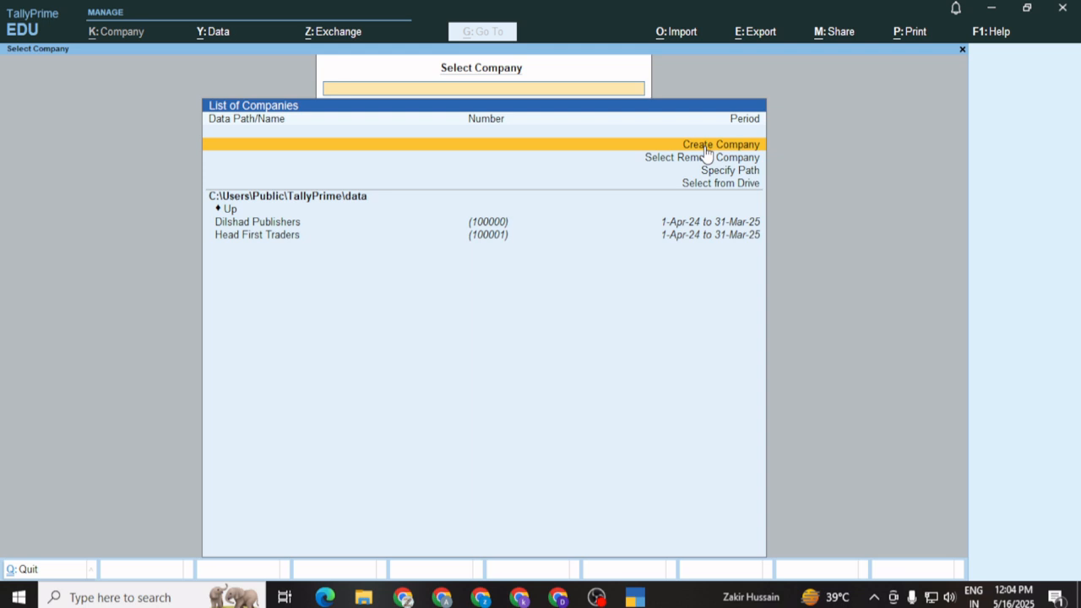
{"action": "left_click", "coordinate": [707, 151]}
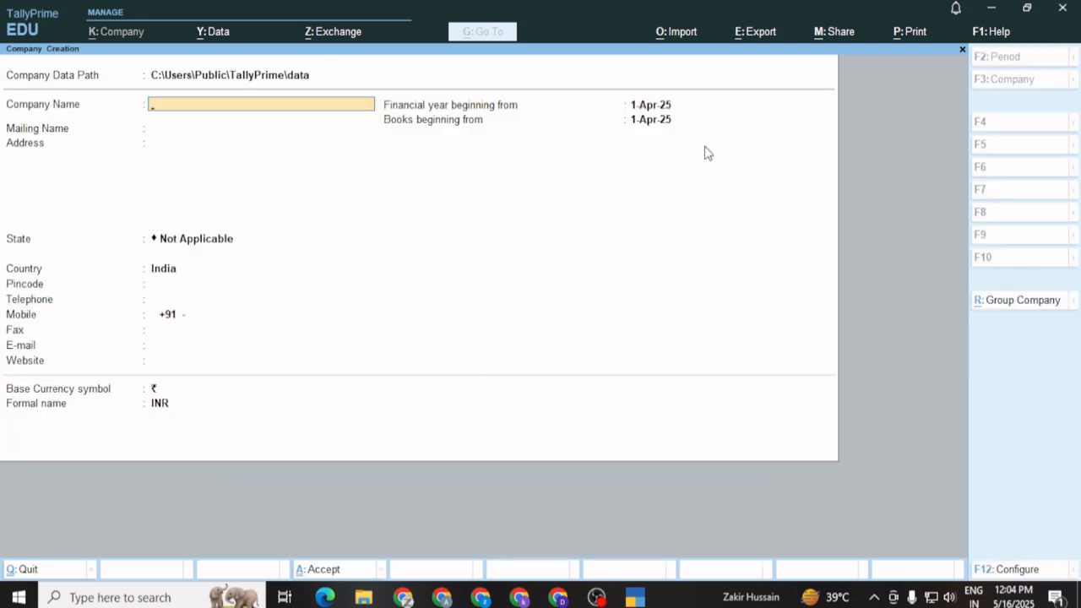
{"action": "type", "text": "Afternoon Pvt Ltd"}
{"action": "key", "text": "Return"}
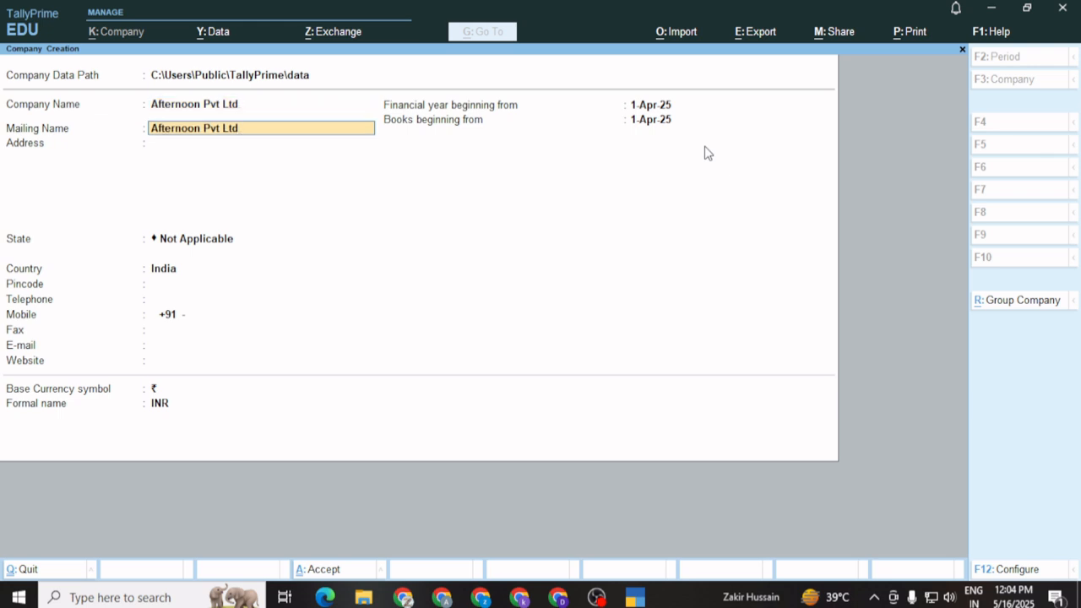
{"action": "key", "text": "Return"}
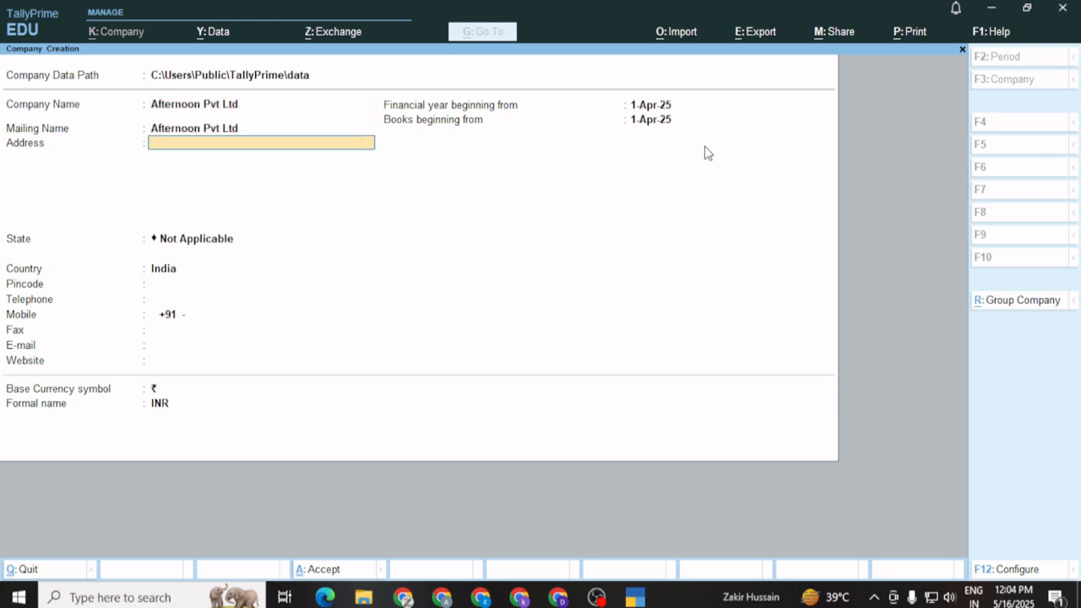
Enter the two-line company address and set the state to Haryana
{"action": "type", "text": "Sector 56"}
{"action": "key", "text": "Return"}
{"action": "type", "text": "Fa"}
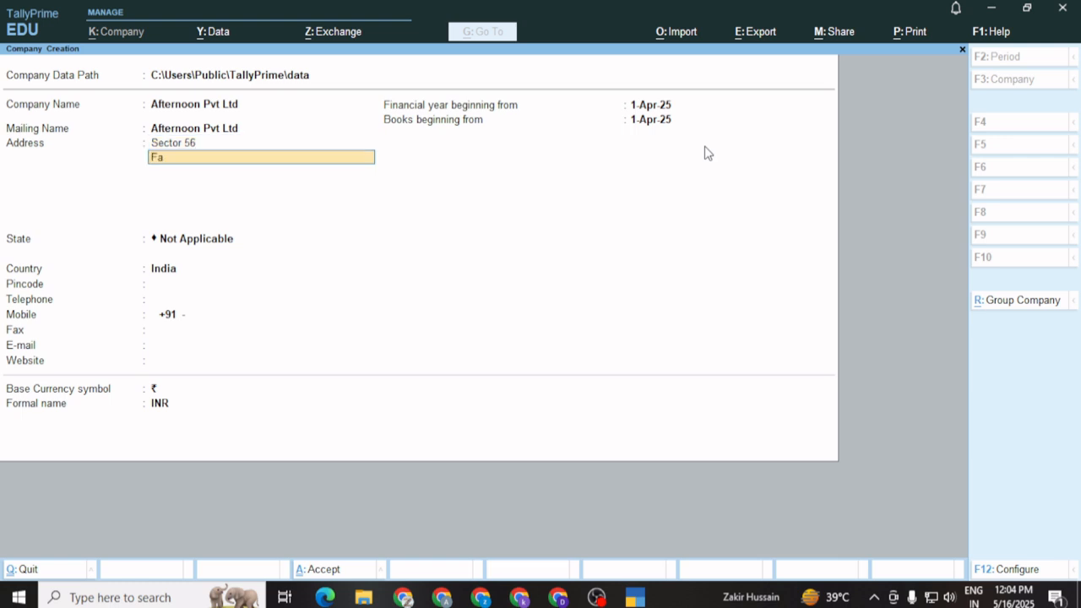
{"action": "type", "text": "ridabad"}
{"action": "key", "text": "Return"}
{"action": "key", "text": "Return"}
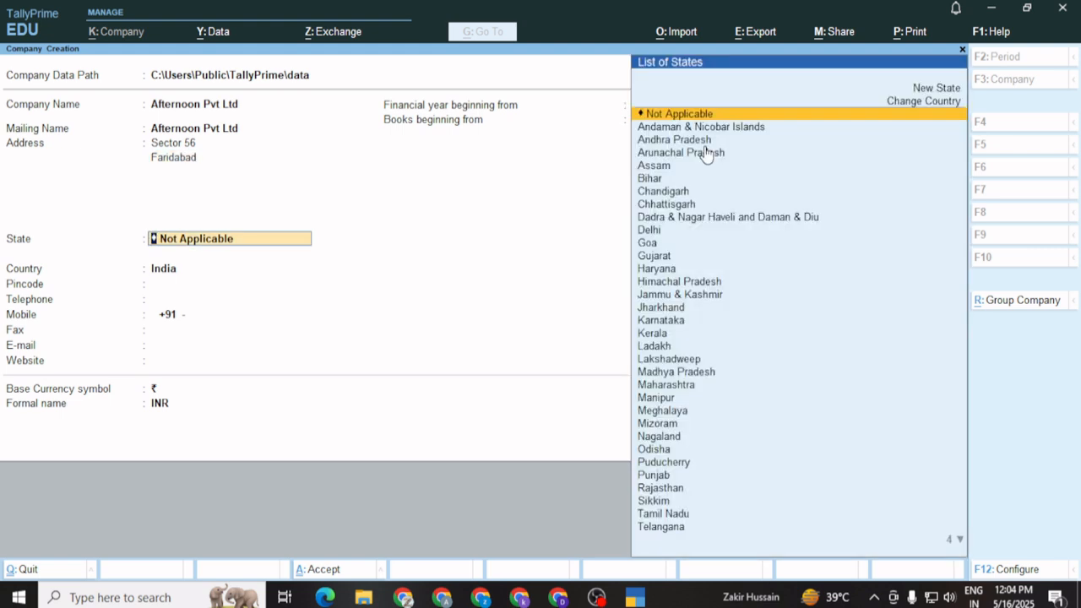
{"action": "key", "text": "Down"}
{"action": "key", "text": "Down"}
{"action": "key", "text": "Down"}
{"action": "key", "text": "Down"}
{"action": "key", "text": "Down"}
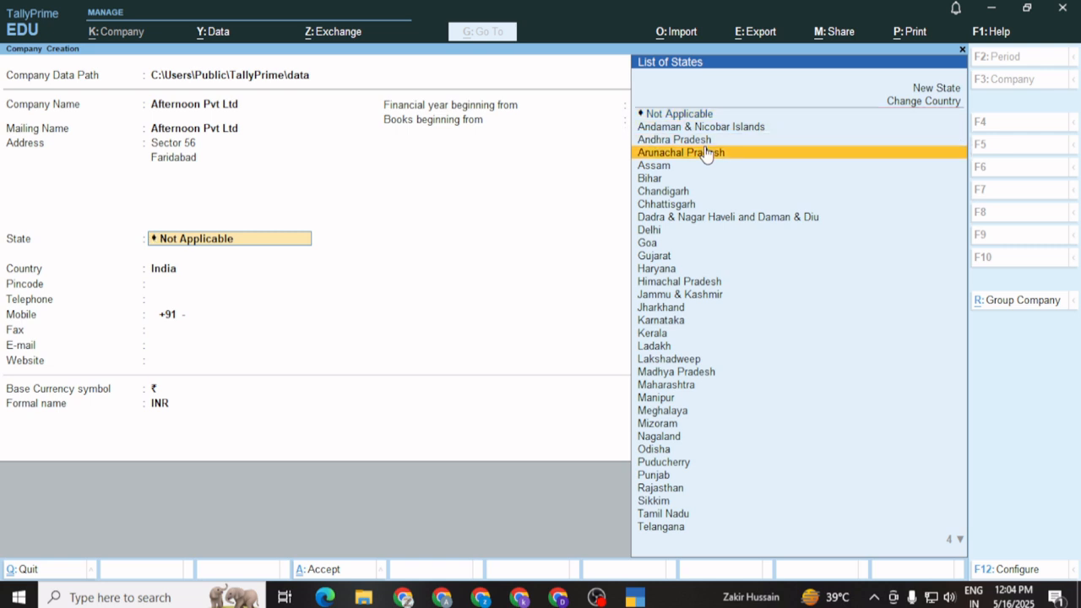
{"action": "key", "text": "Down"}
{"action": "key", "text": "Down"}
{"action": "key", "text": "Down"}
{"action": "key", "text": "Down"}
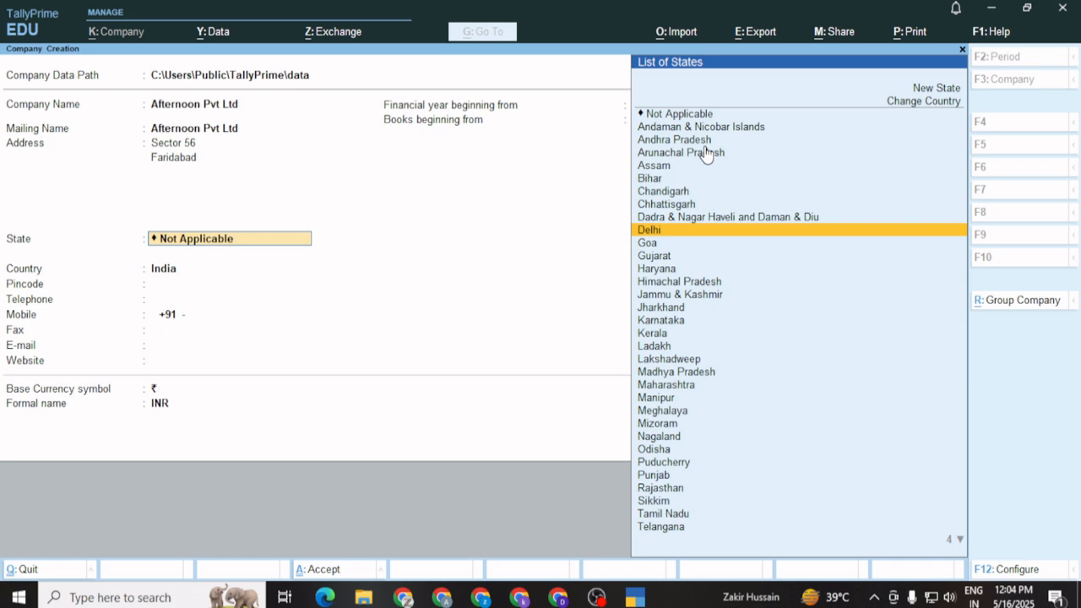
{"action": "key", "text": "Down"}
{"action": "key", "text": "Down"}
{"action": "key", "text": "Down"}
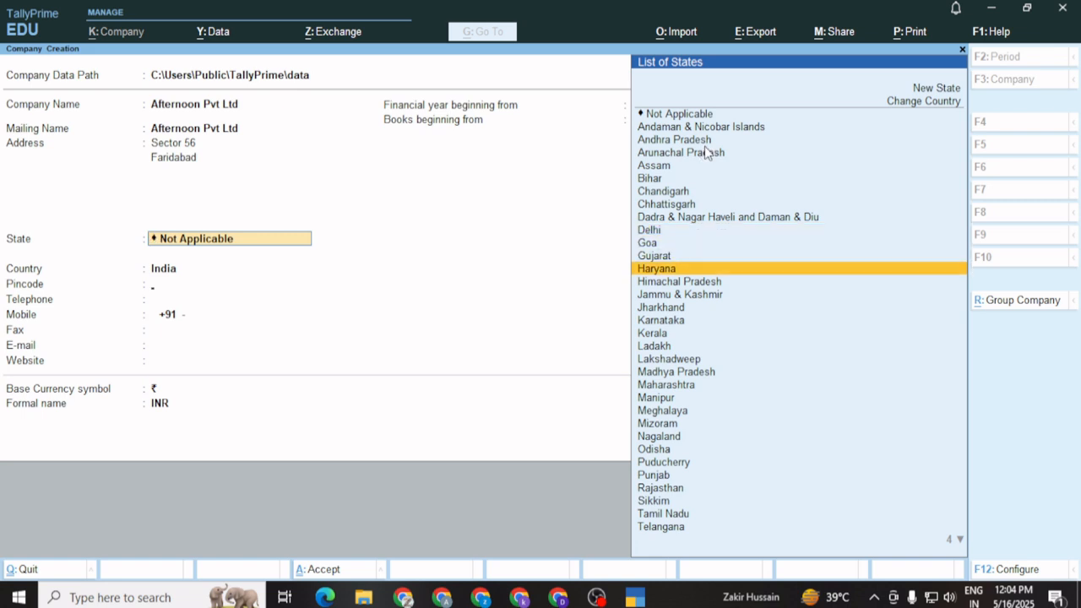
{"action": "key", "text": "Return"}
{"action": "type", "text": "1"}
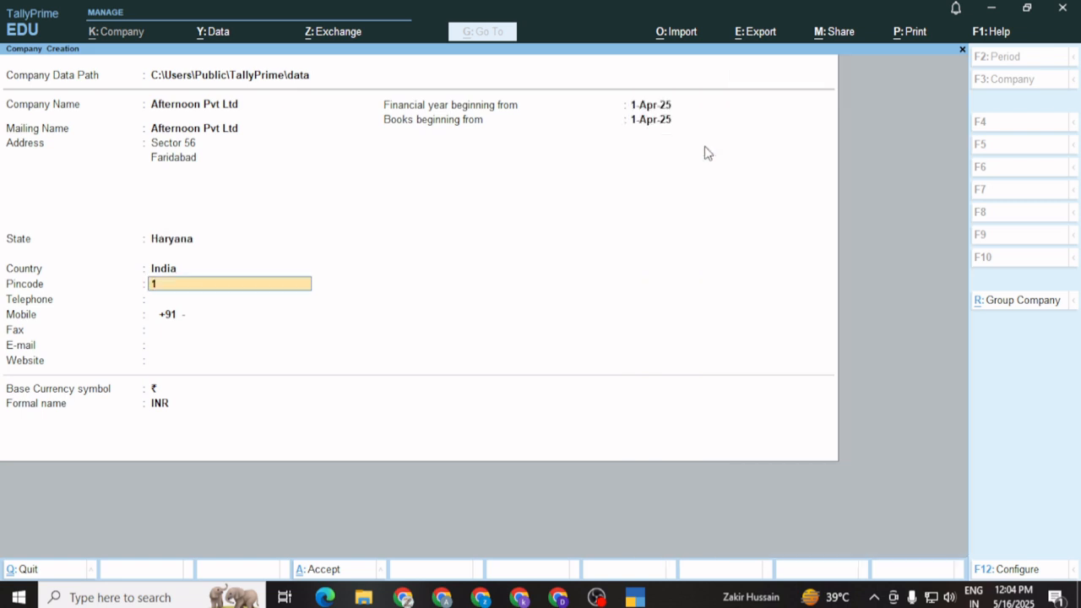
{"action": "type", "text": "21004"}
{"action": "key", "text": "Return"}
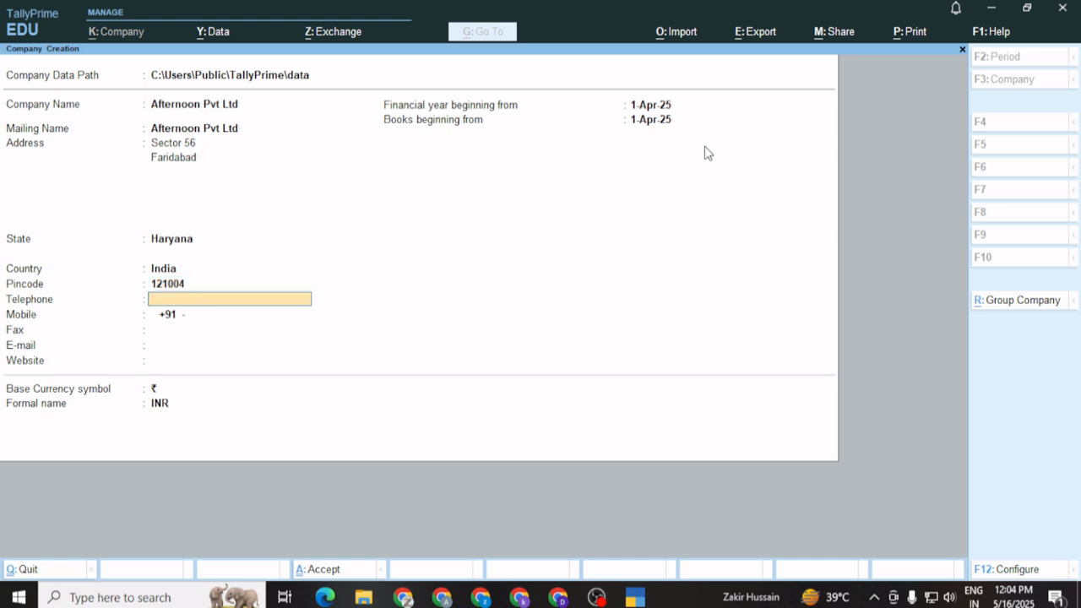
{"action": "key", "text": "Return"}
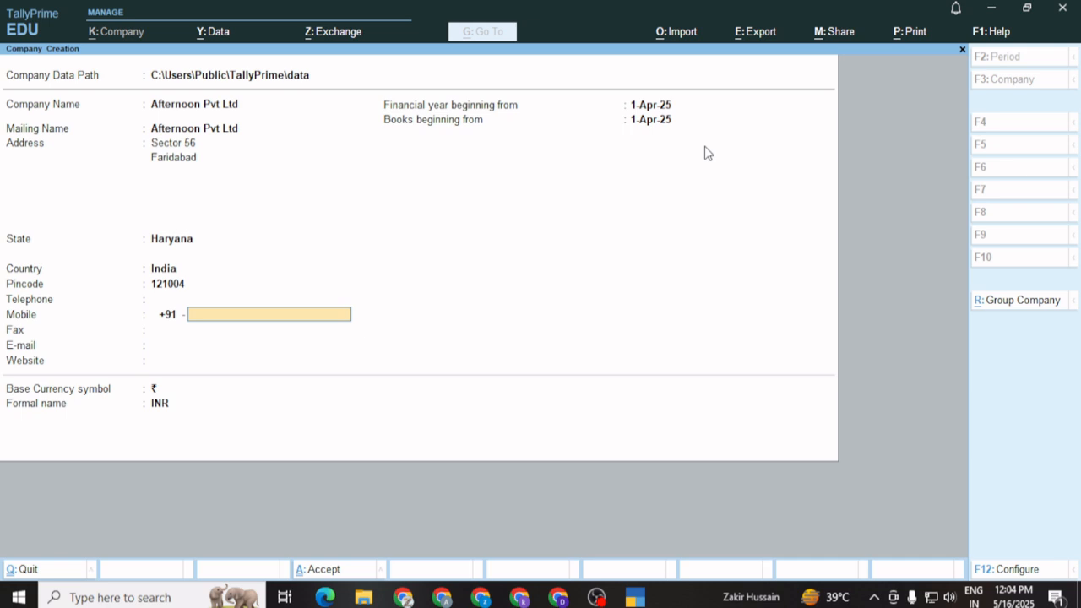
{"action": "key", "text": "Return"}
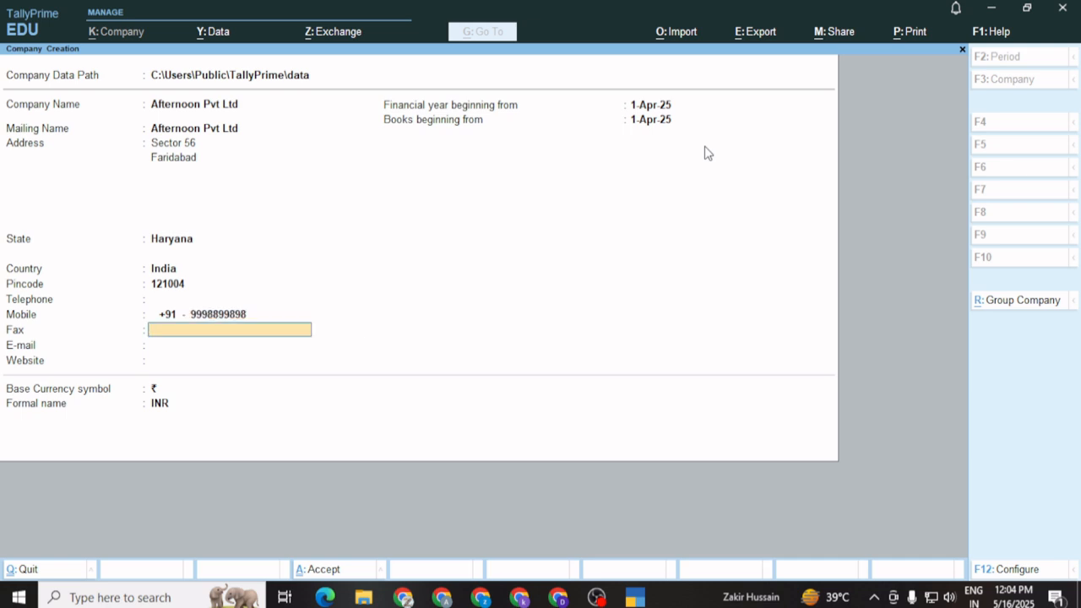
{"action": "key", "text": "Return"}
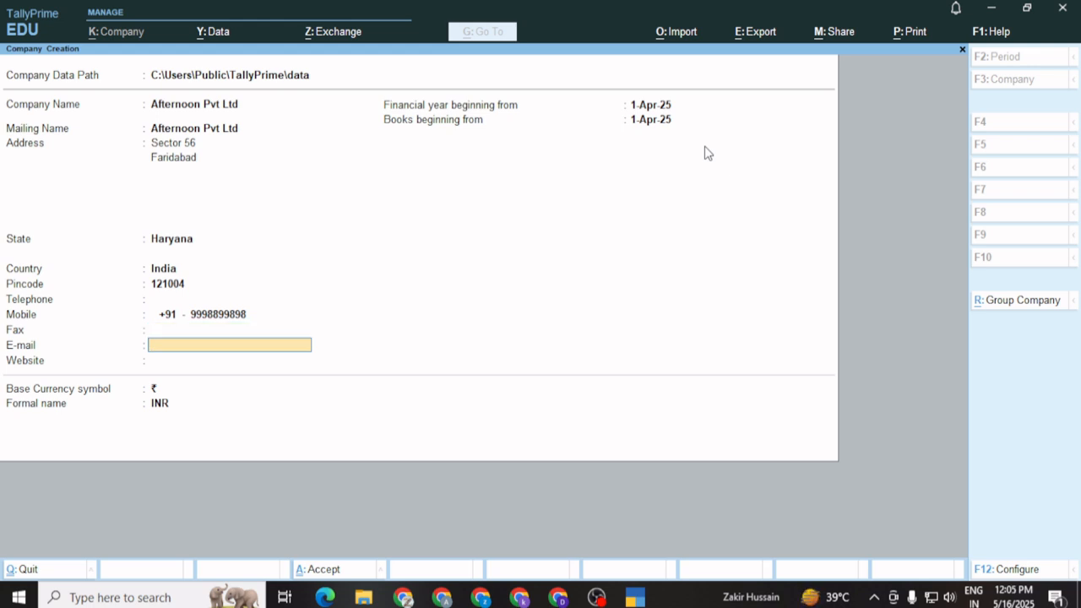
{"action": "key", "text": "Return"}
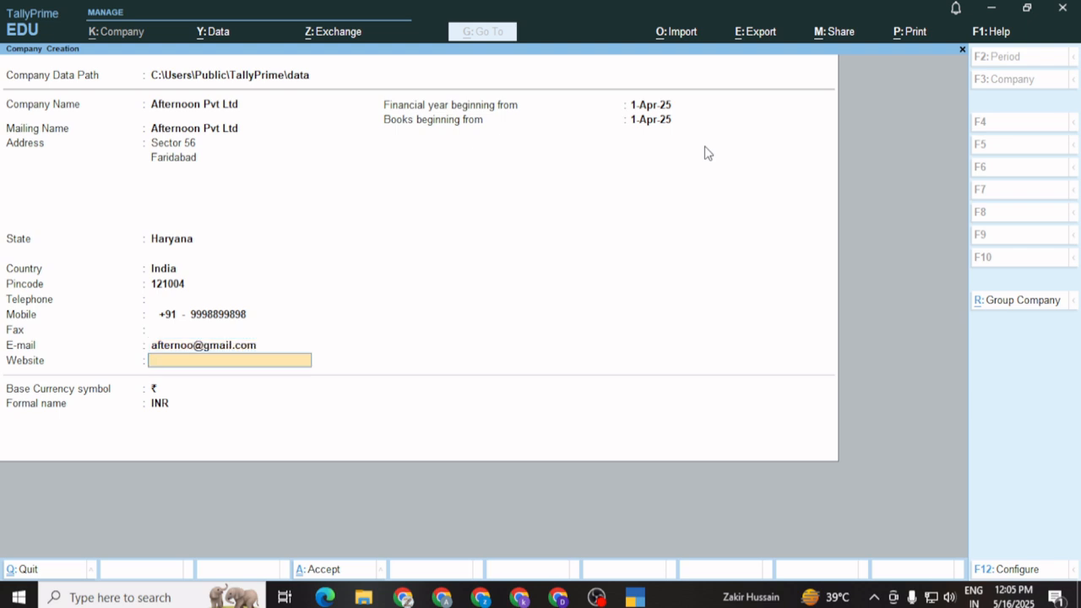
{"action": "type", "text": "www.afternoonpvt.com"}
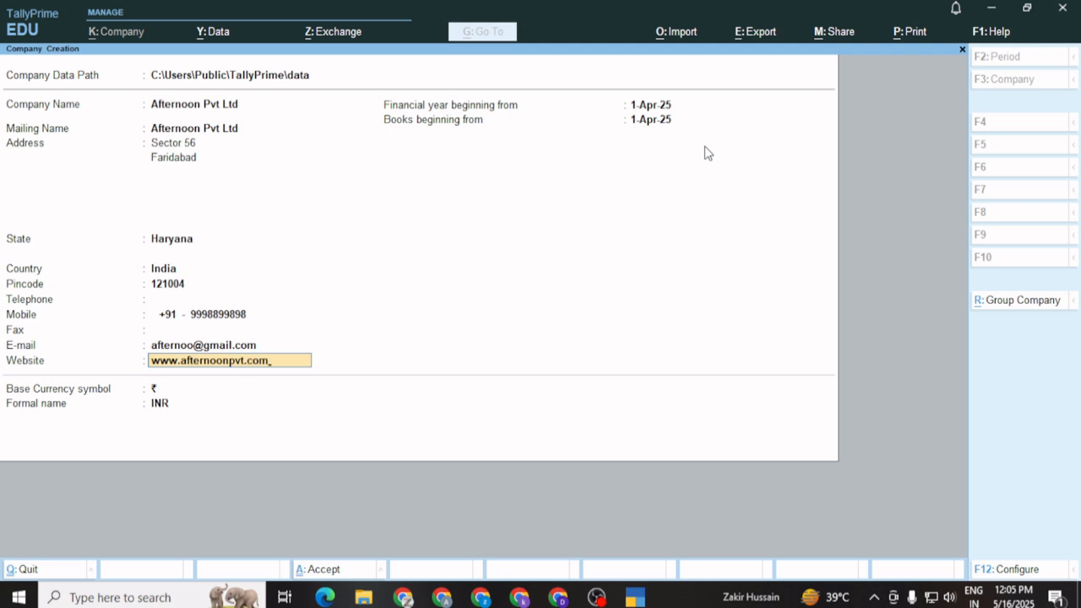
{"action": "key", "text": "Return"}
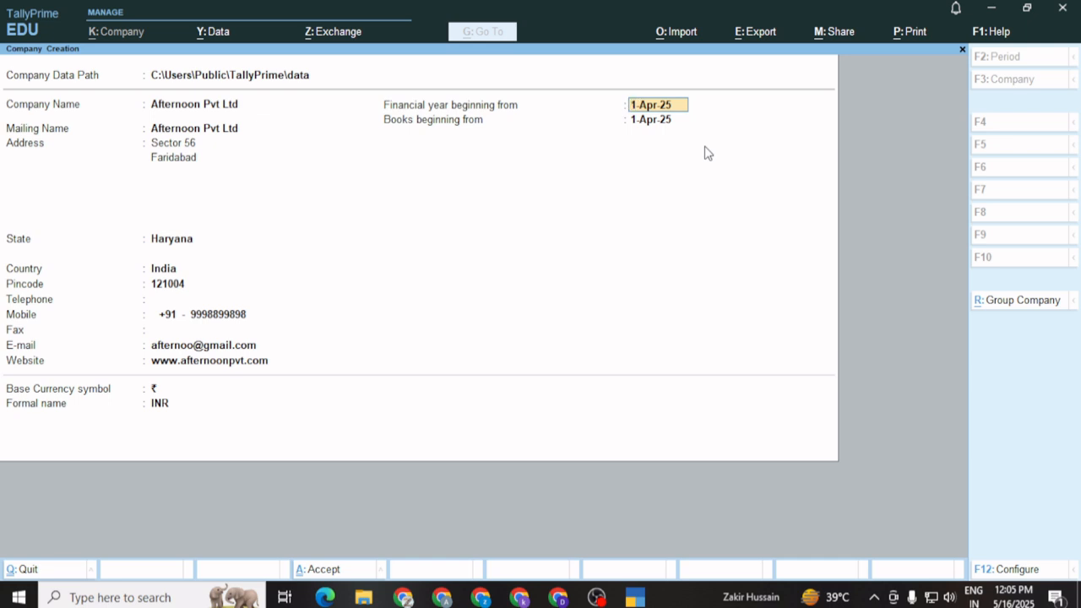
Keep the 1-Apr-25 financial year and books start with rupee currency, and finish the company form
{"action": "key", "text": "Return"}
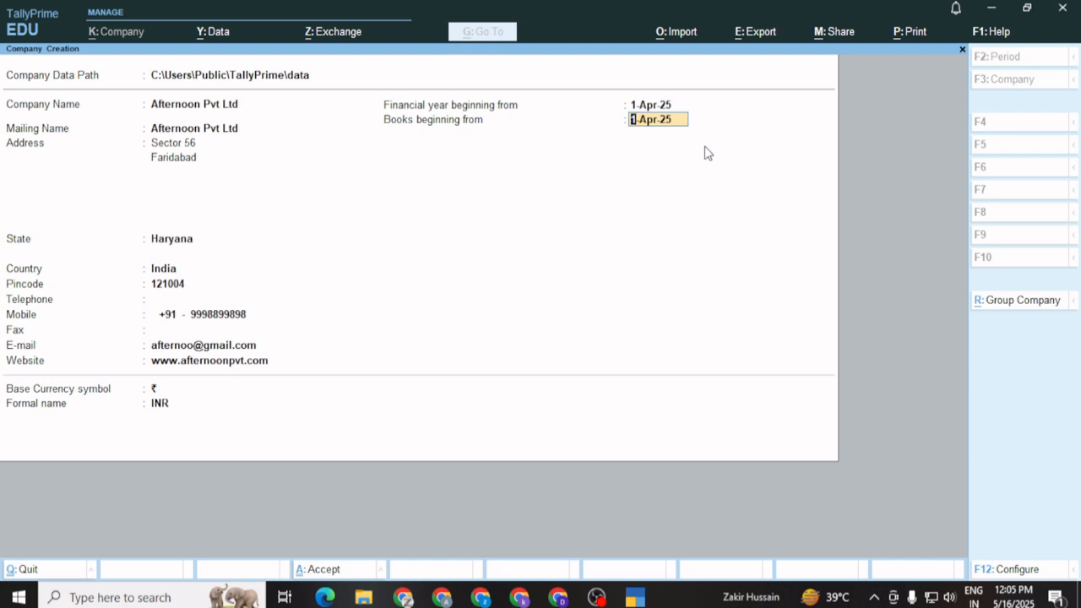
{"action": "key", "text": "Return"}
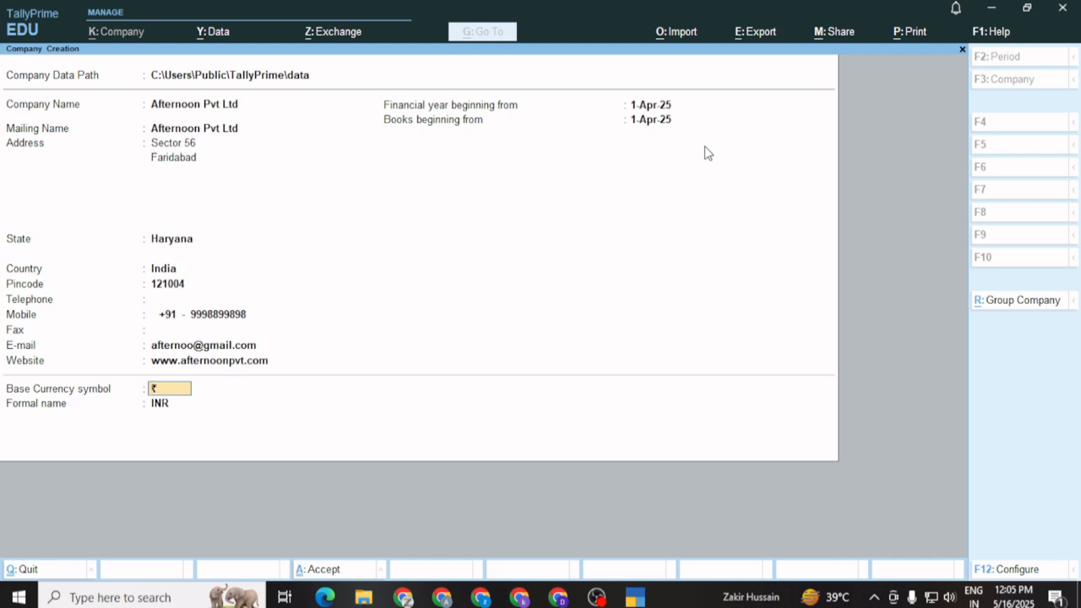
{"action": "key", "text": "Return"}
{"action": "key", "text": "Return"}
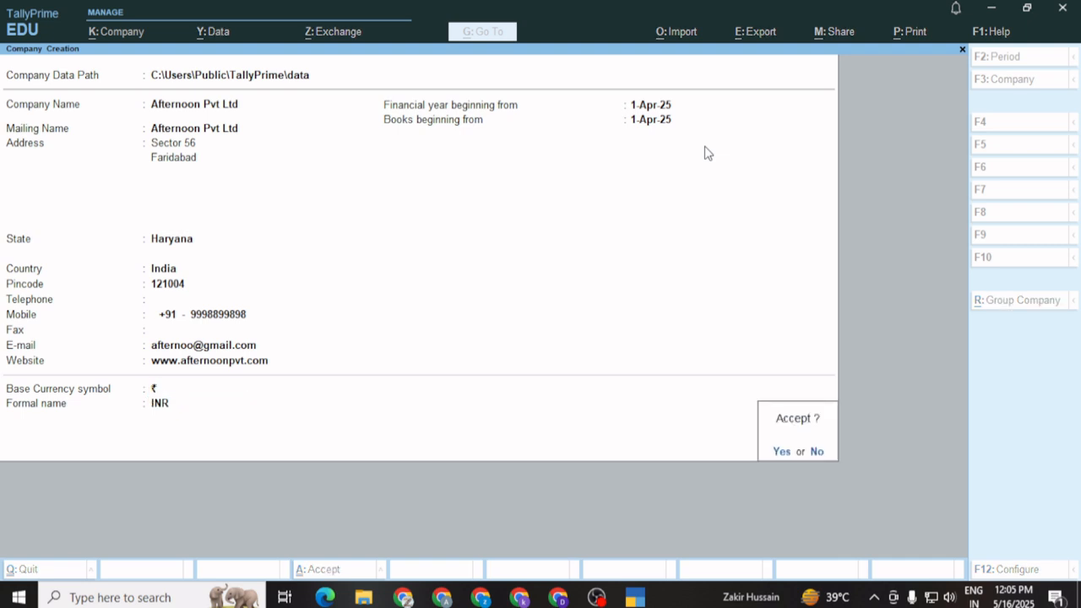
{"action": "key", "text": "Return"}
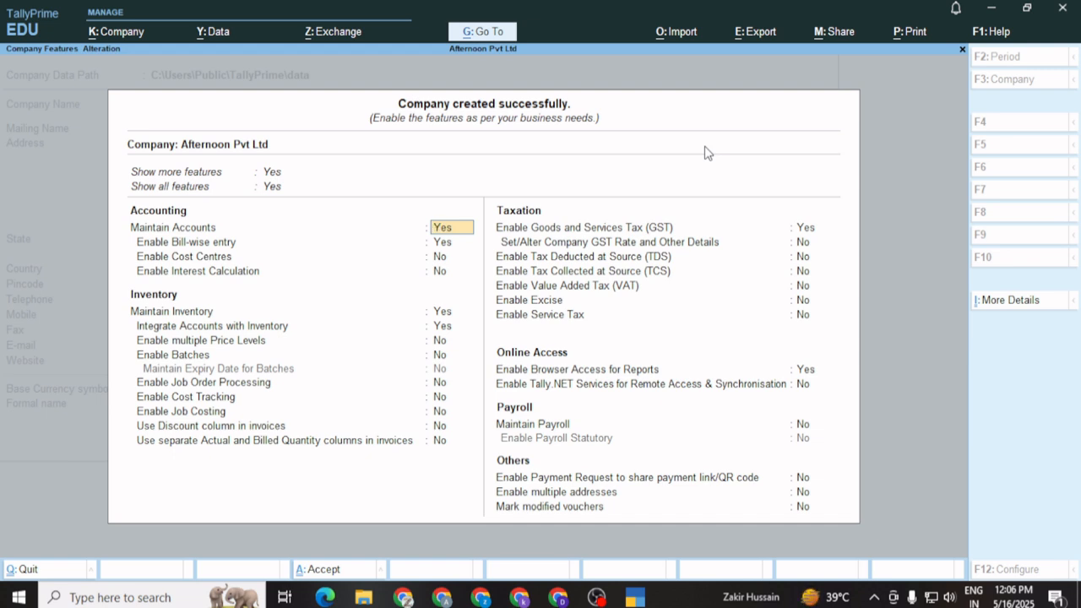
Keep the default accounting and inventory features and accept GST enabled to reach GST Details
{"action": "key", "text": "Return"}
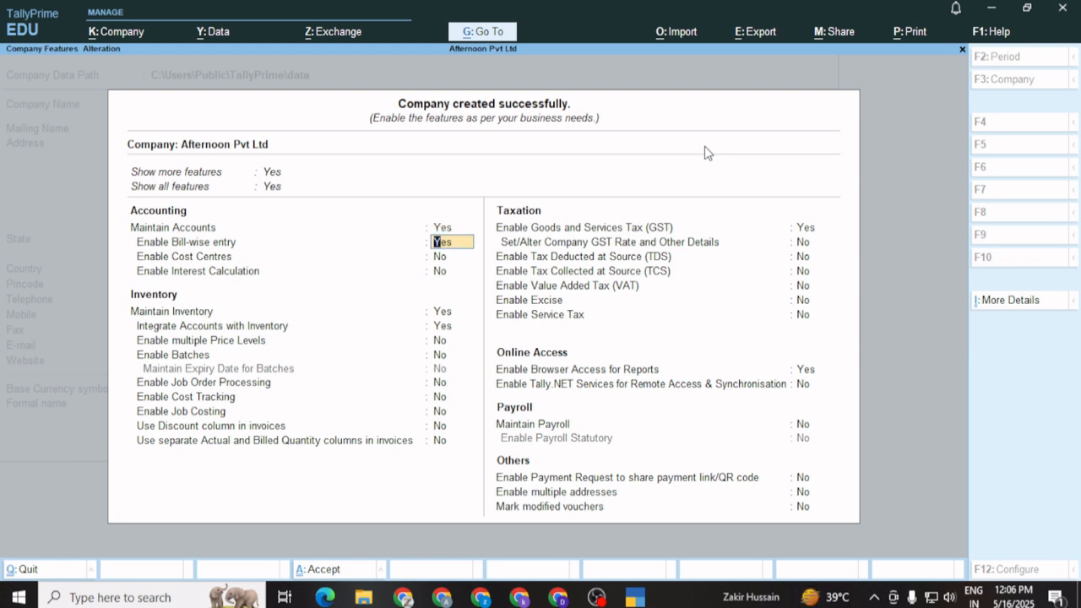
{"action": "key", "text": "Return"}
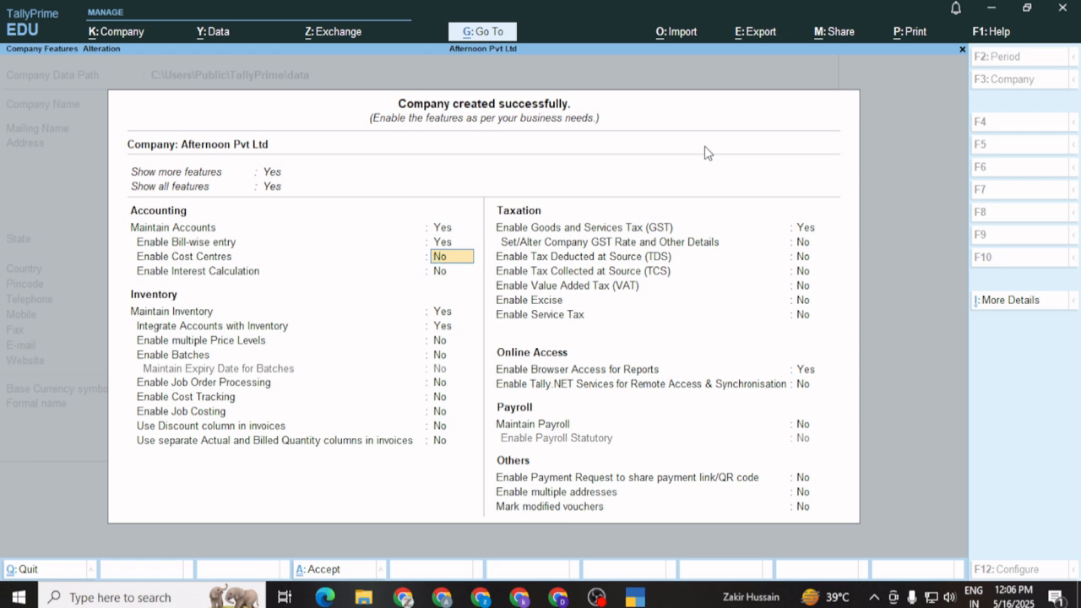
{"action": "key", "text": "Return"}
{"action": "key", "text": "Return"}
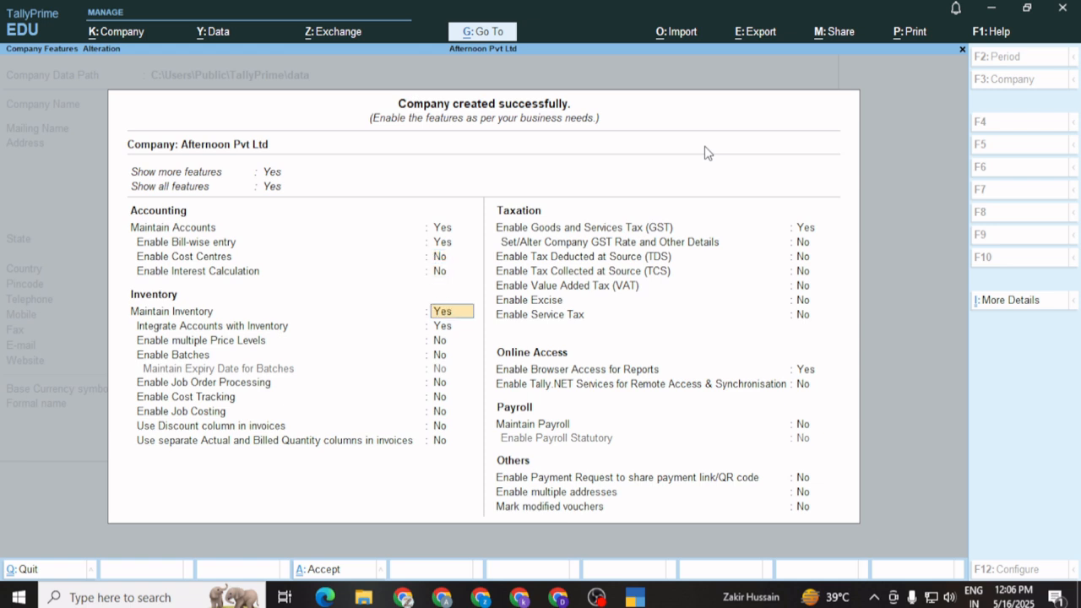
{"action": "key", "text": "Return"}
{"action": "key", "text": "Return"}
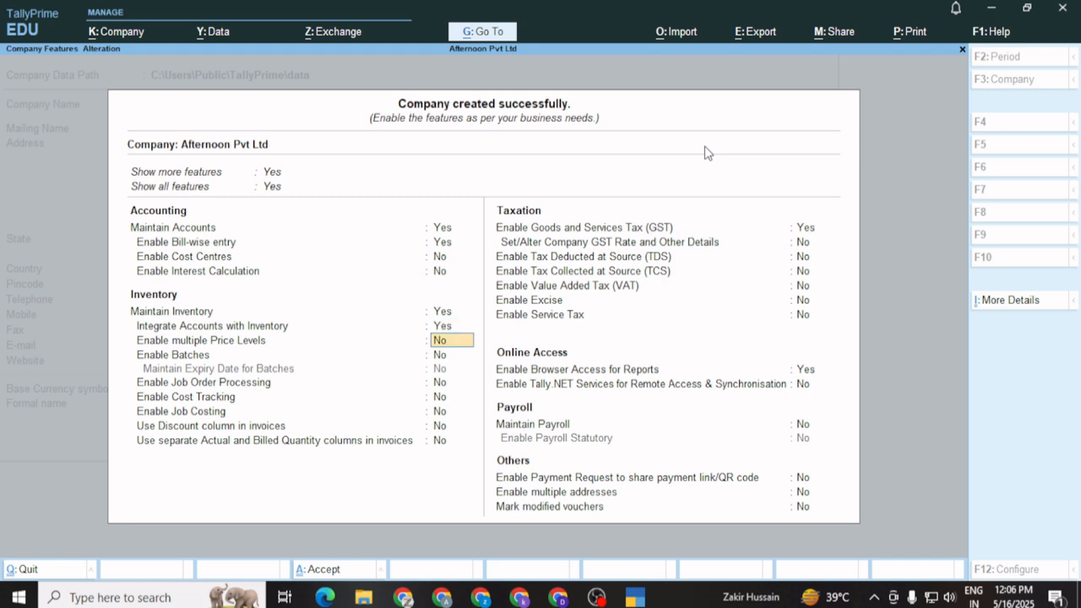
{"action": "key", "text": "Return"}
{"action": "key", "text": "Return"}
{"action": "key", "text": "Return"}
{"action": "key", "text": "Return"}
{"action": "key", "text": "Return"}
{"action": "key", "text": "Return"}
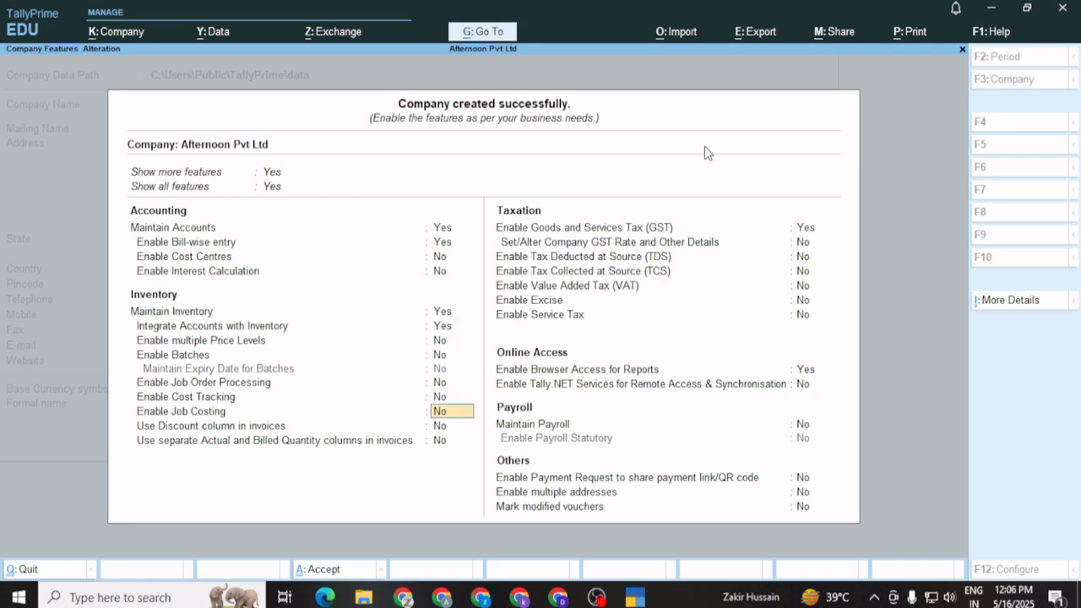
{"action": "key", "text": "Return"}
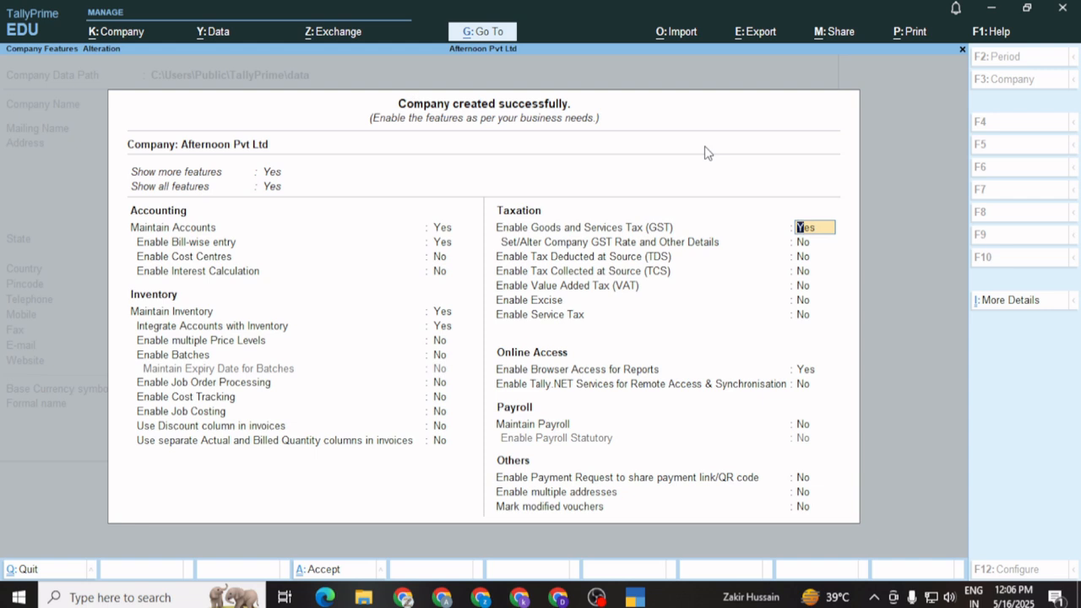
{"action": "key", "text": "Return"}
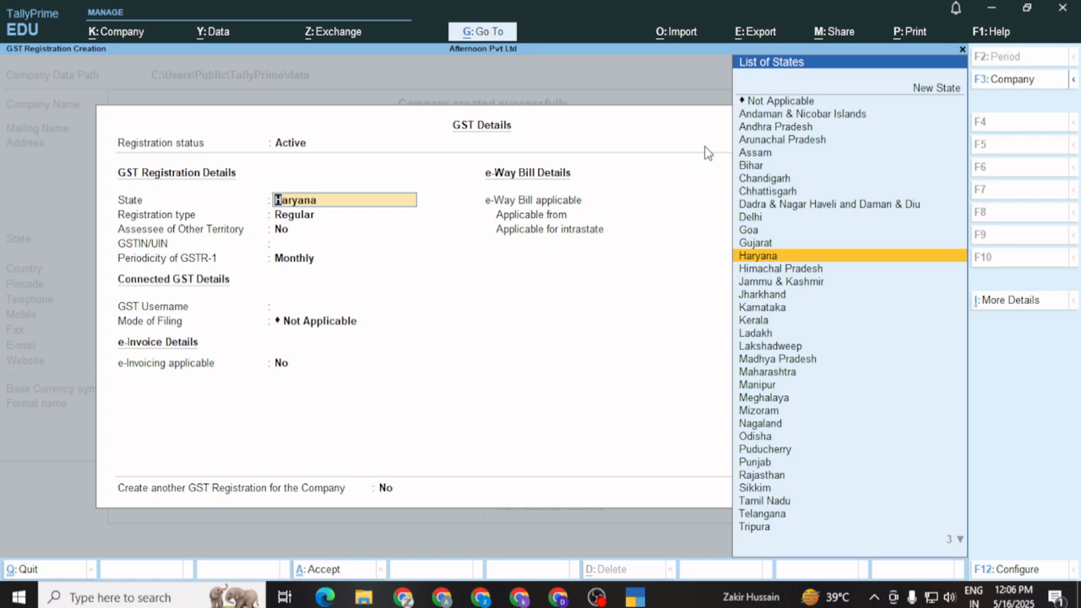
Confirm Haryana as the GST registration state and advance to the GSTIN/UIN field
{"action": "key", "text": "Return"}
{"action": "key", "text": "Return"}
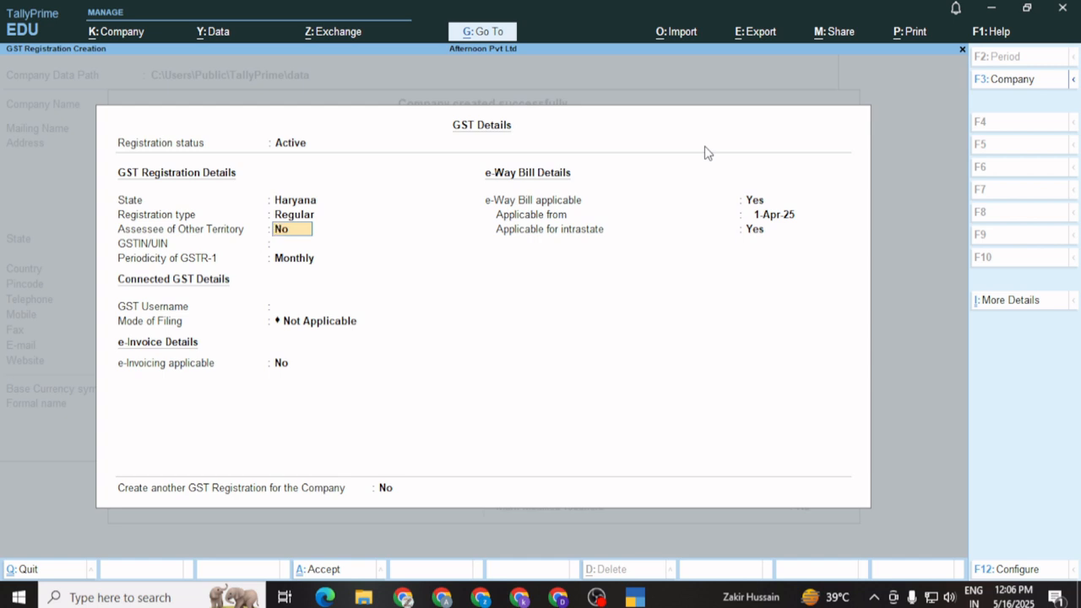
{"action": "key", "text": "Return"}
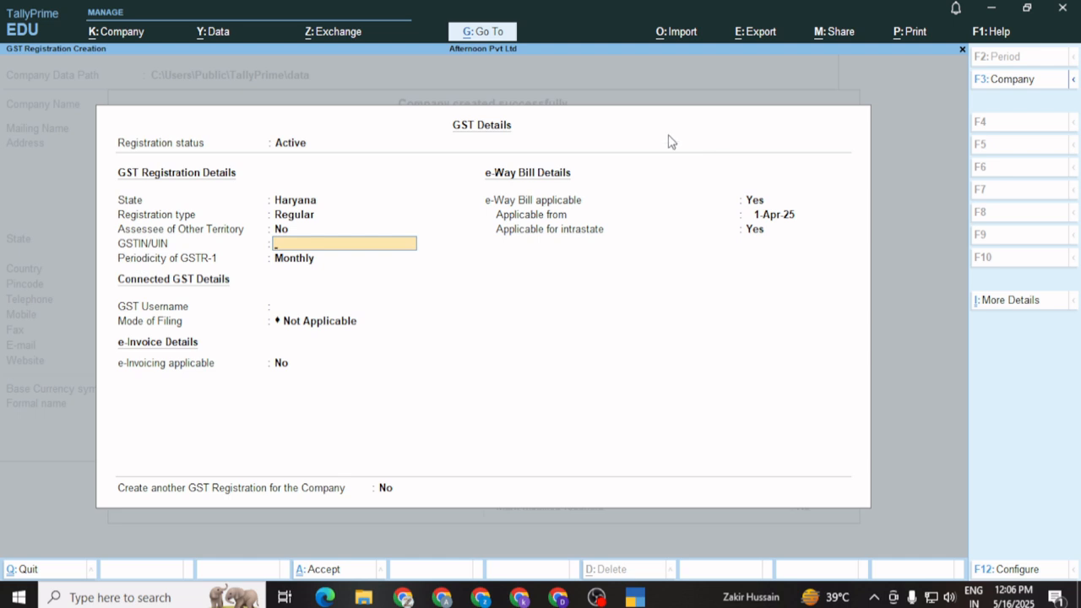
Open a new maximised Chrome window and search 'trail gst no of haryana state'
{"action": "left_click", "coordinate": [405, 598]}
{"action": "right_click", "coordinate": [406, 597]}
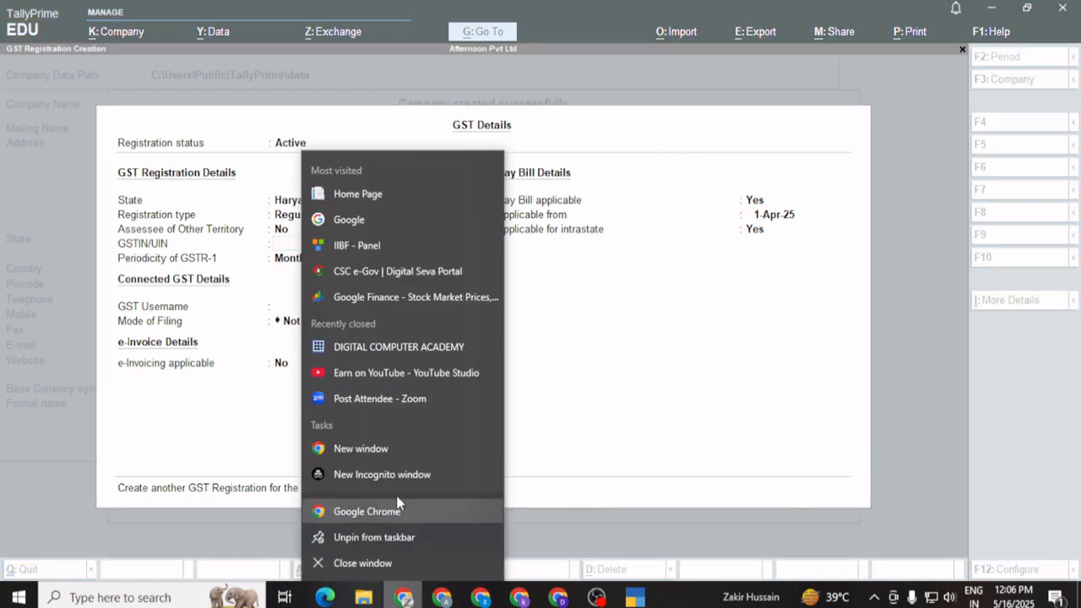
{"action": "left_click", "coordinate": [383, 446]}
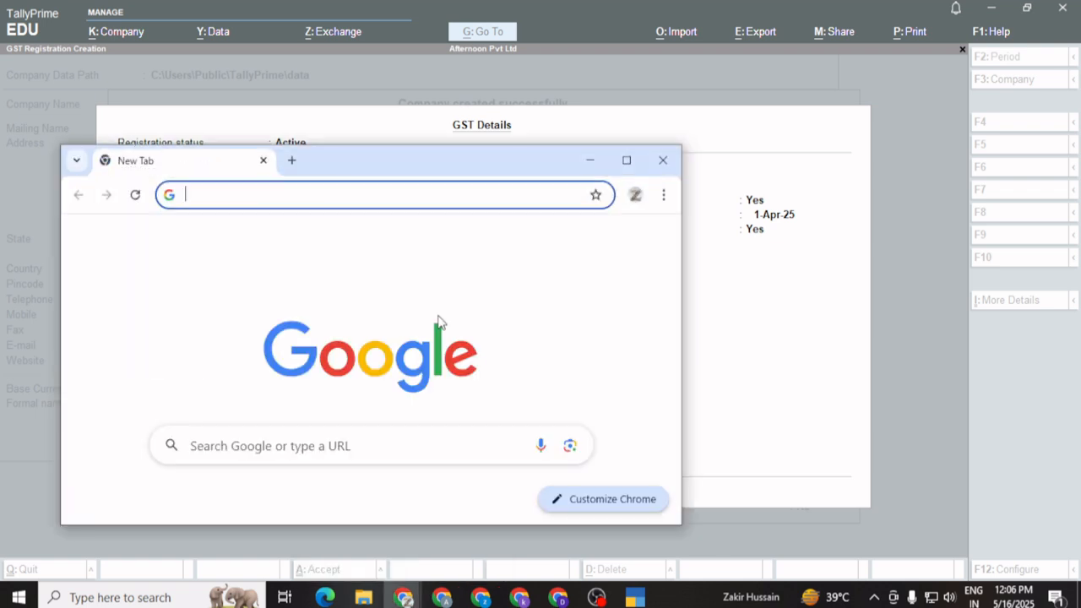
{"action": "left_click", "coordinate": [625, 160]}
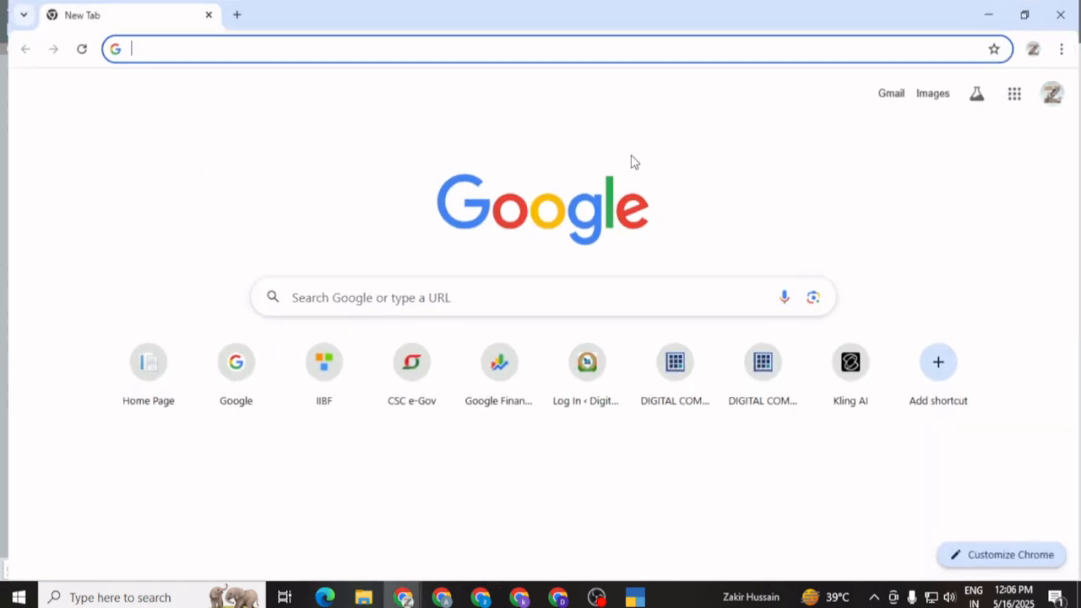
{"action": "left_click", "coordinate": [383, 290]}
{"action": "type", "text": "trai"}
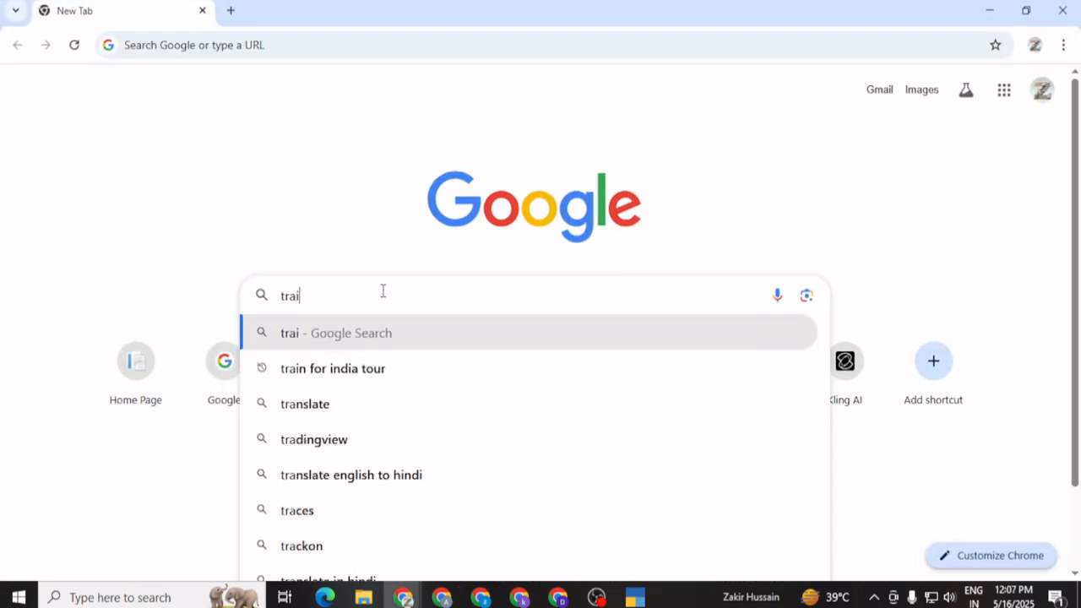
{"action": "type", "text": "l gst n"}
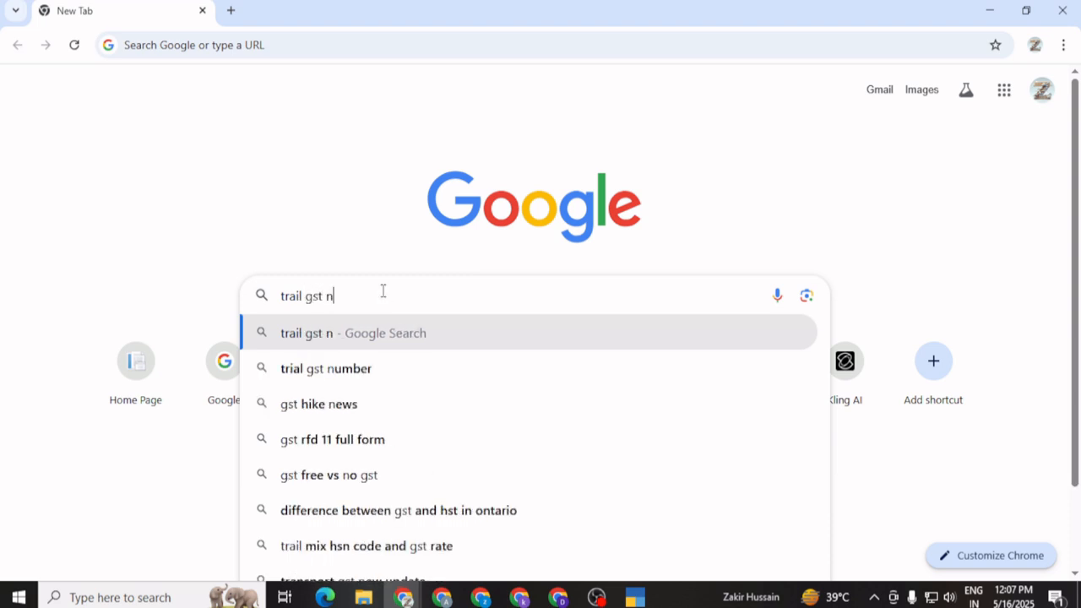
{"action": "type", "text": "o of"}
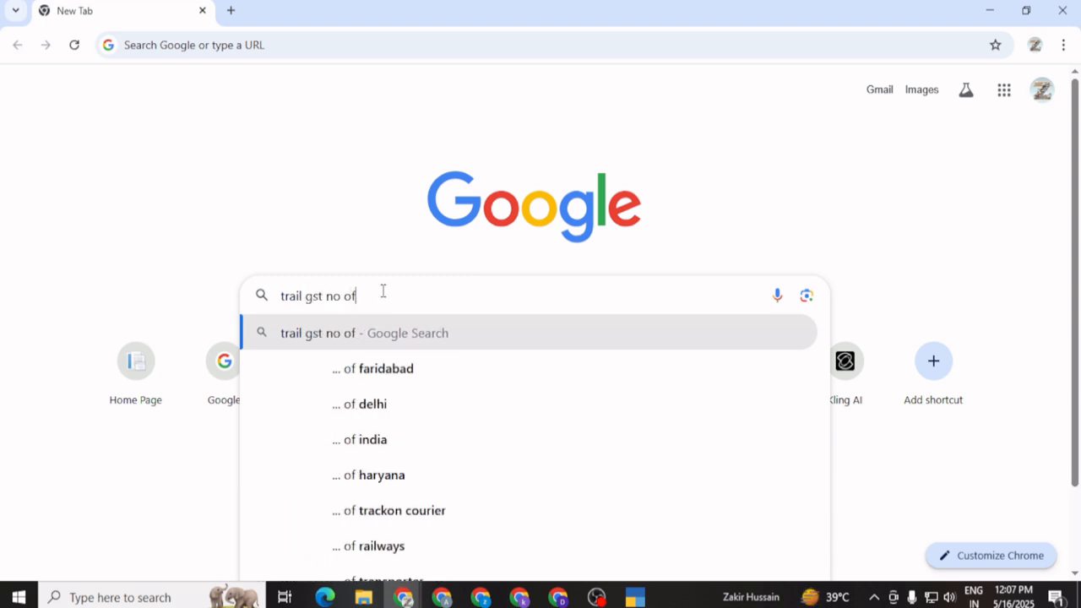
{"action": "type", "text": " haryana state"}
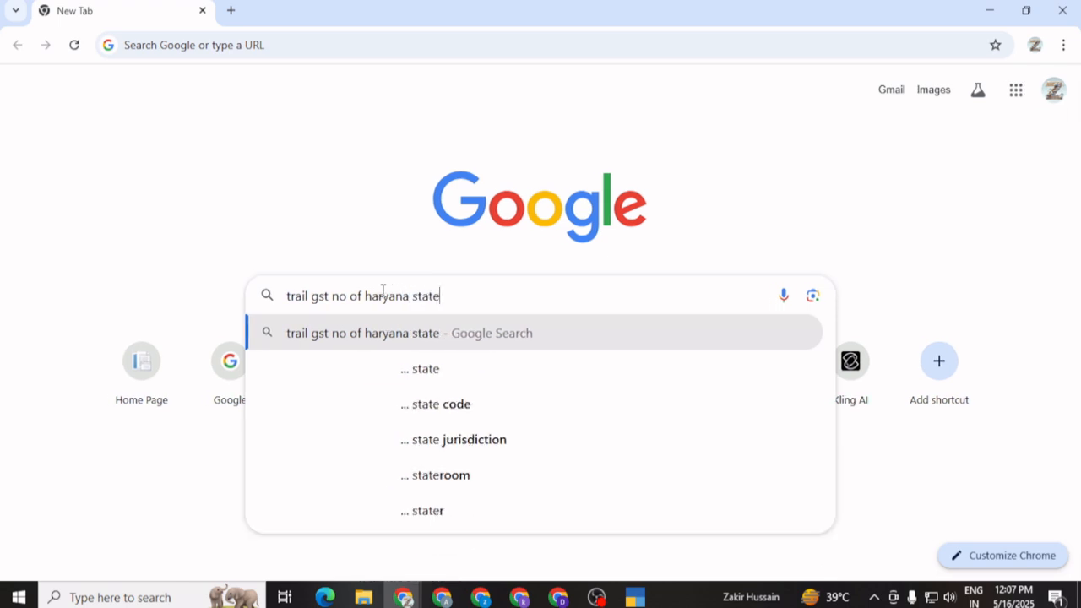
{"action": "key", "text": "Return"}
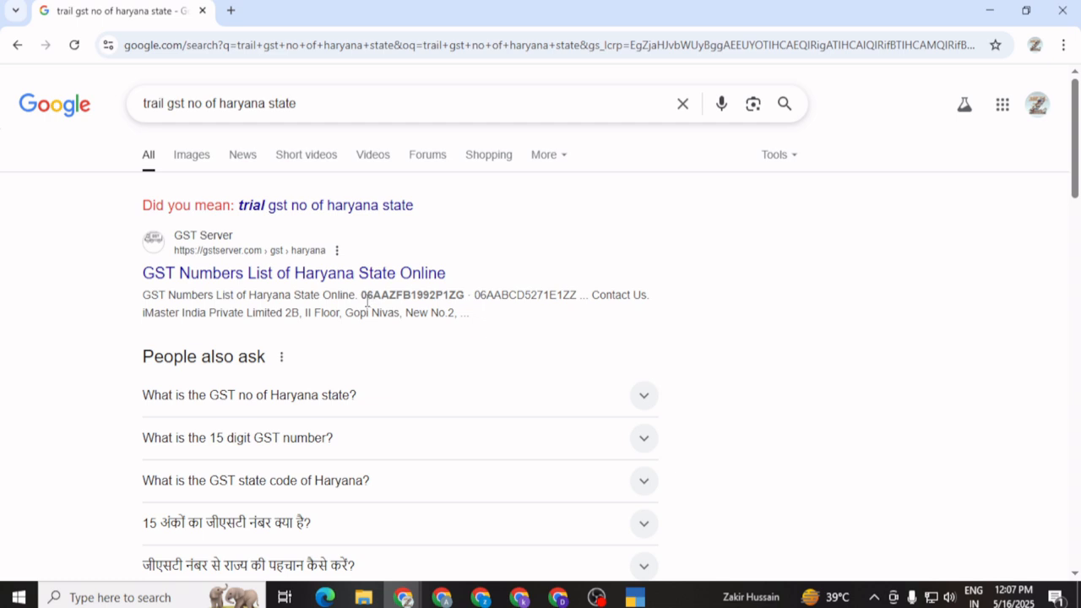
Copy the first sample GSTIN from the search results and return to TallyPrime
{"action": "left_click_drag", "start_coordinate": [363, 294], "coordinate": [470, 294]}
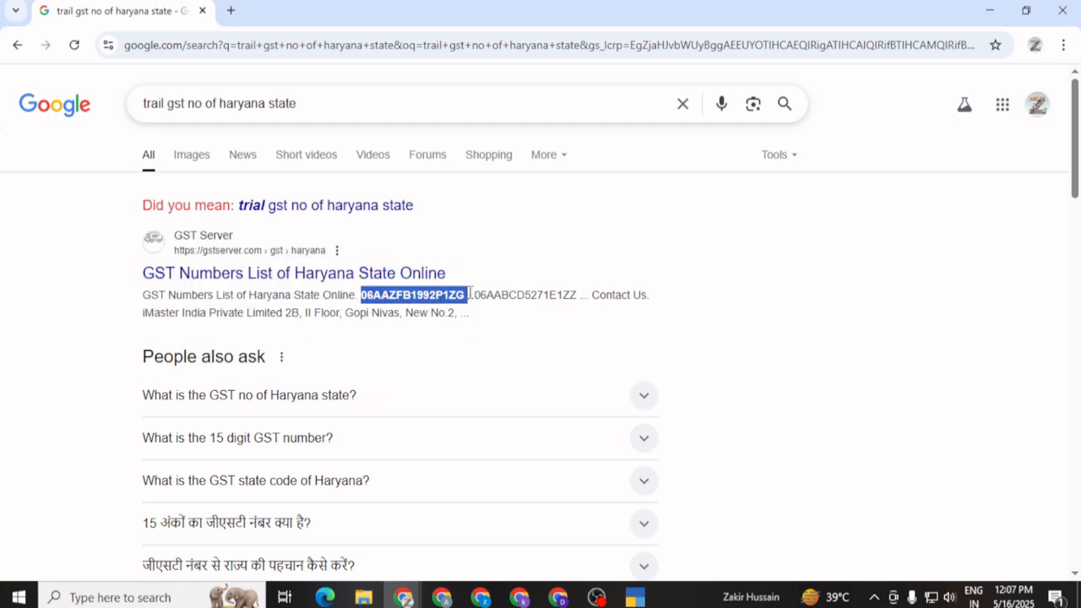
{"action": "left_click", "coordinate": [460, 295]}
{"action": "left_click_drag", "start_coordinate": [363, 294], "coordinate": [441, 294]}
{"action": "right_click", "coordinate": [442, 294]}
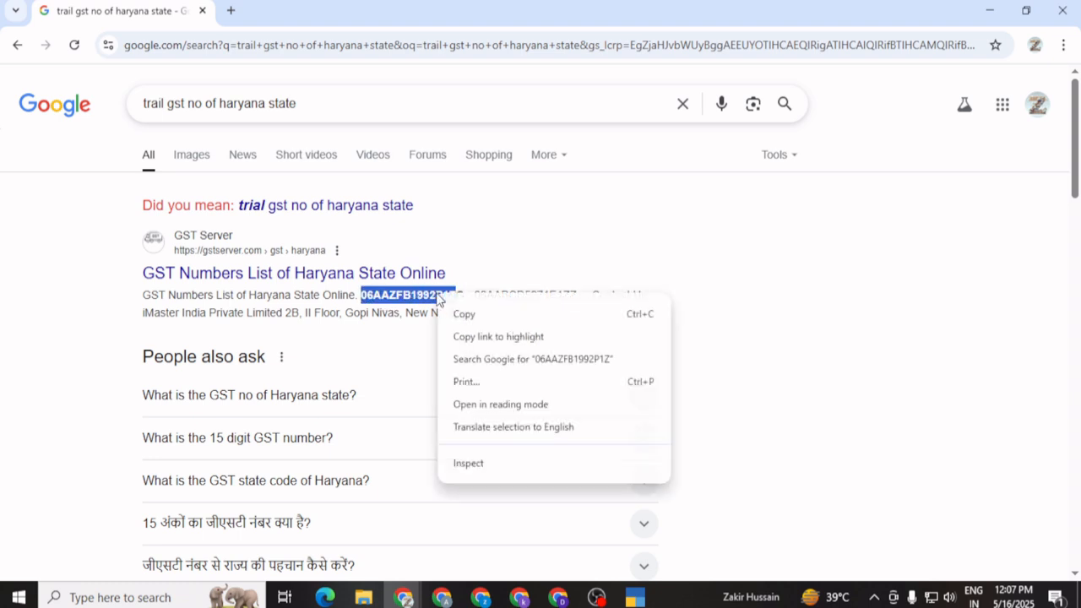
{"action": "left_click", "coordinate": [478, 263]}
{"action": "left_click_drag", "start_coordinate": [363, 294], "coordinate": [455, 295]}
{"action": "right_click", "coordinate": [442, 295]}
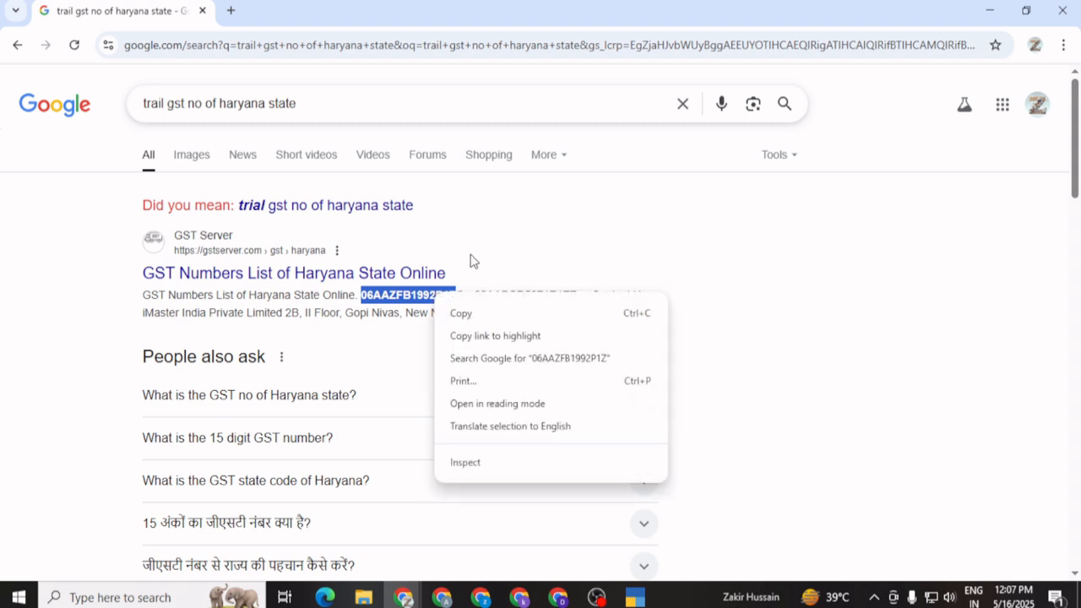
{"action": "left_click", "coordinate": [473, 258]}
{"action": "left_click_drag", "start_coordinate": [362, 294], "coordinate": [465, 294]}
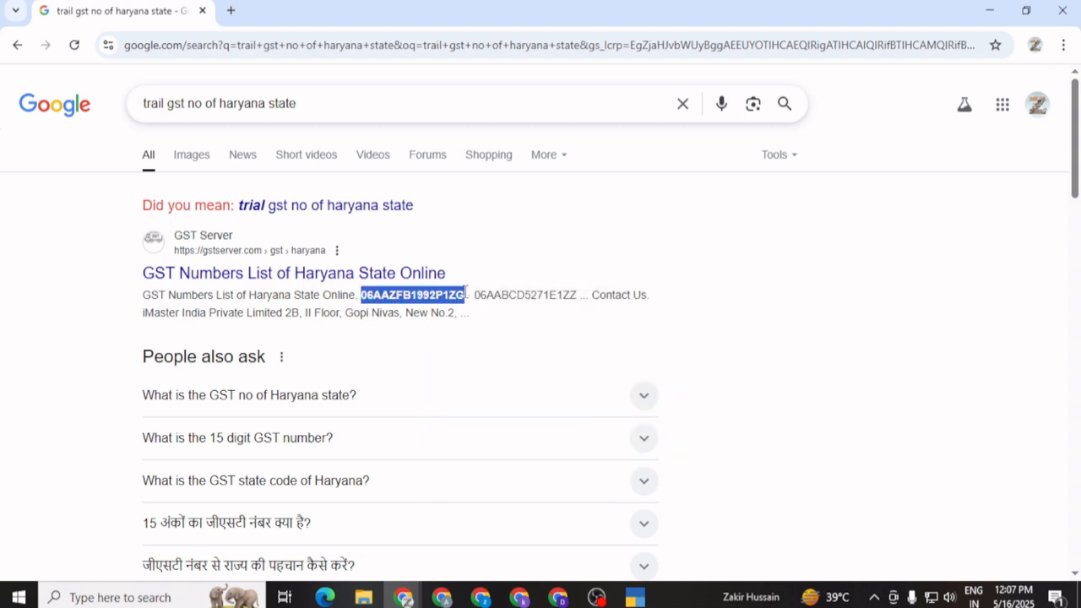
{"action": "right_click", "coordinate": [446, 294]}
{"action": "left_click", "coordinate": [474, 312]}
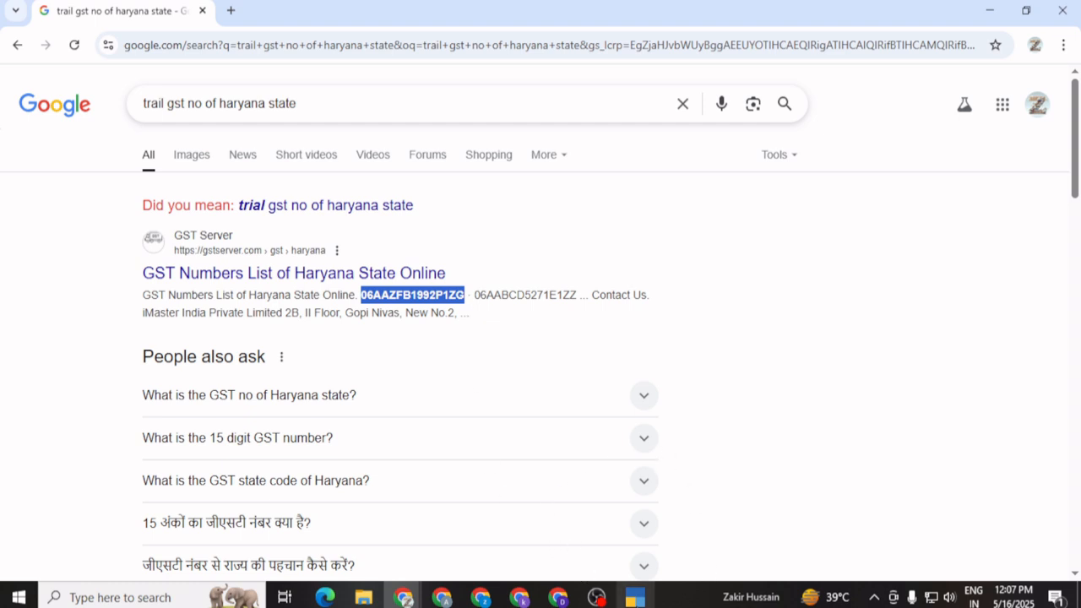
{"action": "left_click", "coordinate": [635, 597]}
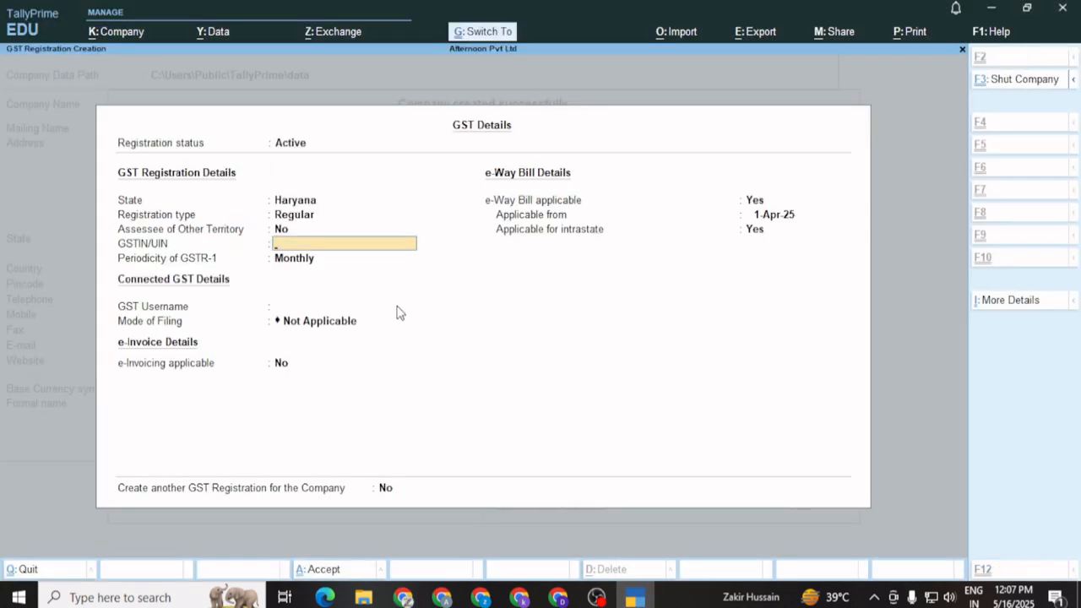
Paste the copied sample GSTIN into the GSTIN/UIN field
{"action": "key", "text": "ctrl+v"}
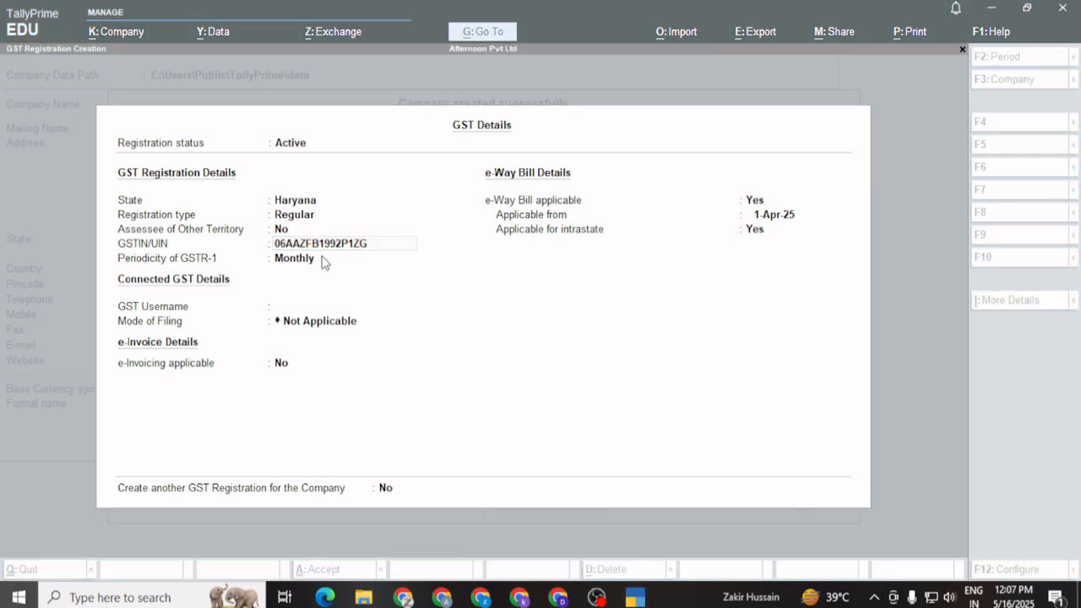
{"action": "key", "text": "super"}
In Notepad, paste the GSTIN and space it into parts: state code 06, PAN, 1, Z, G
{"action": "type", "text": "note"}
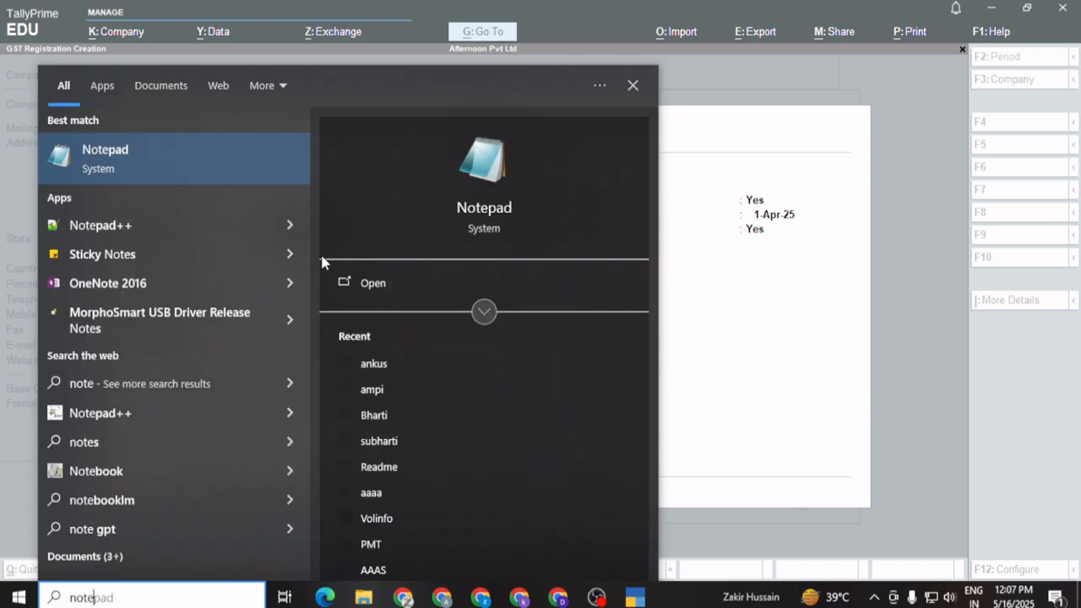
{"action": "key", "text": "Return"}
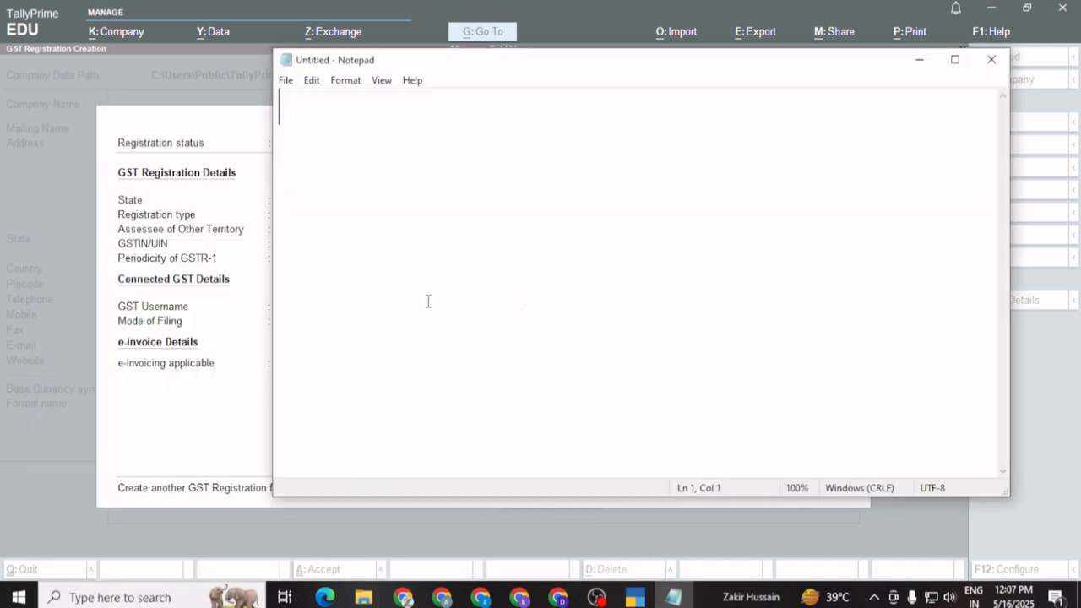
{"action": "key", "text": "ctrl+v"}
{"action": "left_click", "coordinate": [325, 99]}
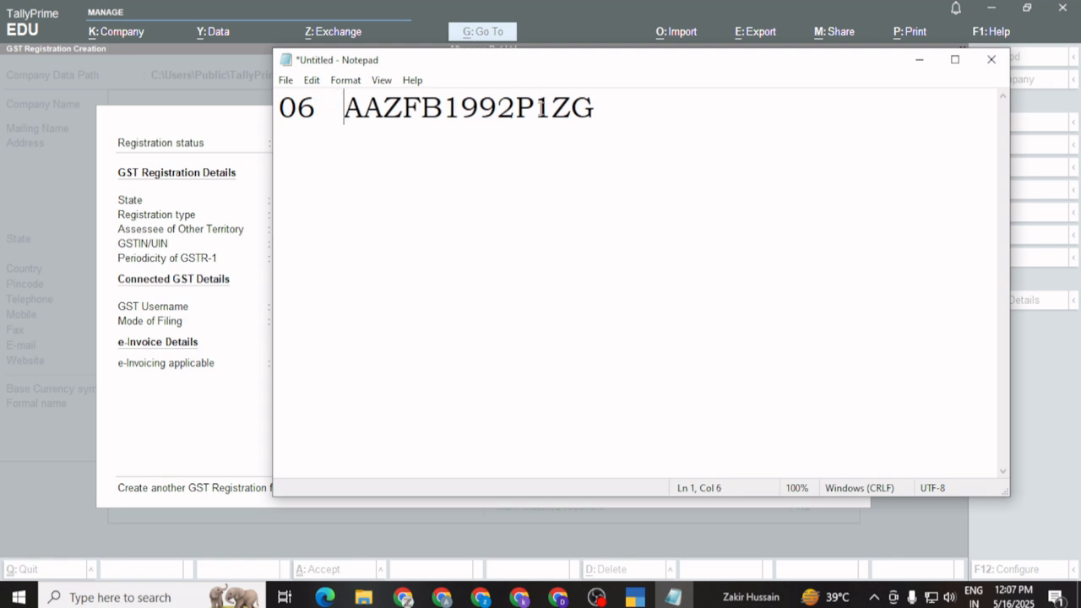
{"action": "left_click", "coordinate": [537, 108]}
{"action": "left_click", "coordinate": [558, 108]}
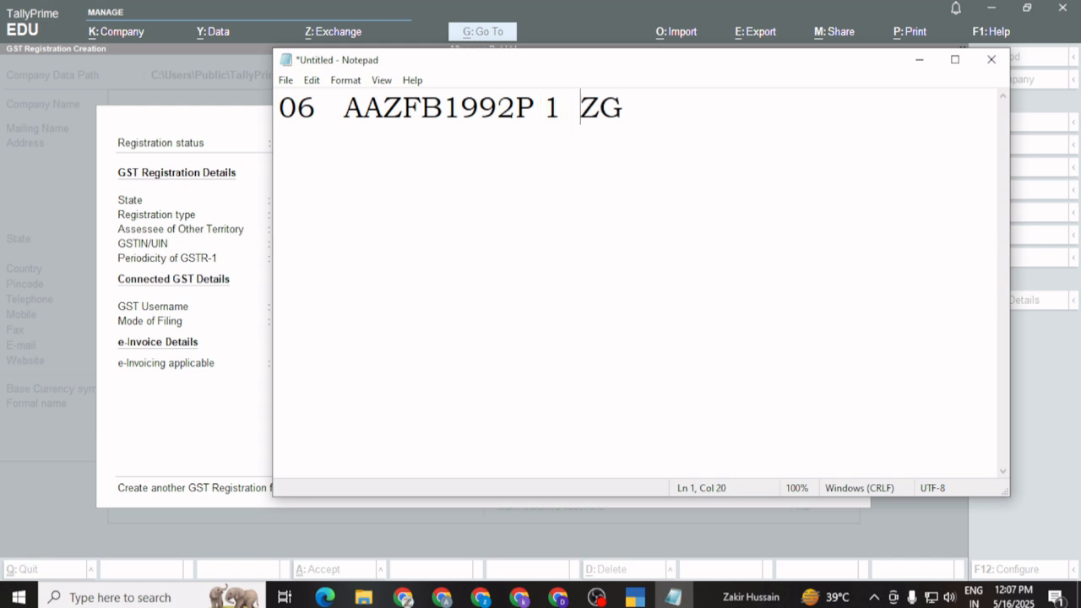
{"action": "key", "text": "Left"}
{"action": "key", "text": "Left"}
{"action": "key", "text": "Left"}
{"action": "key", "text": "Left"}
{"action": "left_click", "coordinate": [575, 112]}
{"action": "left_click", "coordinate": [544, 108]}
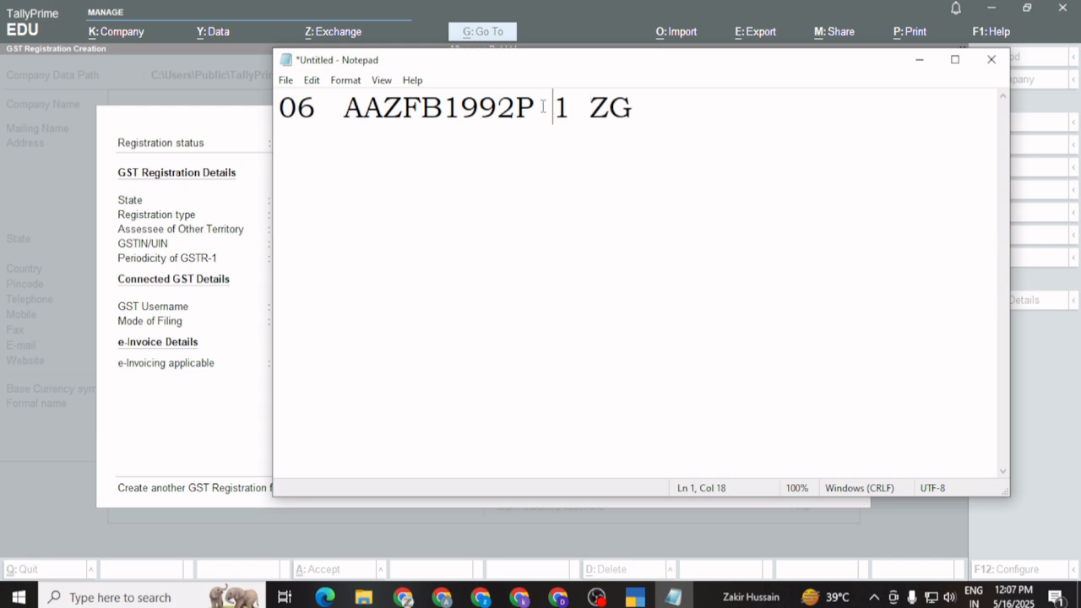
{"action": "left_click", "coordinate": [583, 110]}
{"action": "double_click", "coordinate": [613, 113]}
{"action": "left_click", "coordinate": [620, 110]}
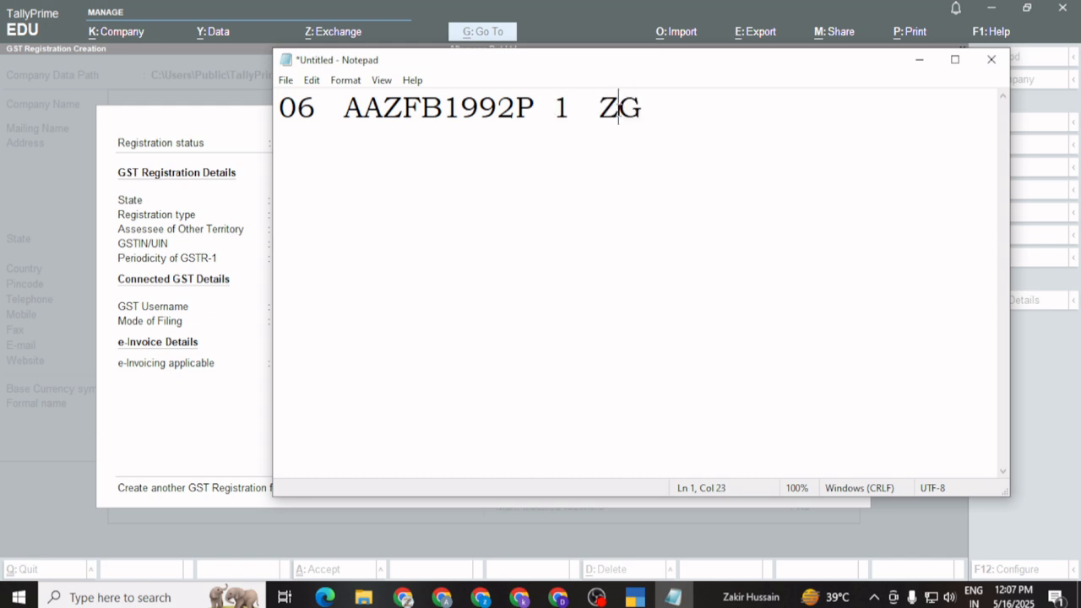
{"action": "left_click", "coordinate": [666, 115]}
{"action": "key", "text": "Return"}
{"action": "key", "text": "Return"}
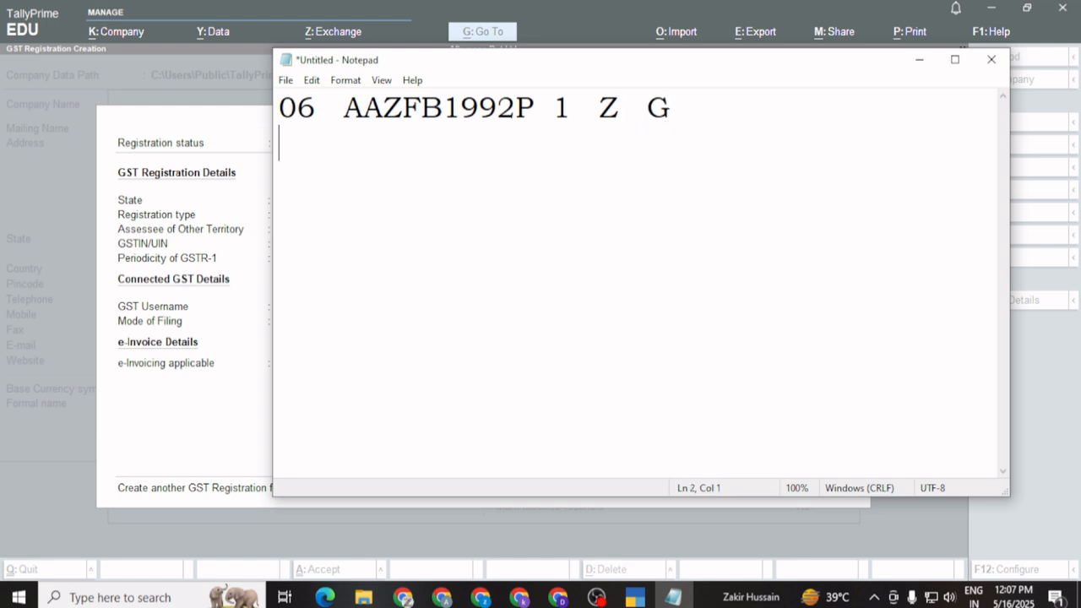
Add note lines 'State code', 'PAN no - 10 digit' and '1/2/3 - Hoe' below the number
{"action": "type", "text": "State code"}
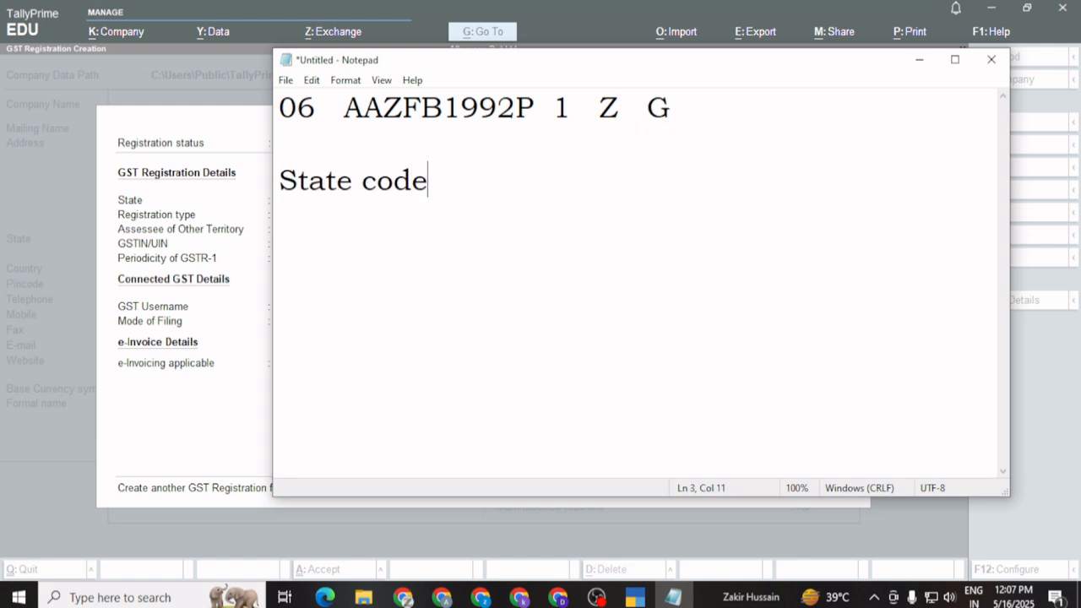
{"action": "key", "text": "Return"}
{"action": "type", "text": "PAn"}
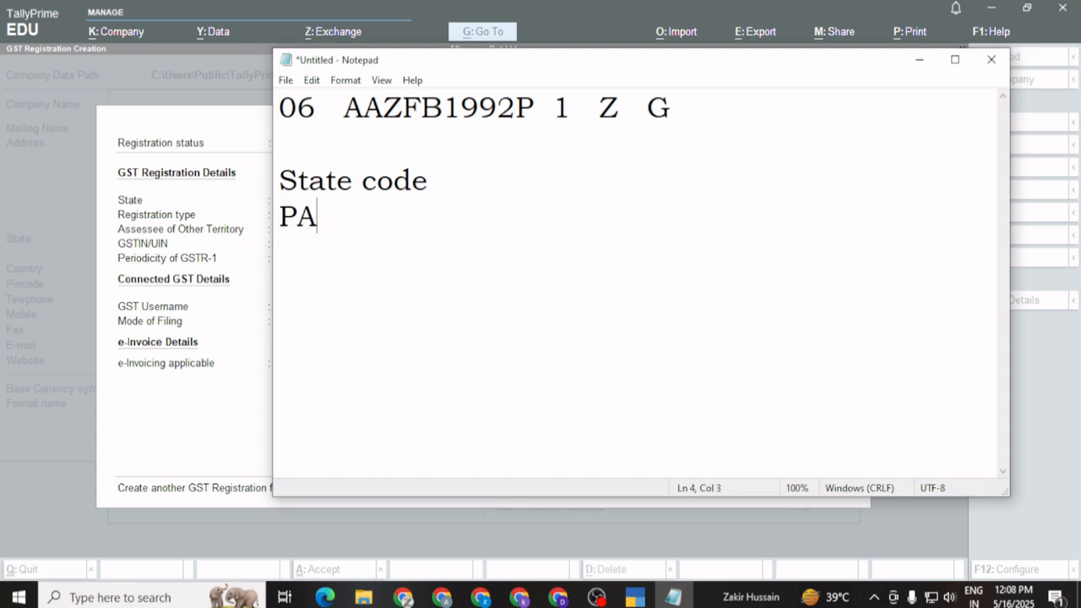
{"action": "key", "text": "BackSpace"}
{"action": "type", "text": "N no - "}
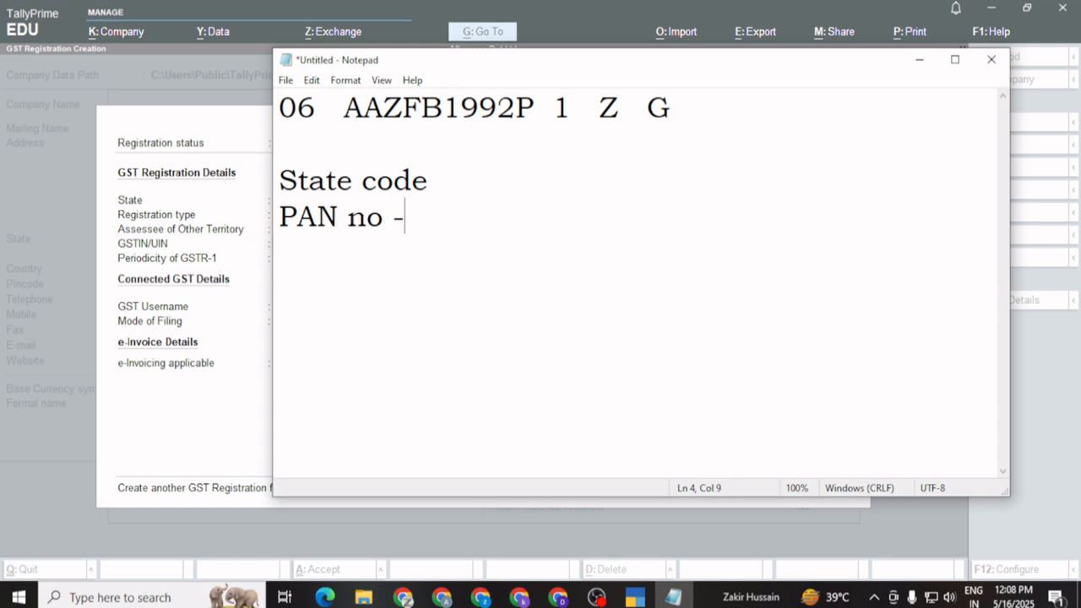
{"action": "type", "text": "10 d"}
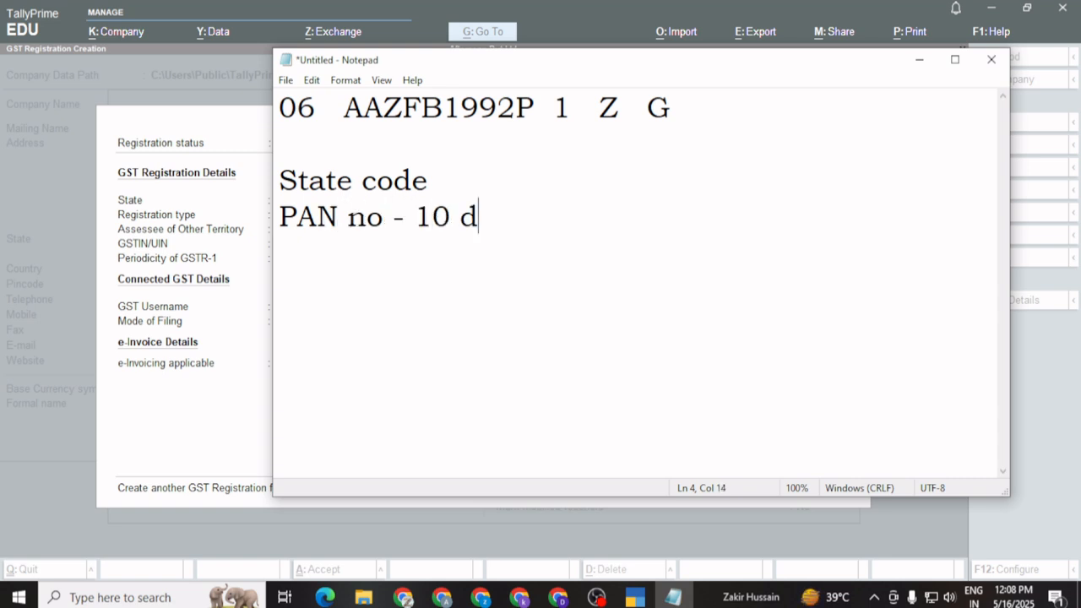
{"action": "type", "text": "igit"}
{"action": "key", "text": "Return"}
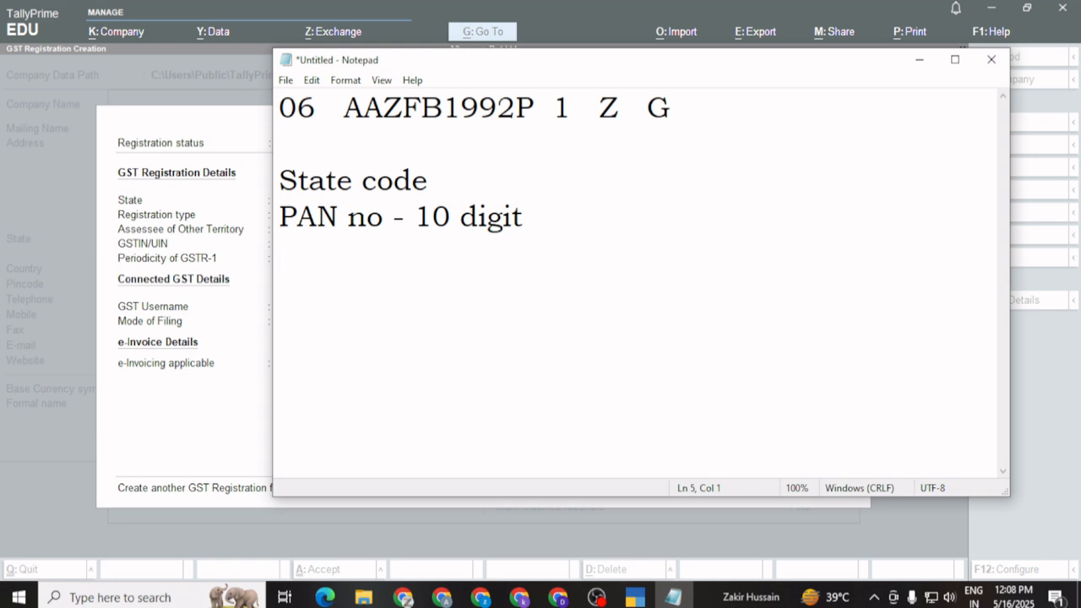
{"action": "type", "text": "1/2/3 "}
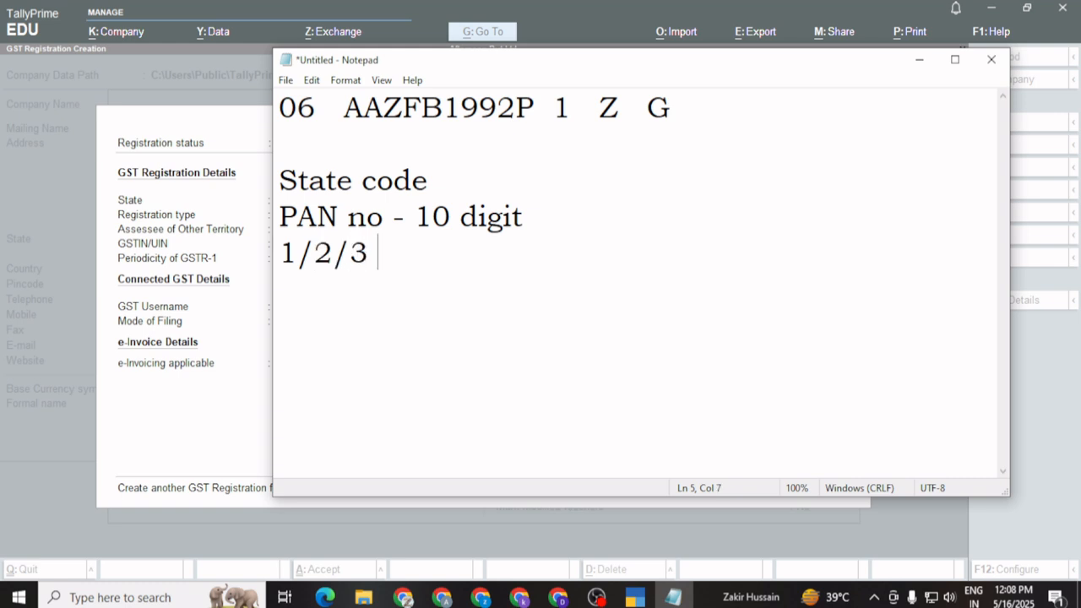
{"action": "type", "text": "- How mu"}
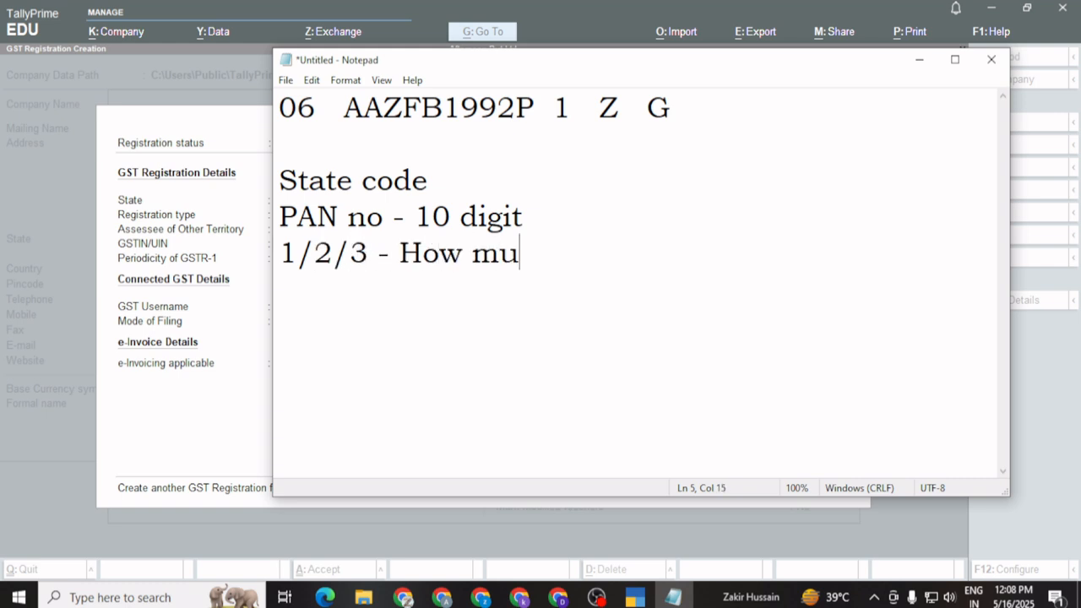
Add the note lines 'How much GST apply' and 'Maximun GST Apply', correcting typos
{"action": "type", "text": "ch GST "}
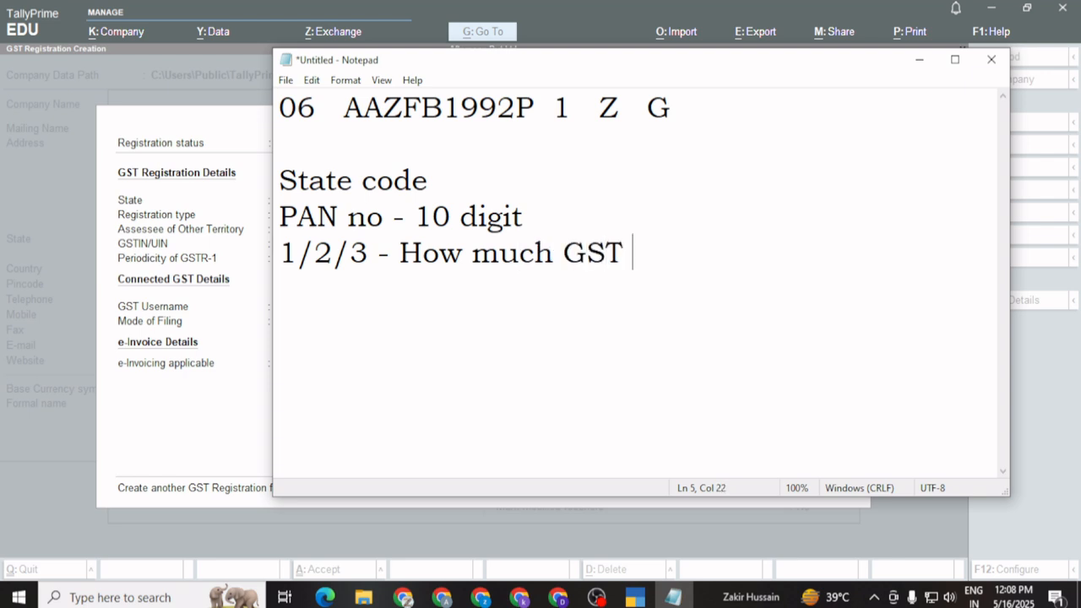
{"action": "type", "text": "aply"}
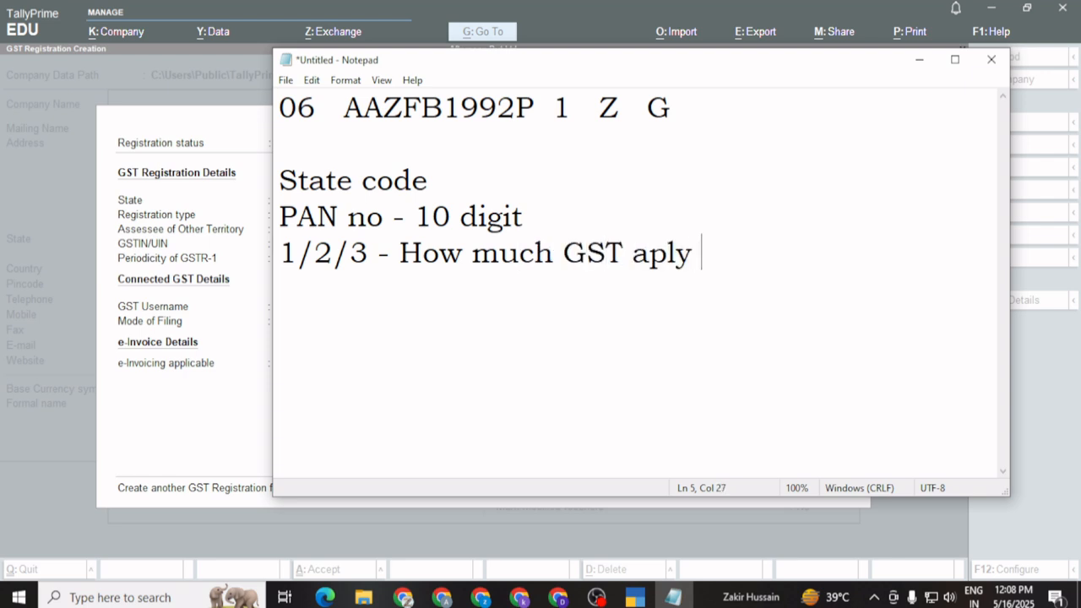
{"action": "key", "text": "BackSpace"}
{"action": "key", "text": "BackSpace"}
{"action": "key", "text": "BackSpace"}
{"action": "type", "text": "ply"}
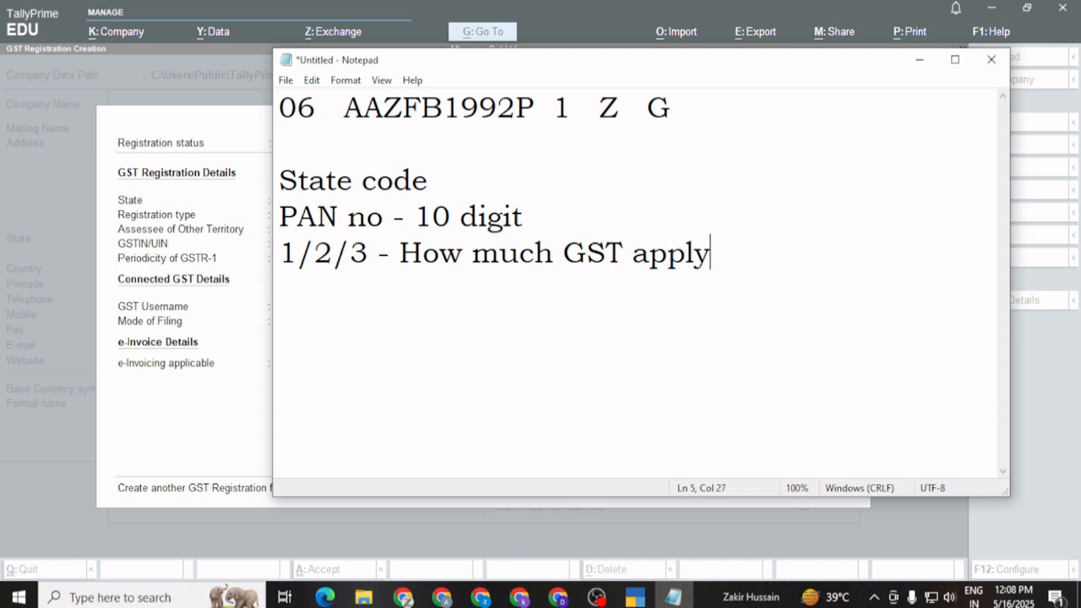
{"action": "key", "text": "Return"}
{"action": "type", "text": "Maxi"}
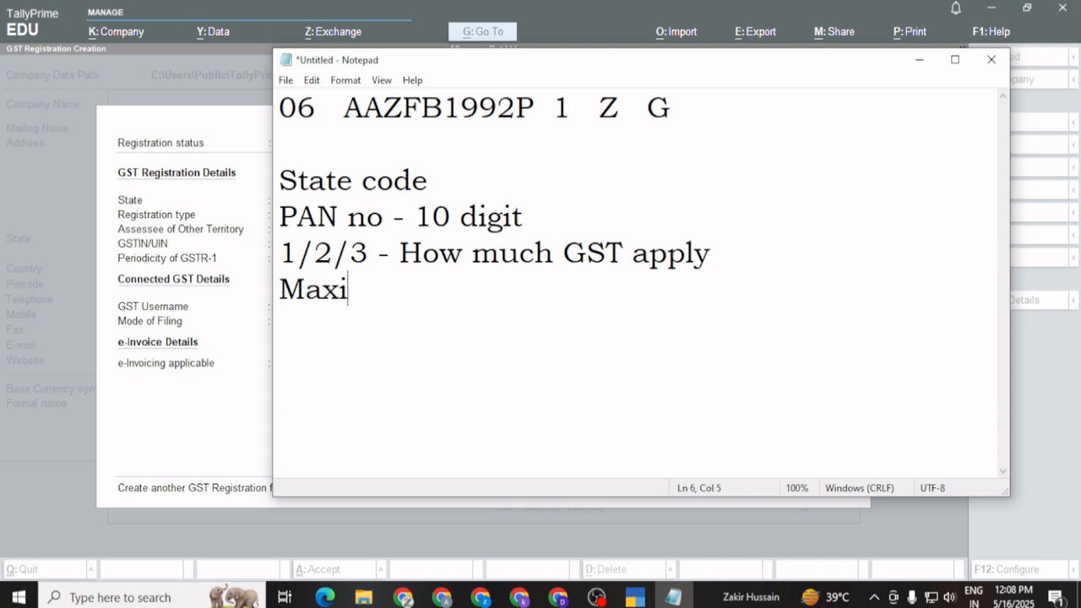
{"action": "type", "text": "mun"}
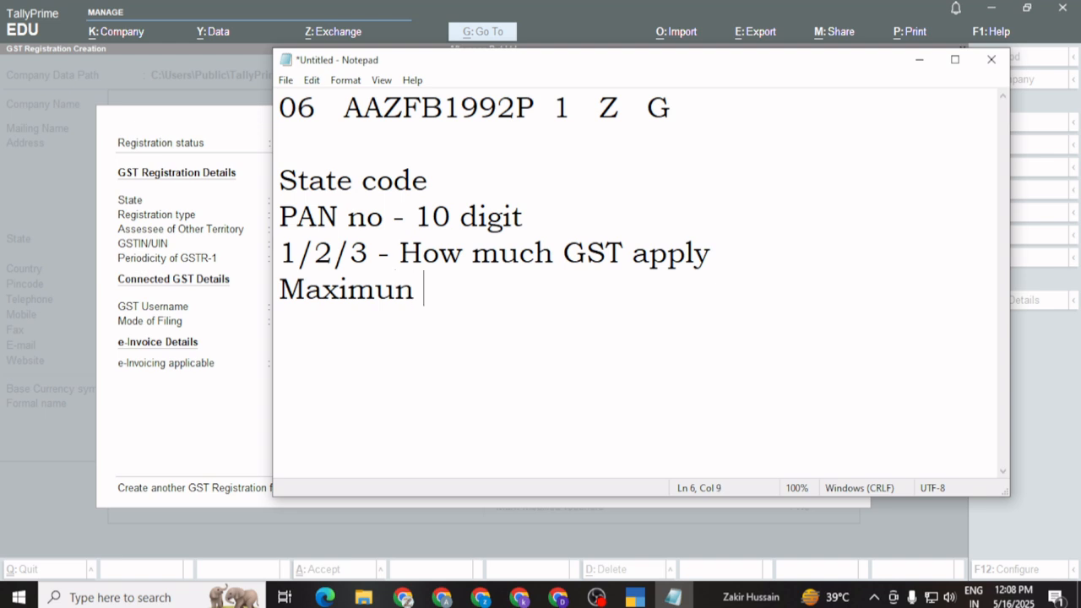
{"action": "type", "text": " GS"}
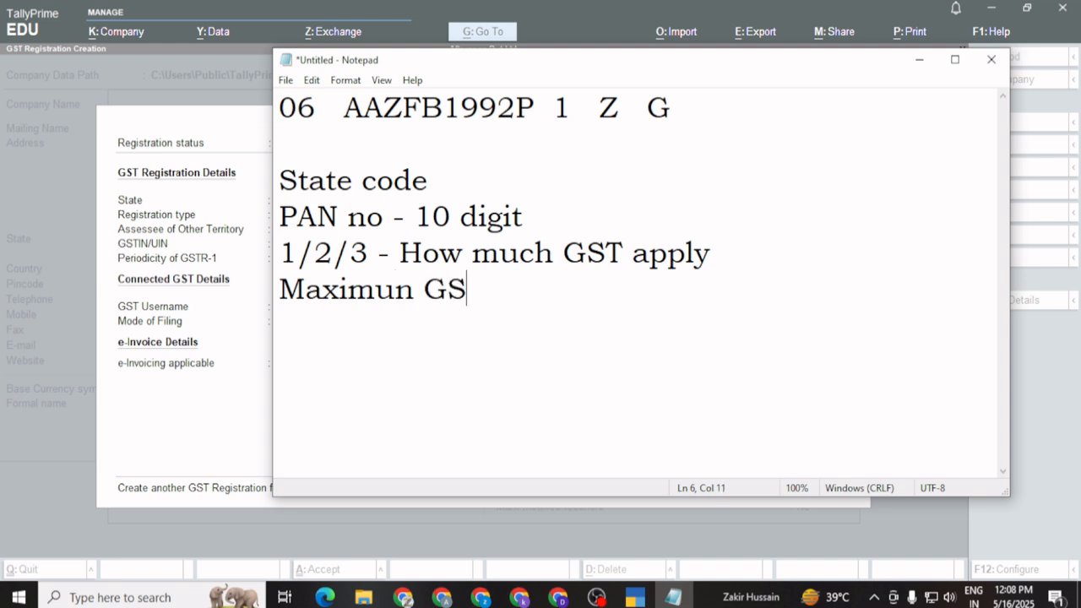
{"action": "type", "text": "T Appl"}
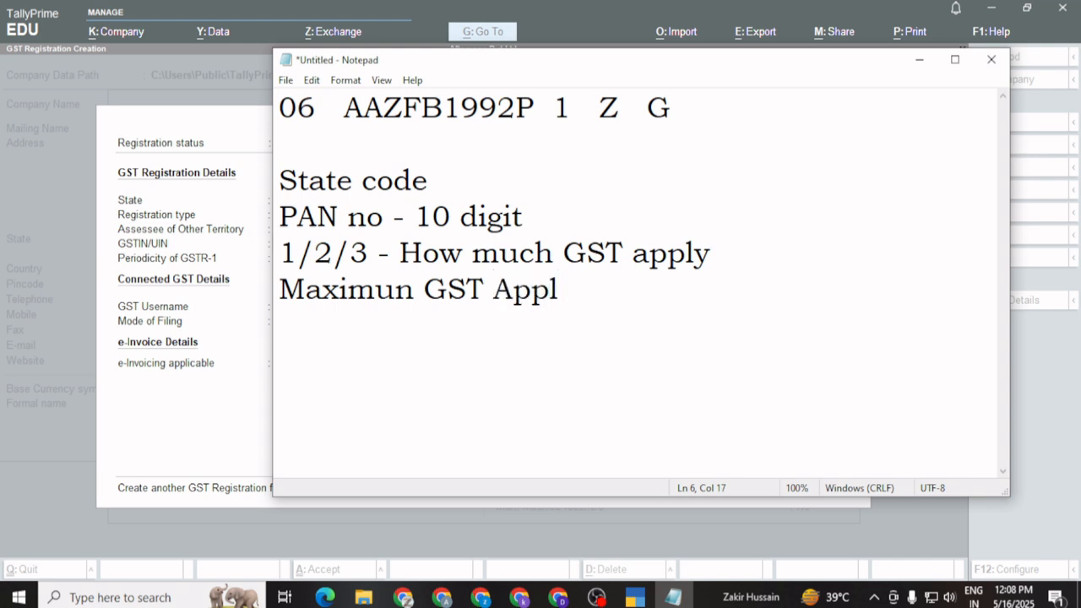
{"action": "type", "text": "y"}
Add the note lines 'z - Random No generate' and 'G - Tracking no'
{"action": "key", "text": "Return"}
{"action": "type", "text": "z - Rand"}
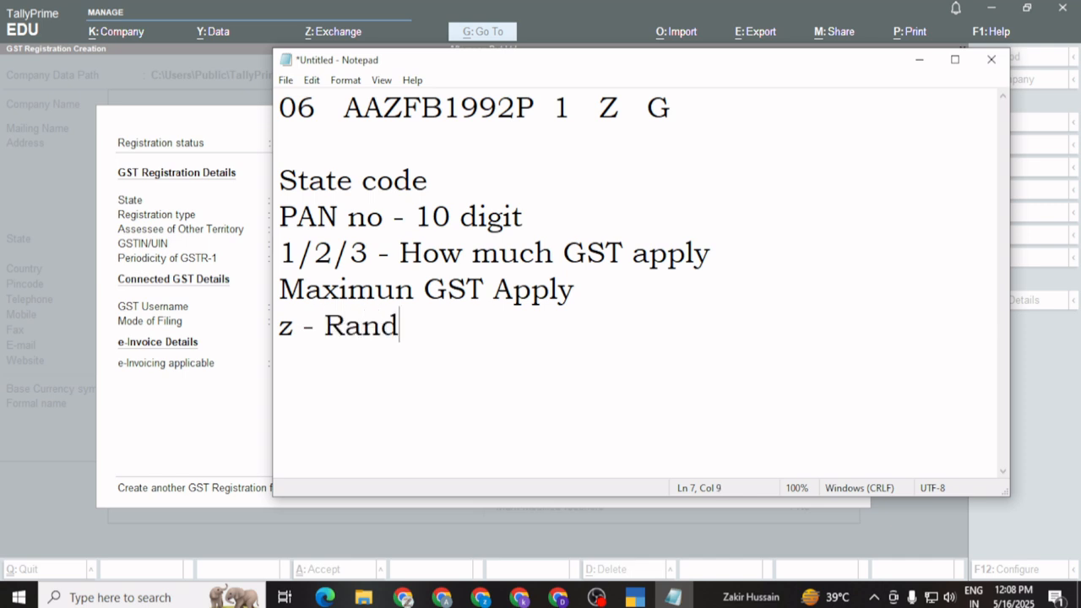
{"action": "type", "text": "om N"}
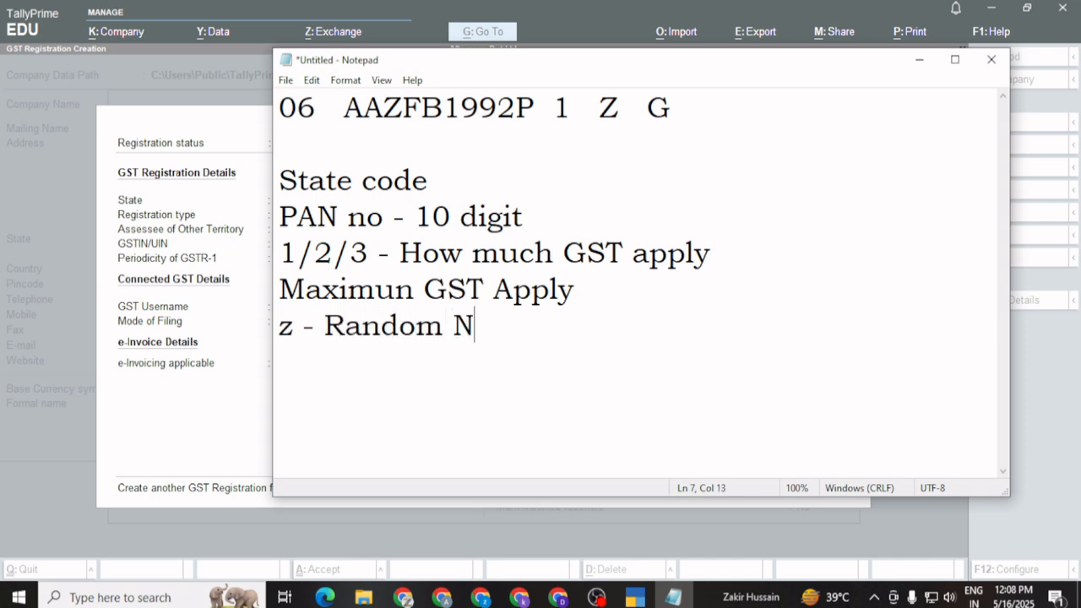
{"action": "type", "text": "o generate"}
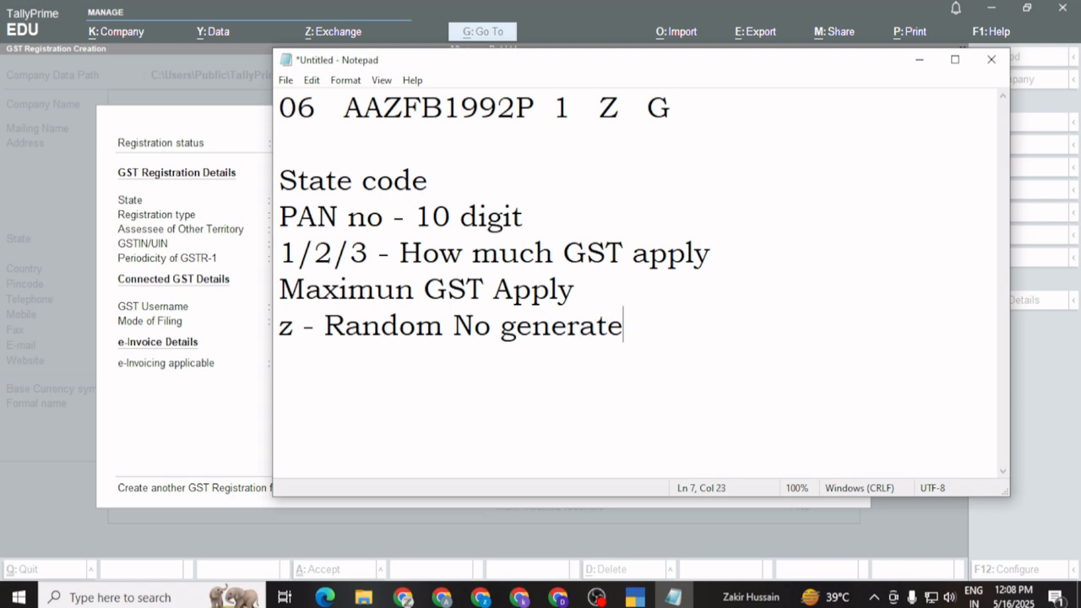
{"action": "key", "text": "Return"}
{"action": "type", "text": "\\"}
{"action": "key", "text": "BackSpace"}
{"action": "type", "text": "G - Tracki"}
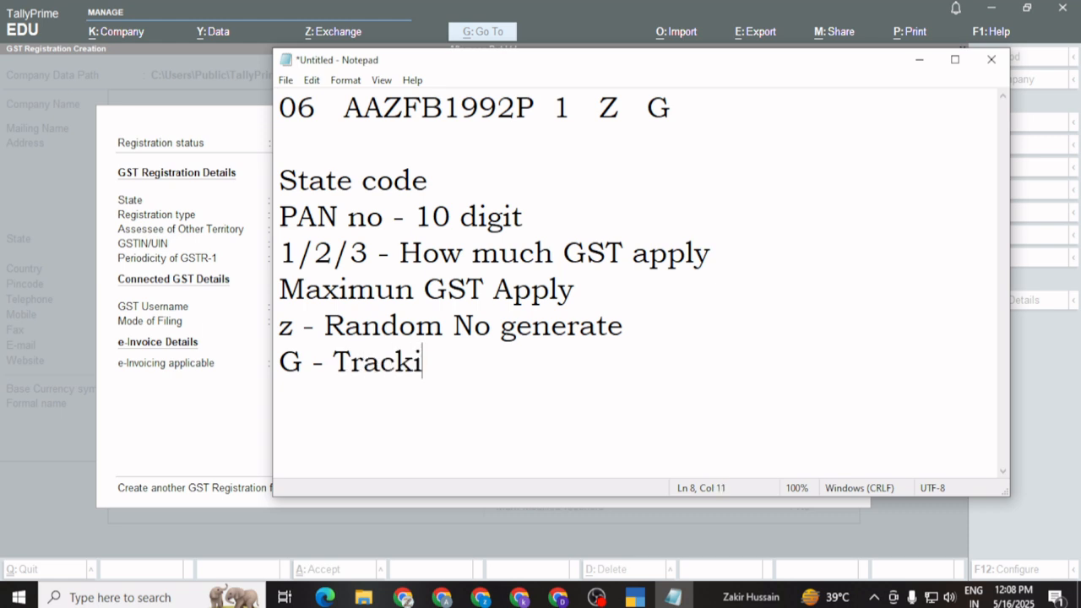
{"action": "type", "text": "ng no"}
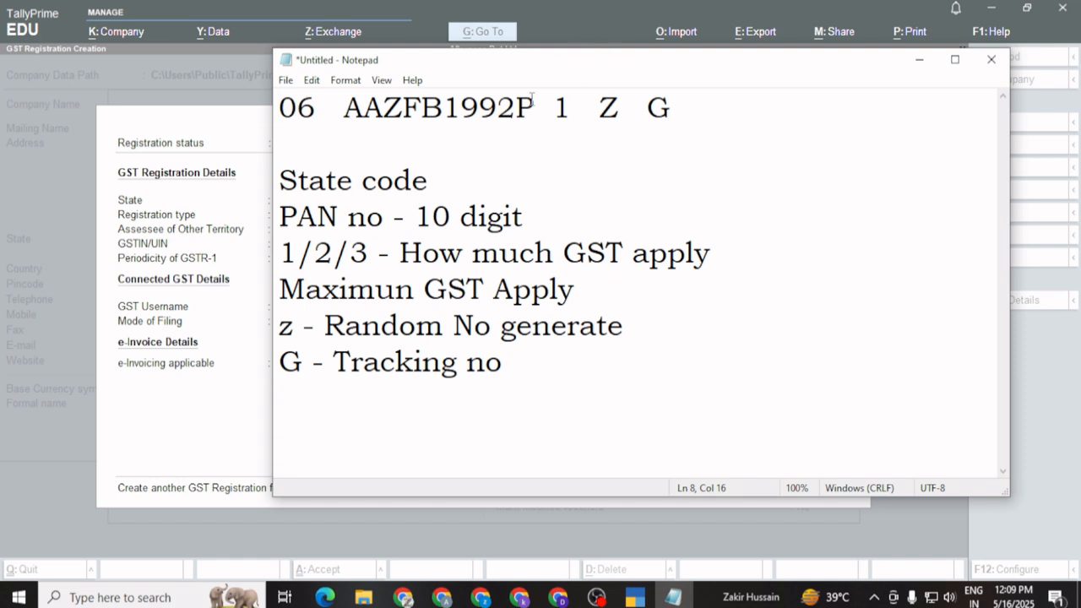
Prefix the State code note with '06 -' and the PAN no note with the sample PAN
{"action": "left_click", "coordinate": [287, 180]}
{"action": "type", "text": "0"}
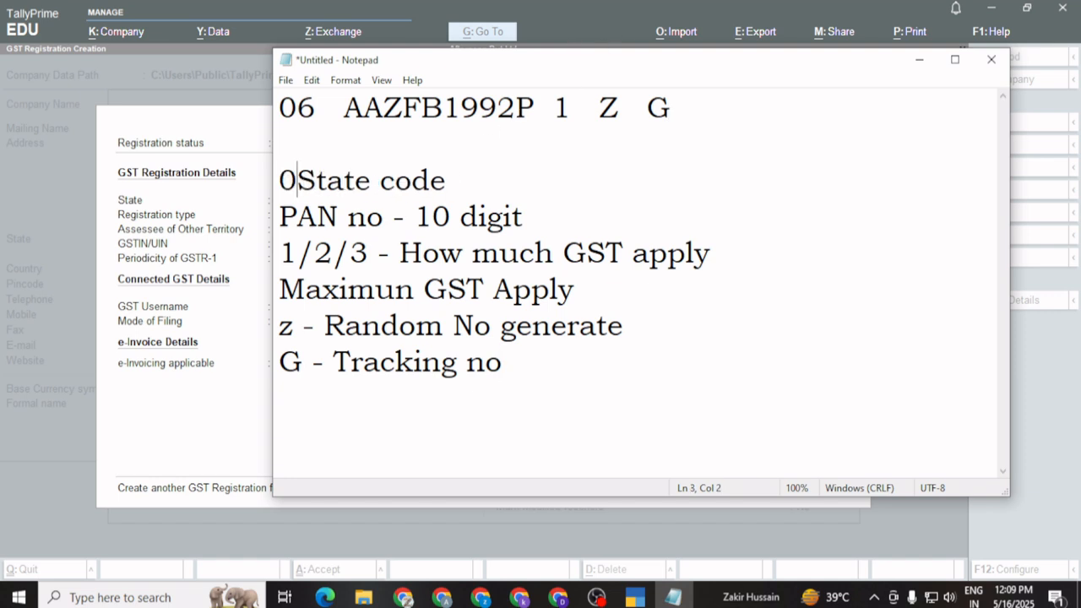
{"action": "type", "text": "6 -"}
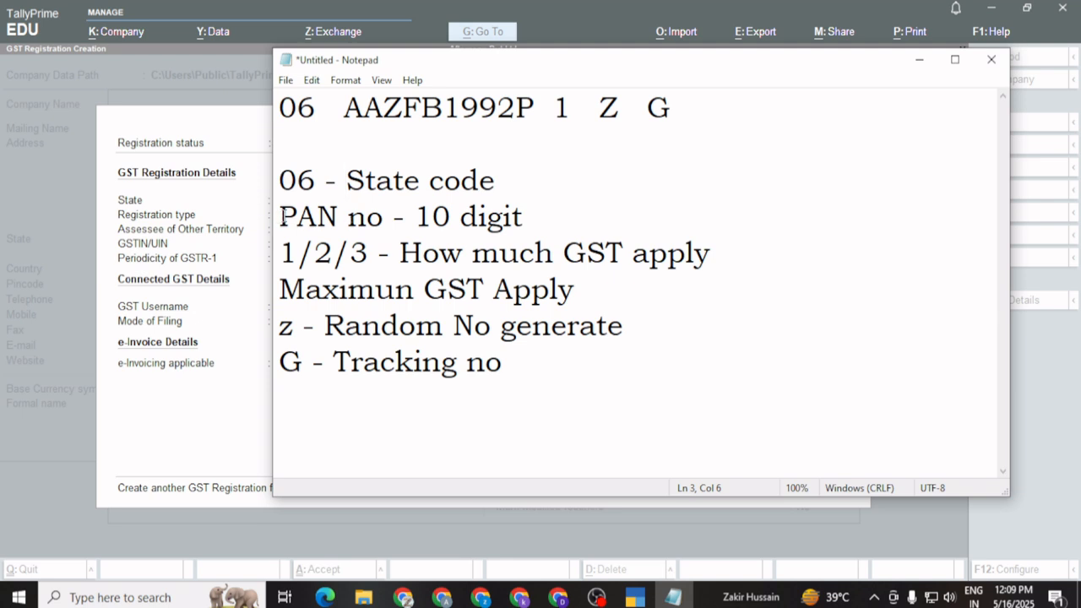
{"action": "left_click", "coordinate": [282, 216]}
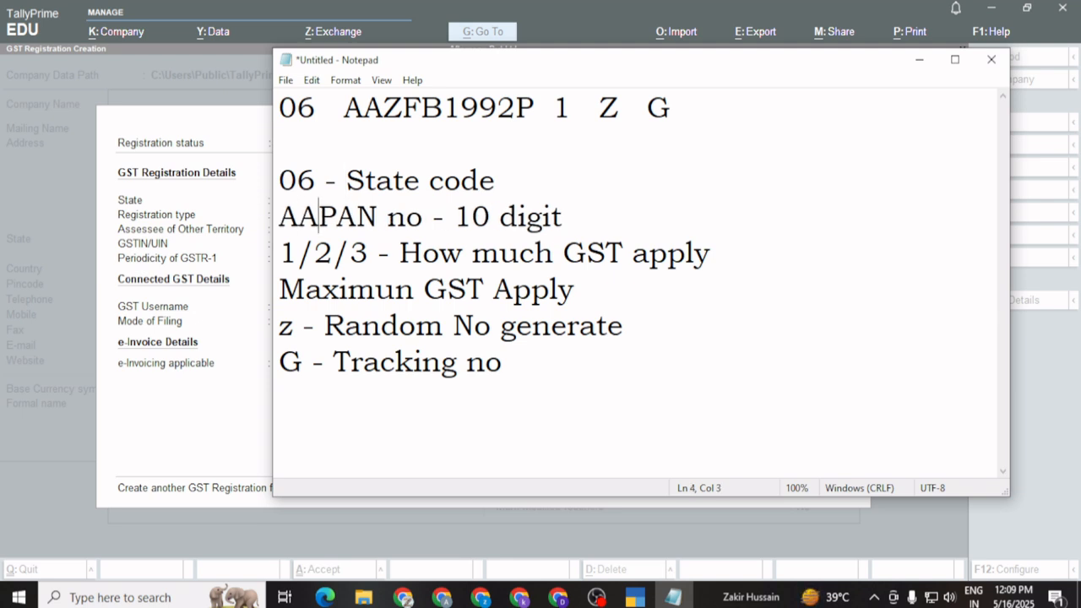
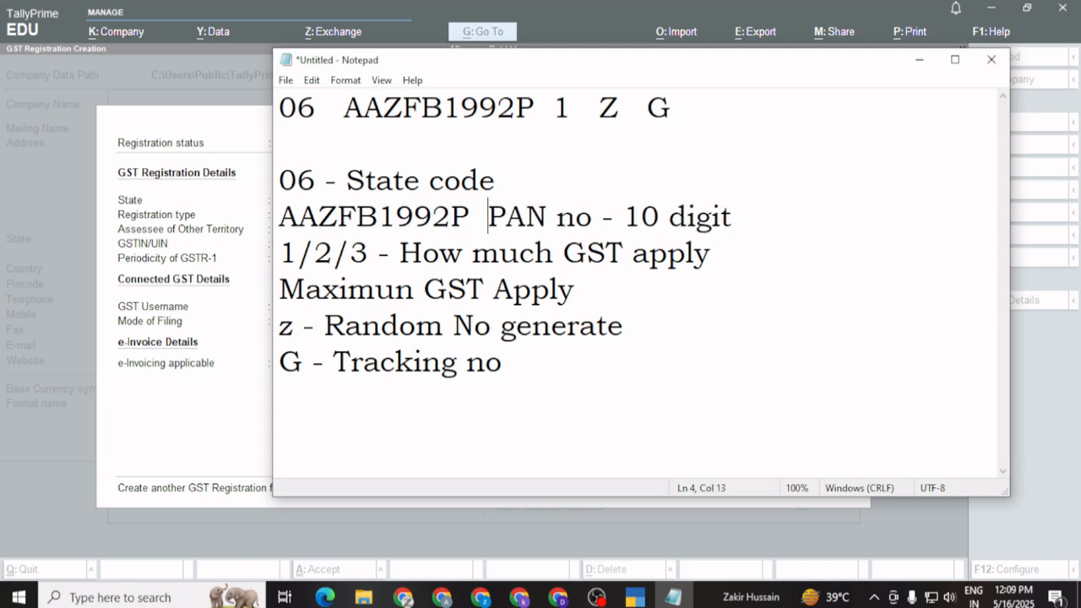
{"action": "type", "text": " -"}
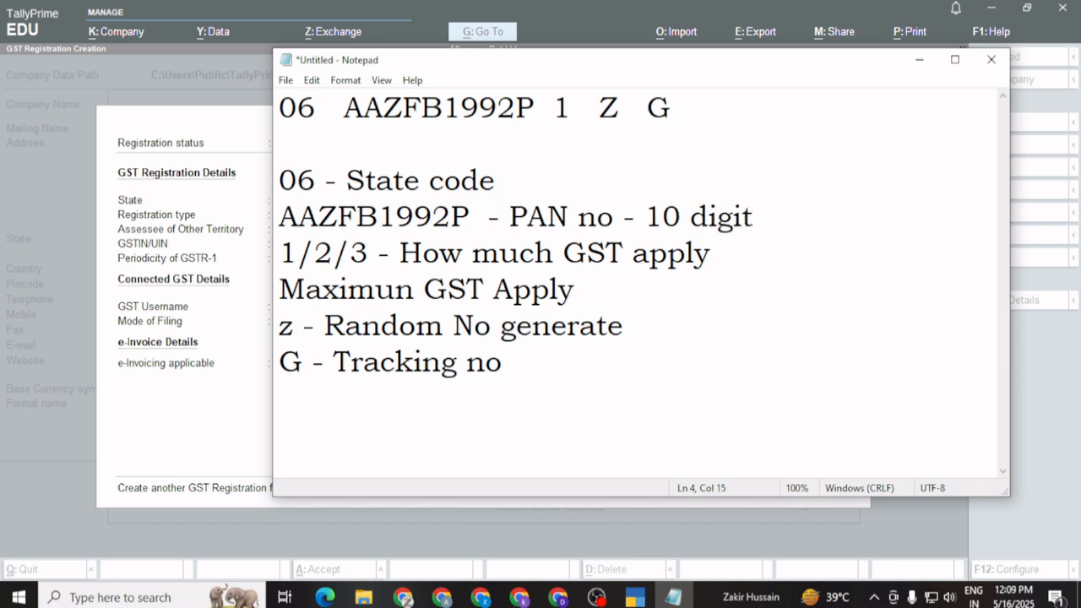
Add 'GST - 15 digit' on the second line, fix its typo, and switch back to TallyPrime
{"action": "left_click", "coordinate": [288, 146]}
{"action": "type", "text": "GST "}
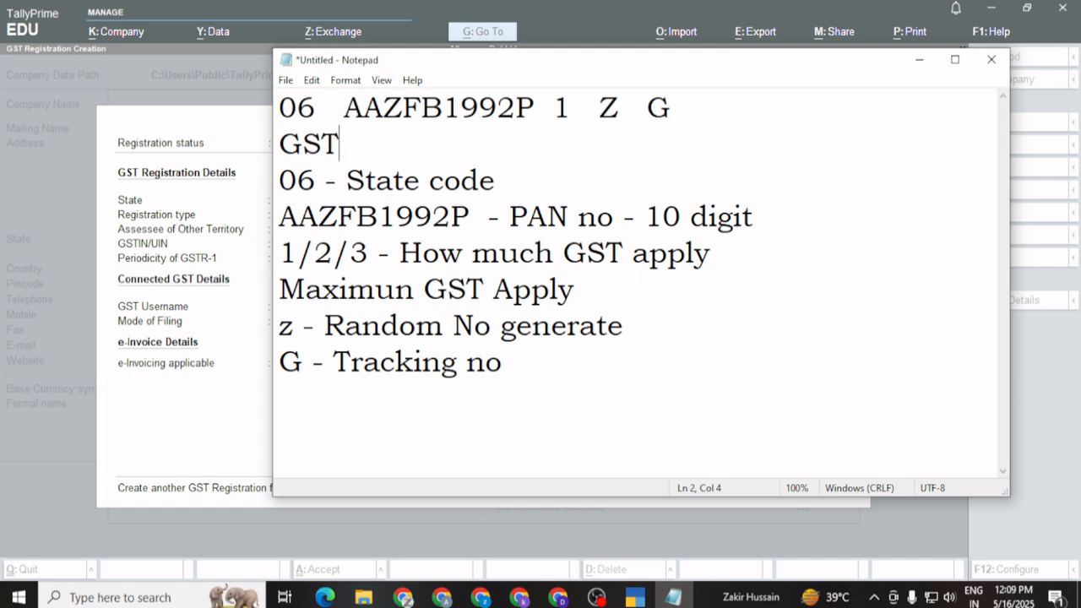
{"action": "type", "text": "- !5 digit"}
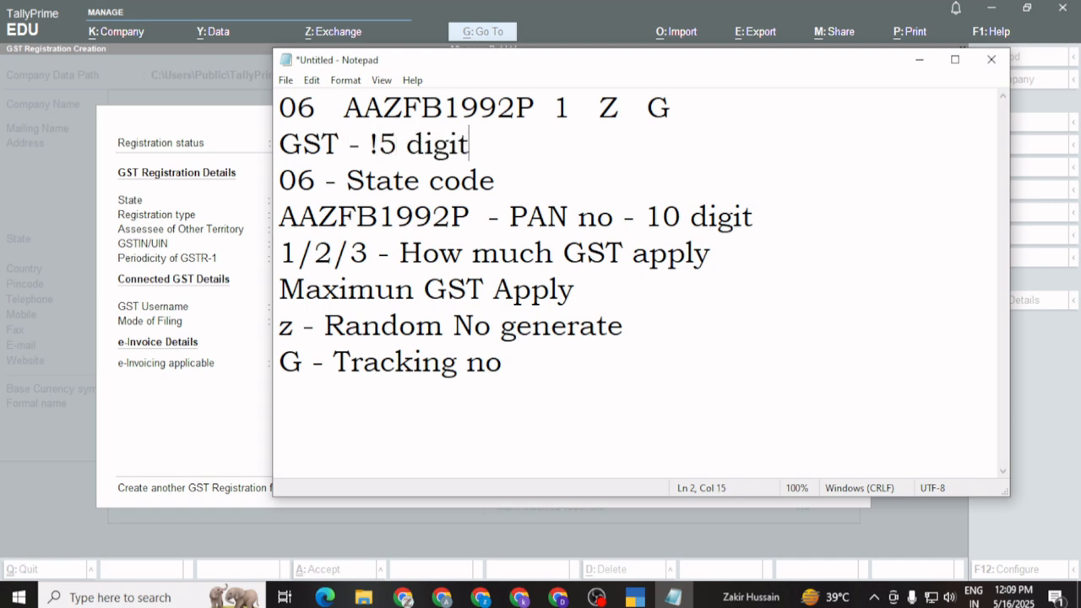
{"action": "left_click", "coordinate": [378, 145]}
{"action": "key", "text": "BackSpace"}
{"action": "type", "text": "1"}
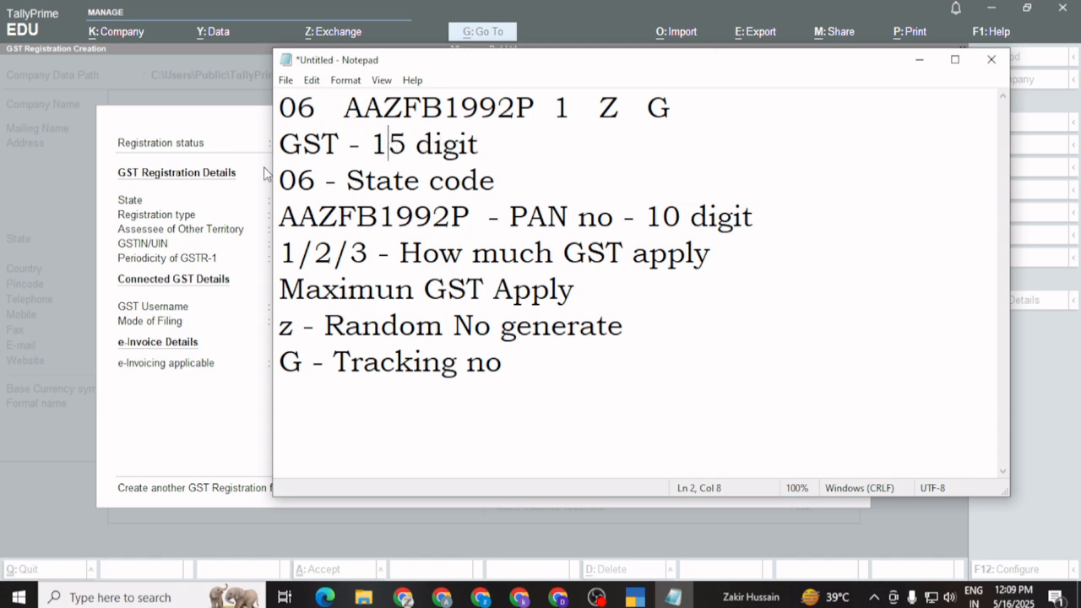
{"action": "left_click", "coordinate": [213, 143]}
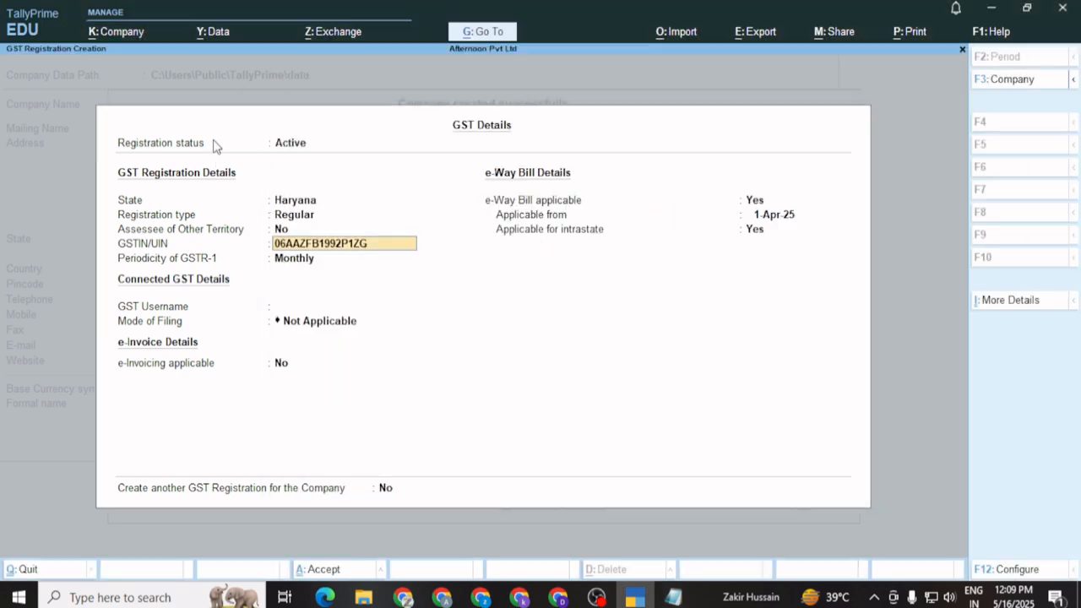
Keep Active status and Monthly GSTR-1, set e-Way Bill to No, and enable company GST rate details
{"action": "left_click", "coordinate": [376, 245]}
{"action": "left_click", "coordinate": [358, 257]}
{"action": "key", "text": "Return"}
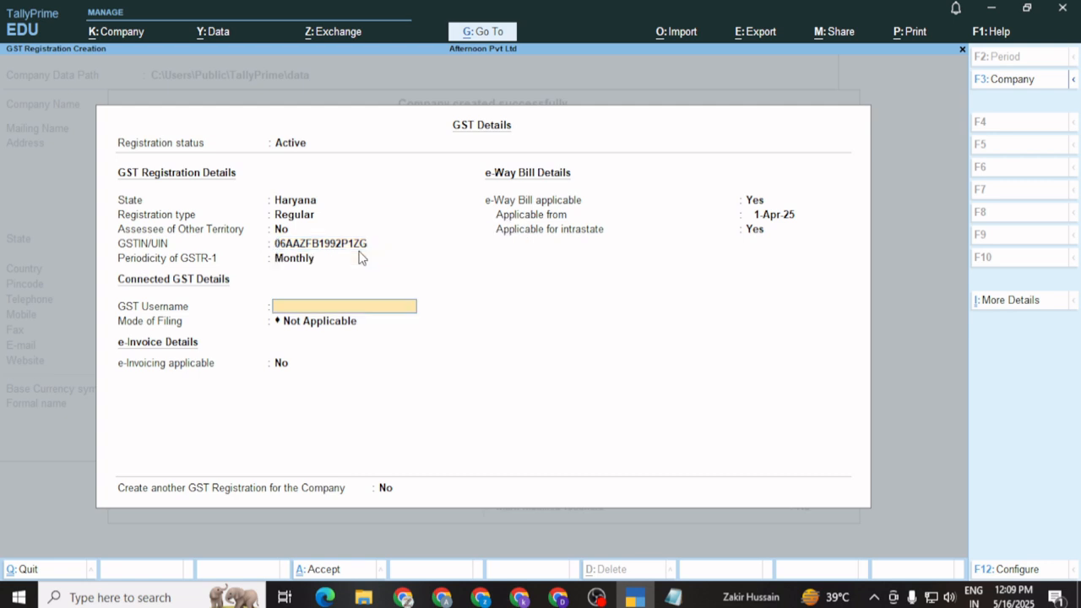
{"action": "key", "text": "Return"}
{"action": "key", "text": "Return"}
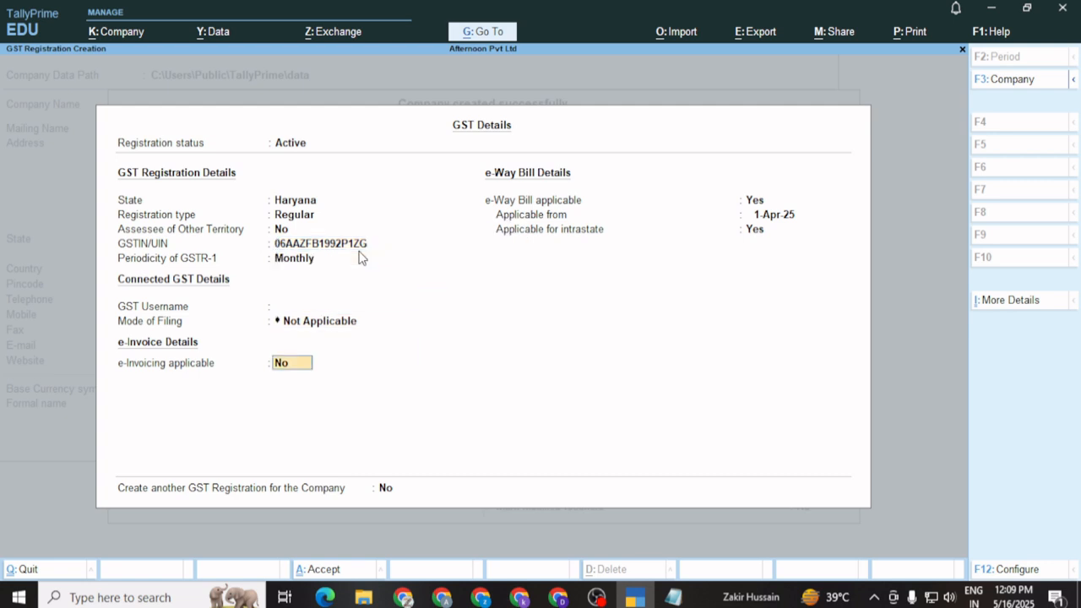
{"action": "key", "text": "Return"}
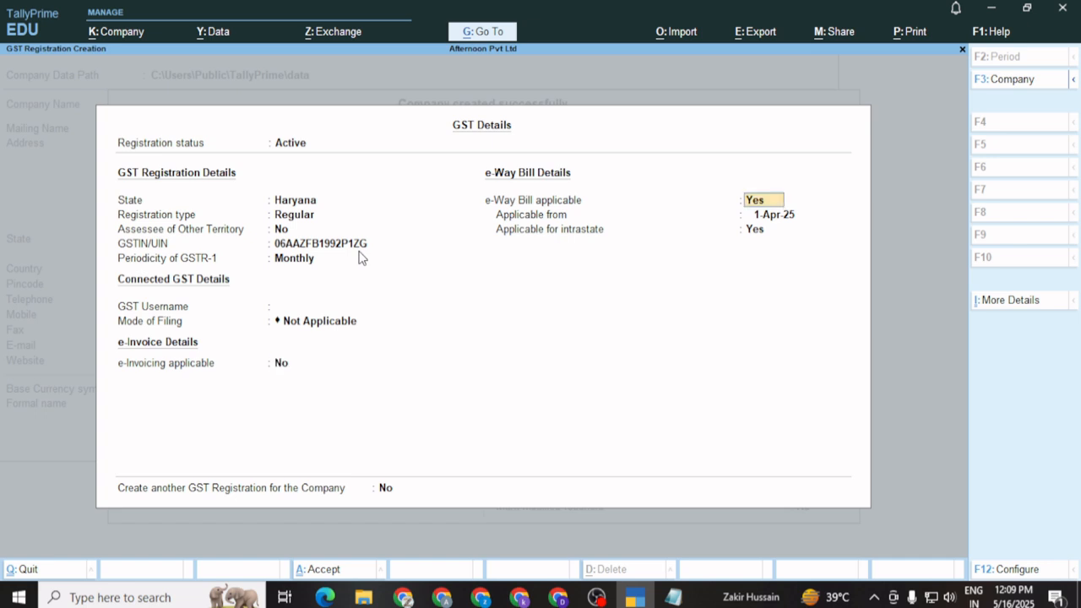
{"action": "type", "text": "no"}
{"action": "key", "text": "Return"}
{"action": "key", "text": "Return"}
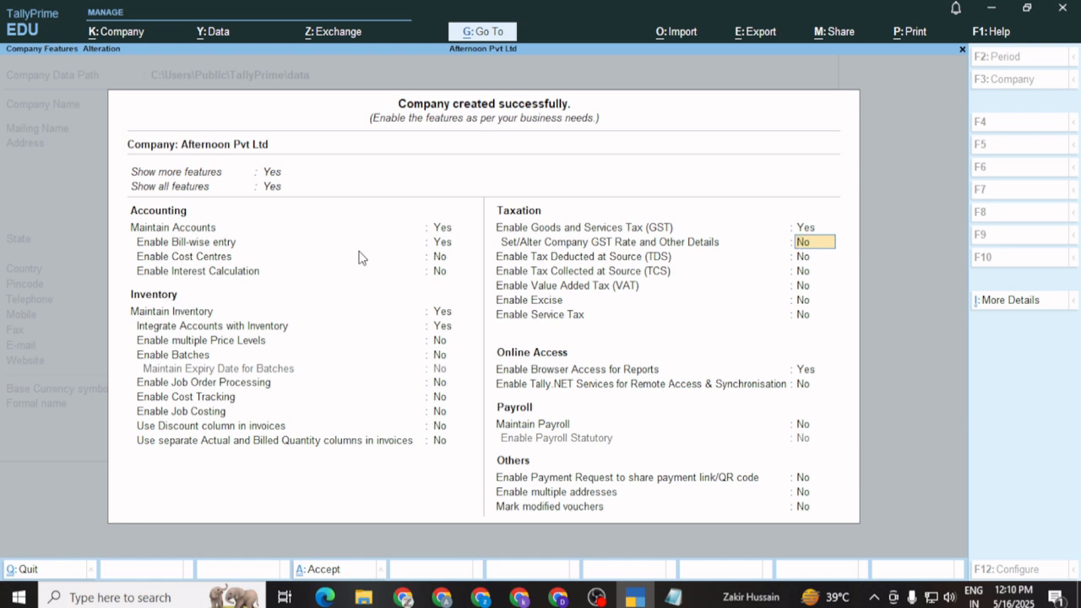
{"action": "type", "text": "yes"}
{"action": "key", "text": "Return"}
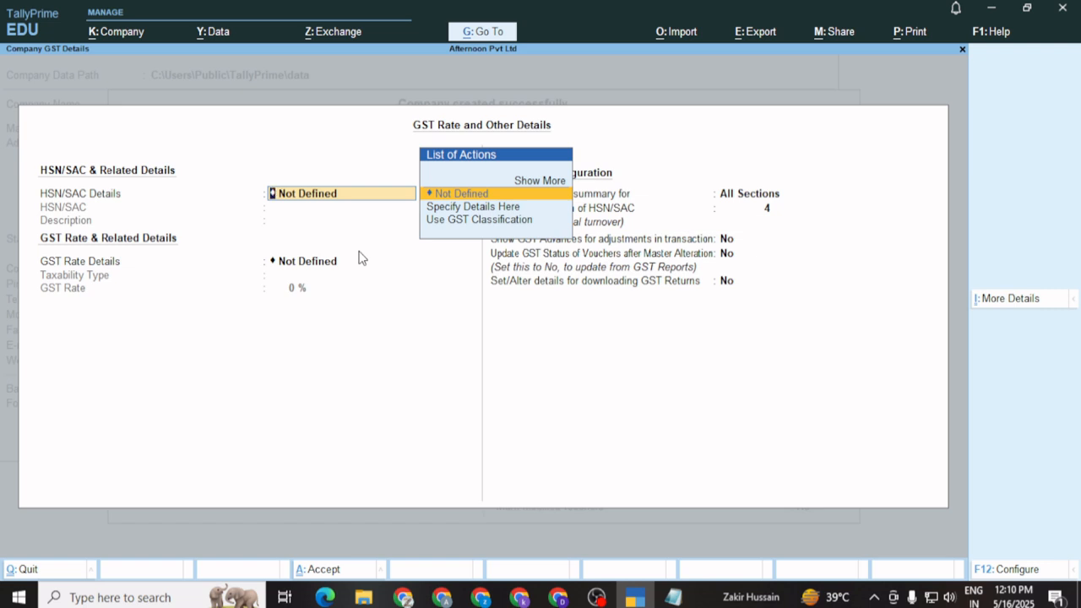
Specify HSN/SAC details here with code 1234 and description Electronics
{"action": "key", "text": "Down"}
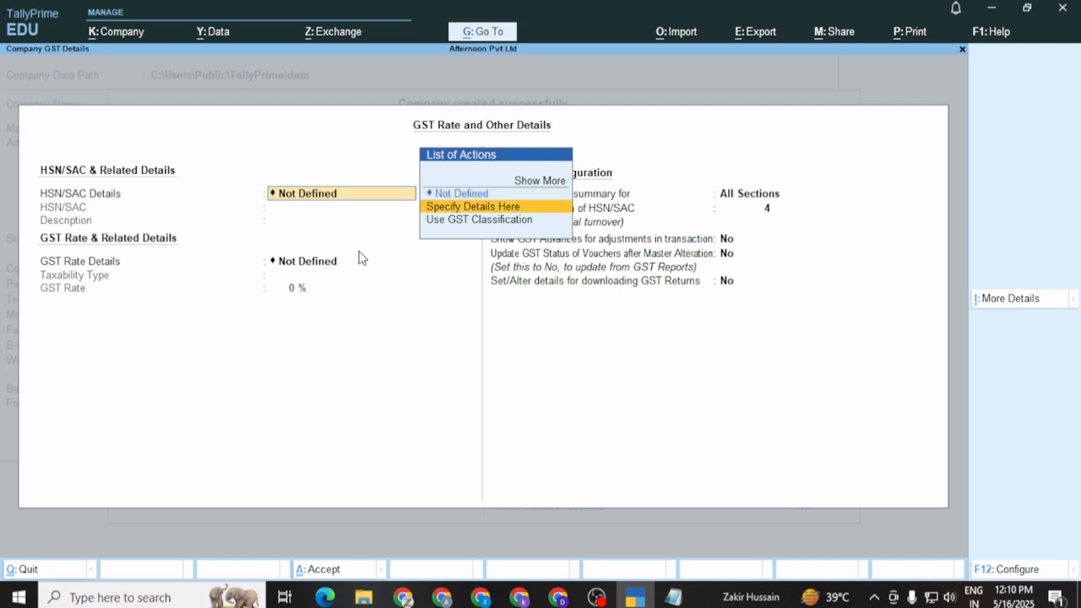
{"action": "key", "text": "Return"}
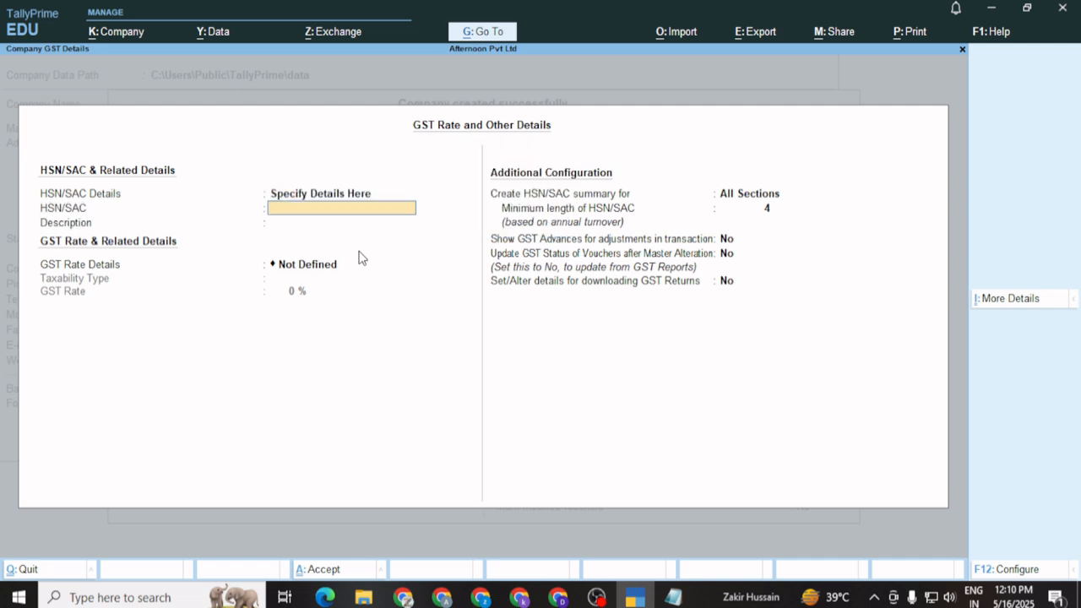
{"action": "type", "text": "1234"}
{"action": "key", "text": "Return"}
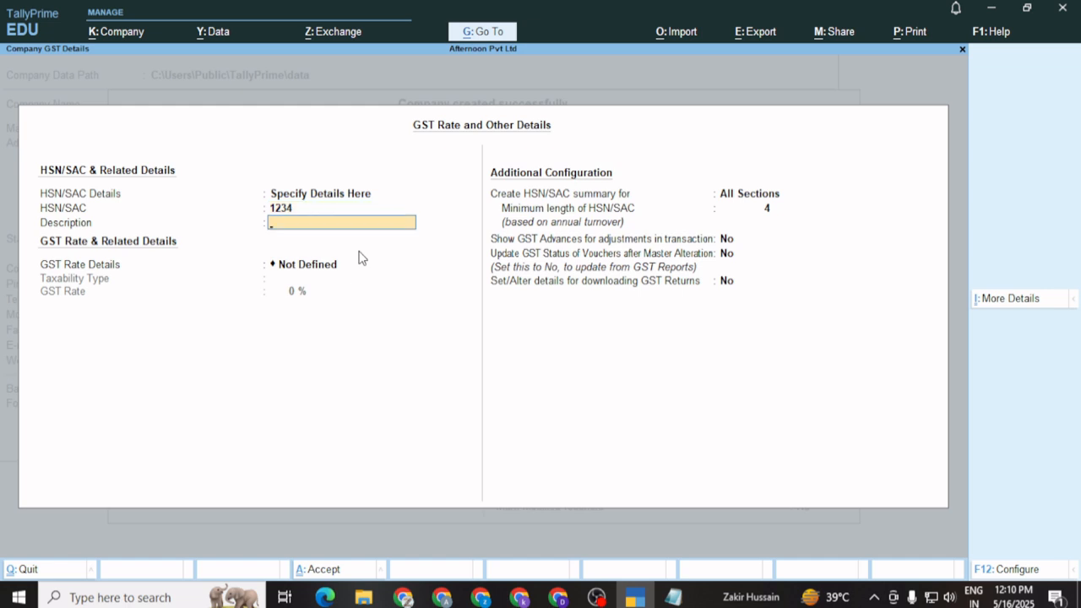
{"action": "type", "text": "Electronics"}
{"action": "key", "text": "Return"}
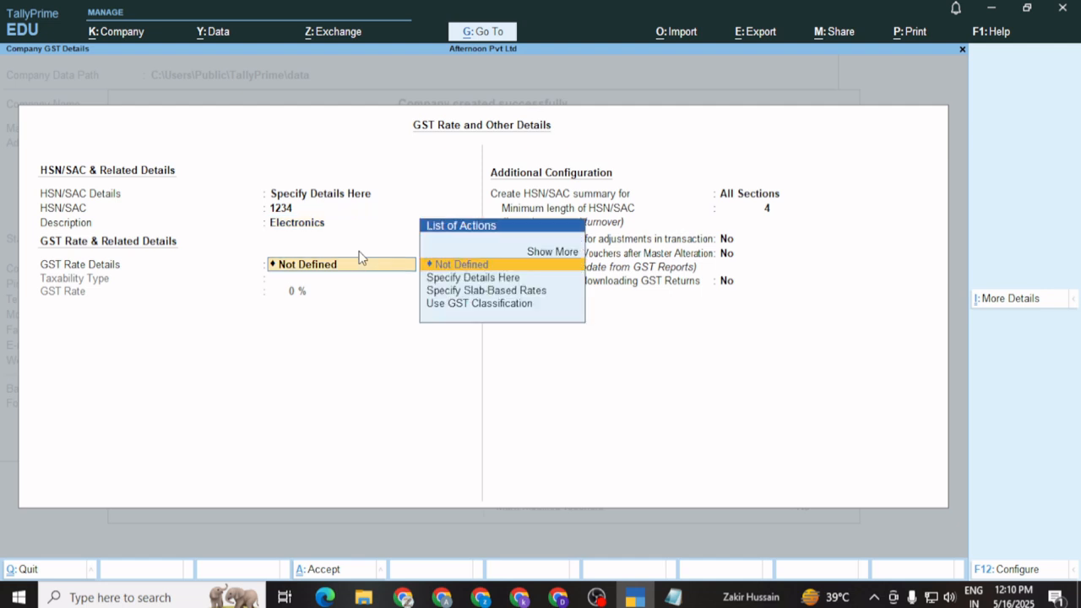
Specify GST rate details as Taxable at 18%, keeping All Sections and minimum HSN length 4
{"action": "key", "text": "Down"}
{"action": "key", "text": "Down"}
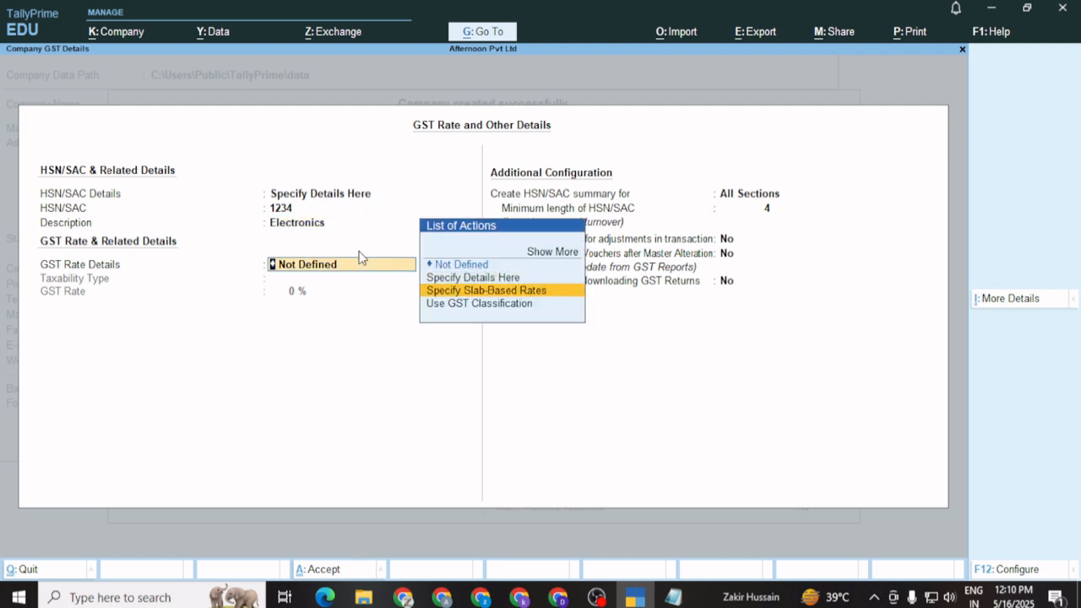
{"action": "key", "text": "Up"}
{"action": "key", "text": "Return"}
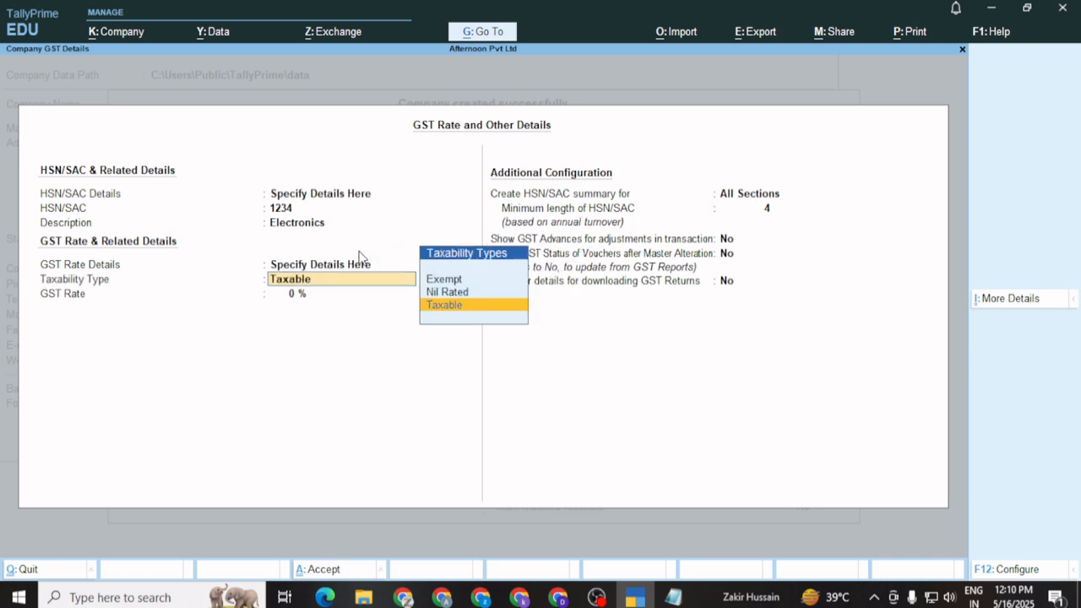
{"action": "key", "text": "Return"}
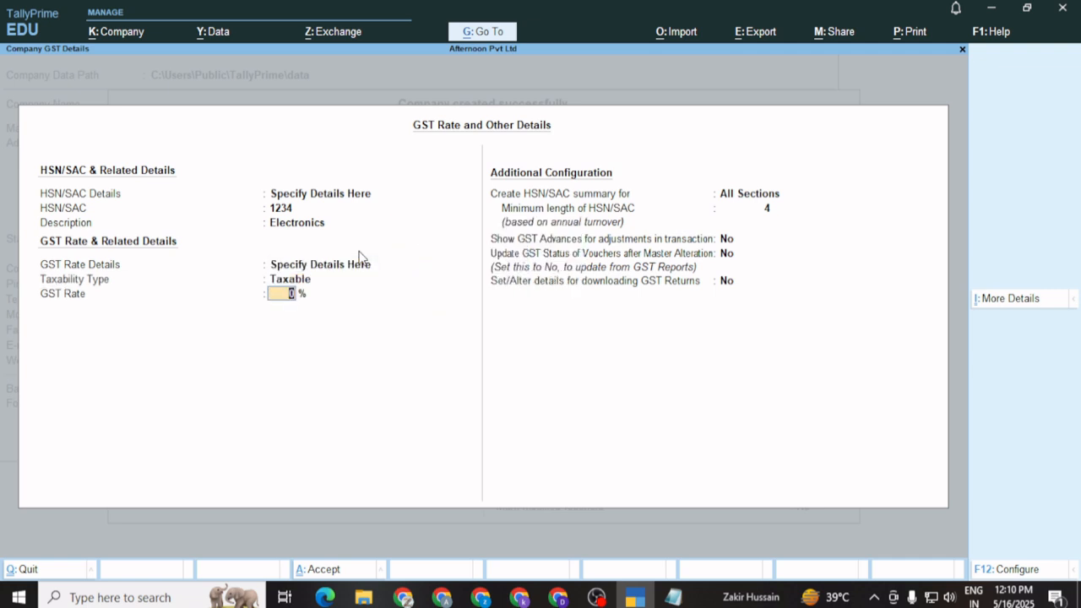
{"action": "type", "text": "18%"}
{"action": "key", "text": "Return"}
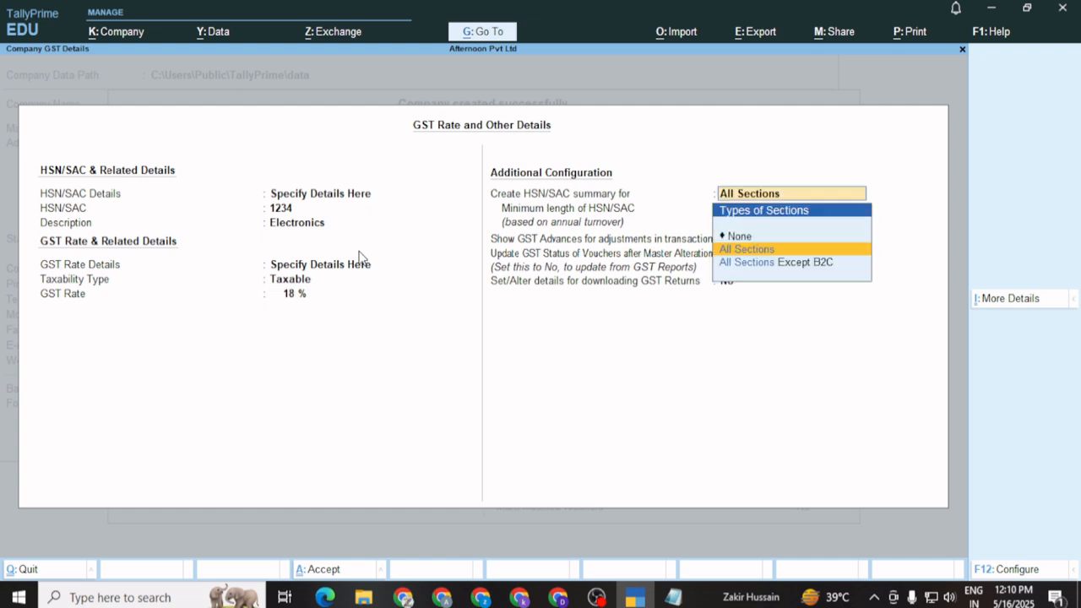
{"action": "key", "text": "Return"}
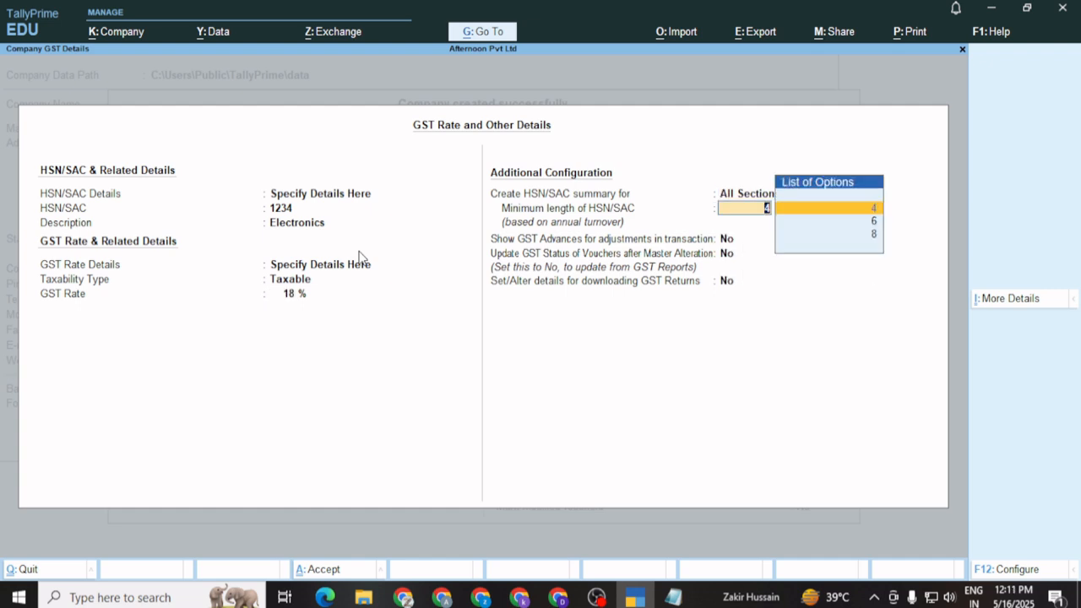
{"action": "key", "text": "Return"}
{"action": "key", "text": "Return"}
{"action": "key", "text": "Return"}
Accept the GST rate details and save the company features
{"action": "key", "text": "Return"}
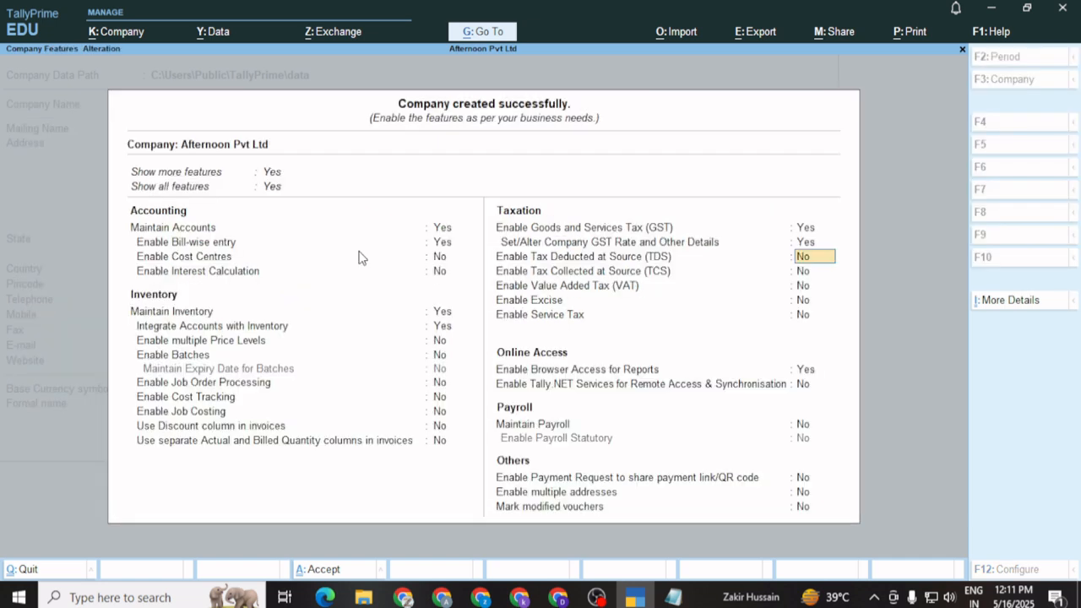
{"action": "key", "text": "Return"}
{"action": "key", "text": "Return"}
{"action": "key", "text": "Return"}
{"action": "key", "text": "Return"}
{"action": "key", "text": "Return"}
{"action": "key", "text": "Return"}
{"action": "key", "text": "Return"}
{"action": "key", "text": "Return"}
{"action": "key", "text": "Return"}
{"action": "key", "text": "Return"}
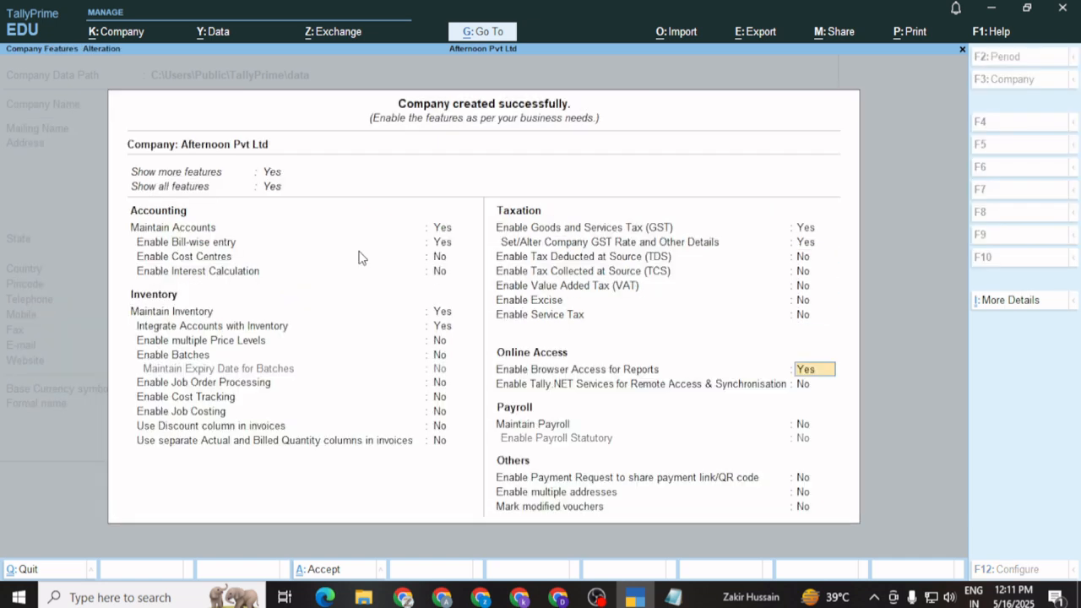
{"action": "key", "text": "Return"}
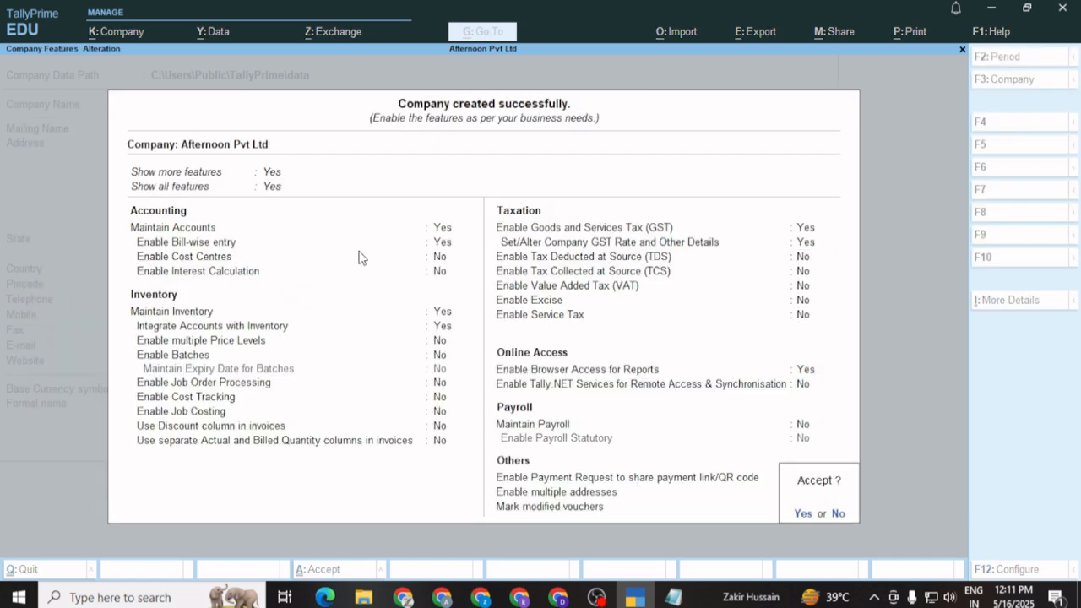
{"action": "key", "text": "Return"}
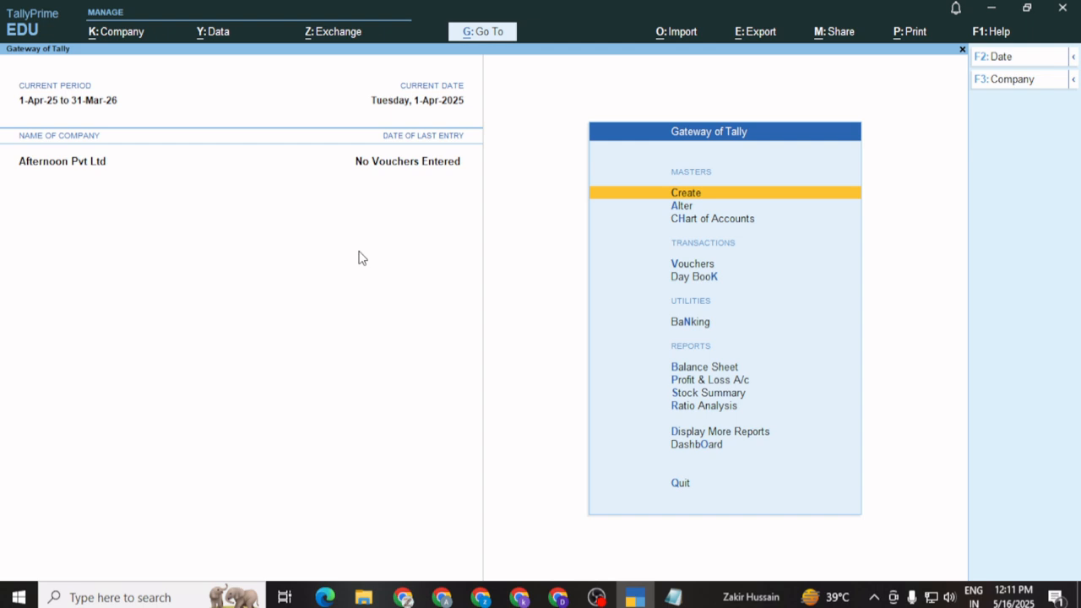
Review the existing ledgers under Alter, then bring up the Master Creation list
{"action": "key", "text": "Down"}
{"action": "key", "text": "Return"}
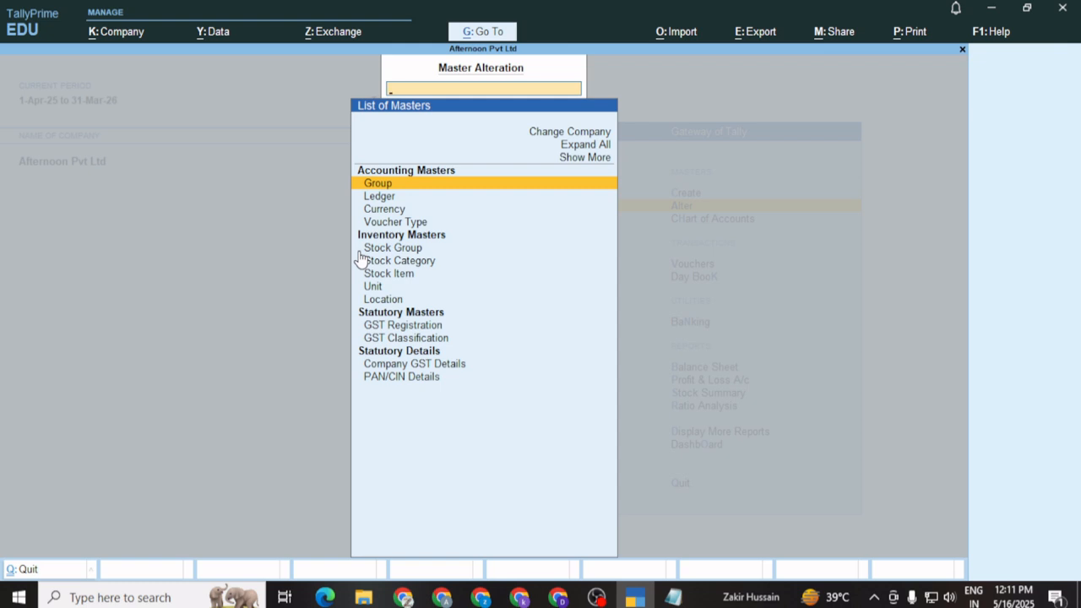
{"action": "key", "text": "Down"}
{"action": "key", "text": "Return"}
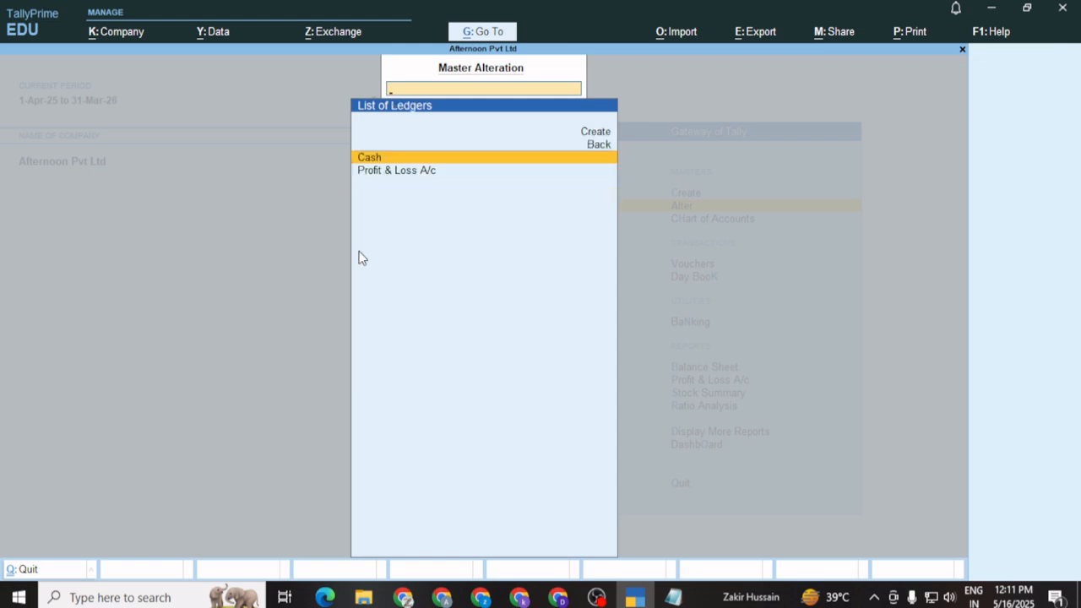
{"action": "key", "text": "Escape"}
{"action": "key", "text": "Escape"}
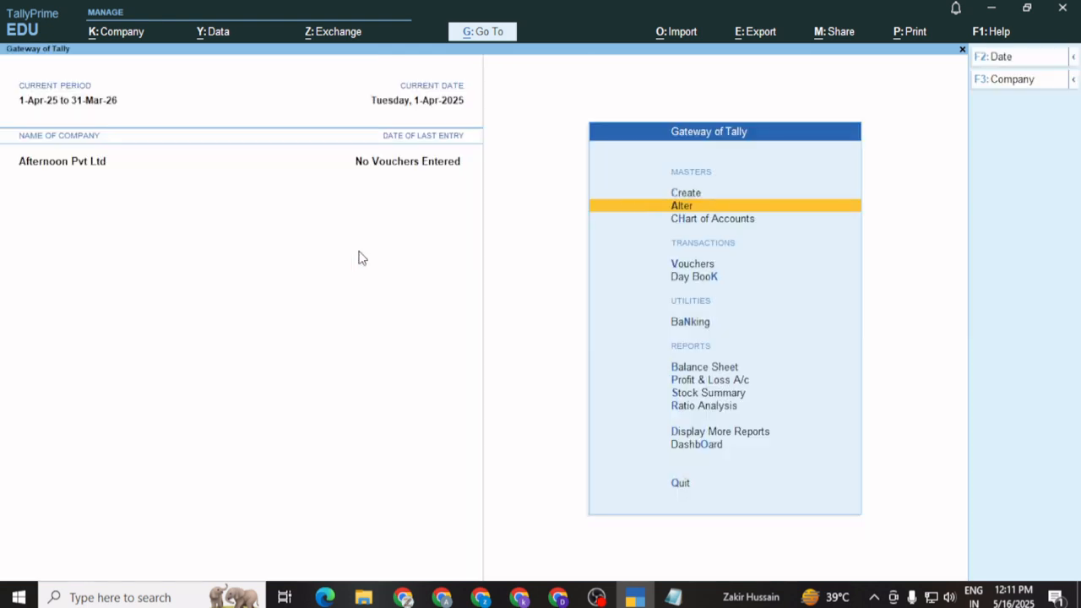
{"action": "key", "text": "Up"}
{"action": "key", "text": "Return"}
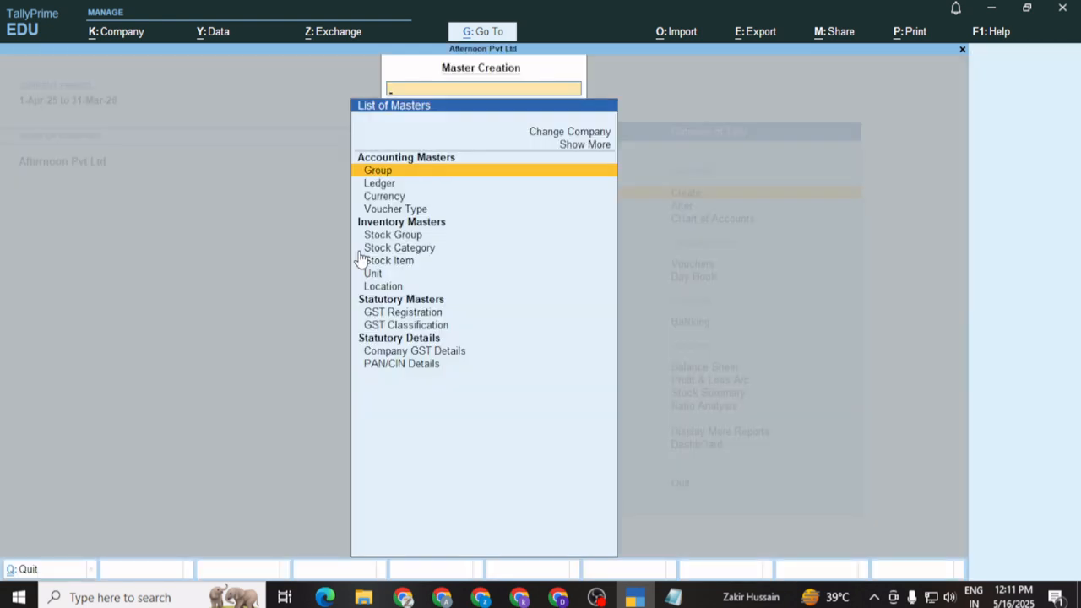
Create ledger 'My Capital' under Capital Account with the pasted GSTIN and 25,000 Cr opening balance
{"action": "key", "text": "Down"}
{"action": "key", "text": "Return"}
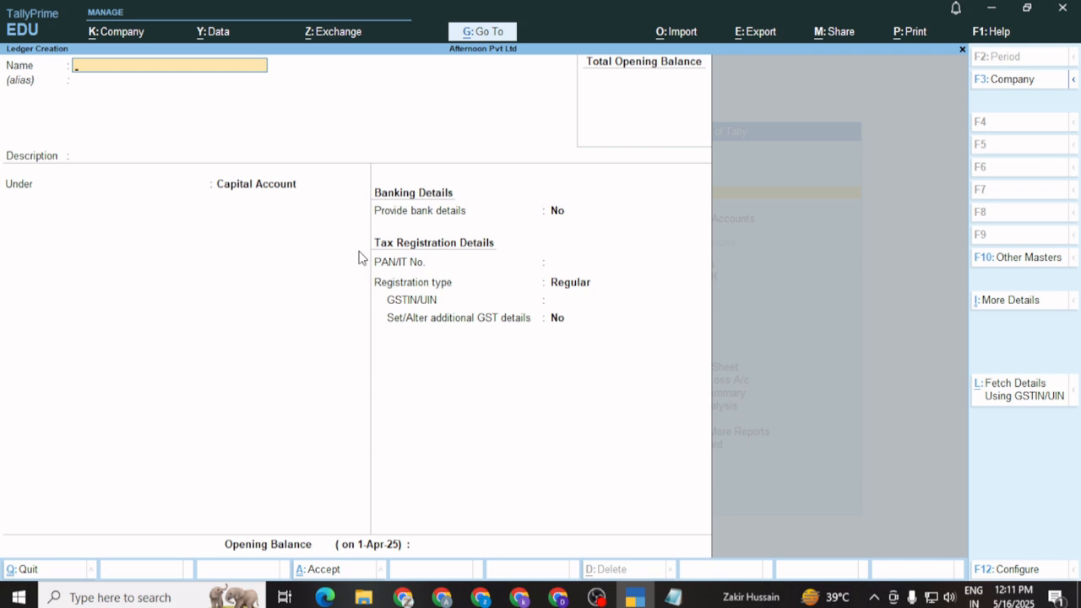
{"action": "type", "text": "My Capital"}
{"action": "key", "text": "Return"}
{"action": "key", "text": "Return"}
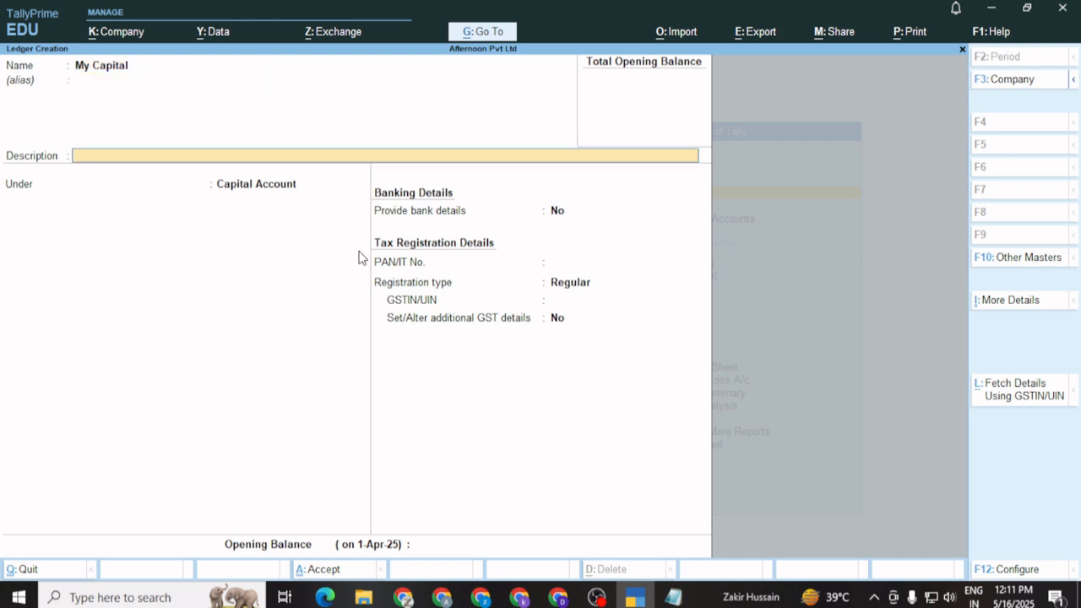
{"action": "key", "text": "Return"}
{"action": "key", "text": "Return"}
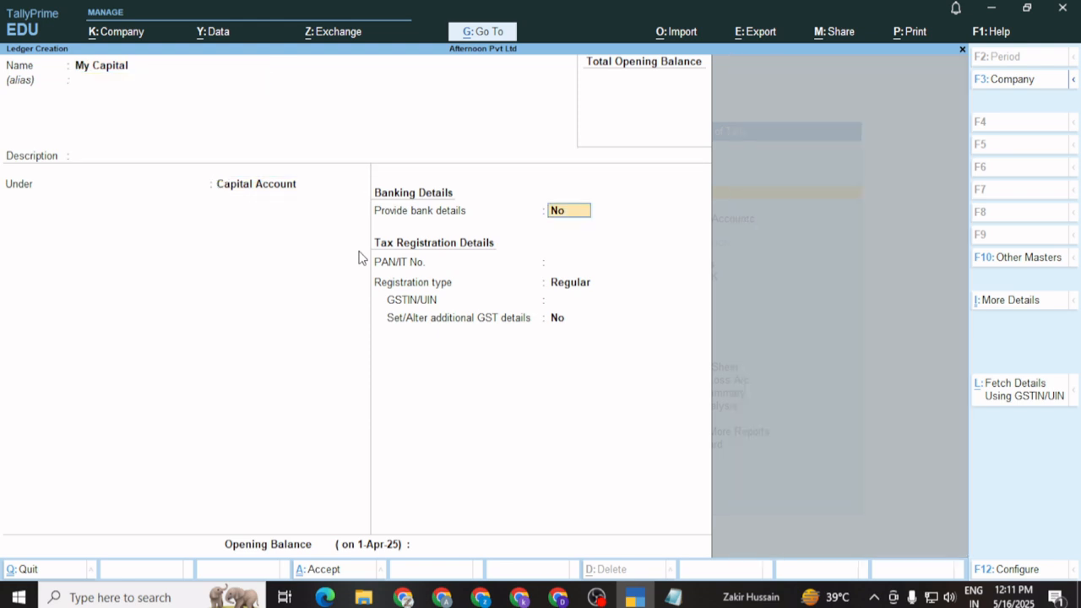
{"action": "key", "text": "Return"}
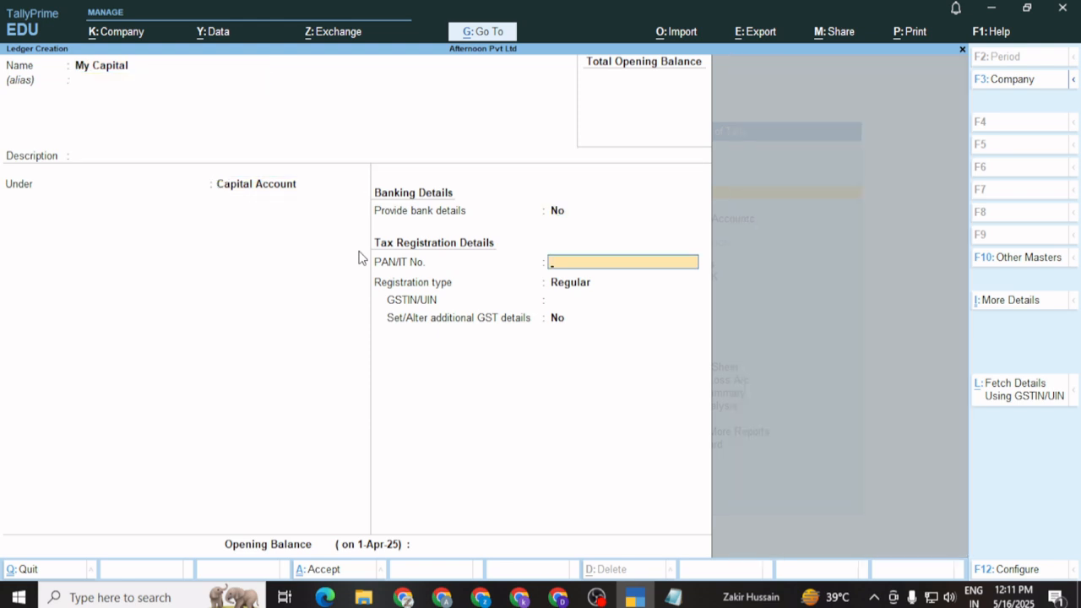
{"action": "key", "text": "Return"}
{"action": "key", "text": "Return"}
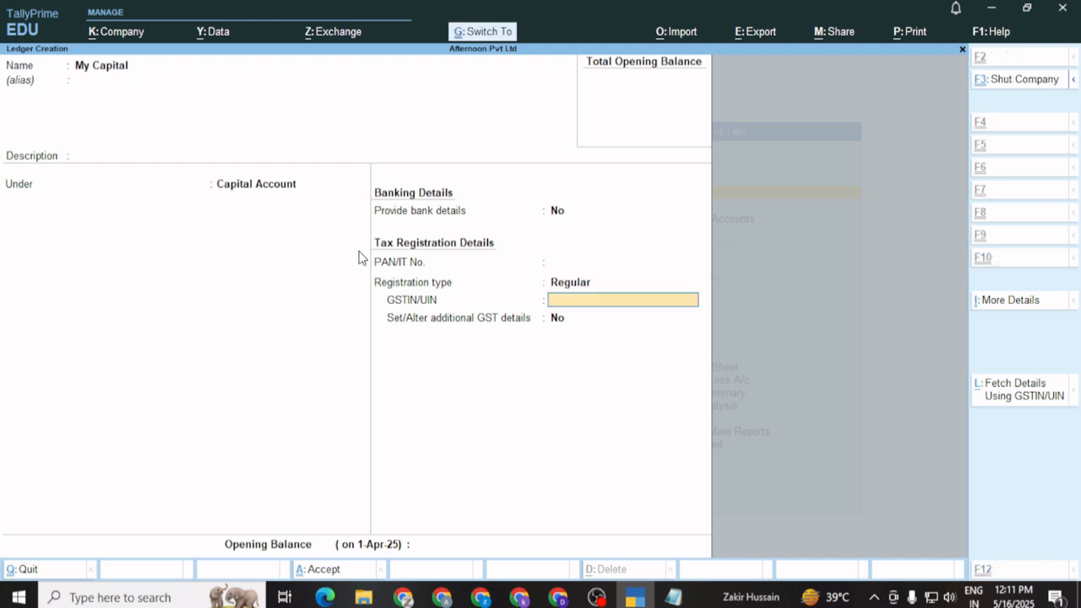
{"action": "key", "text": "Return"}
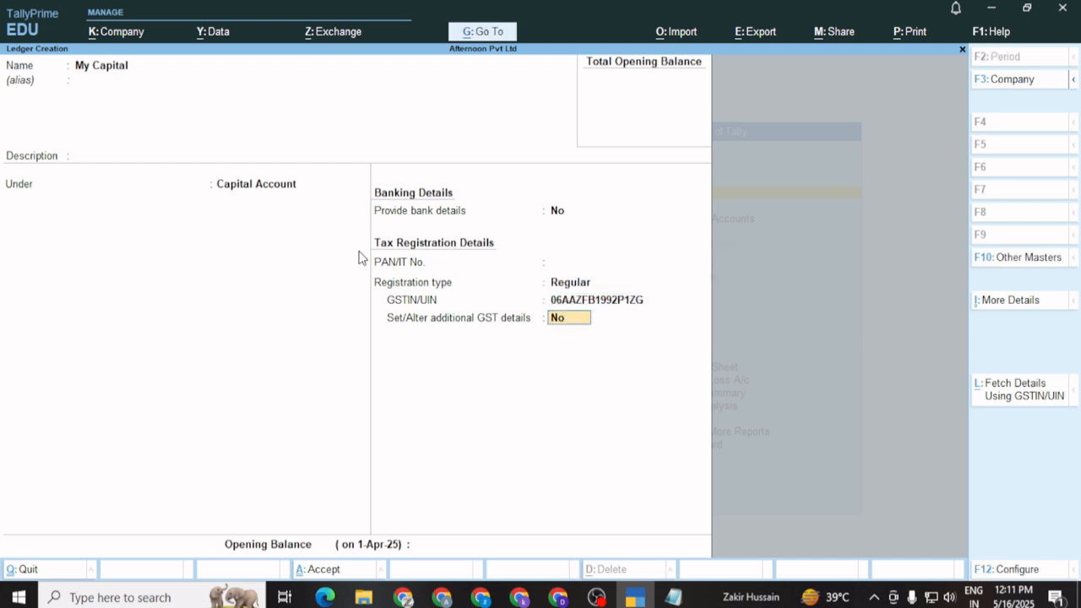
{"action": "key", "text": "Return"}
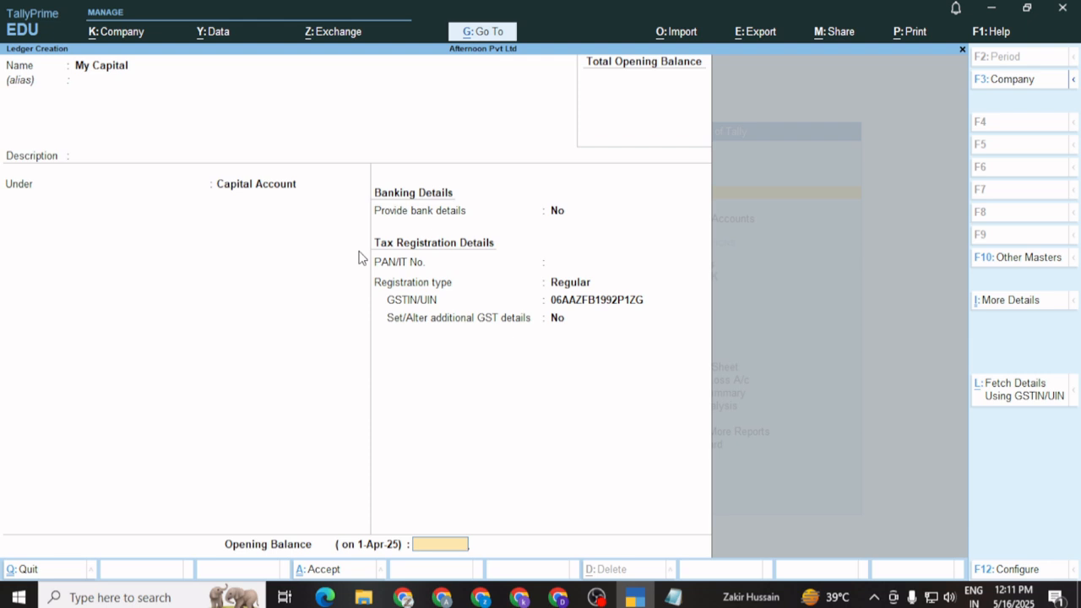
{"action": "type", "text": "25000"}
{"action": "key", "text": "Return"}
{"action": "key", "text": "Return"}
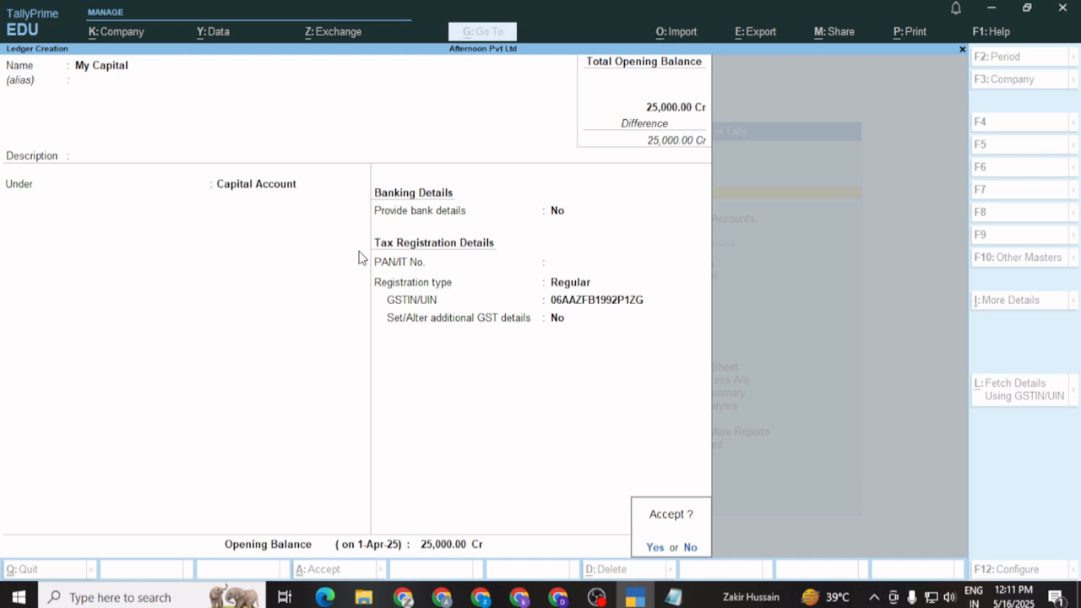
{"action": "key", "text": "Return"}
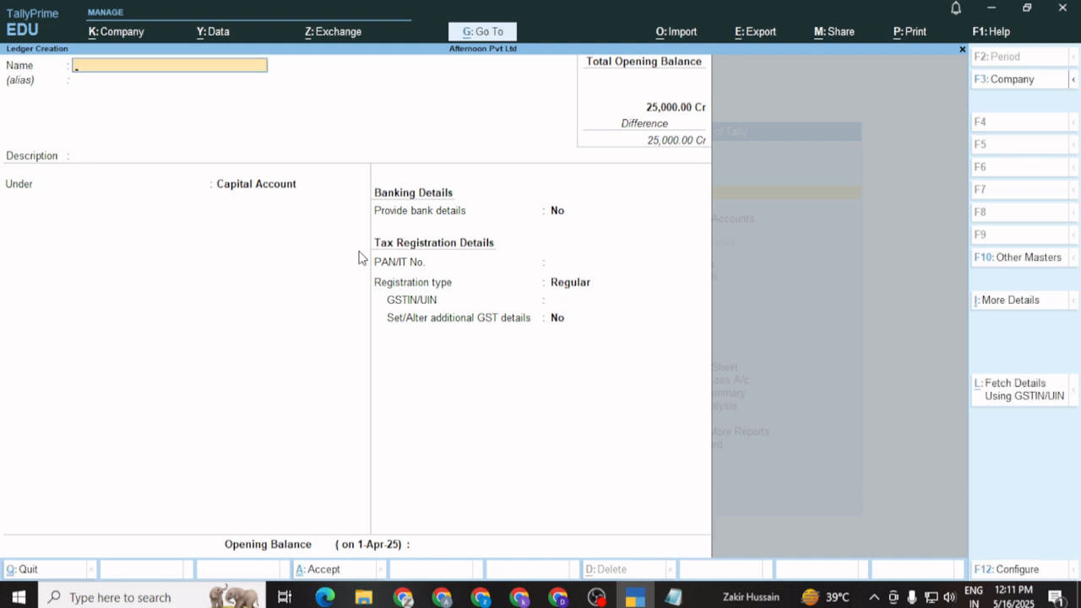
Create ledger 'HDFC Bank Saving account' under Bank Accounts, skipping bank fields, with 65,000 Dr opening balance
{"action": "type", "text": "HDFC Bank Saving account"}
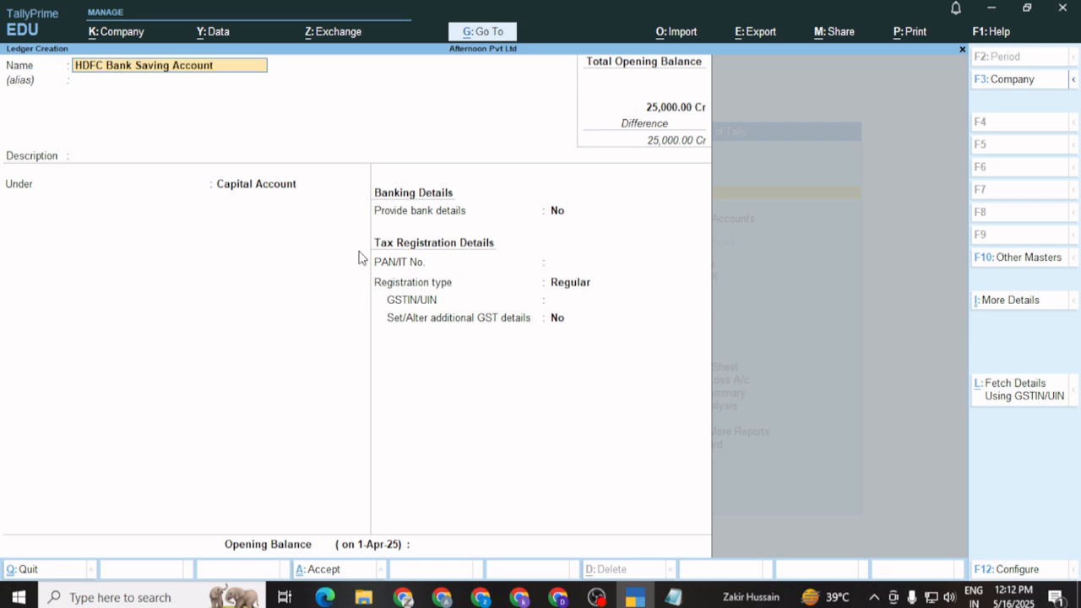
{"action": "key", "text": "Return"}
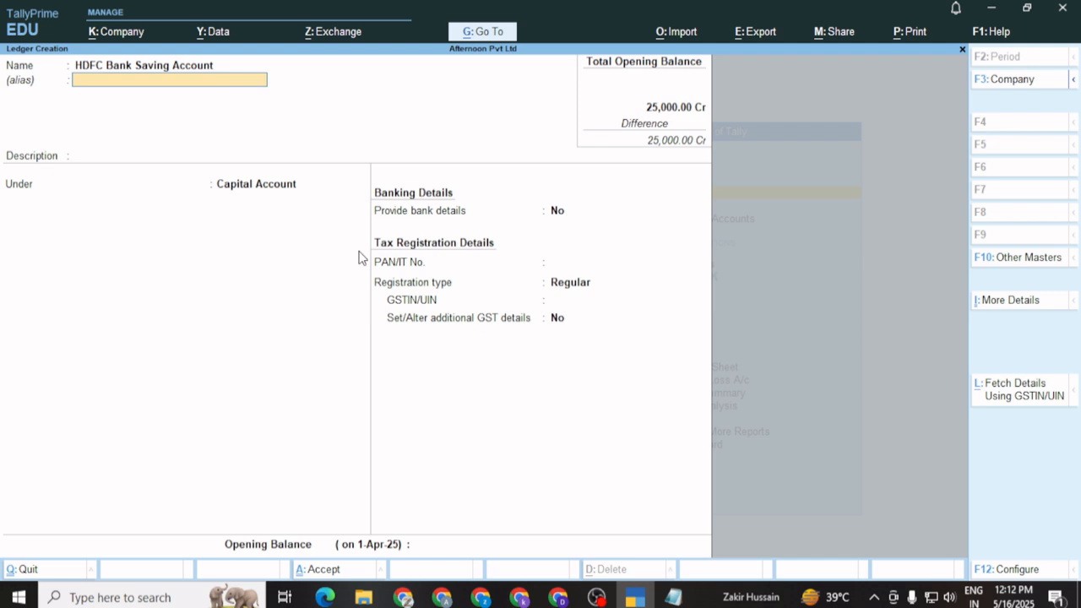
{"action": "key", "text": "Return"}
{"action": "key", "text": "Return"}
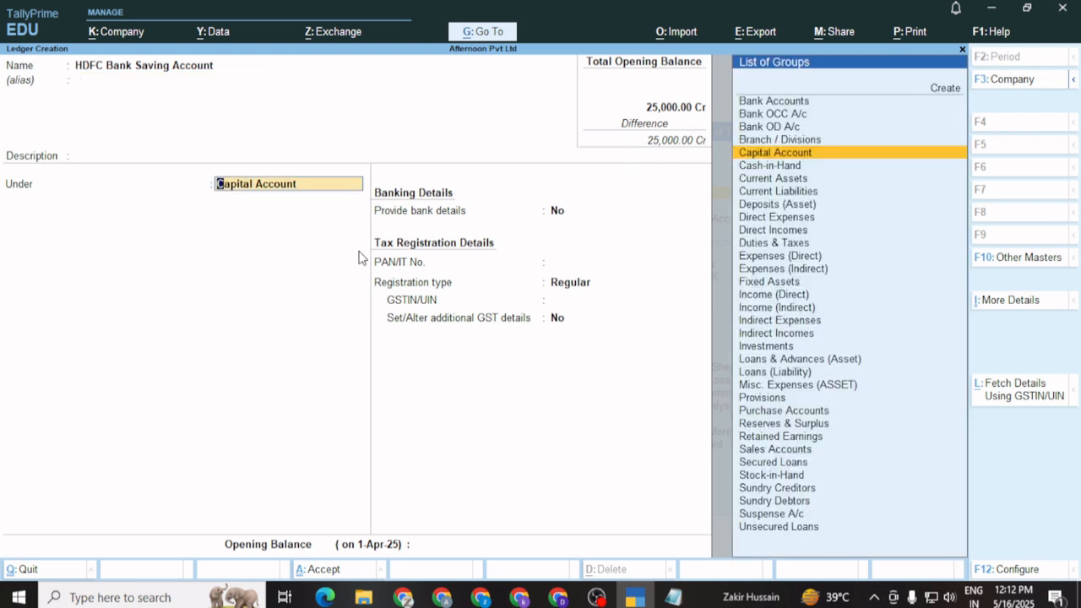
{"action": "key", "text": "Up"}
{"action": "key", "text": "Up"}
{"action": "key", "text": "Up"}
{"action": "key", "text": "Up"}
{"action": "key", "text": "Return"}
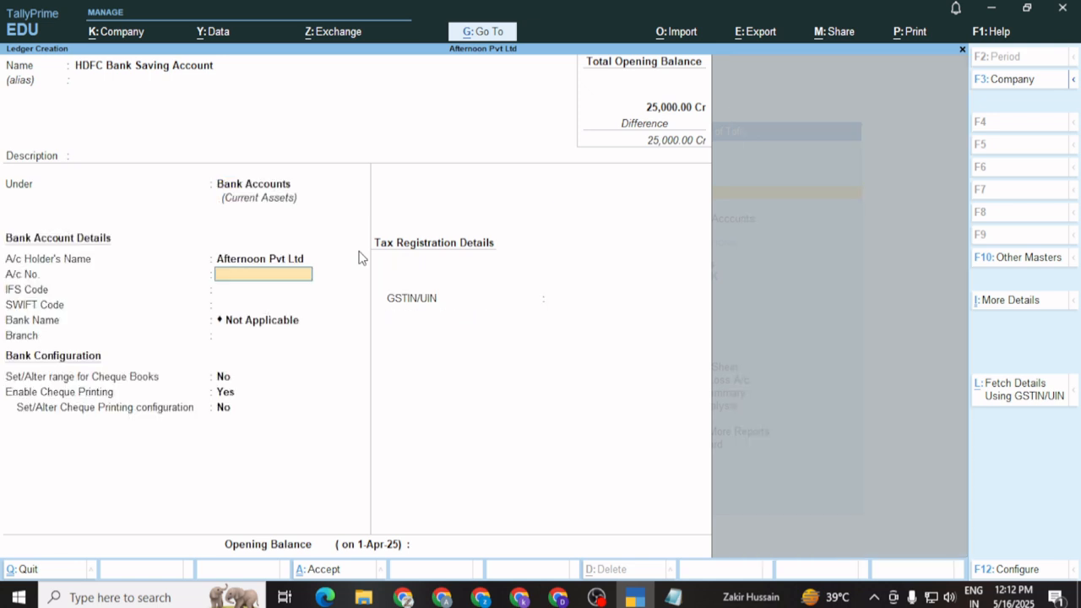
{"action": "key", "text": "Return"}
{"action": "key", "text": "Return"}
{"action": "key", "text": "Return"}
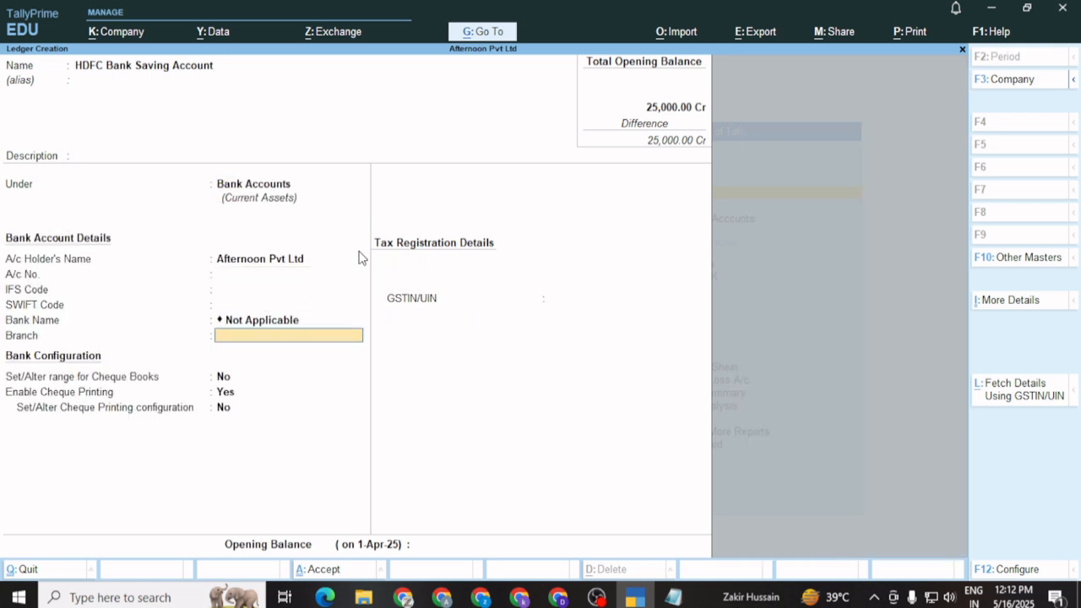
{"action": "key", "text": "Return"}
{"action": "key", "text": "Return"}
{"action": "key", "text": "Return"}
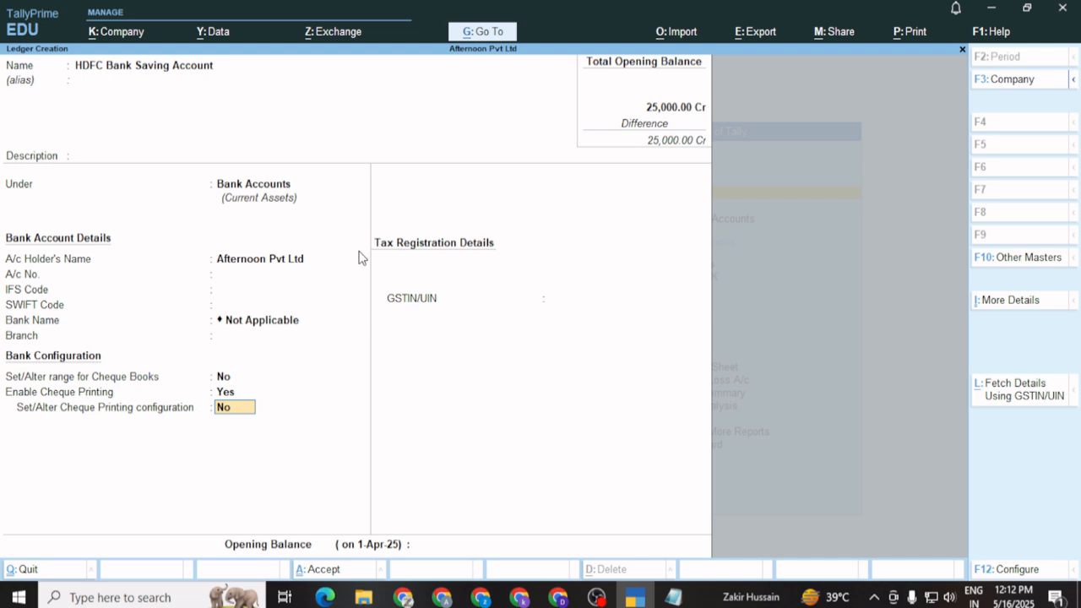
{"action": "key", "text": "Return"}
{"action": "key", "text": "Return"}
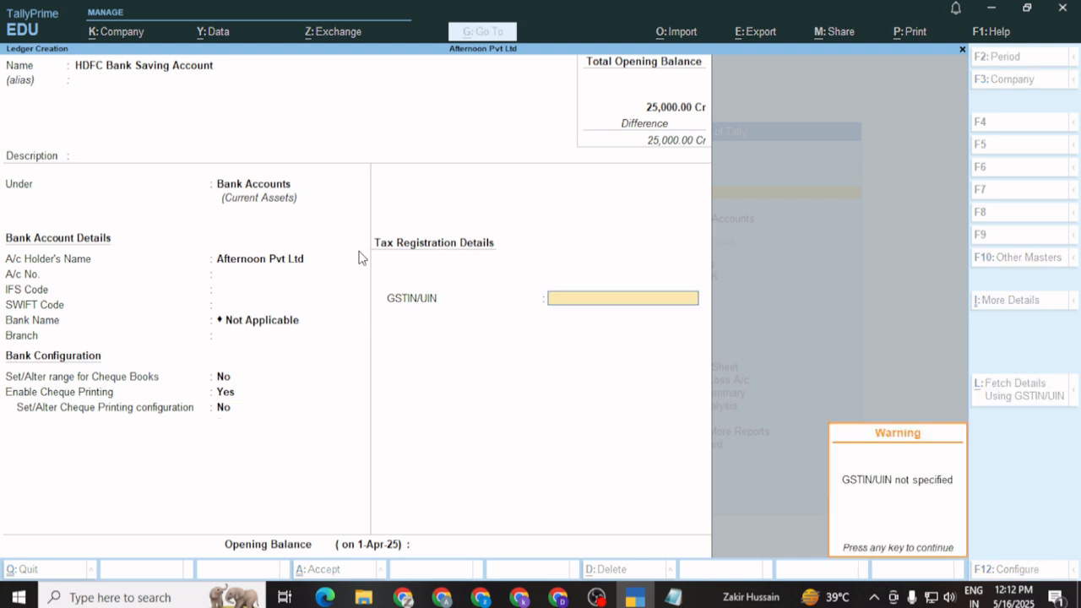
{"action": "key", "text": "Return"}
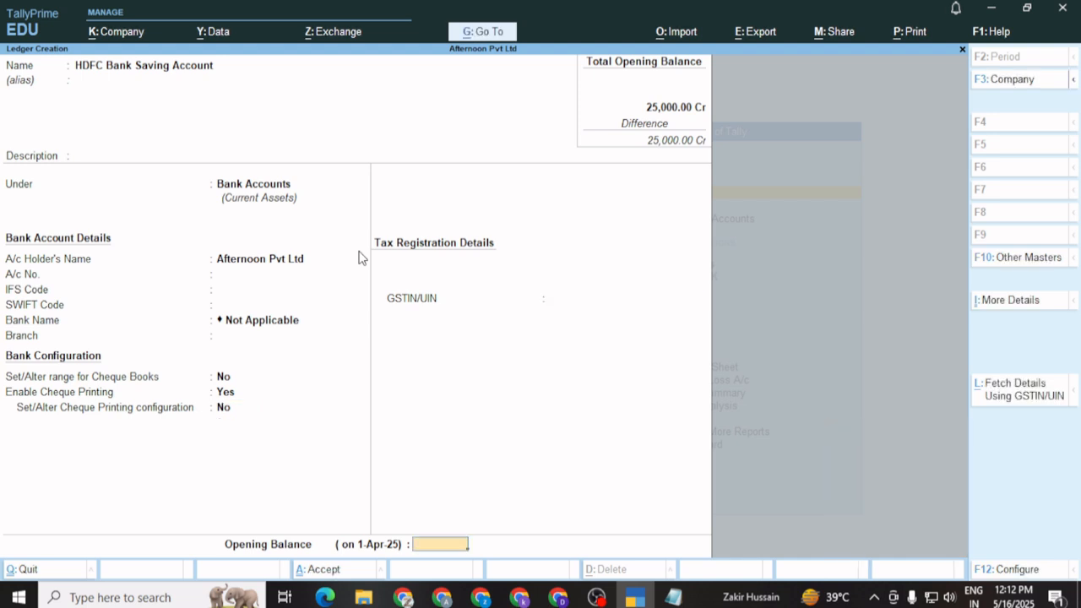
{"action": "type", "text": "65000"}
{"action": "key", "text": "Return"}
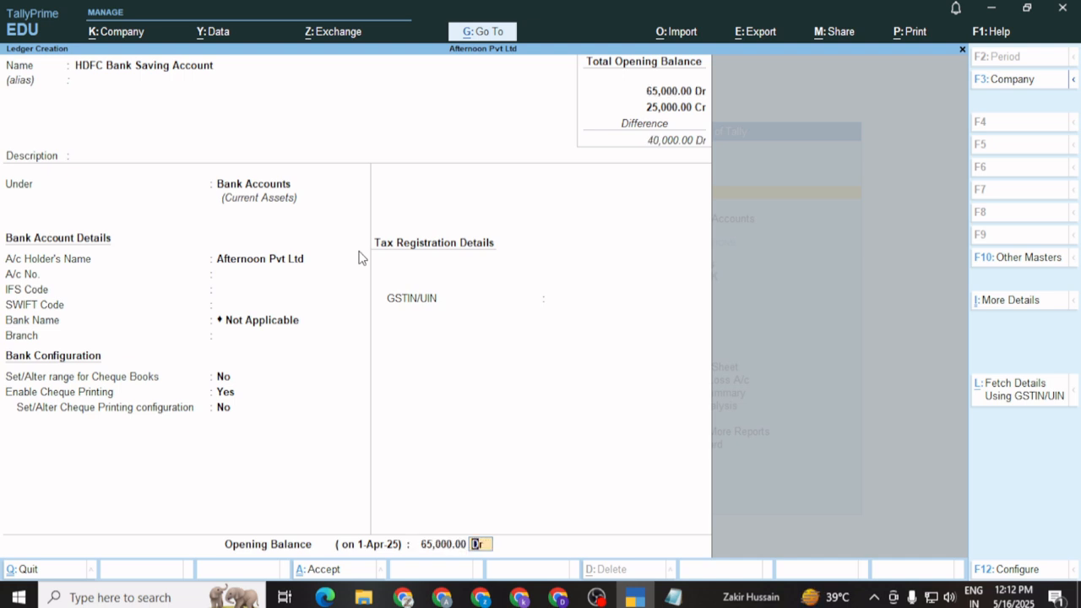
{"action": "key", "text": "Return"}
{"action": "key", "text": "Return"}
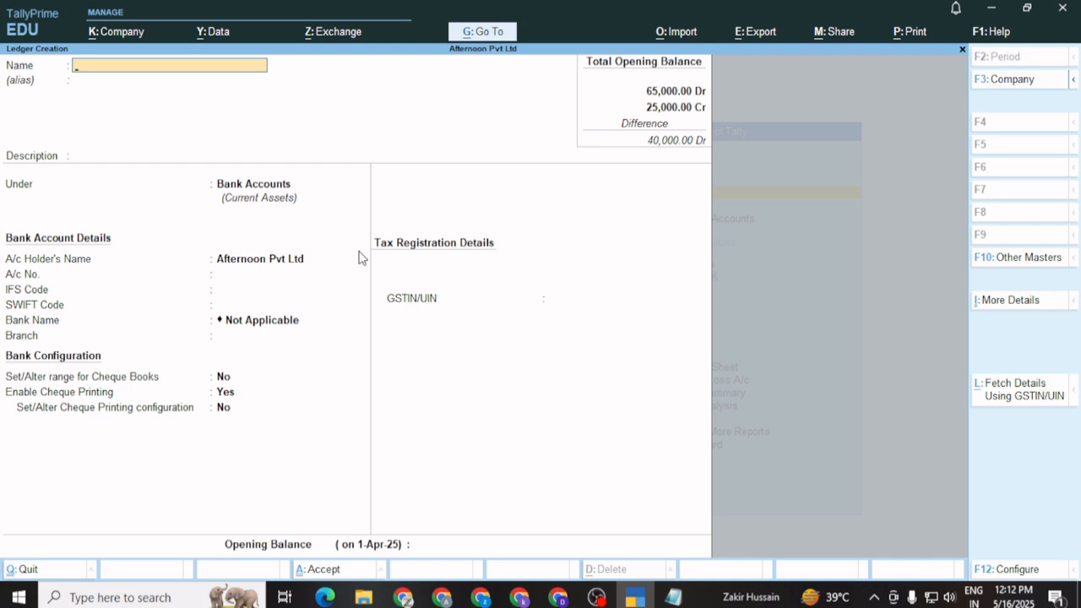
Name the ledger 'MAchines' under Current Assets, GST-assessable for Goods based on quantity
{"action": "type", "text": "MAchines"}
{"action": "key", "text": "Return"}
{"action": "key", "text": "Return"}
{"action": "key", "text": "Return"}
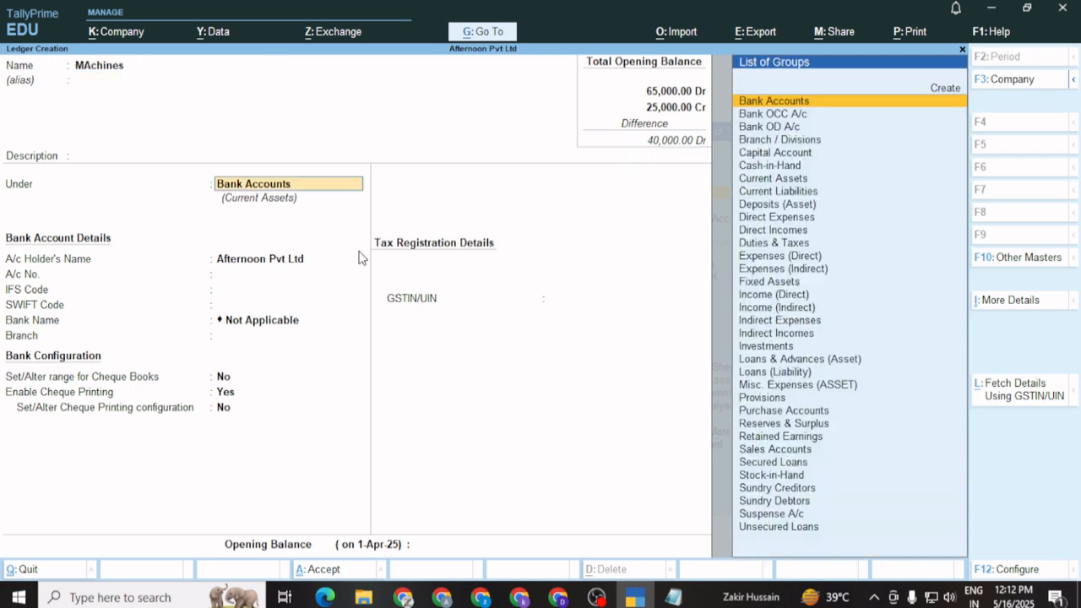
{"action": "key", "text": "Down"}
{"action": "key", "text": "Down"}
{"action": "key", "text": "Down"}
{"action": "key", "text": "Down"}
{"action": "key", "text": "Down"}
{"action": "key", "text": "Down"}
{"action": "key", "text": "Down"}
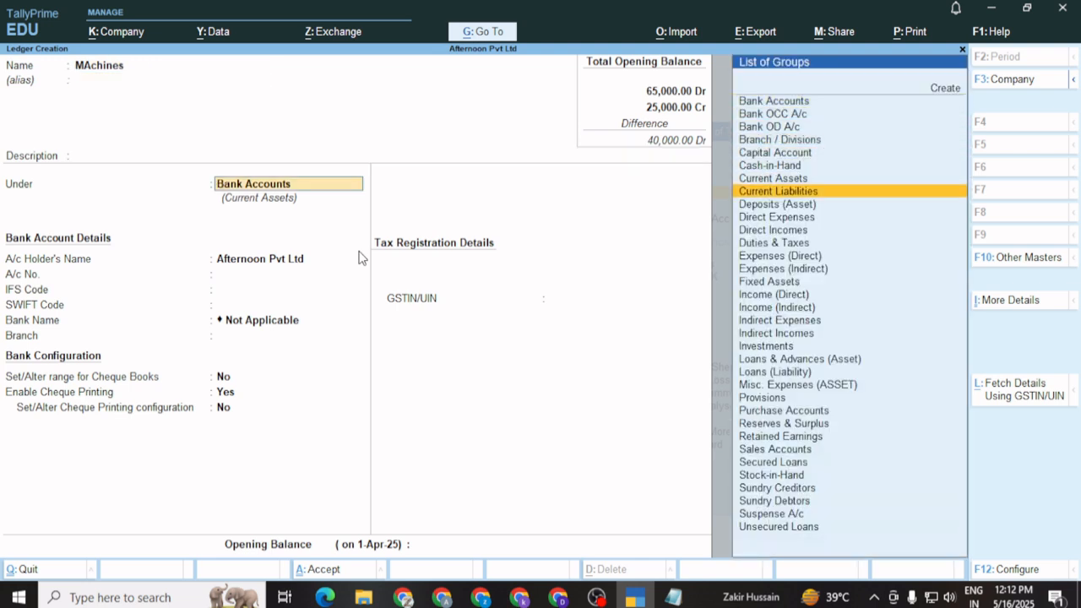
{"action": "key", "text": "Up"}
{"action": "key", "text": "Return"}
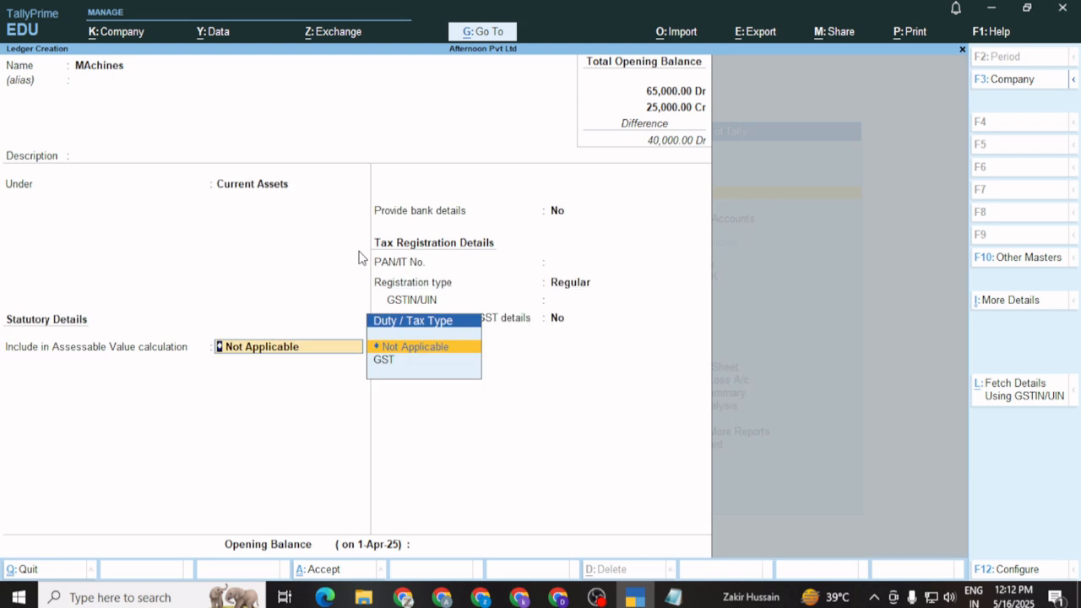
{"action": "key", "text": "Down"}
{"action": "key", "text": "Return"}
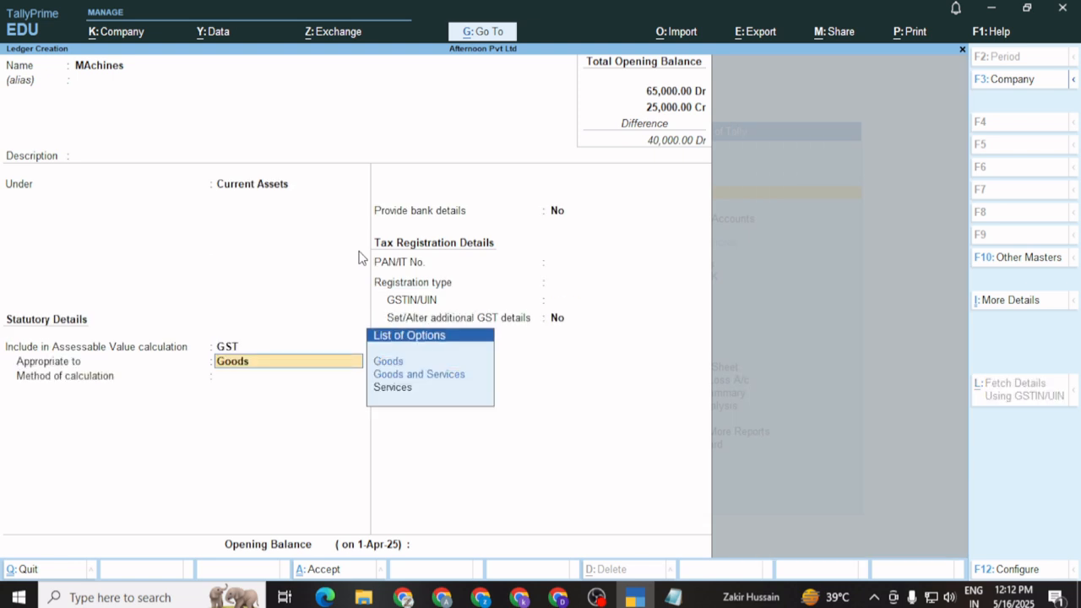
{"action": "key", "text": "Return"}
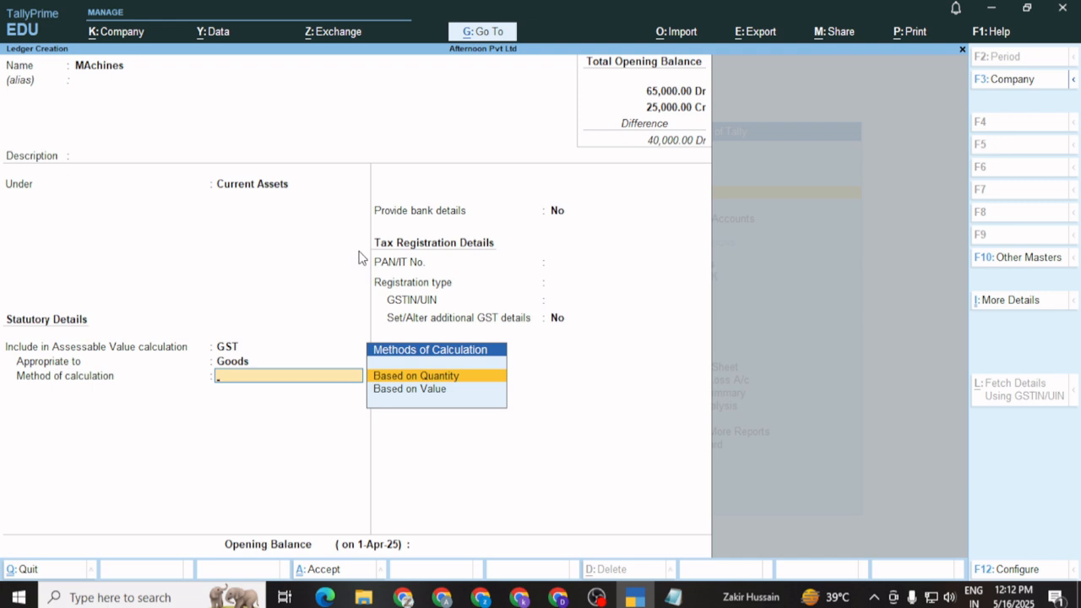
{"action": "key", "text": "Return"}
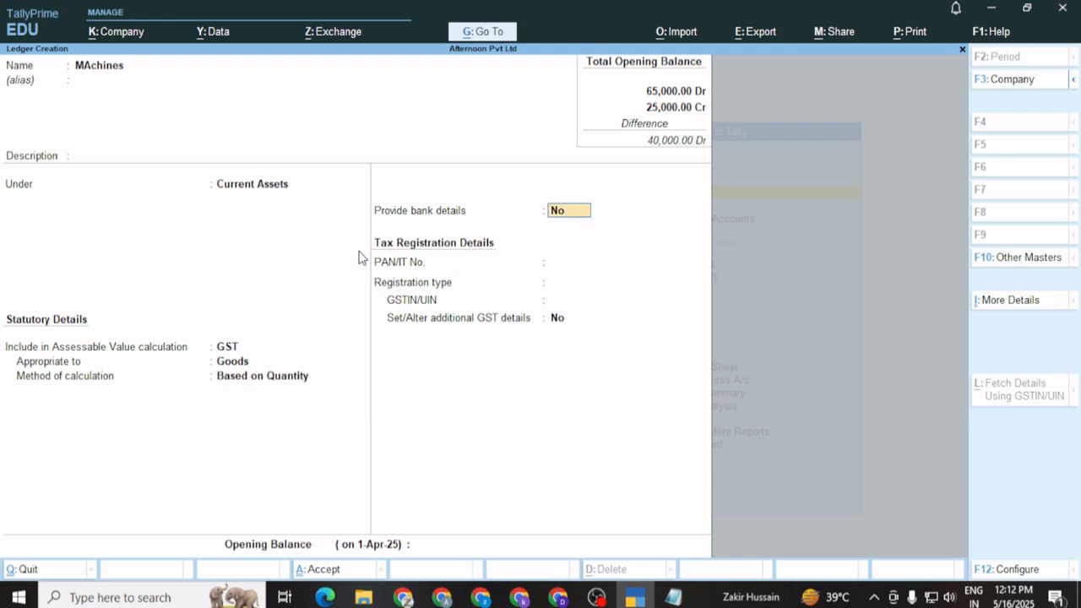
Give MAchines a 25,000 Dr opening balance and save the ledger
{"action": "key", "text": "Return"}
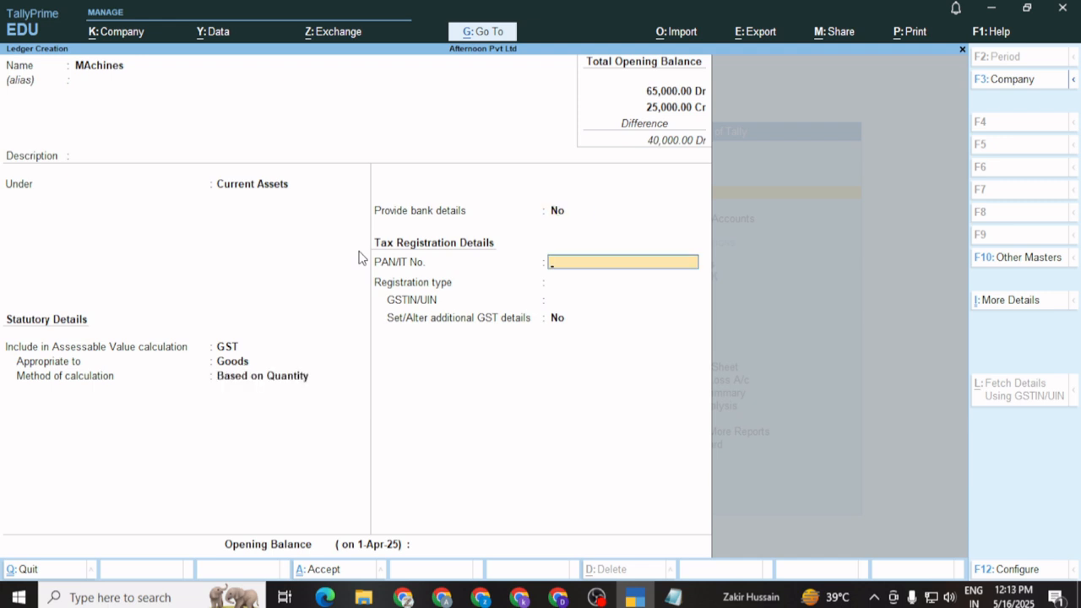
{"action": "key", "text": "Return"}
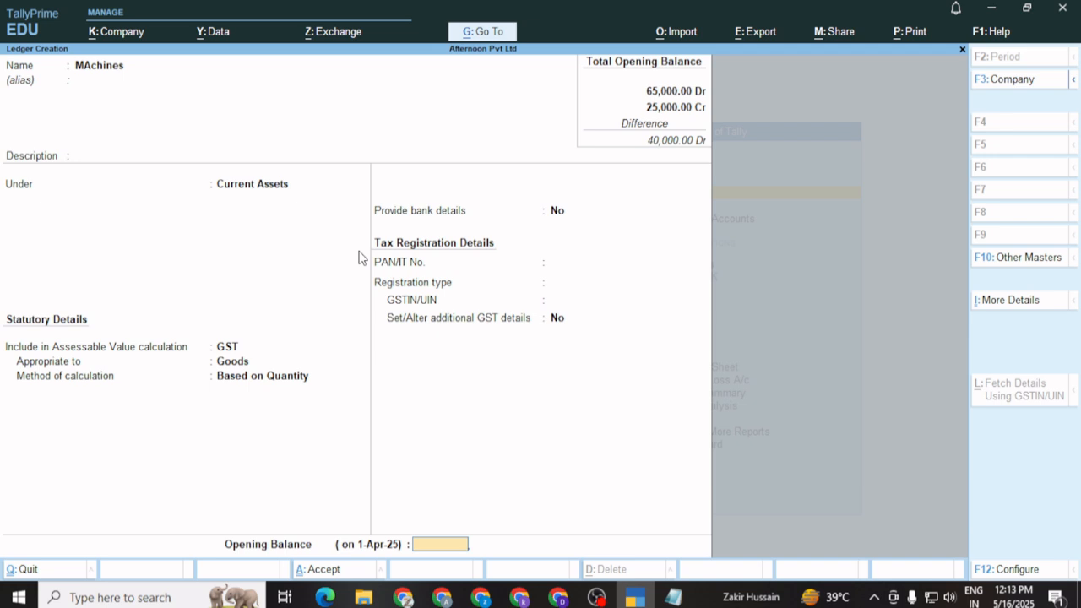
{"action": "type", "text": "25000"}
{"action": "key", "text": "Return"}
{"action": "key", "text": "Return"}
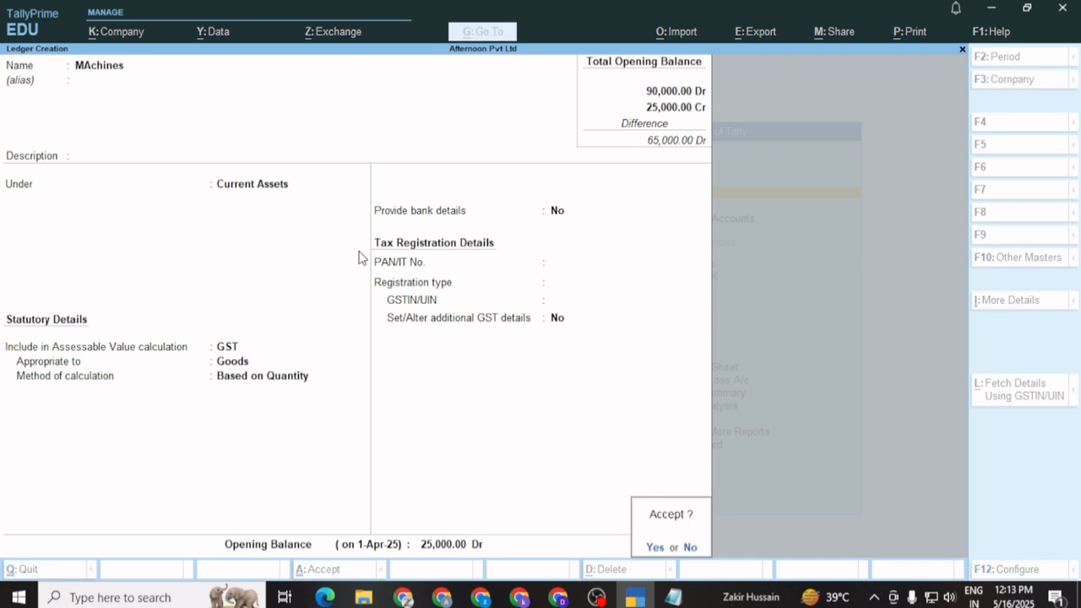
{"action": "key", "text": "Return"}
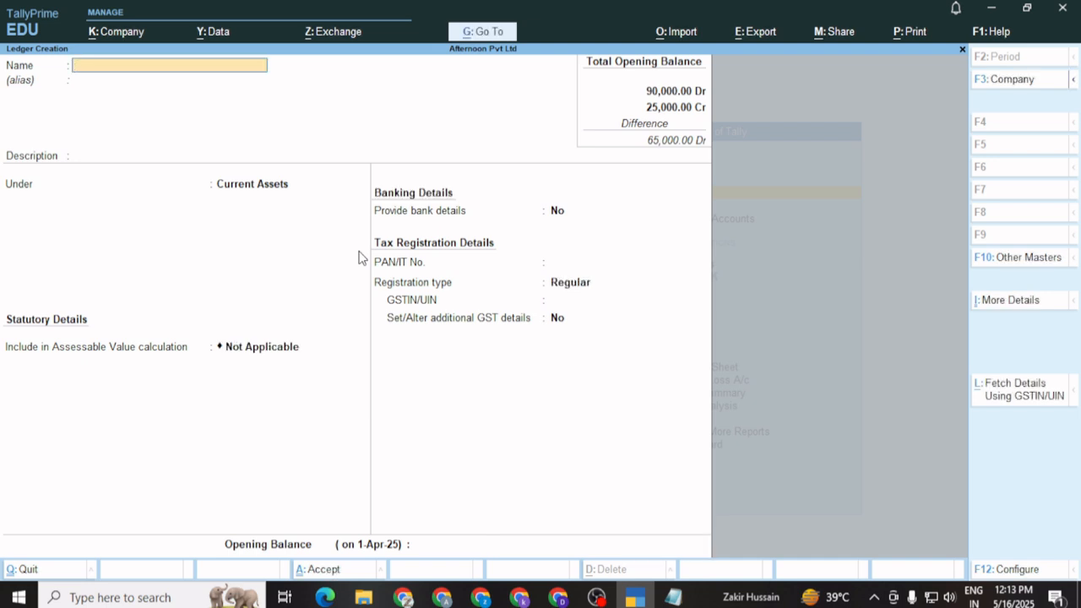
Name the ledger 'My Creditors' and file it under Sundry Creditors
{"action": "type", "text": "My Creditors"}
{"action": "key", "text": "Return"}
{"action": "key", "text": "Return"}
{"action": "key", "text": "Return"}
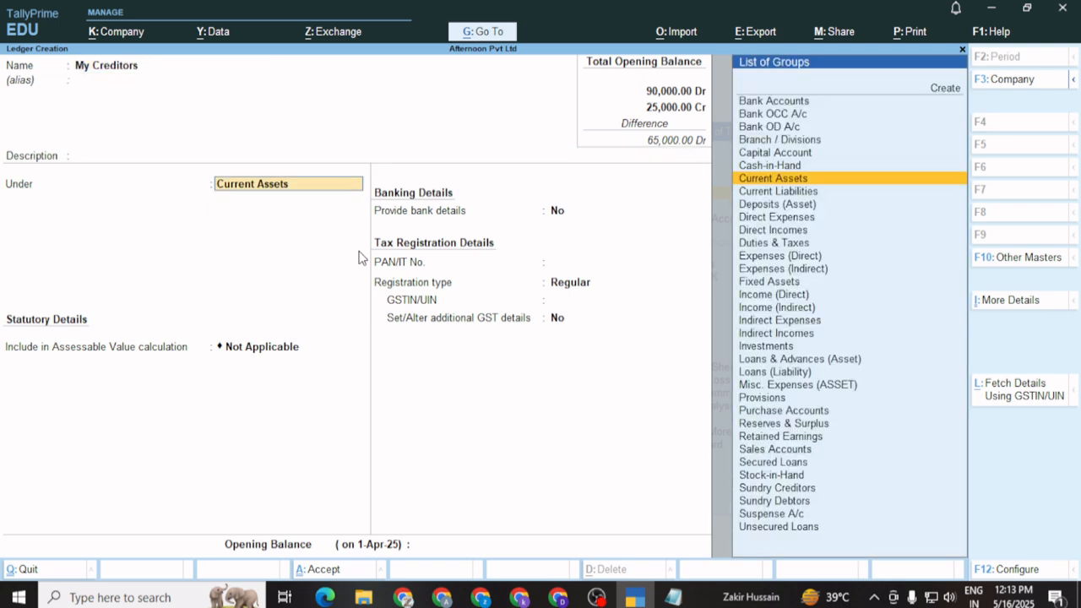
{"action": "key", "text": "Down"}
{"action": "key", "text": "Down"}
{"action": "key", "text": "Down"}
{"action": "key", "text": "Down"}
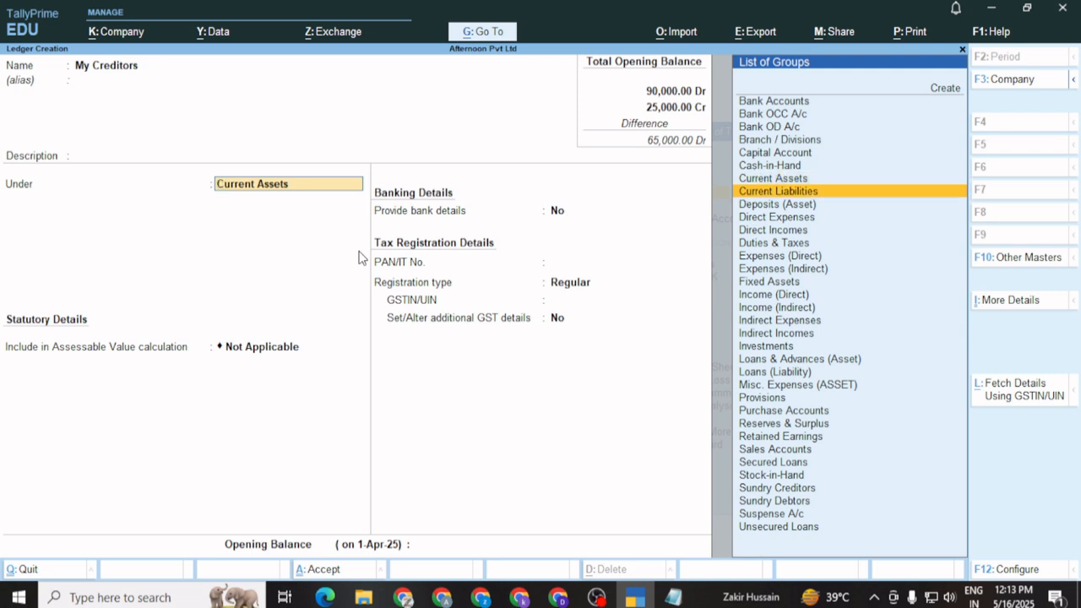
{"action": "key", "text": "Down"}
{"action": "key", "text": "Down"}
{"action": "key", "text": "Down"}
{"action": "key", "text": "Down"}
{"action": "key", "text": "Down"}
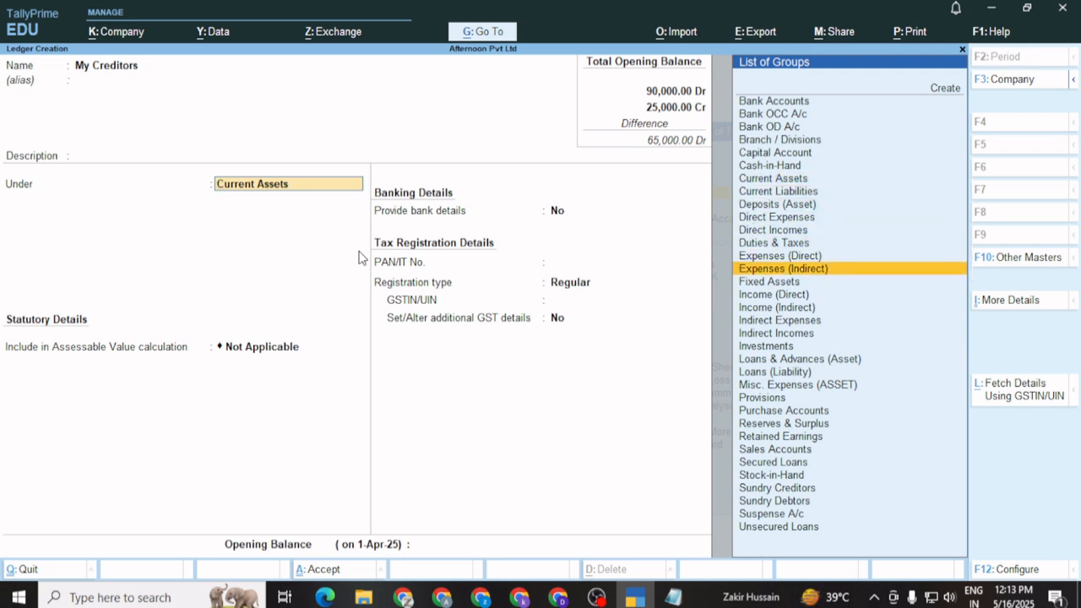
{"action": "key", "text": "Down"}
{"action": "key", "text": "Up"}
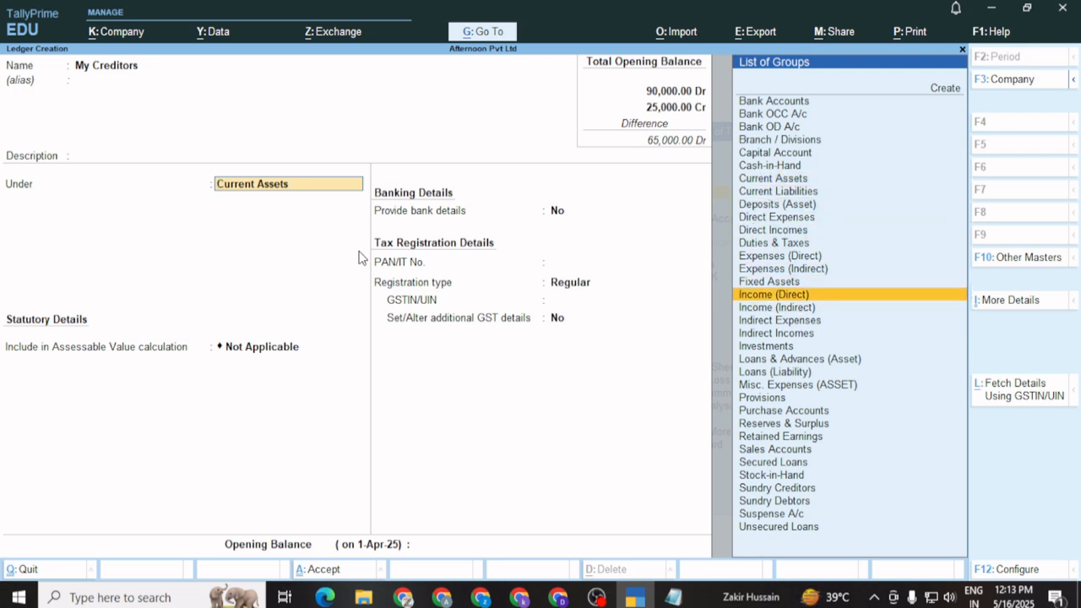
{"action": "key", "text": "Up"}
{"action": "key", "text": "Up"}
{"action": "key", "text": "Up"}
{"action": "key", "text": "Up"}
{"action": "key", "text": "Down"}
{"action": "key", "text": "Down"}
{"action": "key", "text": "Down"}
{"action": "key", "text": "Down"}
{"action": "key", "text": "Down"}
{"action": "key", "text": "Down"}
{"action": "key", "text": "Down"}
{"action": "key", "text": "Down"}
{"action": "key", "text": "Down"}
{"action": "key", "text": "Down"}
{"action": "key", "text": "Down"}
{"action": "key", "text": "Down"}
{"action": "key", "text": "Down"}
{"action": "key", "text": "Down"}
{"action": "key", "text": "Down"}
{"action": "key", "text": "Down"}
{"action": "key", "text": "Down"}
{"action": "key", "text": "Down"}
{"action": "key", "text": "Down"}
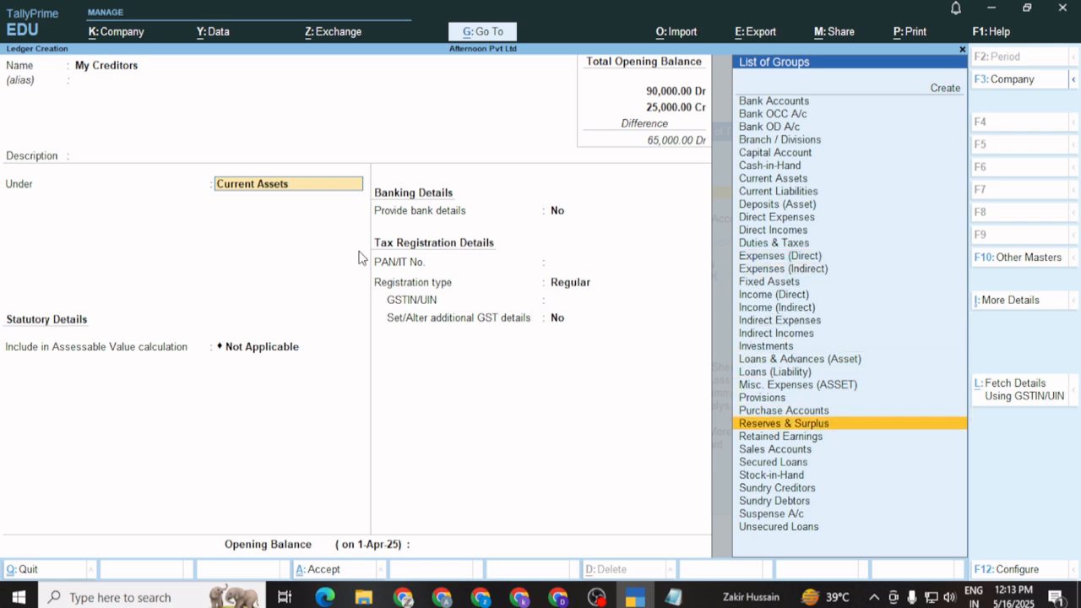
{"action": "key", "text": "Down"}
{"action": "key", "text": "Up"}
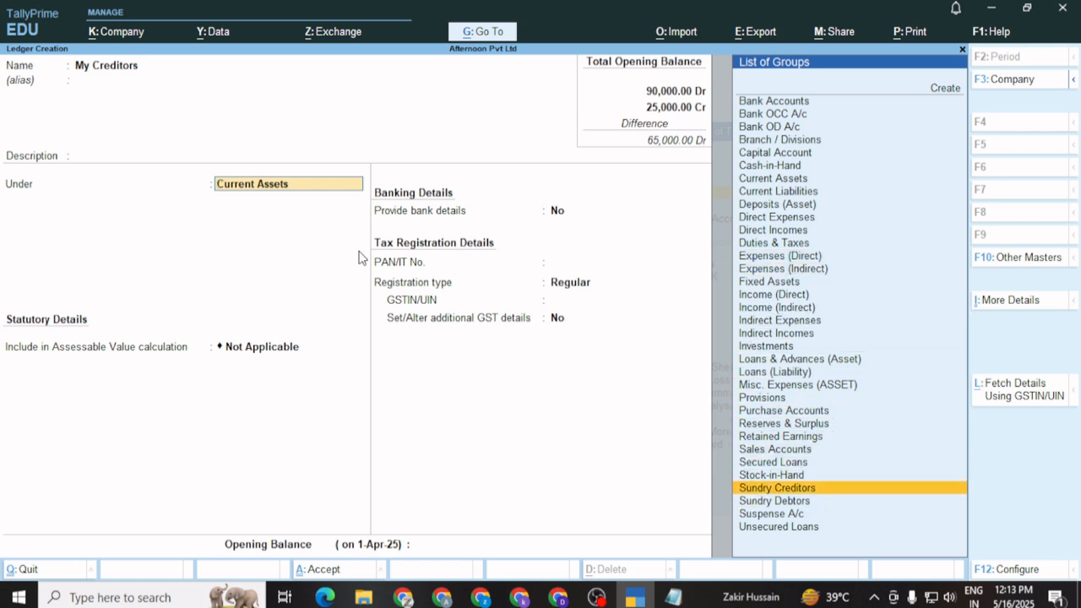
{"action": "key", "text": "Return"}
Enter a 15,000 Cr opening balance, close the bill-wise breakup, and save the ledger
{"action": "key", "text": "Return"}
{"action": "key", "text": "Return"}
{"action": "key", "text": "Return"}
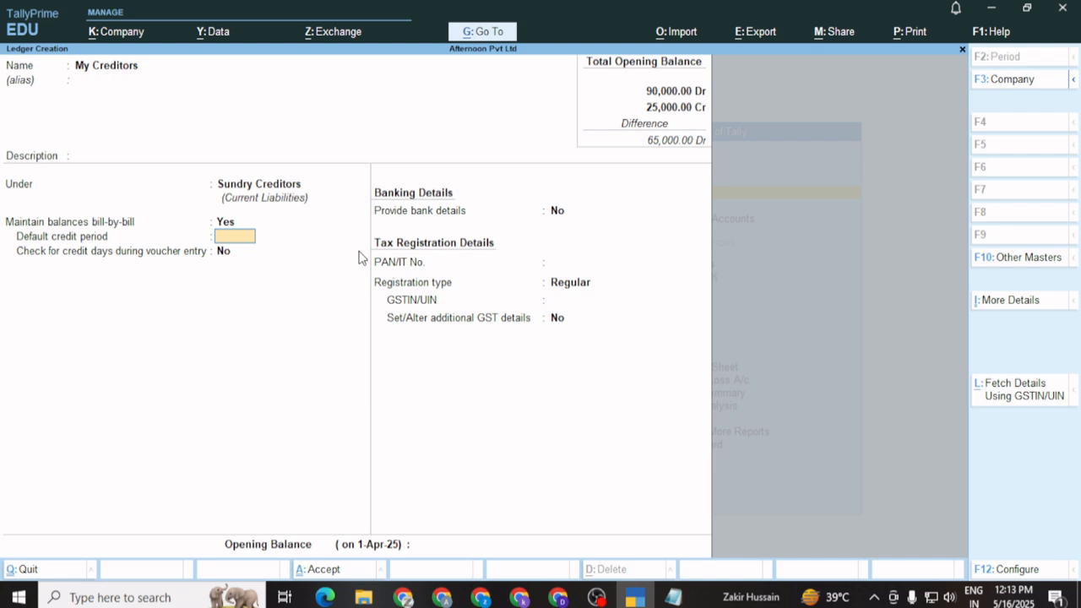
{"action": "key", "text": "Return"}
{"action": "key", "text": "Return"}
{"action": "key", "text": "Return"}
{"action": "key", "text": "Return"}
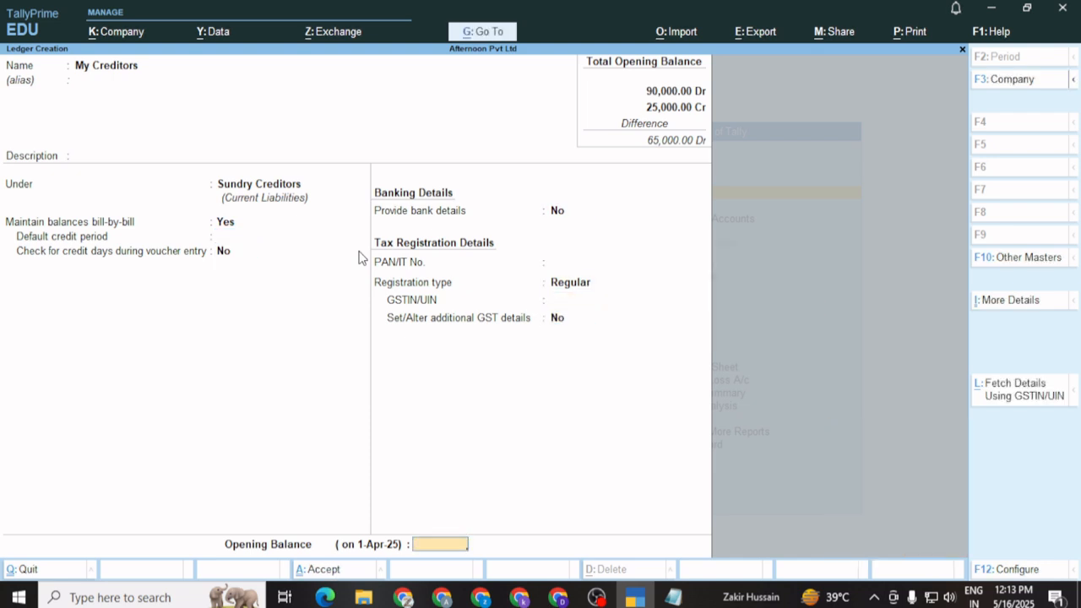
{"action": "type", "text": "15000"}
{"action": "key", "text": "Return"}
{"action": "key", "text": "Return"}
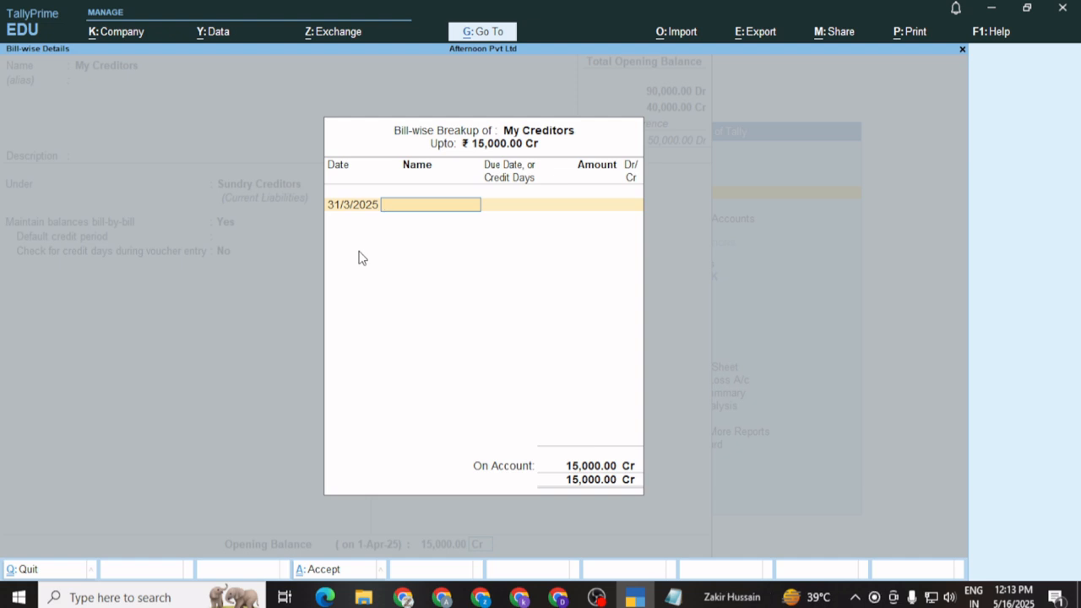
{"action": "key", "text": "Return"}
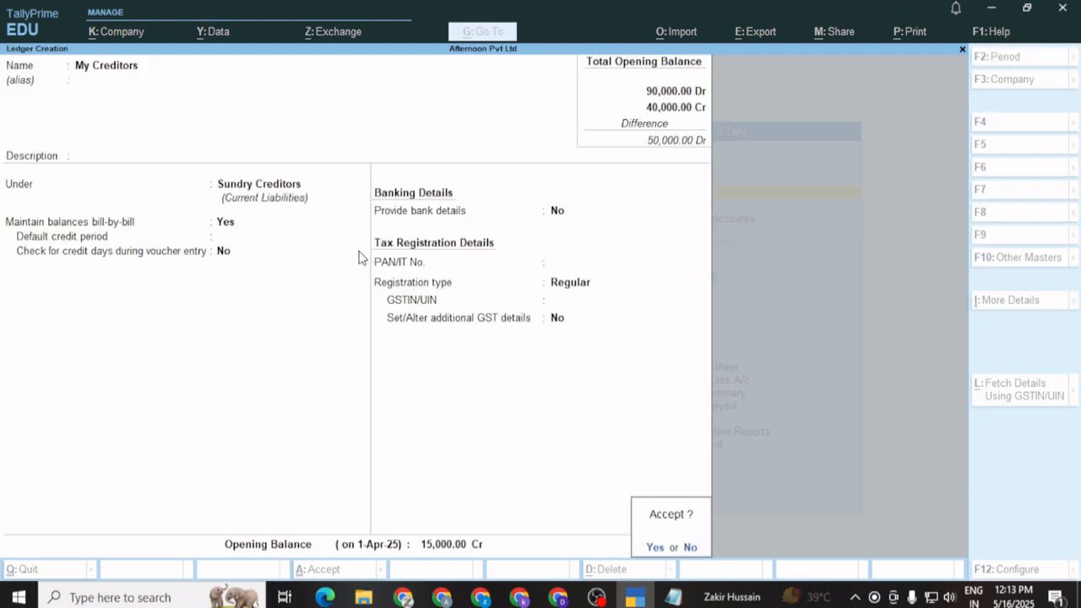
{"action": "key", "text": "Return"}
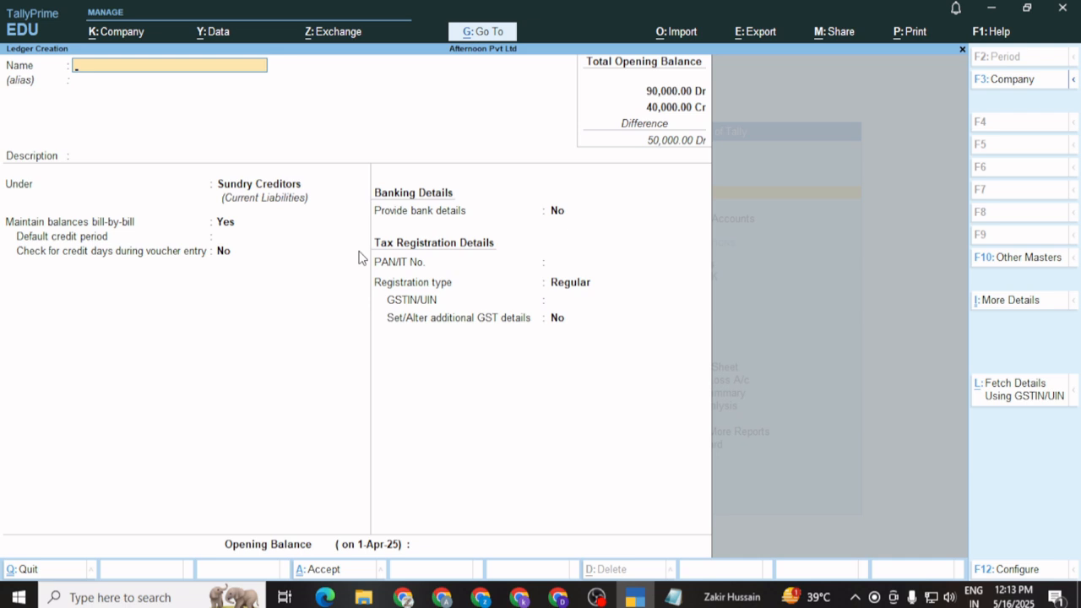
Create ledger 'My Debitors' under Sundry Debtors with a 16,000 Dr opening balance and save it
{"action": "type", "text": "My Debitors"}
{"action": "key", "text": "Return"}
{"action": "key", "text": "Return"}
{"action": "key", "text": "Return"}
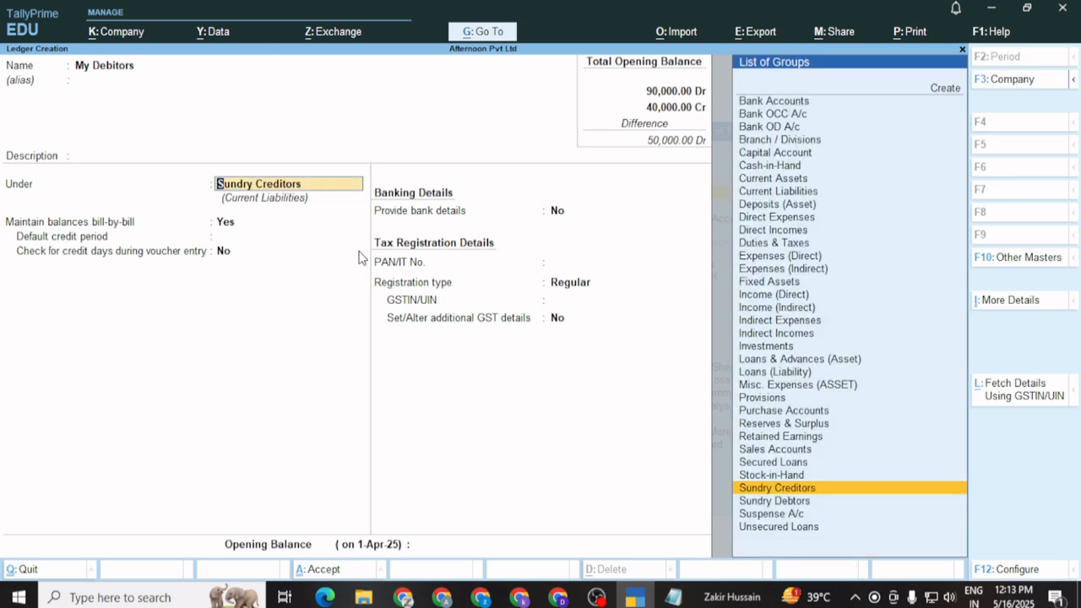
{"action": "key", "text": "Down"}
{"action": "key", "text": "Return"}
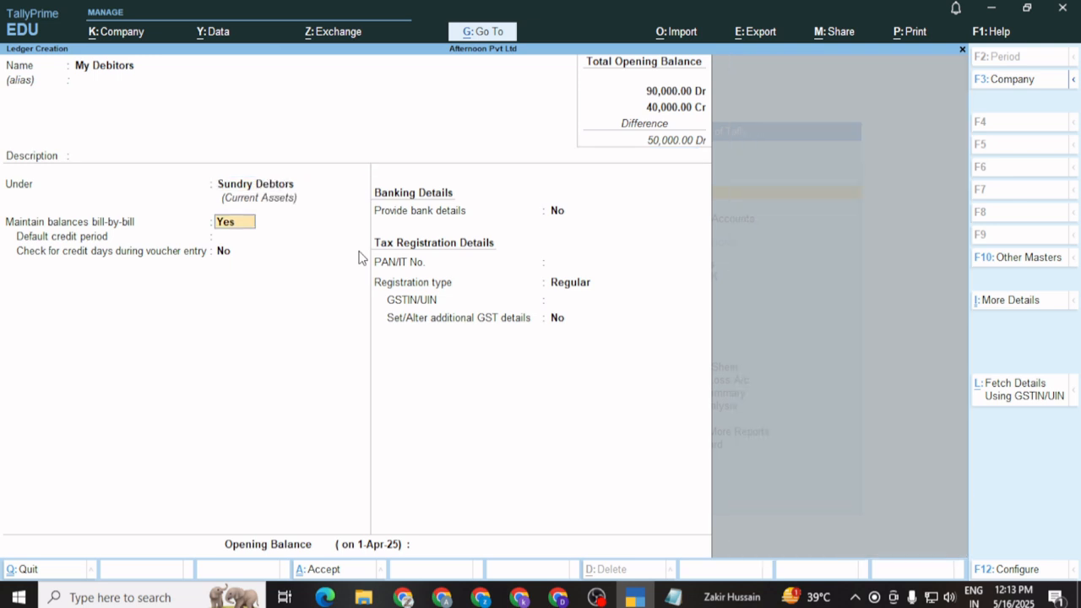
{"action": "key", "text": "Return"}
{"action": "key", "text": "Return"}
{"action": "key", "text": "Return"}
{"action": "key", "text": "Return"}
{"action": "key", "text": "Return"}
{"action": "key", "text": "Return"}
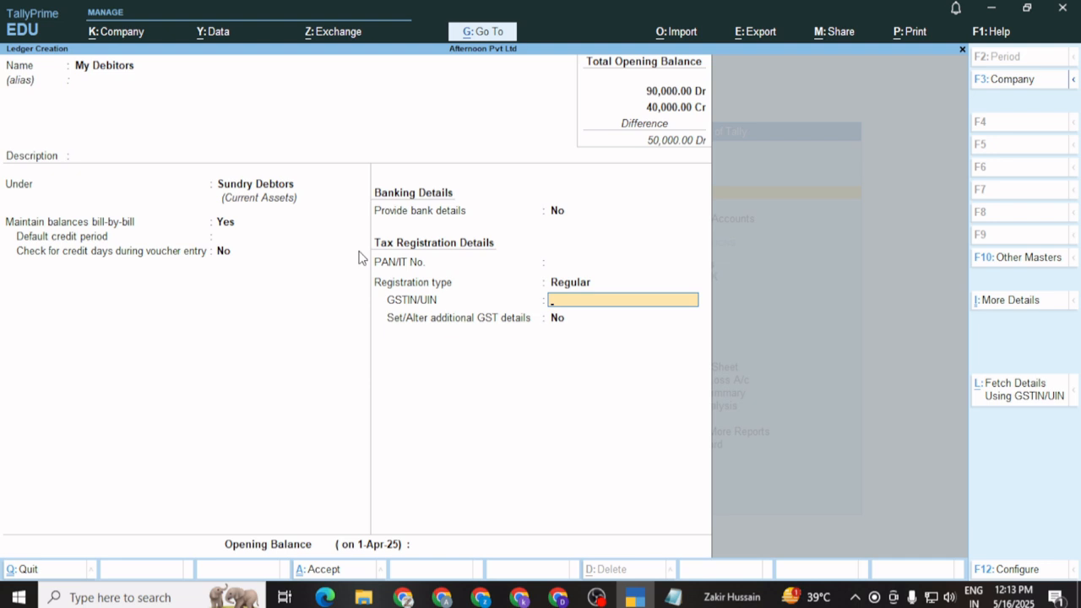
{"action": "key", "text": "Return"}
{"action": "key", "text": "Return"}
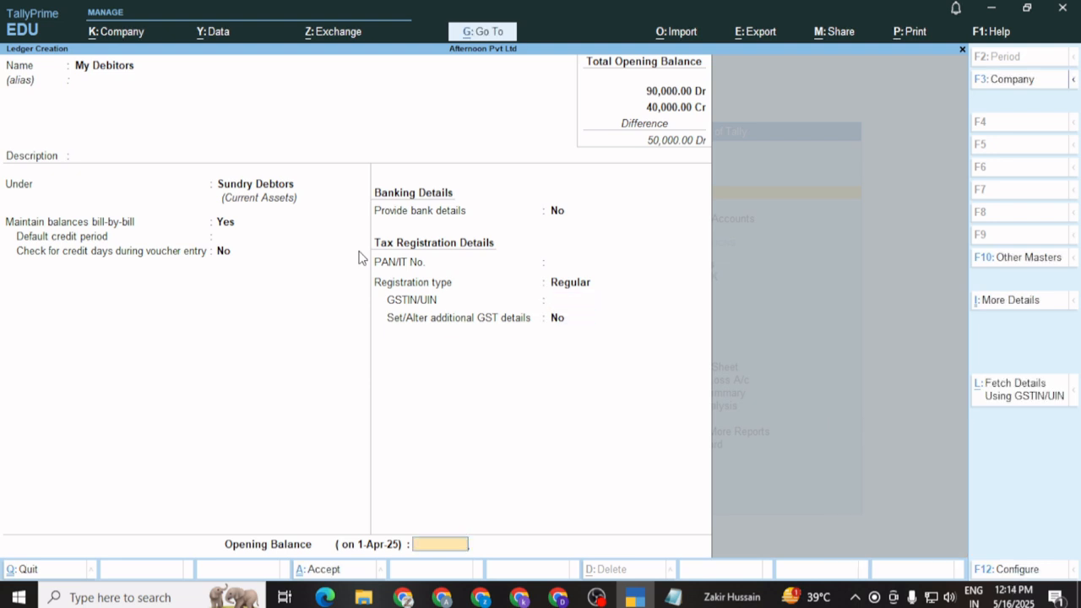
{"action": "type", "text": "16000"}
{"action": "key", "text": "Return"}
{"action": "key", "text": "Return"}
{"action": "key", "text": "Return"}
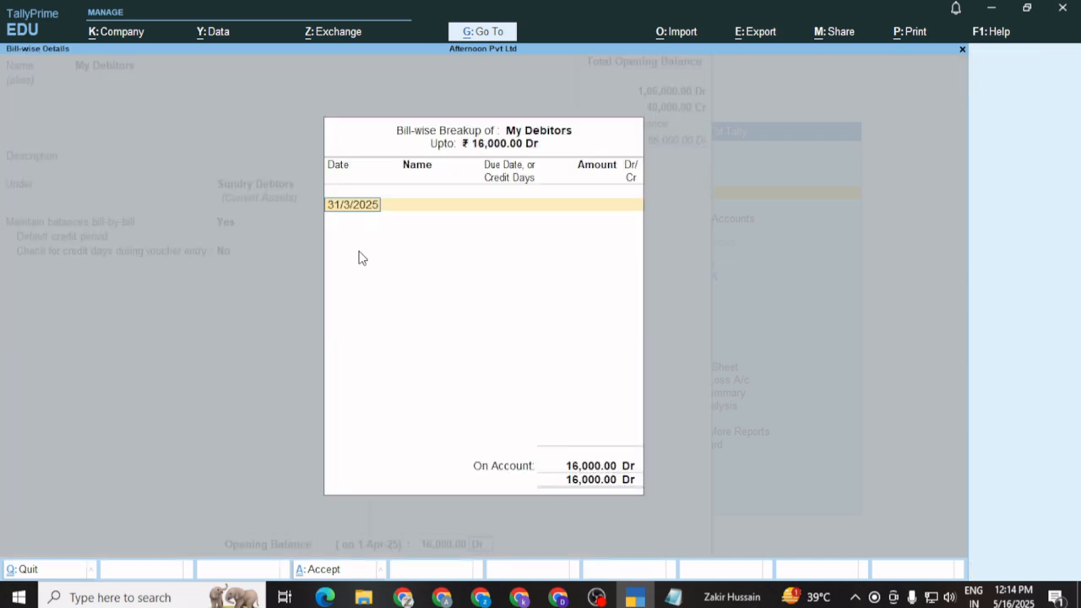
{"action": "key", "text": "Return"}
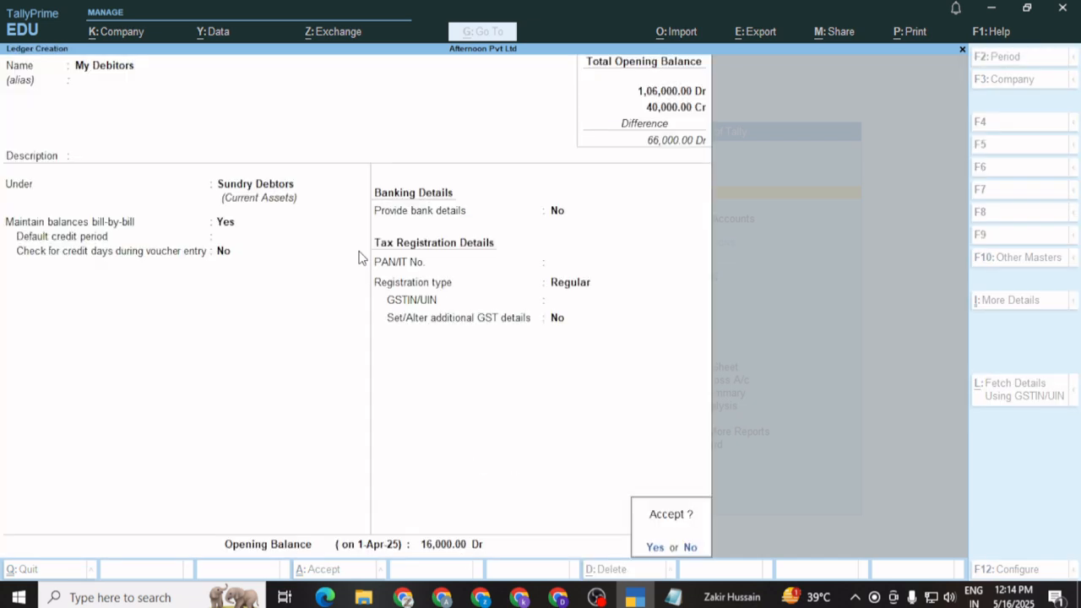
{"action": "key", "text": "Return"}
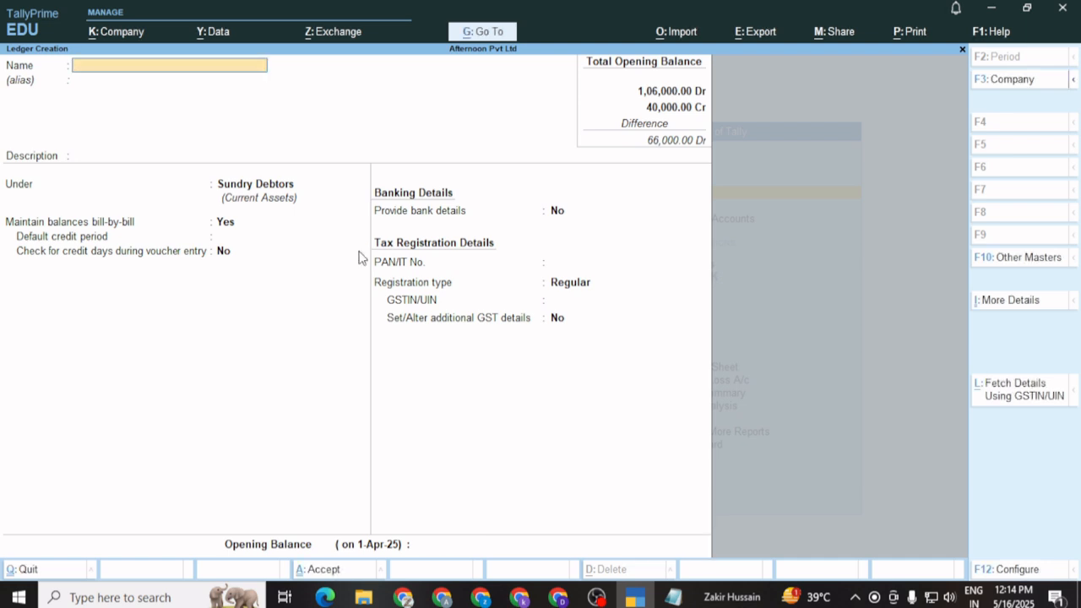
Name the new ledger 'Local Sale' and place it under Sales Accounts
{"action": "type", "text": "Local Sale"}
{"action": "key", "text": "Return"}
{"action": "key", "text": "Return"}
{"action": "key", "text": "Return"}
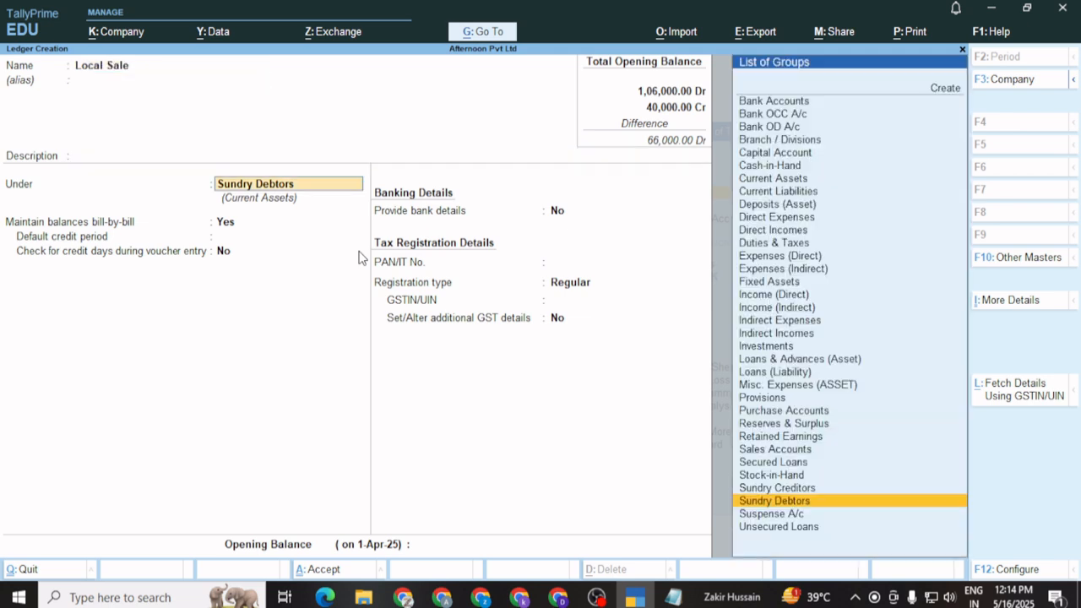
{"action": "key", "text": "Up"}
{"action": "key", "text": "Up"}
{"action": "key", "text": "Up"}
{"action": "key", "text": "Up"}
{"action": "key", "text": "Up"}
{"action": "key", "text": "Up"}
{"action": "key", "text": "Up"}
{"action": "key", "text": "Up"}
{"action": "key", "text": "Up"}
{"action": "key", "text": "Up"}
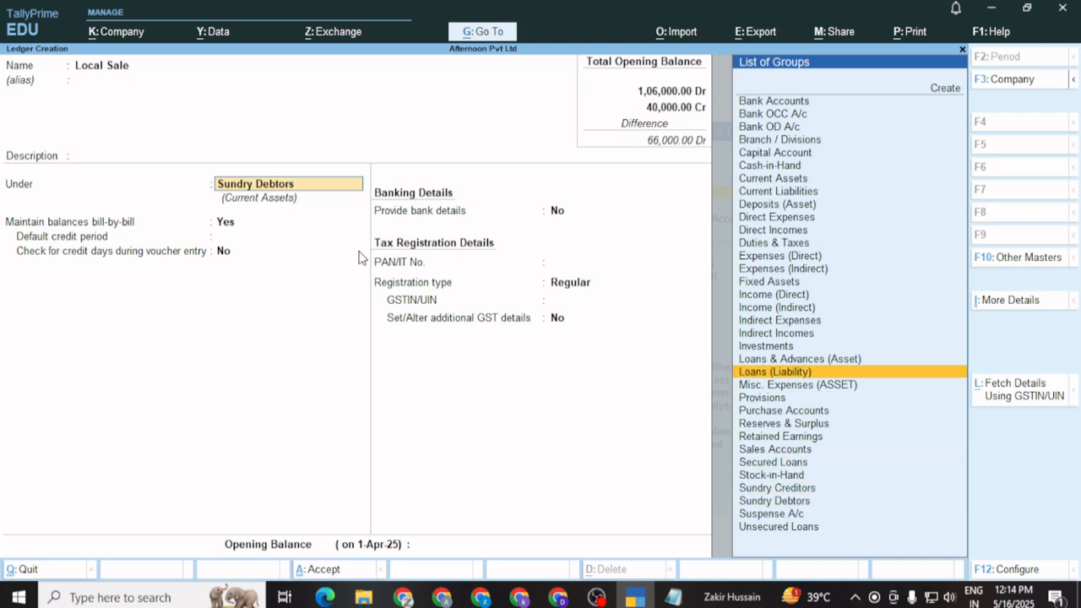
{"action": "key", "text": "Down"}
{"action": "key", "text": "Down"}
{"action": "key", "text": "Down"}
{"action": "key", "text": "Up"}
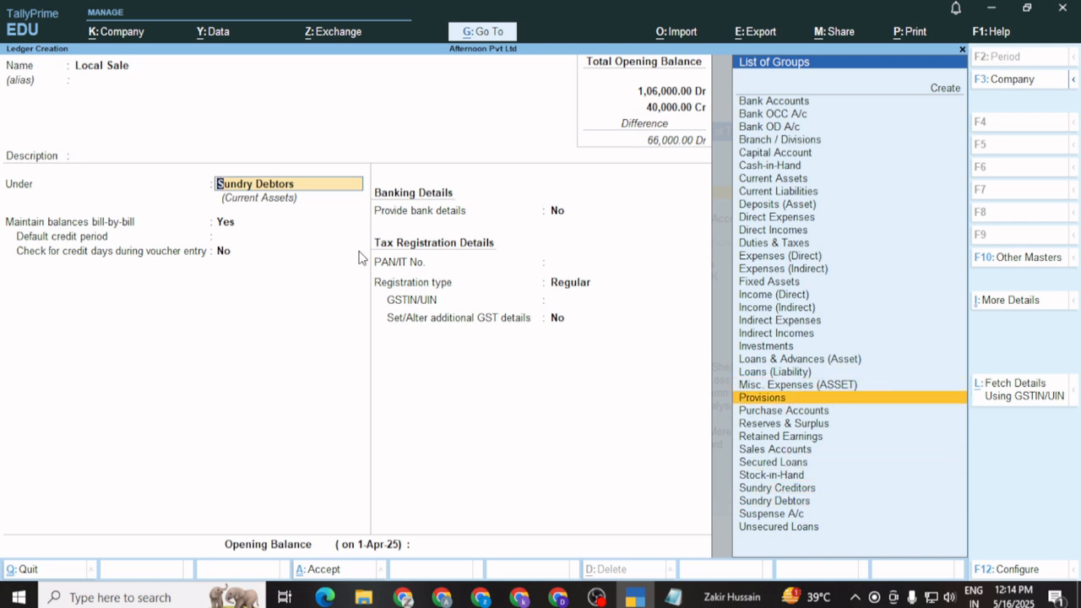
{"action": "key", "text": "Down"}
{"action": "key", "text": "Down"}
{"action": "key", "text": "Down"}
{"action": "key", "text": "Down"}
{"action": "key", "text": "Return"}
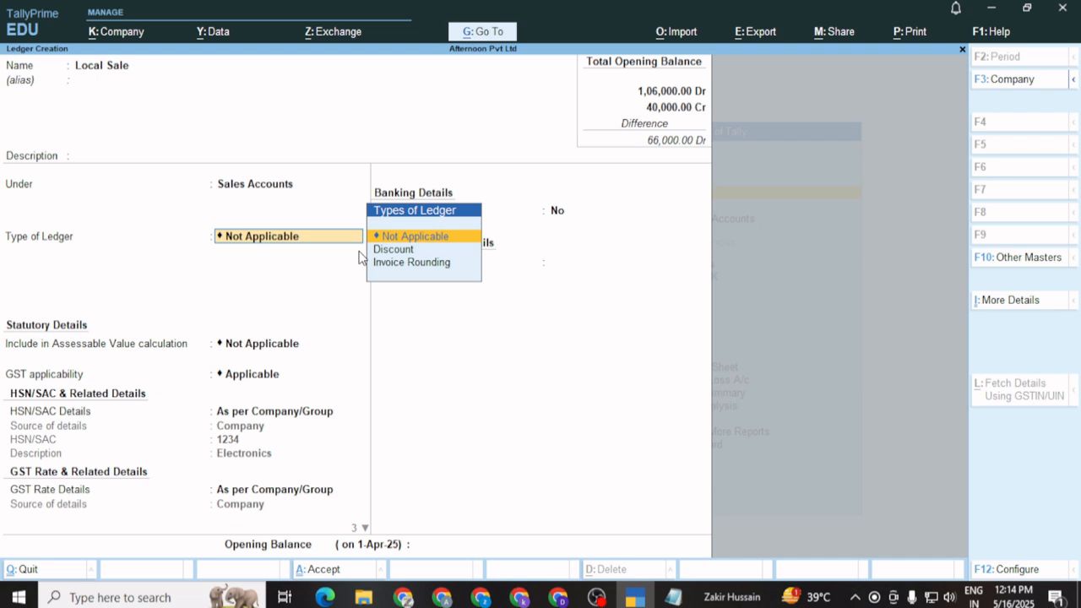
Make Local Sale GST-assessable for Goods based on quantity, then name the next ledger 'Local Purchase'
{"action": "key", "text": "Return"}
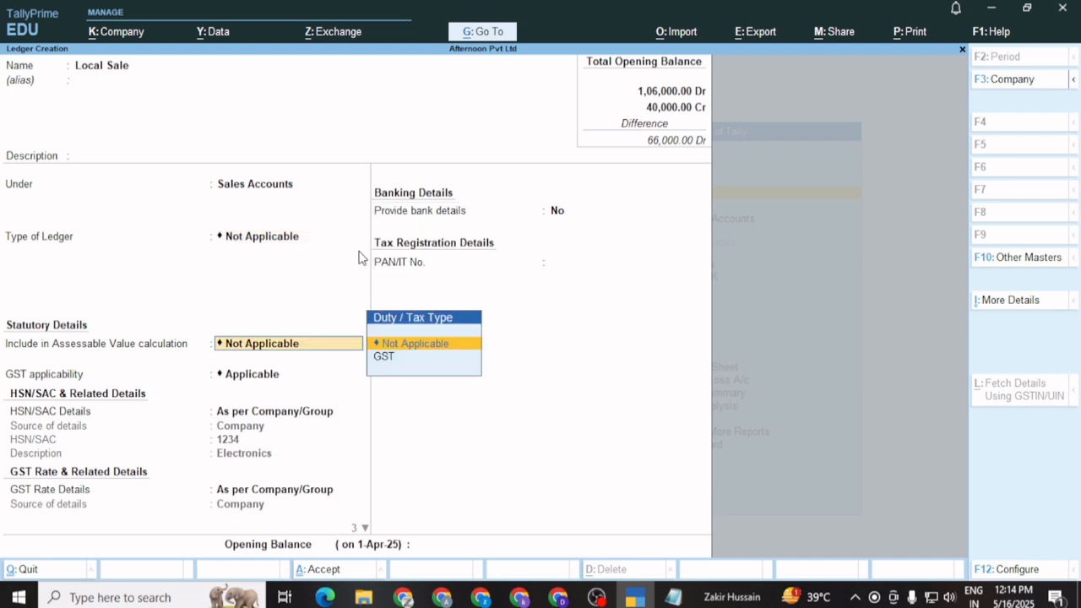
{"action": "key", "text": "Down"}
{"action": "key", "text": "Return"}
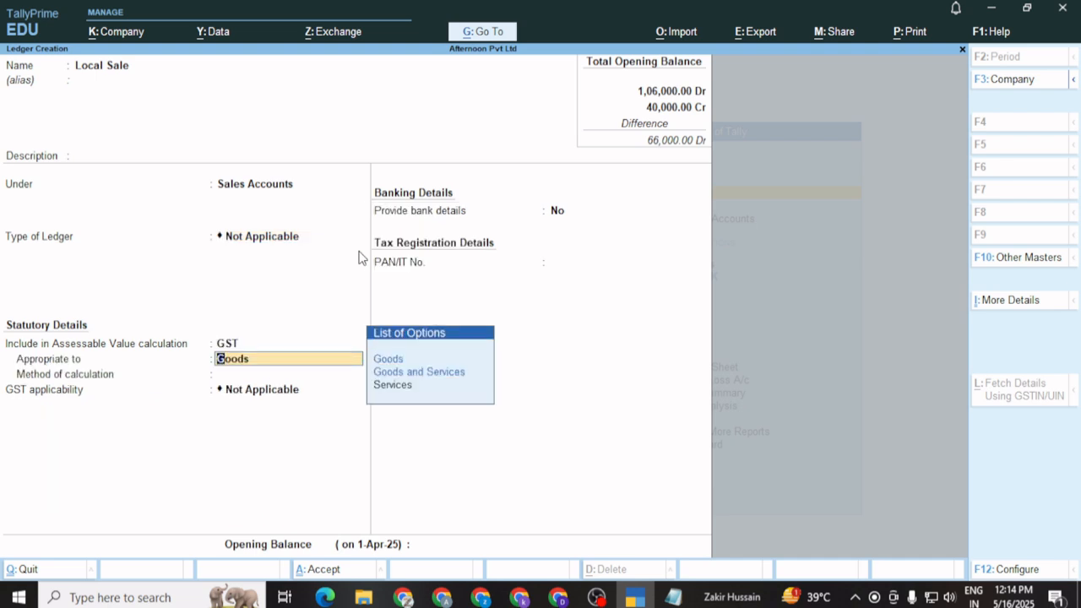
{"action": "key", "text": "Return"}
{"action": "key", "text": "Return"}
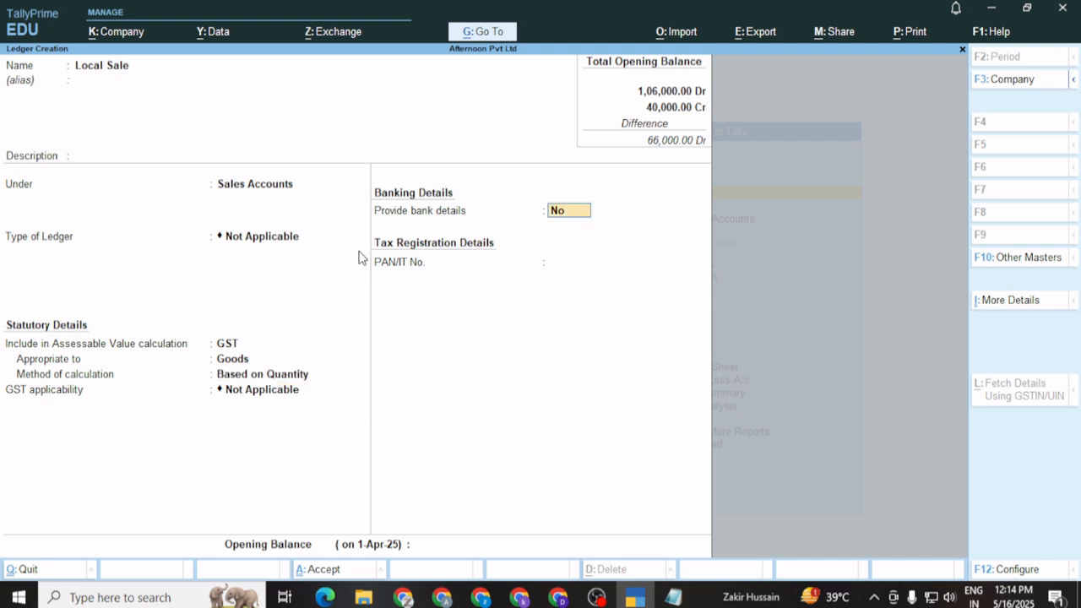
{"action": "key", "text": "Return"}
{"action": "key", "text": "Return"}
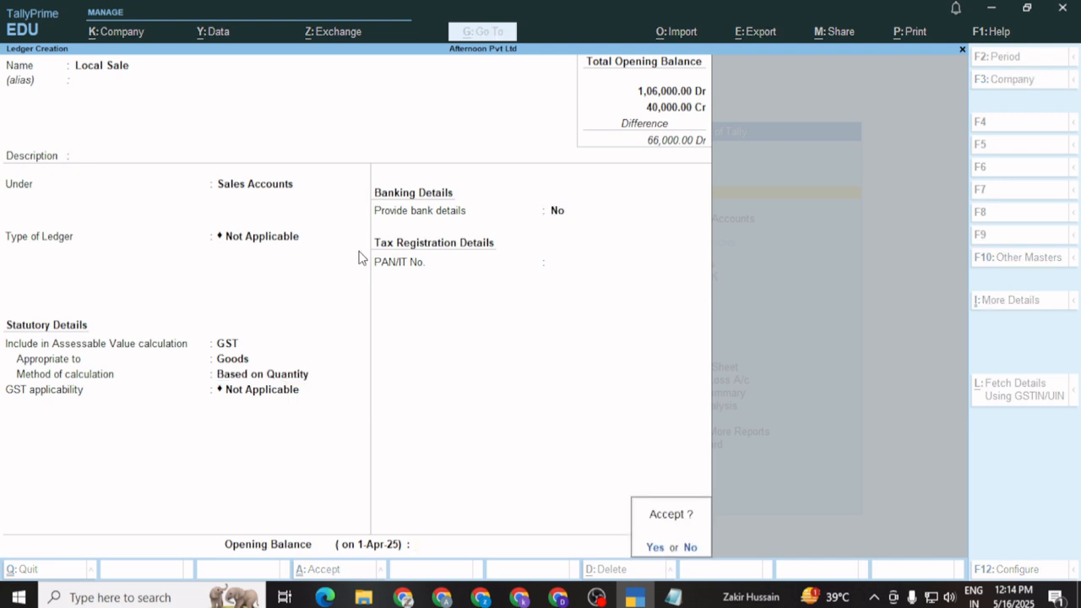
{"action": "key", "text": "Return"}
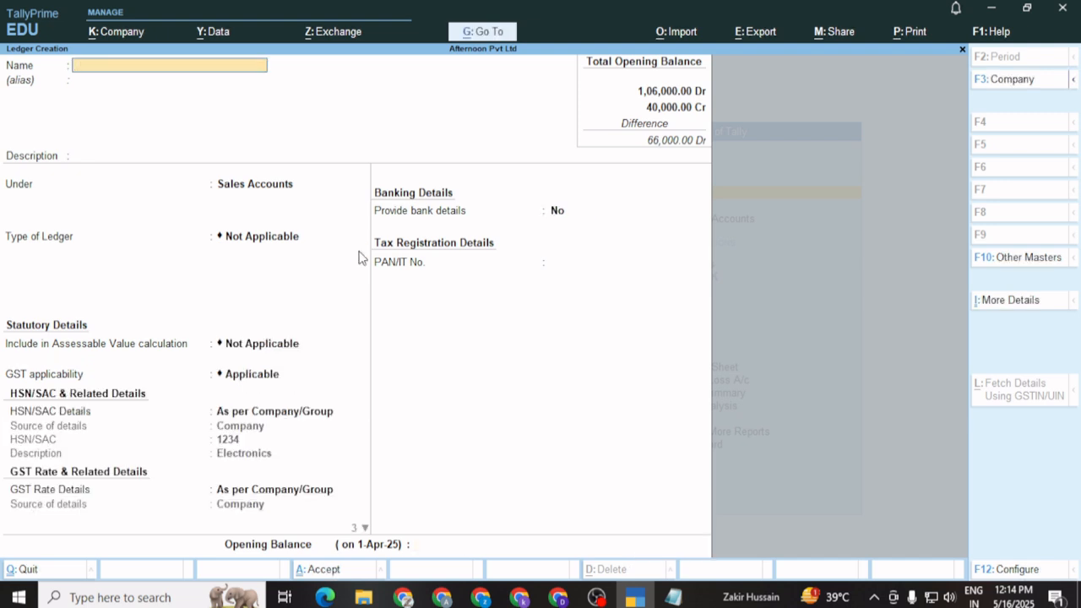
{"action": "type", "text": "Local Purchase"}
Put Local Purchase under Purchase Accounts, with type and assessable value calculation left Not Applicable
{"action": "key", "text": "Return"}
{"action": "key", "text": "Return"}
{"action": "key", "text": "Return"}
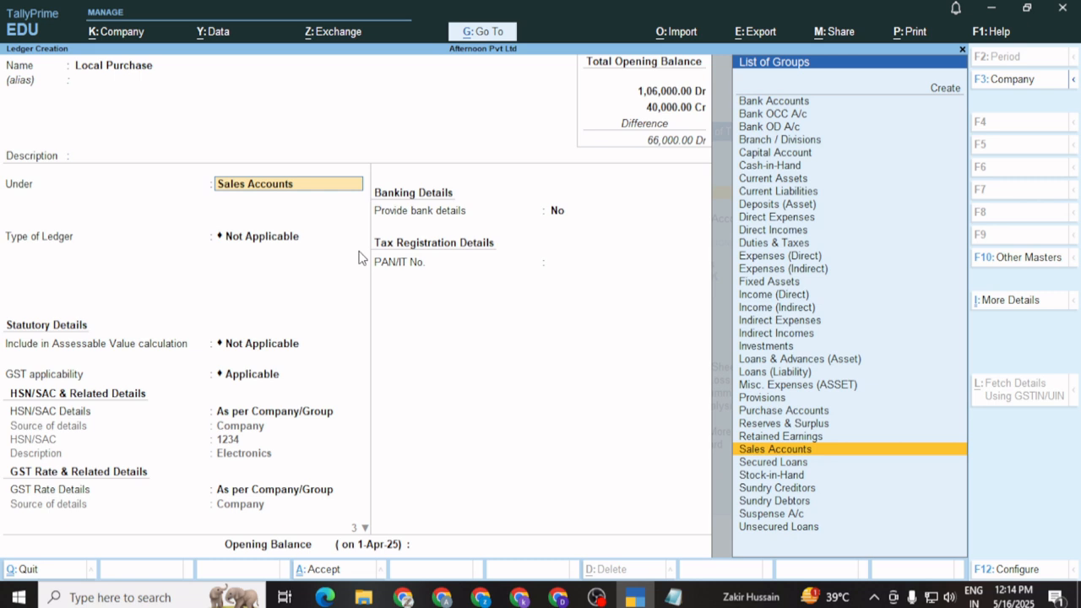
{"action": "key", "text": "Down"}
{"action": "key", "text": "Up"}
{"action": "key", "text": "Up"}
{"action": "key", "text": "Up"}
{"action": "key", "text": "Up"}
{"action": "key", "text": "Return"}
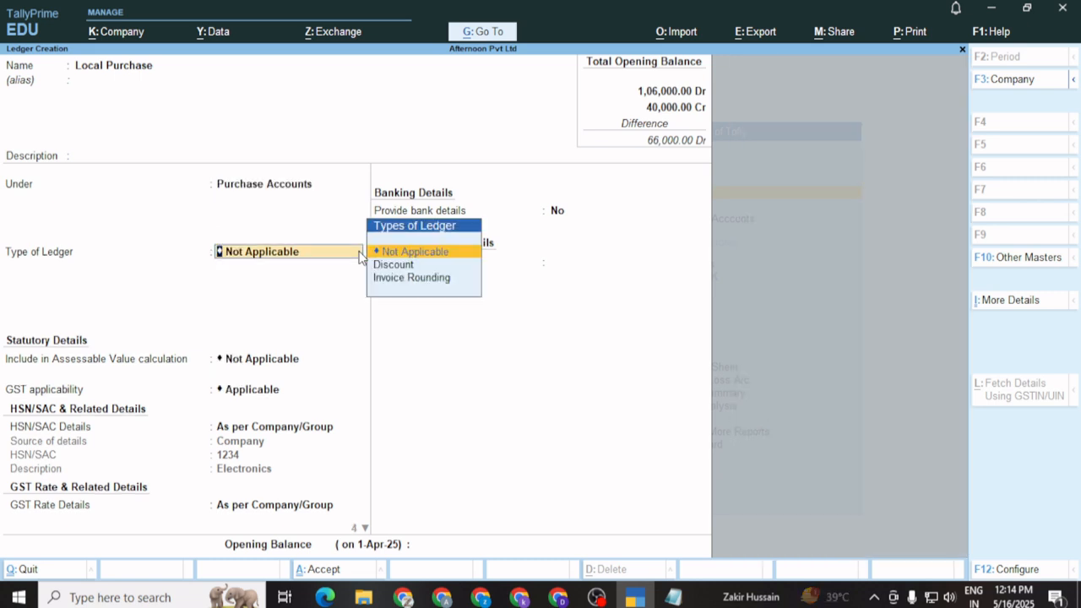
{"action": "key", "text": "Return"}
{"action": "key", "text": "Down"}
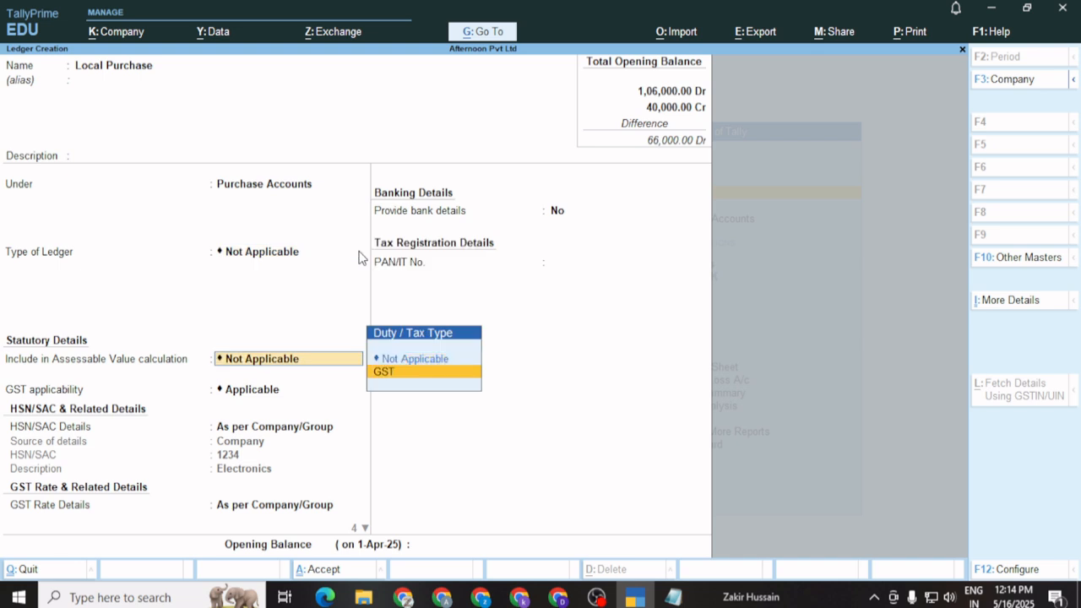
{"action": "key", "text": "Up"}
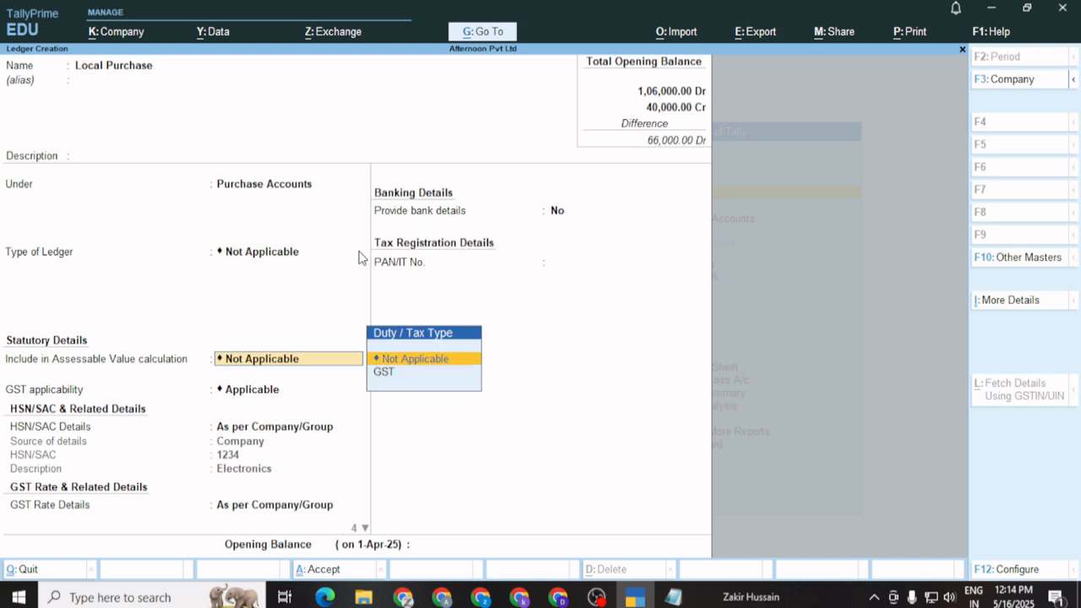
{"action": "key", "text": "Return"}
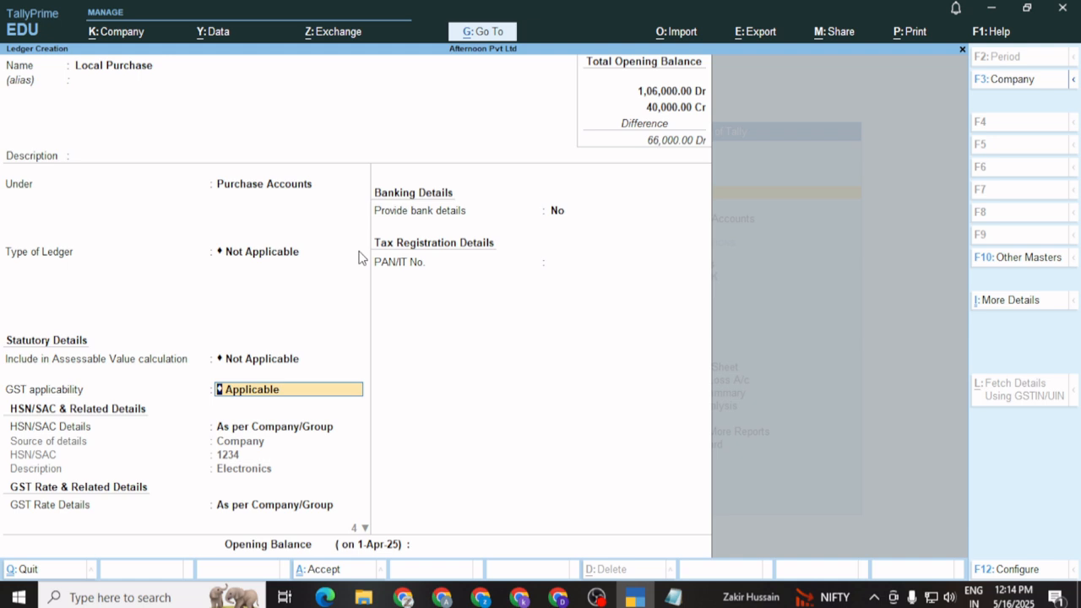
Keep GST Applicable, using the company's HSN 1234 and 18% GST rate
{"action": "key", "text": "Return"}
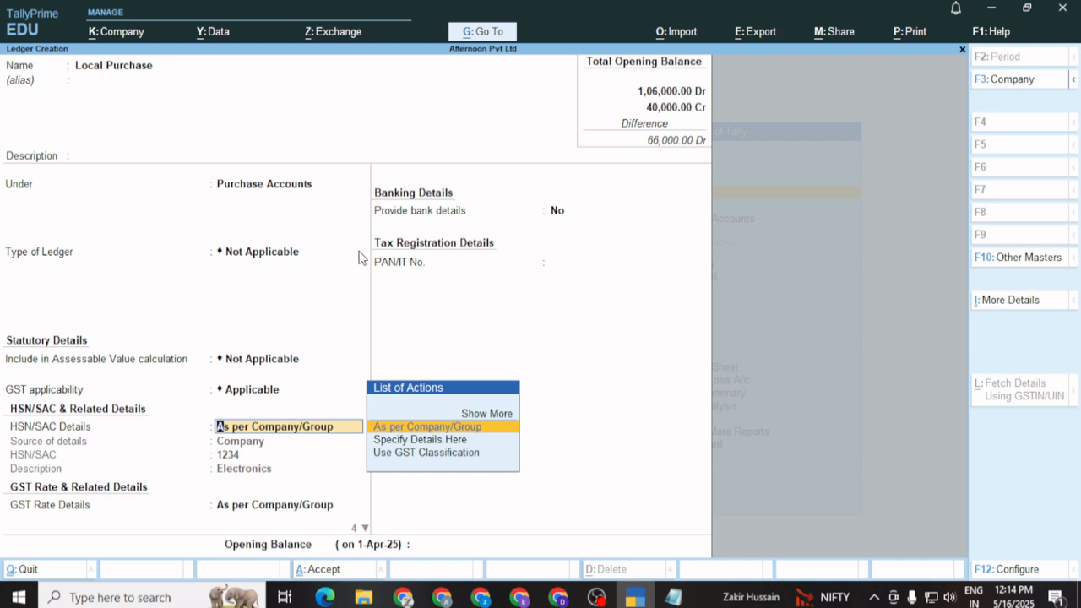
{"action": "key", "text": "Down"}
{"action": "key", "text": "Return"}
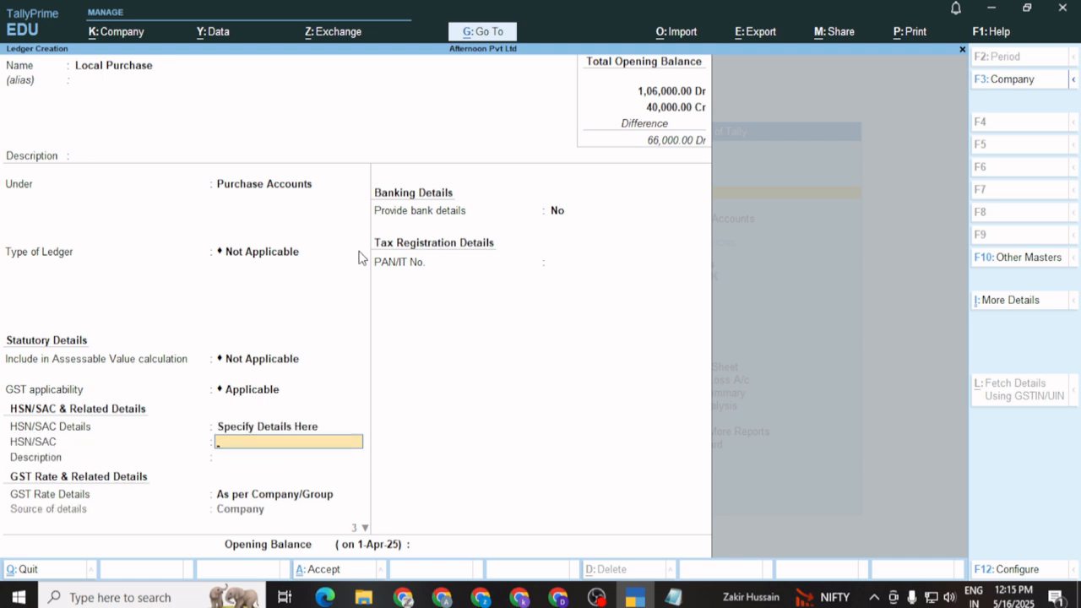
{"action": "key", "text": "BackSpace"}
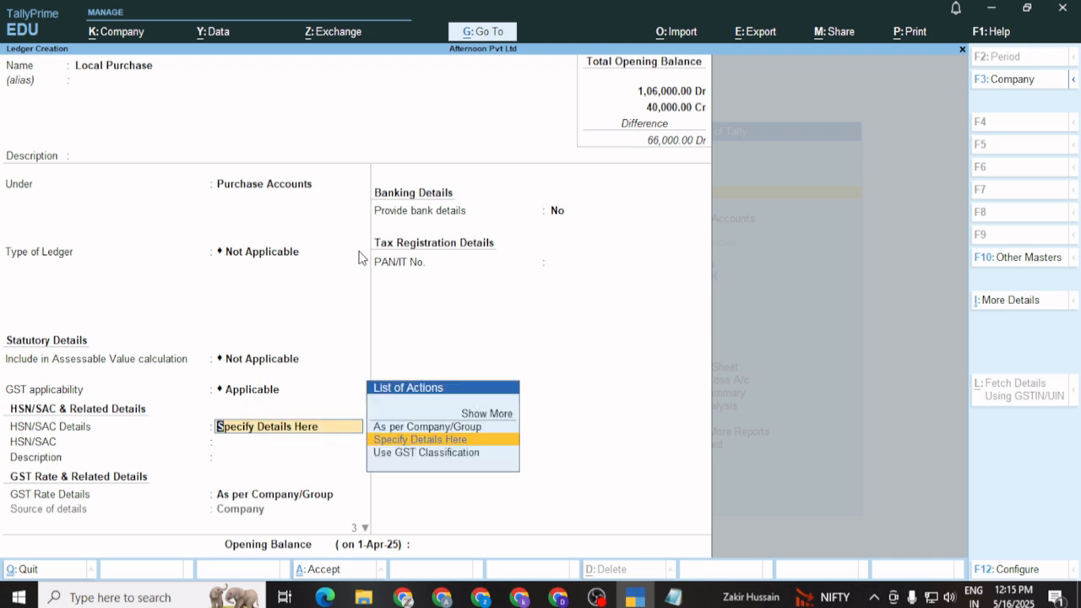
{"action": "key", "text": "Up"}
{"action": "key", "text": "Return"}
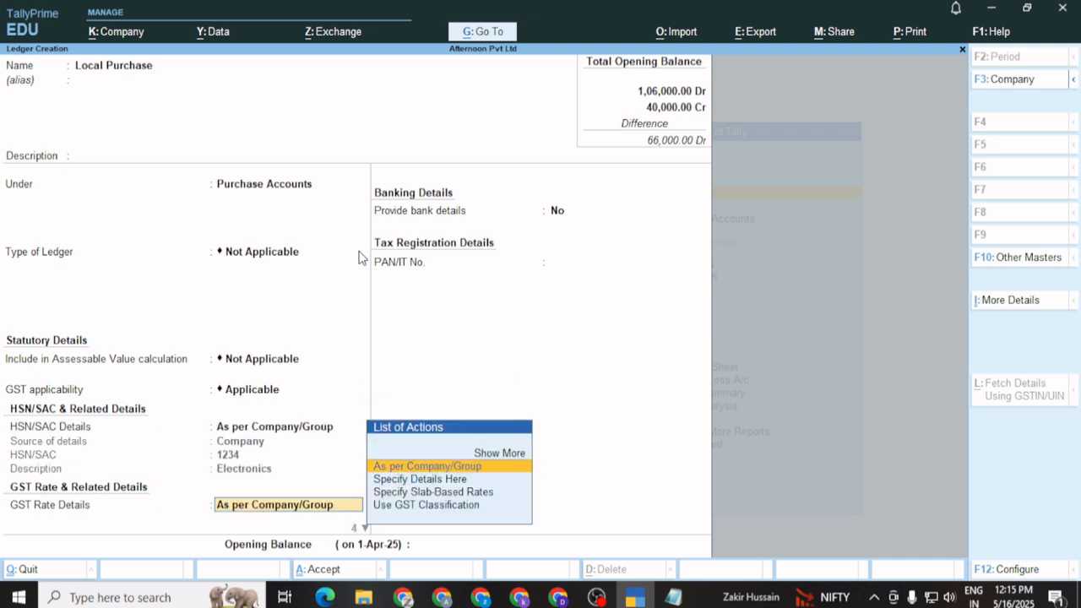
{"action": "key", "text": "Return"}
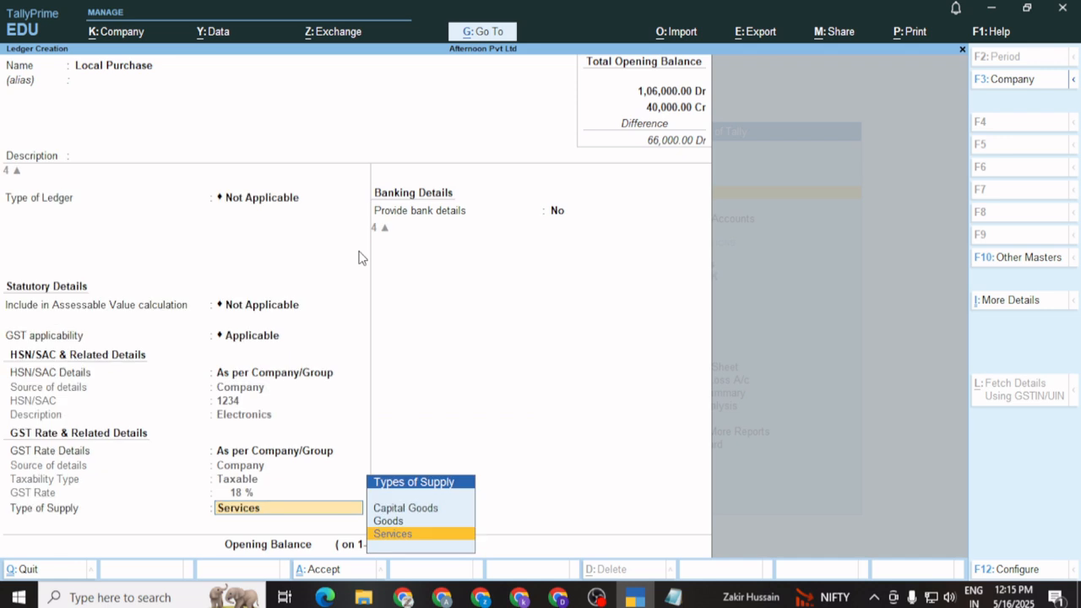
Set the type of supply to Goods and skip the bank details
{"action": "key", "text": "Return"}
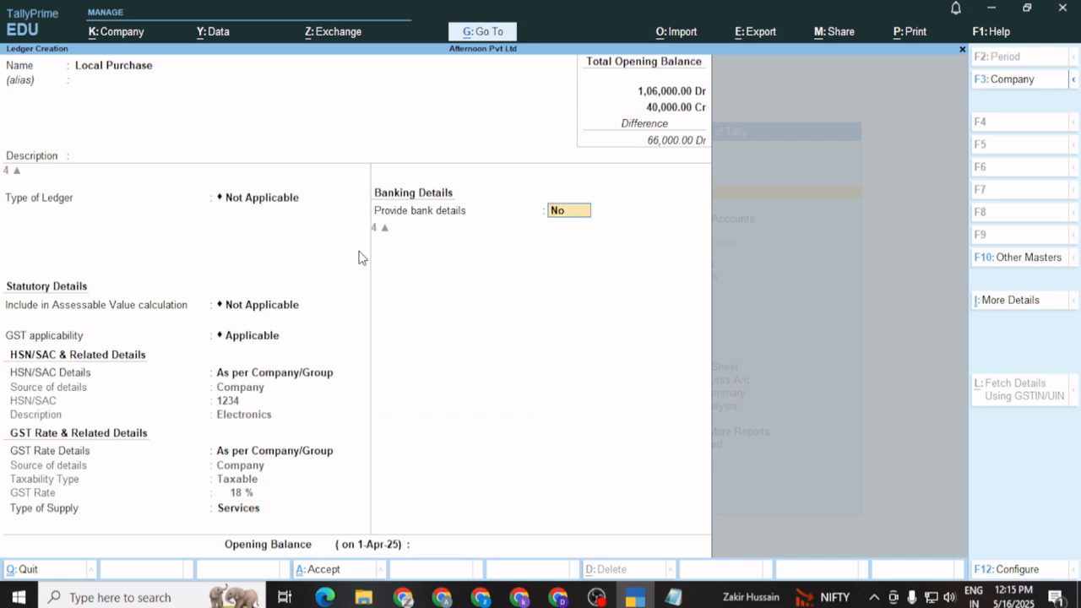
{"action": "key", "text": "BackSpace"}
{"action": "key", "text": "Up"}
{"action": "key", "text": "Return"}
{"action": "key", "text": "Return"}
{"action": "key", "text": "Return"}
{"action": "key", "text": "Return"}
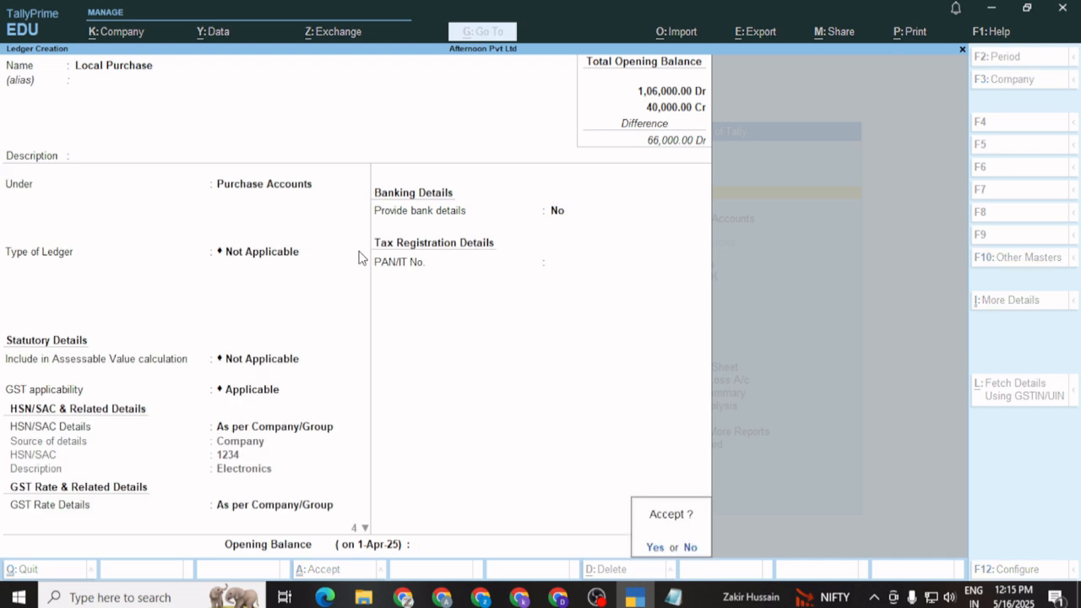
{"action": "key", "text": "Return"}
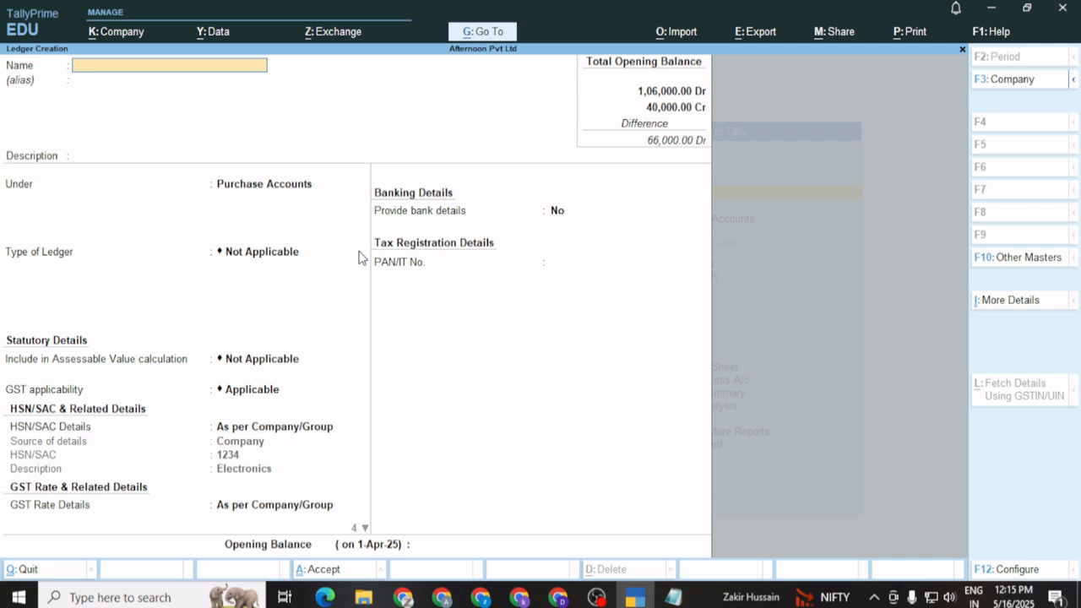
Create and save the 'Wifi Bill' ledger under Direct Expenses, keeping GST defaults with Services supply
{"action": "type", "text": "Wifi Bi"}
{"action": "key", "text": "Return"}
{"action": "key", "text": "Return"}
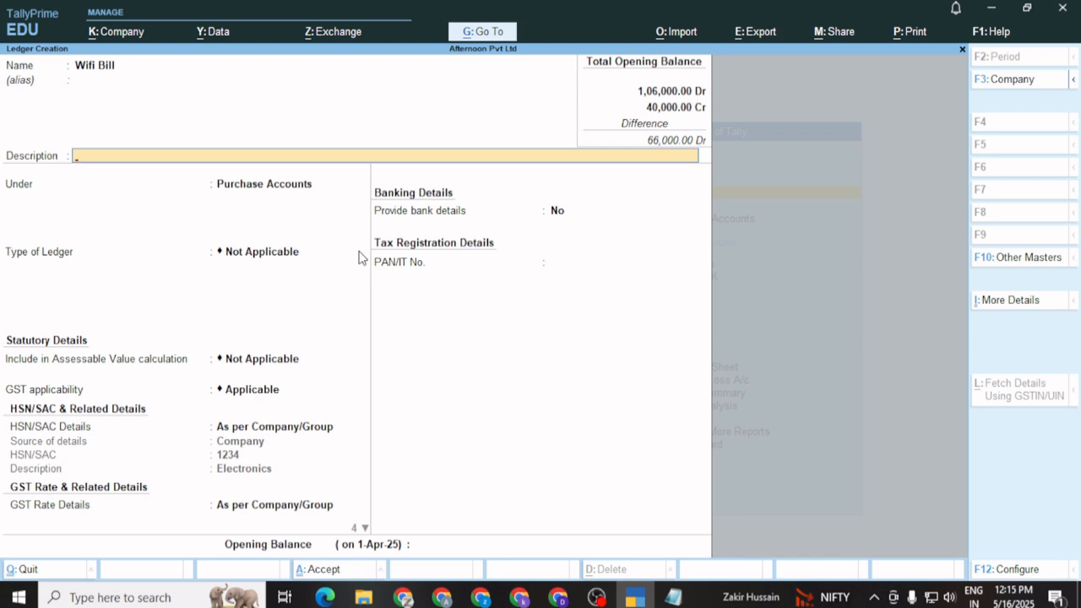
{"action": "key", "text": "Return"}
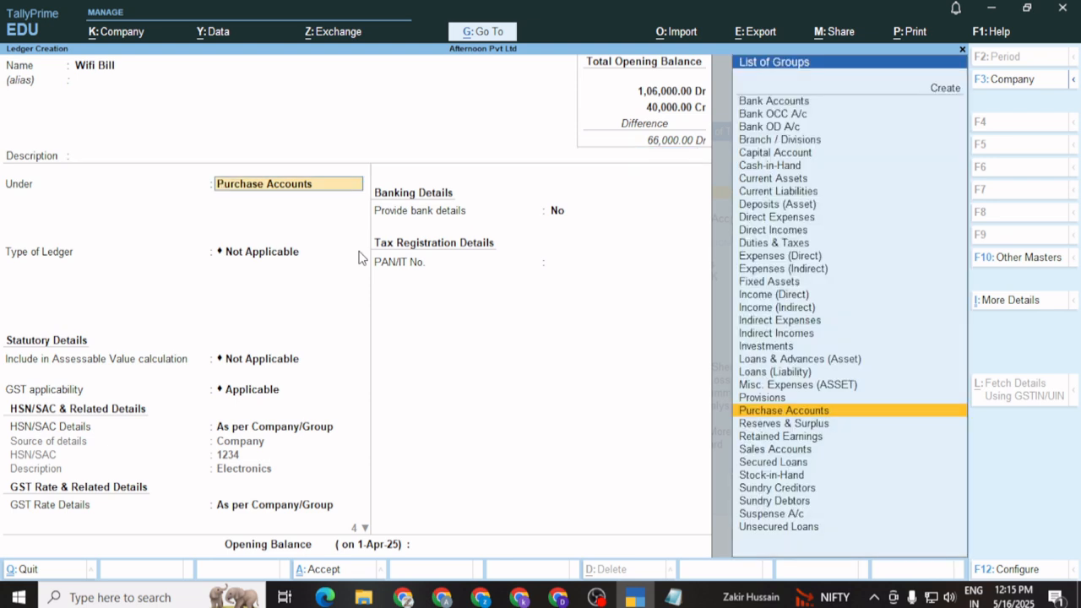
{"action": "key", "text": "Up"}
{"action": "key", "text": "Up"}
{"action": "key", "text": "Up"}
{"action": "key", "text": "Up"}
{"action": "key", "text": "Up"}
{"action": "key", "text": "Up"}
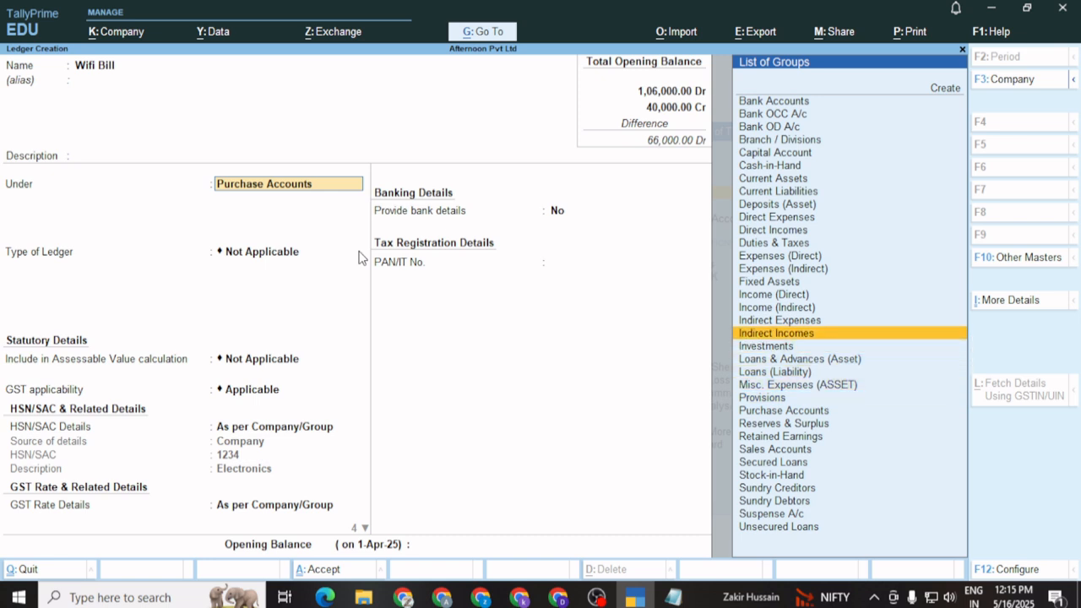
{"action": "key", "text": "Up"}
{"action": "key", "text": "Up"}
{"action": "key", "text": "Up"}
{"action": "key", "text": "Up"}
{"action": "key", "text": "Up"}
{"action": "key", "text": "Up"}
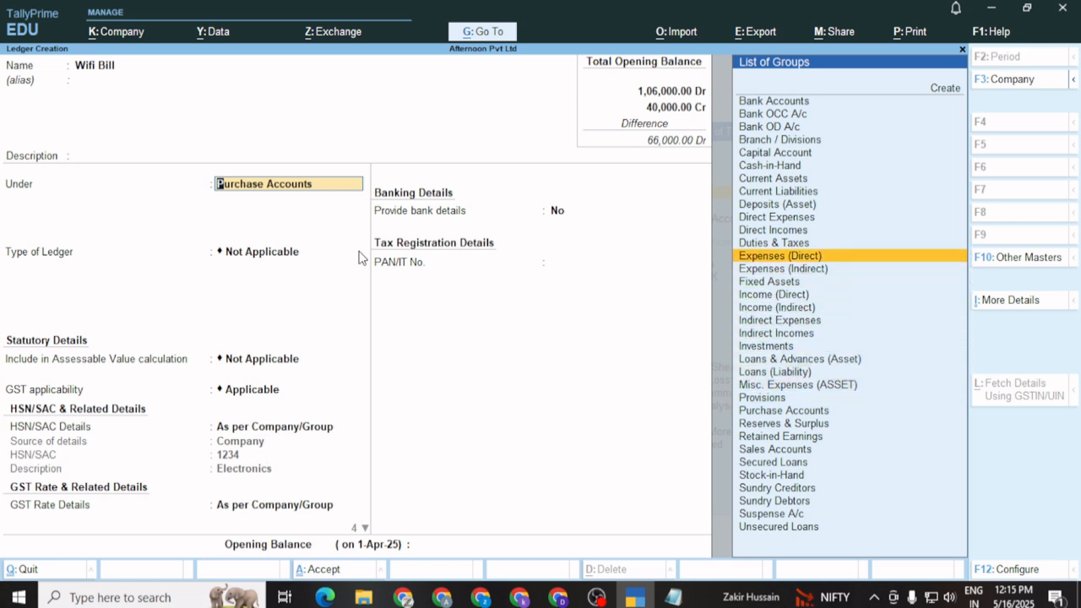
{"action": "key", "text": "Return"}
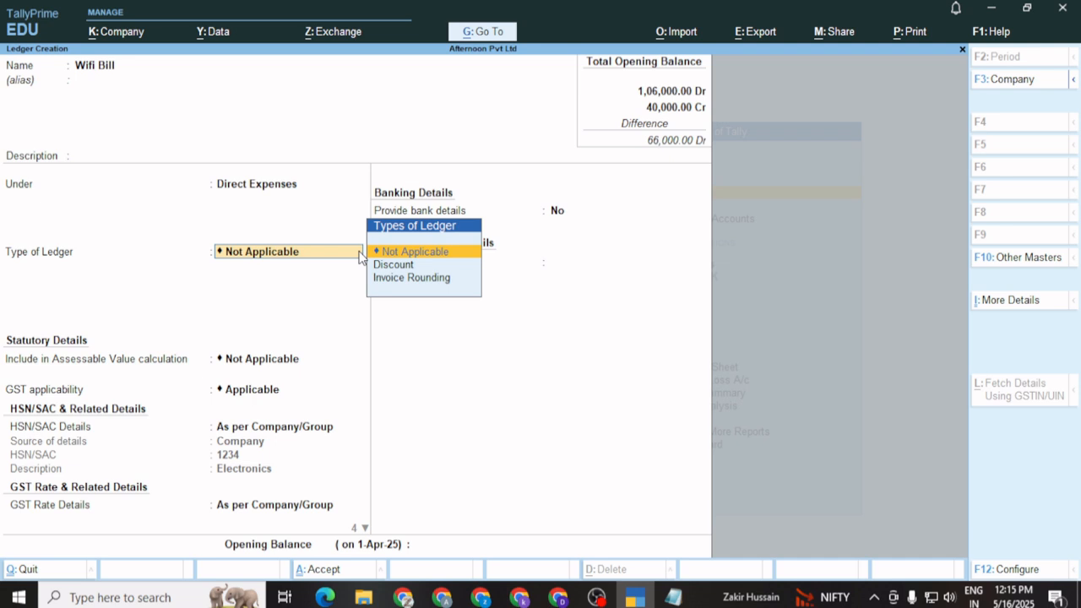
{"action": "key", "text": "Return"}
{"action": "key", "text": "Return"}
{"action": "key", "text": "Return"}
{"action": "key", "text": "Return"}
{"action": "key", "text": "Return"}
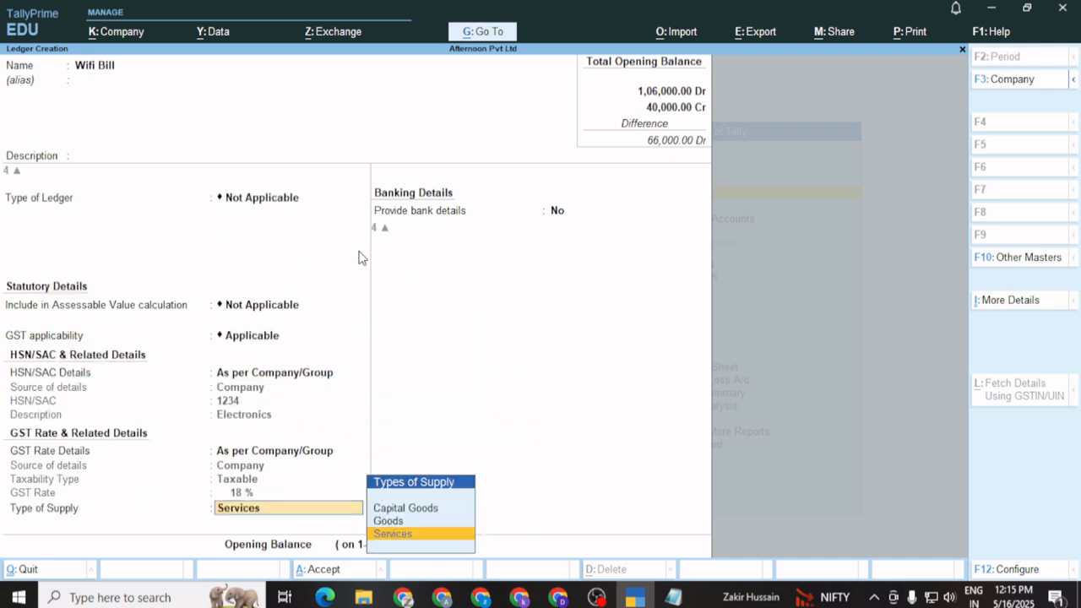
{"action": "key", "text": "Return"}
{"action": "key", "text": "Return"}
{"action": "key", "text": "Return"}
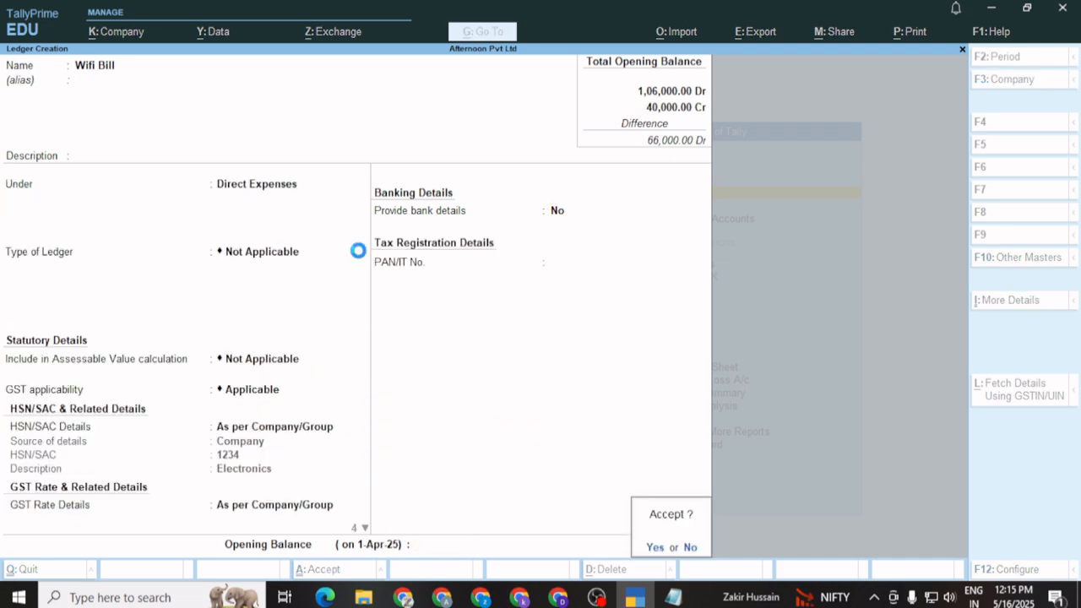
{"action": "key", "text": "Return"}
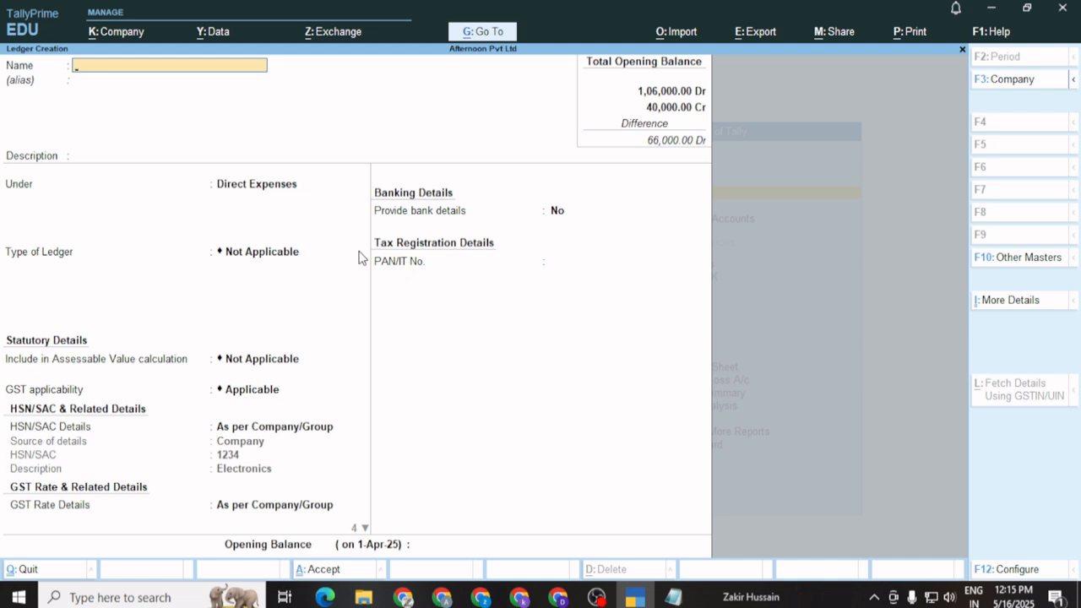
Leave Ledger Creation, review the existing ledgers under Alter, then go to the Units list
{"action": "key", "text": "Escape"}
{"action": "key", "text": "Return"}
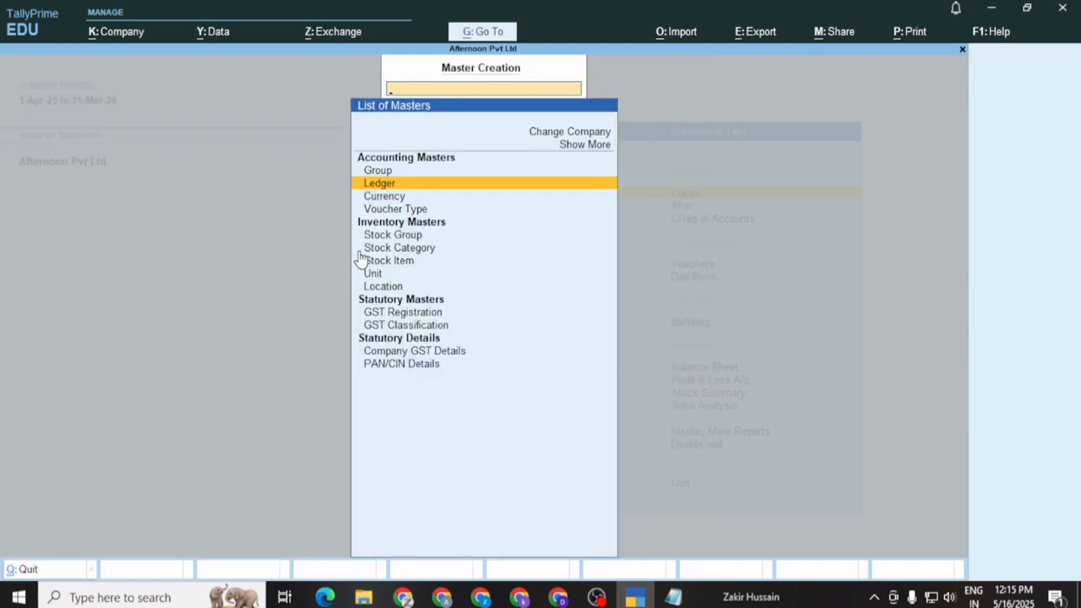
{"action": "key", "text": "Escape"}
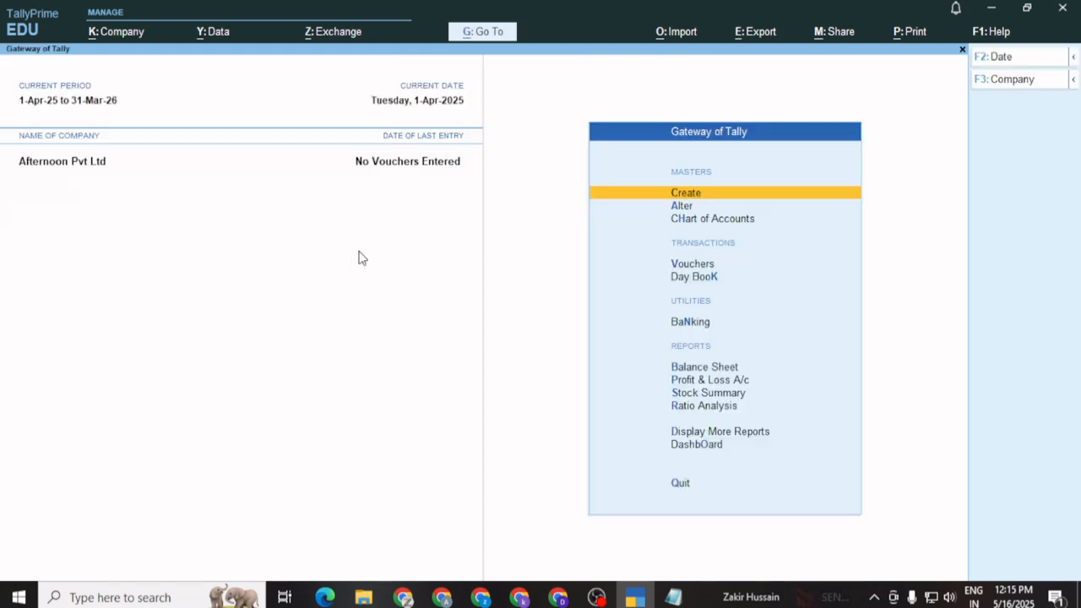
{"action": "key", "text": "Down"}
{"action": "key", "text": "Return"}
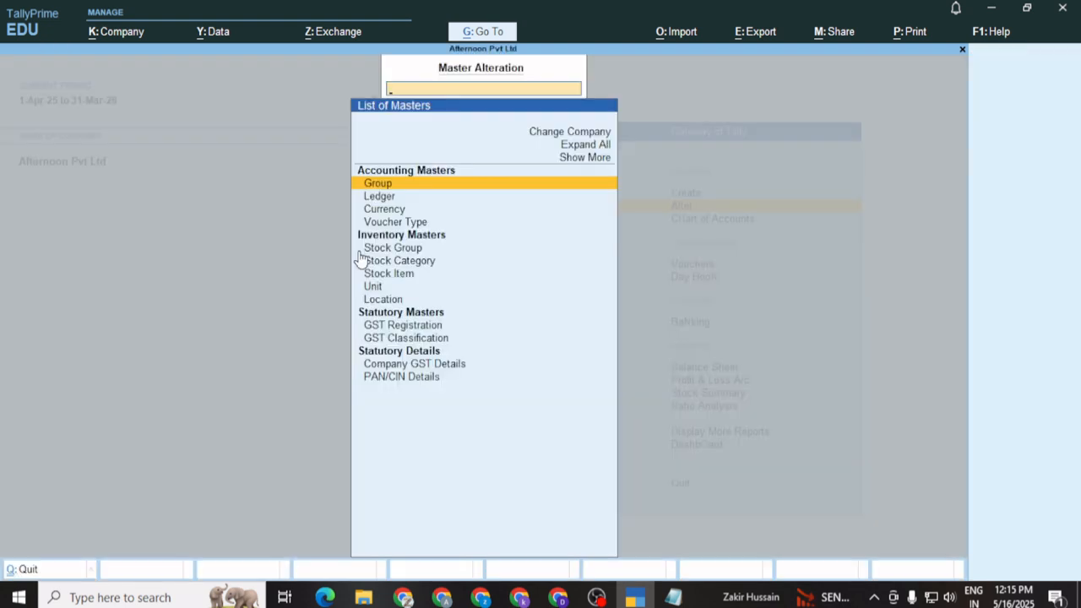
{"action": "key", "text": "Down"}
{"action": "key", "text": "Return"}
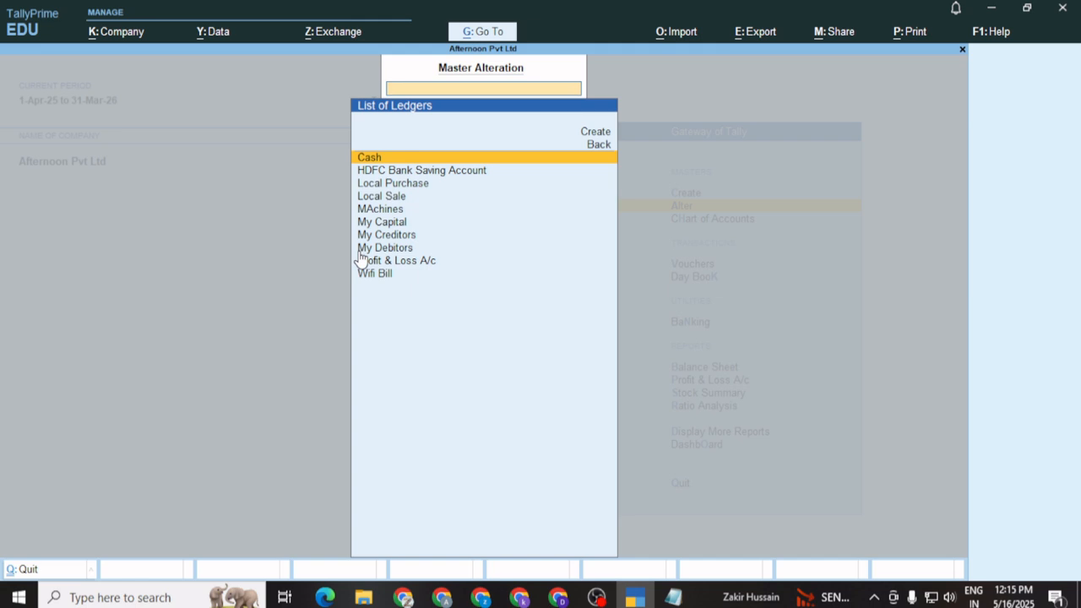
{"action": "key", "text": "Escape"}
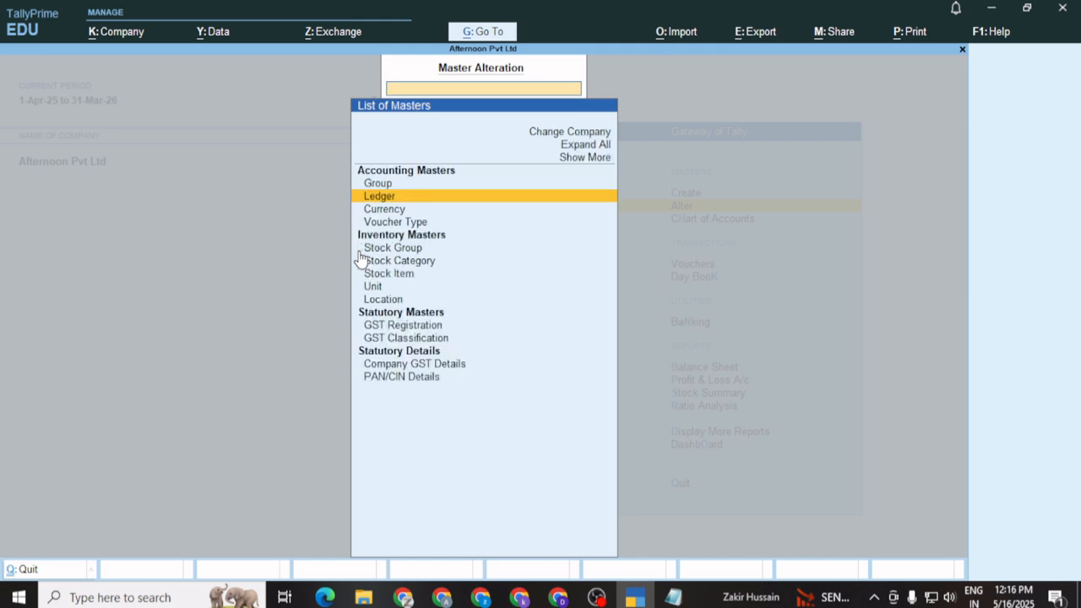
{"action": "key", "text": "Down"}
{"action": "key", "text": "Down"}
{"action": "key", "text": "Down"}
{"action": "key", "text": "Down"}
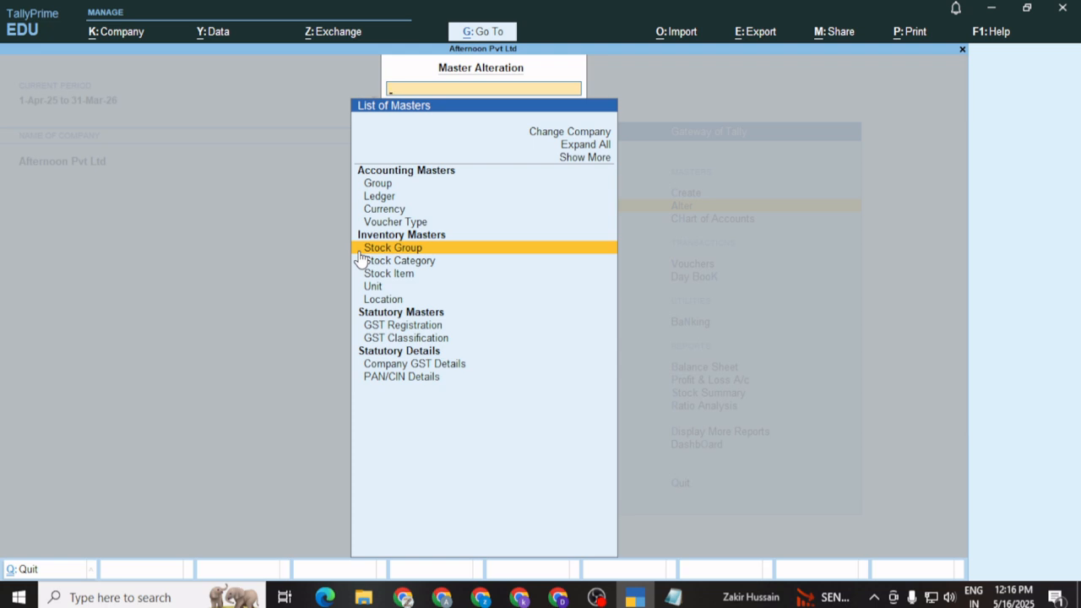
{"action": "key", "text": "Down"}
{"action": "key", "text": "Down"}
{"action": "key", "text": "Down"}
{"action": "key", "text": "Down"}
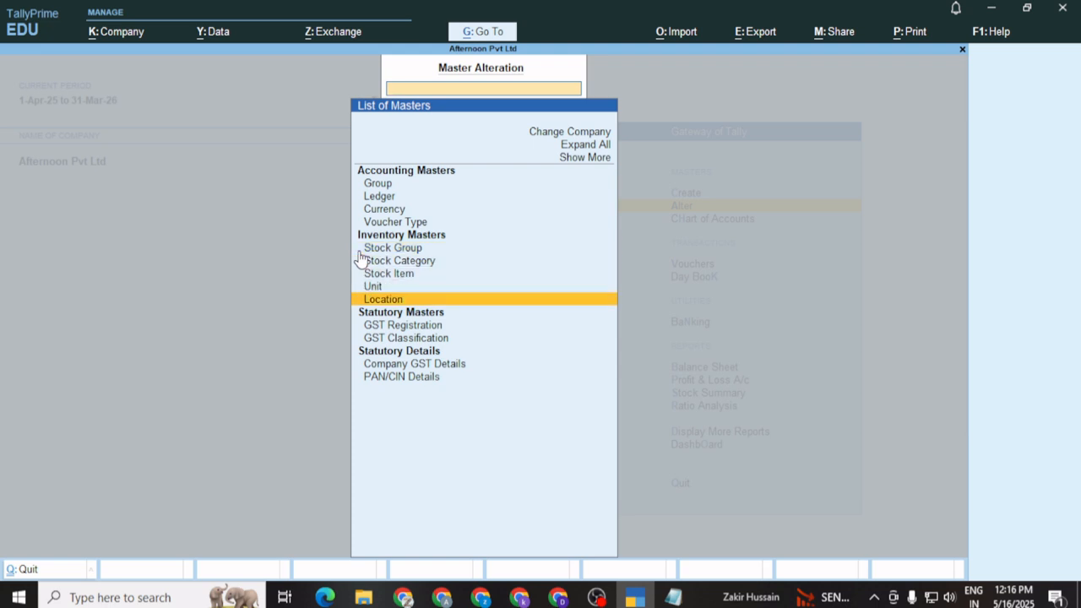
{"action": "key", "text": "Up"}
{"action": "key", "text": "Return"}
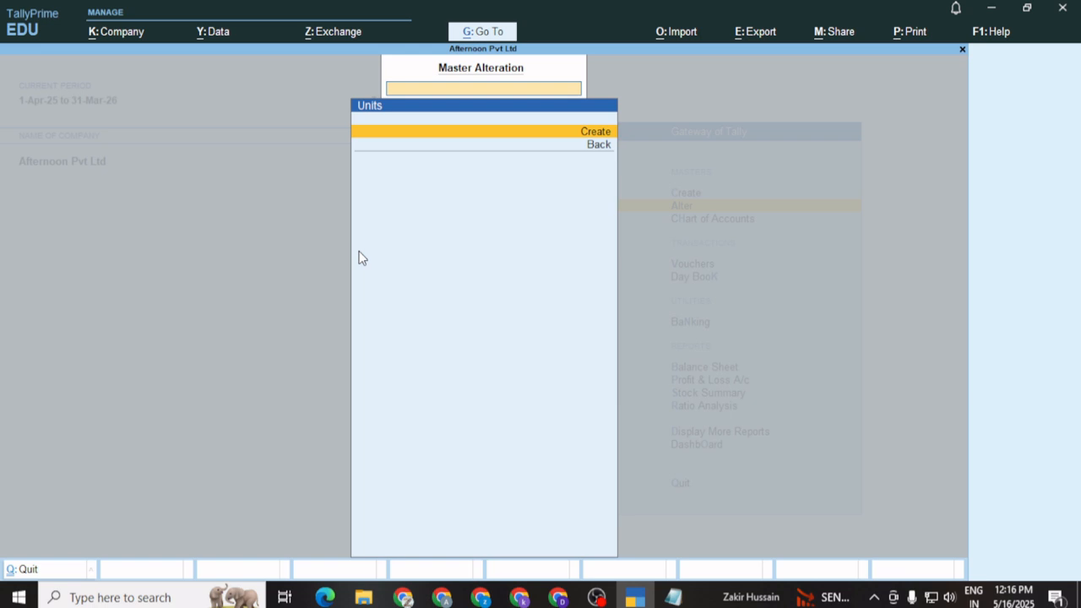
Create the simple unit Pcs with UQC PCS-PIECES and 0 decimal places, and save it
{"action": "key", "text": "Return"}
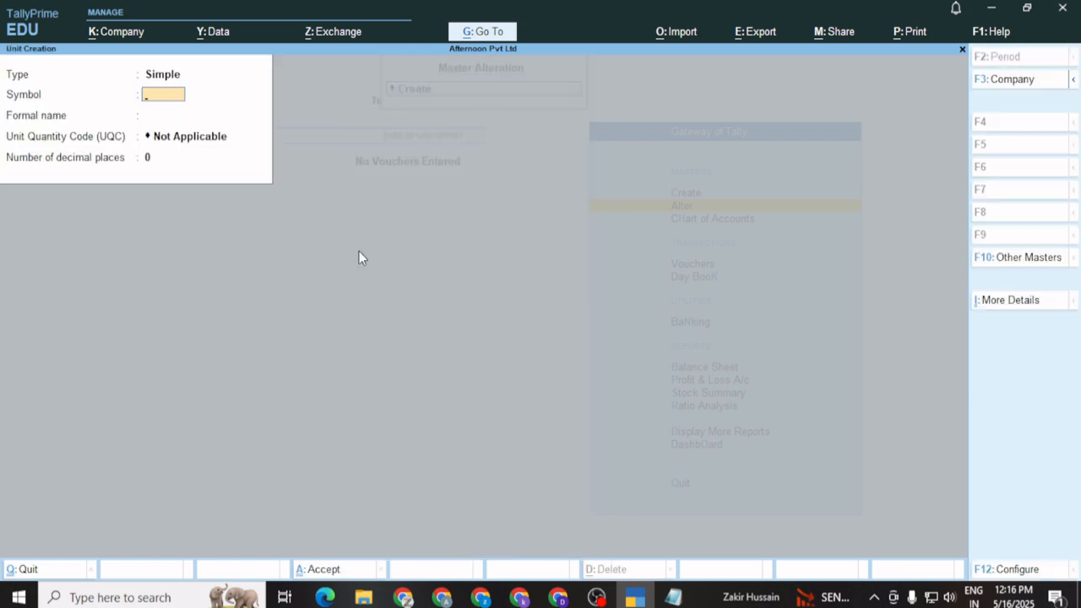
{"action": "type", "text": "Pcs"}
{"action": "key", "text": "Return"}
{"action": "key", "text": "Return"}
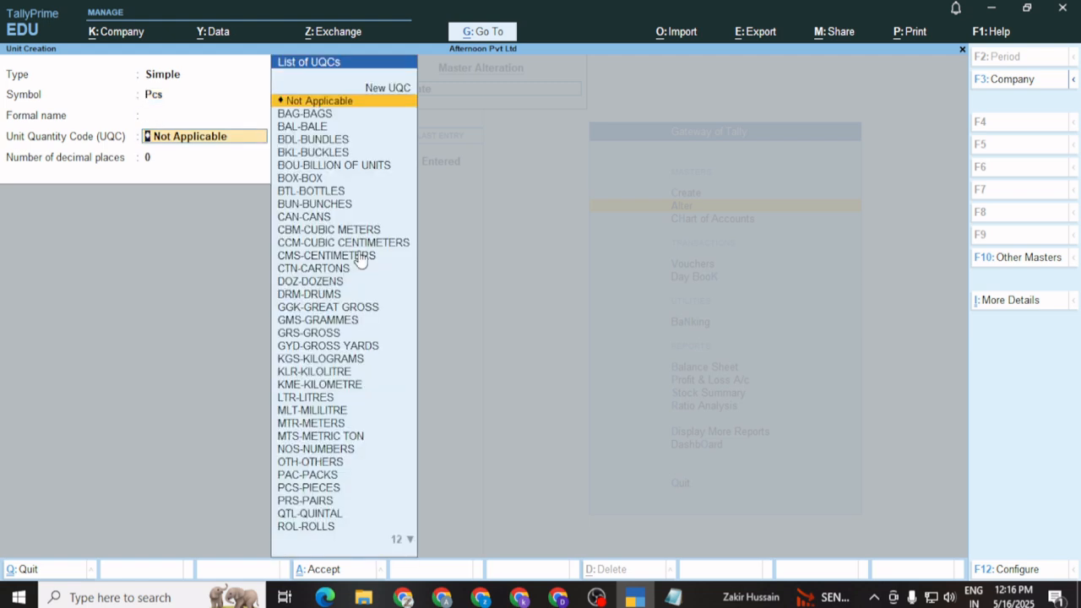
{"action": "key", "text": "Down"}
{"action": "key", "text": "Down"}
{"action": "key", "text": "Down"}
{"action": "key", "text": "Down"}
{"action": "key", "text": "Down"}
{"action": "key", "text": "Down"}
{"action": "key", "text": "Down"}
{"action": "key", "text": "Down"}
{"action": "key", "text": "Down"}
{"action": "key", "text": "Down"}
{"action": "key", "text": "Down"}
{"action": "key", "text": "Down"}
{"action": "key", "text": "Down"}
{"action": "key", "text": "Down"}
{"action": "key", "text": "Down"}
{"action": "key", "text": "Down"}
{"action": "key", "text": "Down"}
{"action": "key", "text": "Down"}
{"action": "key", "text": "Down"}
{"action": "key", "text": "Down"}
{"action": "key", "text": "Down"}
{"action": "key", "text": "Down"}
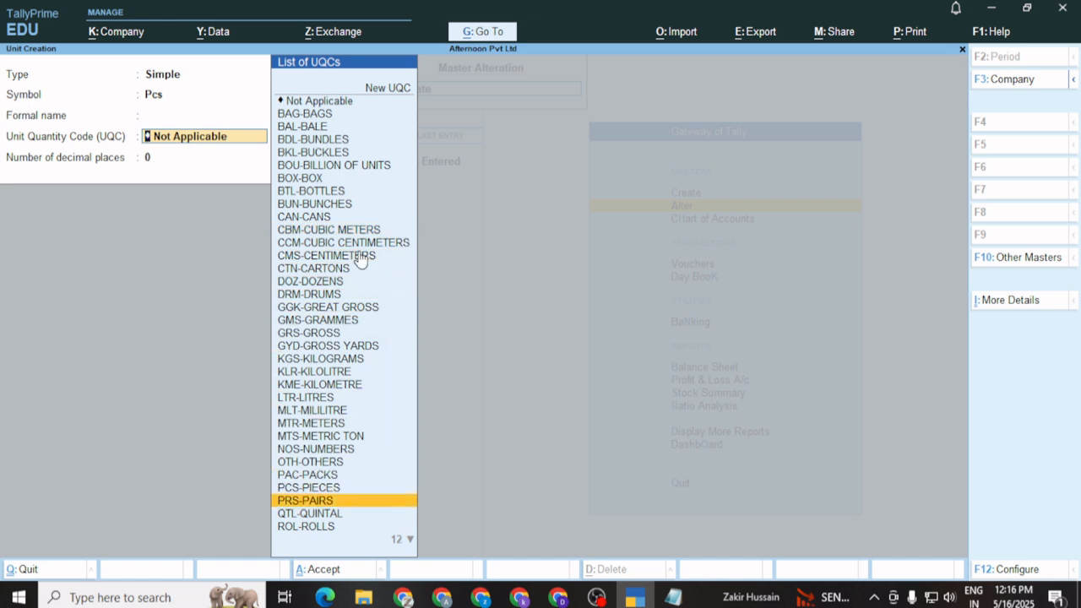
{"action": "key", "text": "Up"}
{"action": "key", "text": "Return"}
{"action": "key", "text": "Return"}
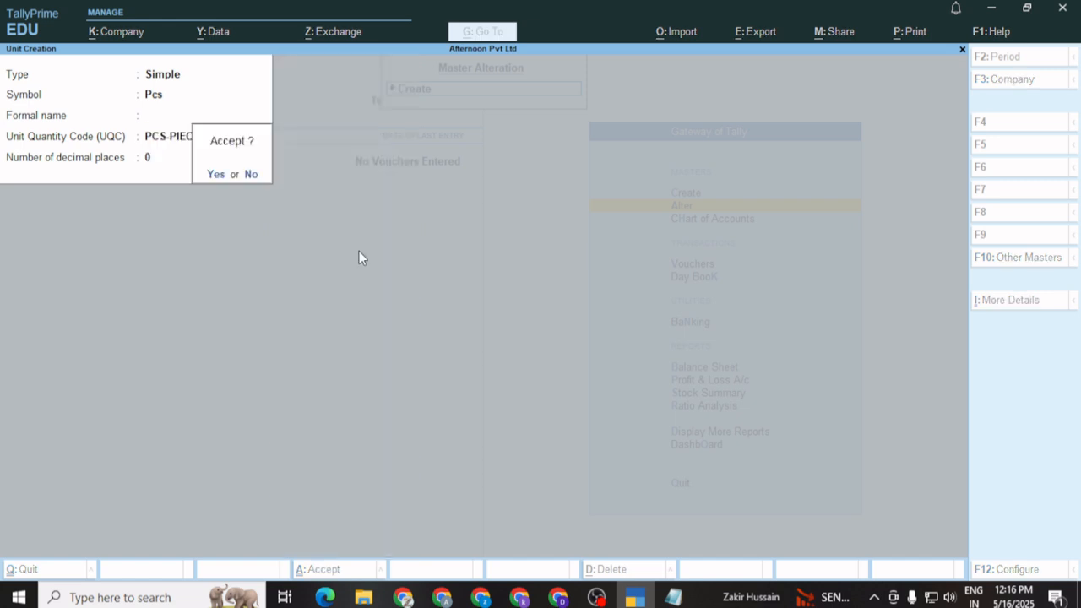
{"action": "key", "text": "Return"}
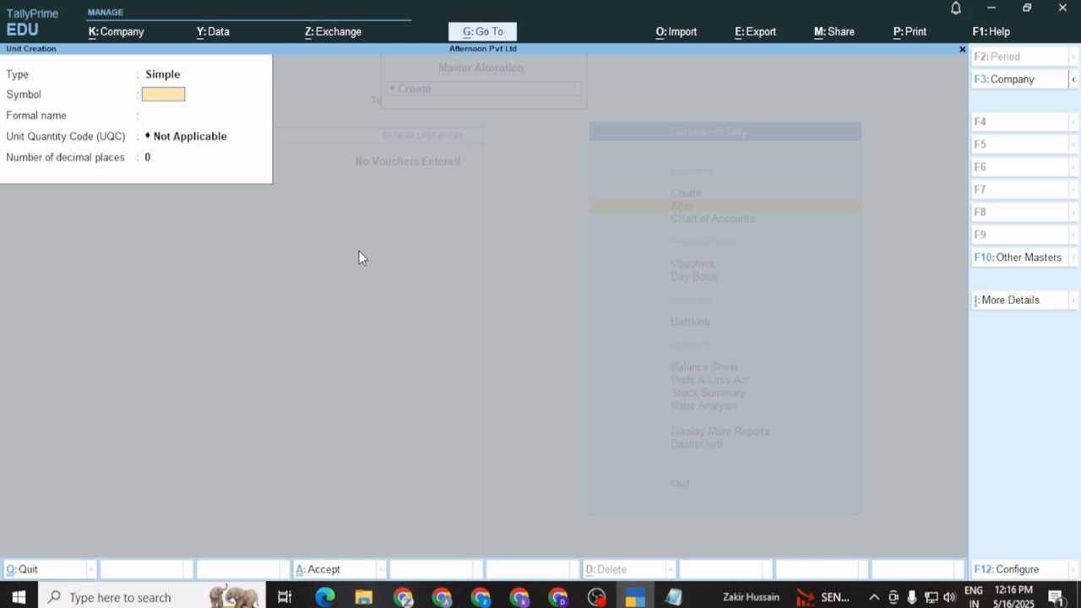
{"action": "key", "text": "Escape"}
{"action": "key", "text": "Return"}
{"action": "key", "text": "Escape"}
Create the stock group 'LAptop' under Primary with default details
{"action": "key", "text": "Up"}
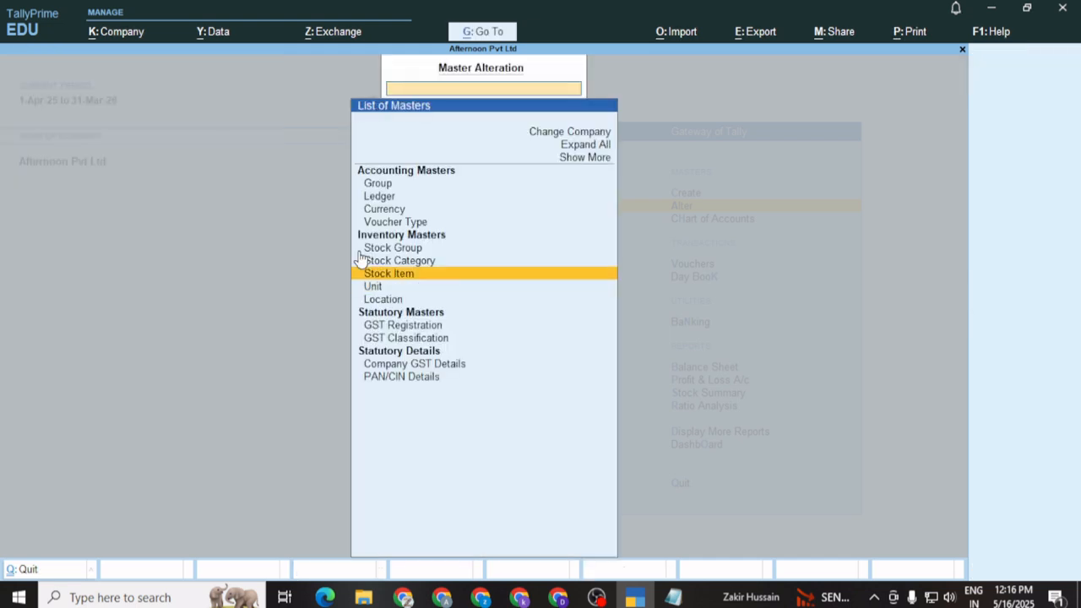
{"action": "key", "text": "Up"}
{"action": "key", "text": "Up"}
{"action": "key", "text": "Return"}
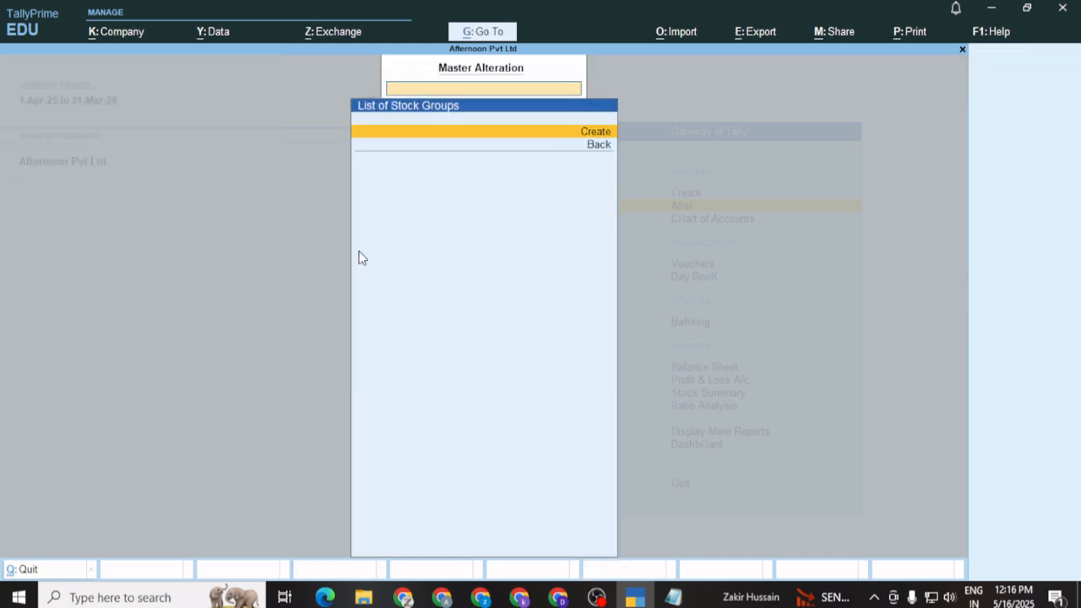
{"action": "key", "text": "Return"}
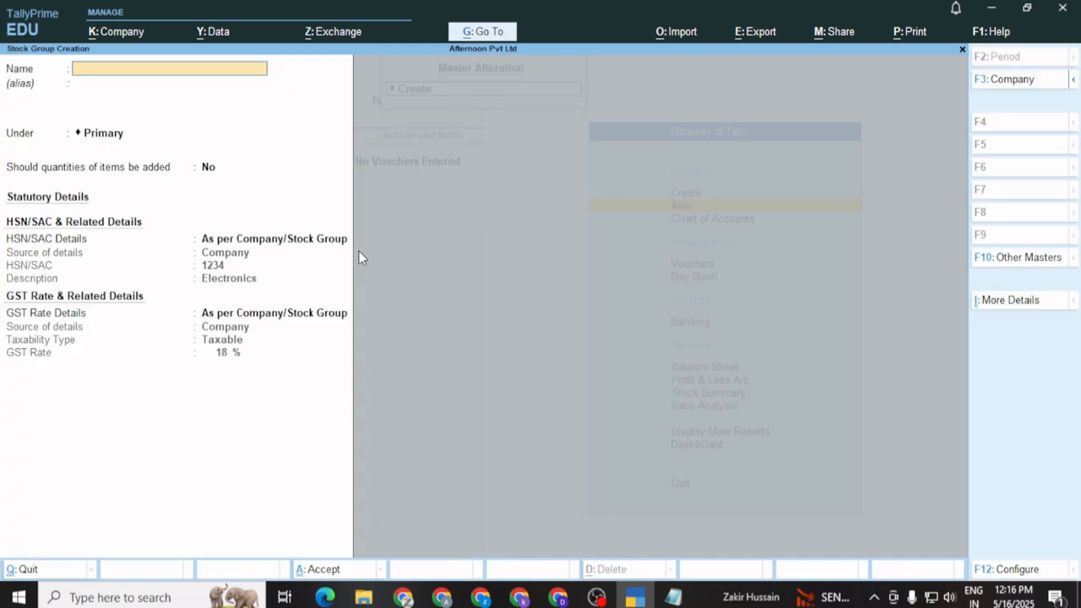
{"action": "type", "text": "LAptop"}
{"action": "key", "text": "Return"}
{"action": "key", "text": "Return"}
{"action": "key", "text": "Return"}
{"action": "key", "text": "Return"}
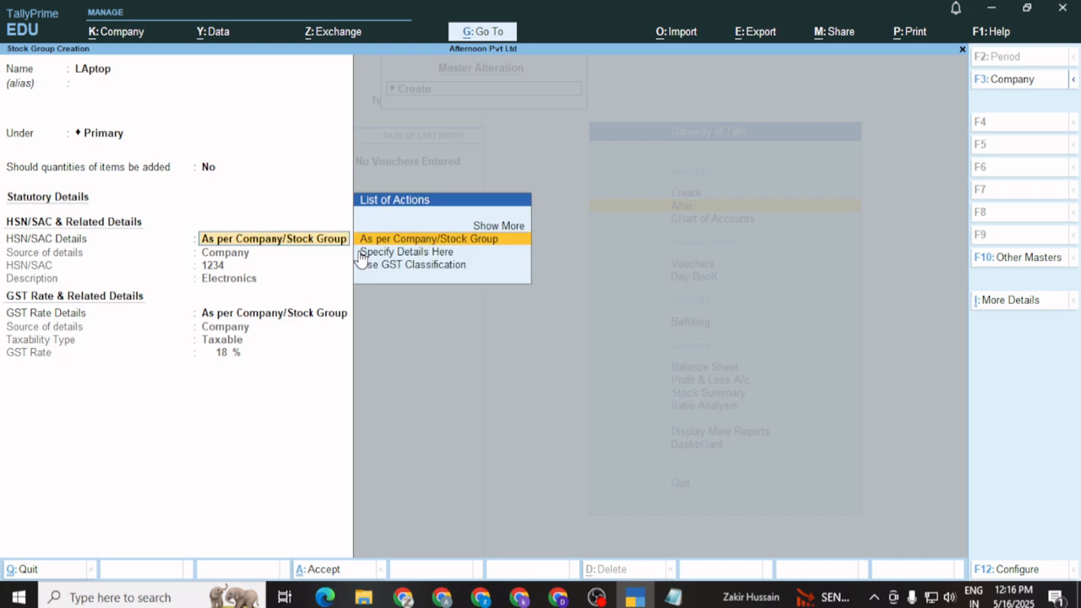
{"action": "key", "text": "Return"}
{"action": "key", "text": "Return"}
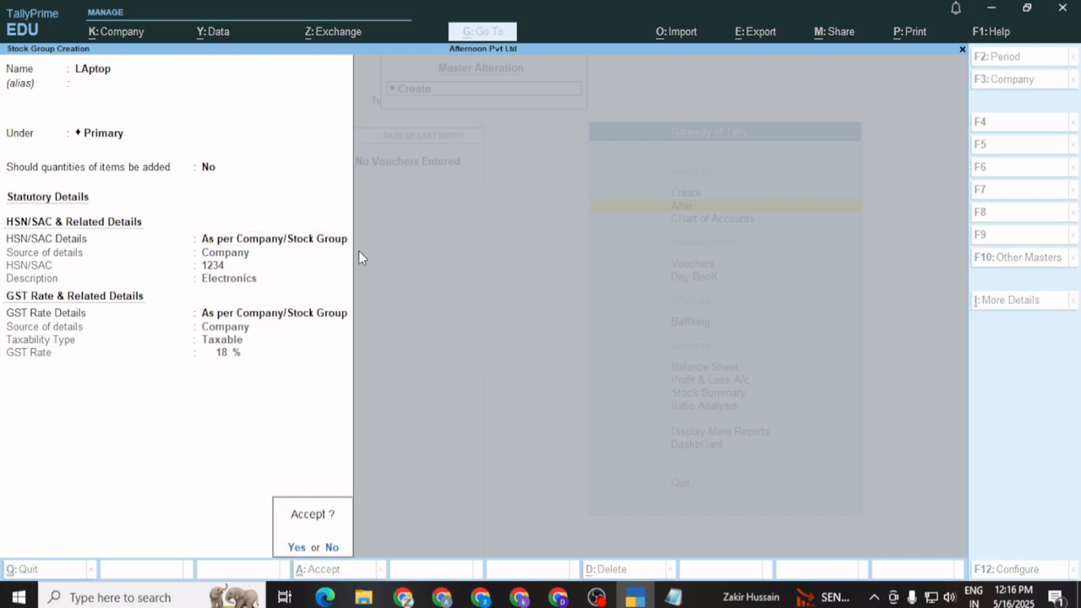
{"action": "key", "text": "Return"}
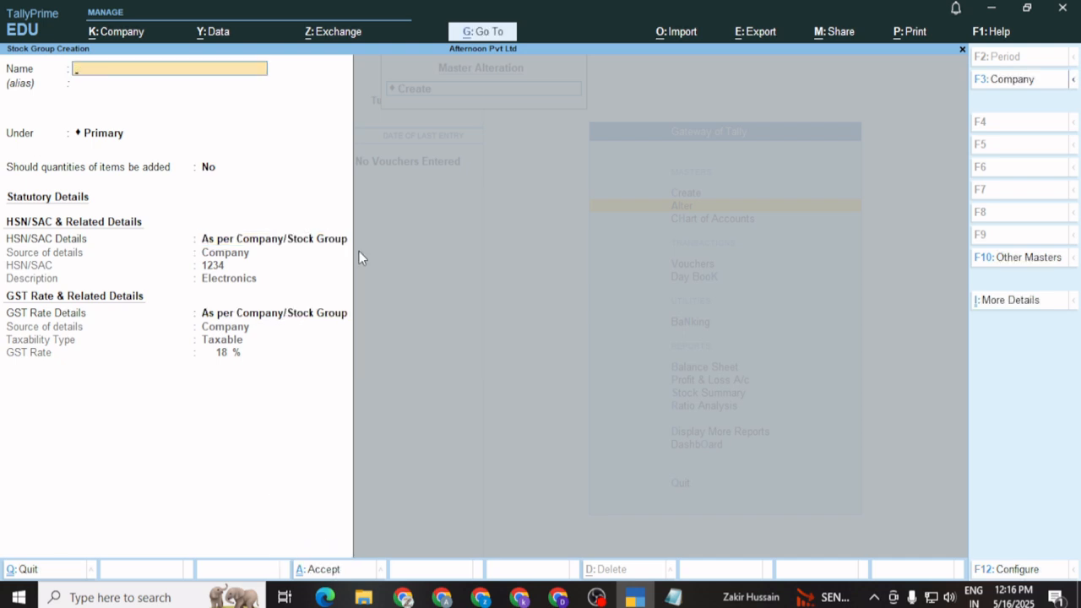
Create the stock group 'Mobile' under Primary and return to the list of masters
{"action": "type", "text": "Mobile"}
{"action": "key", "text": "Return"}
{"action": "key", "text": "Return"}
{"action": "key", "text": "Return"}
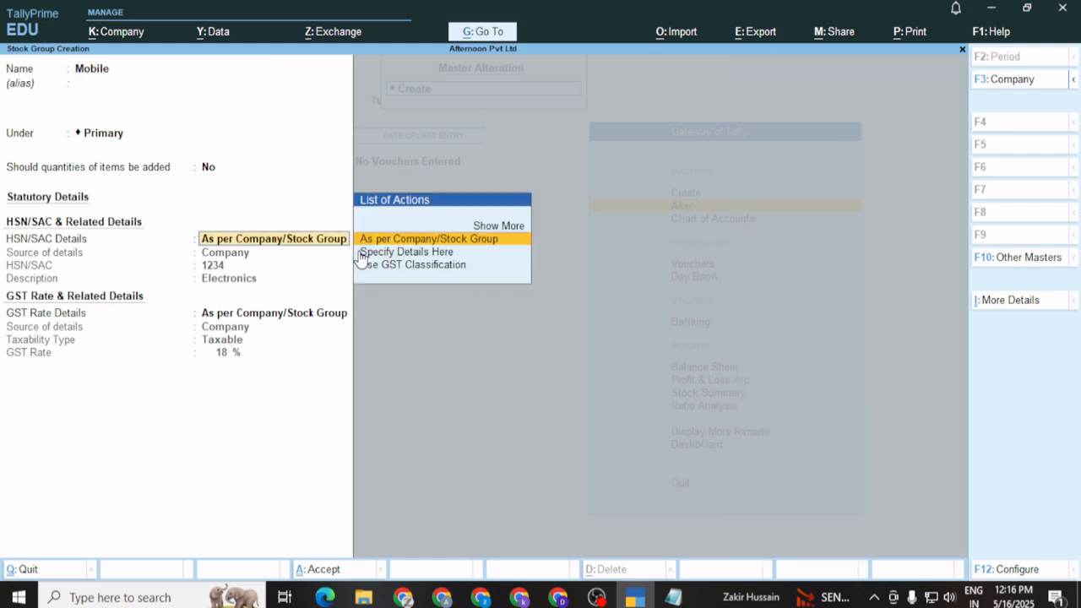
{"action": "key", "text": "Return"}
{"action": "key", "text": "Return"}
{"action": "key", "text": "Return"}
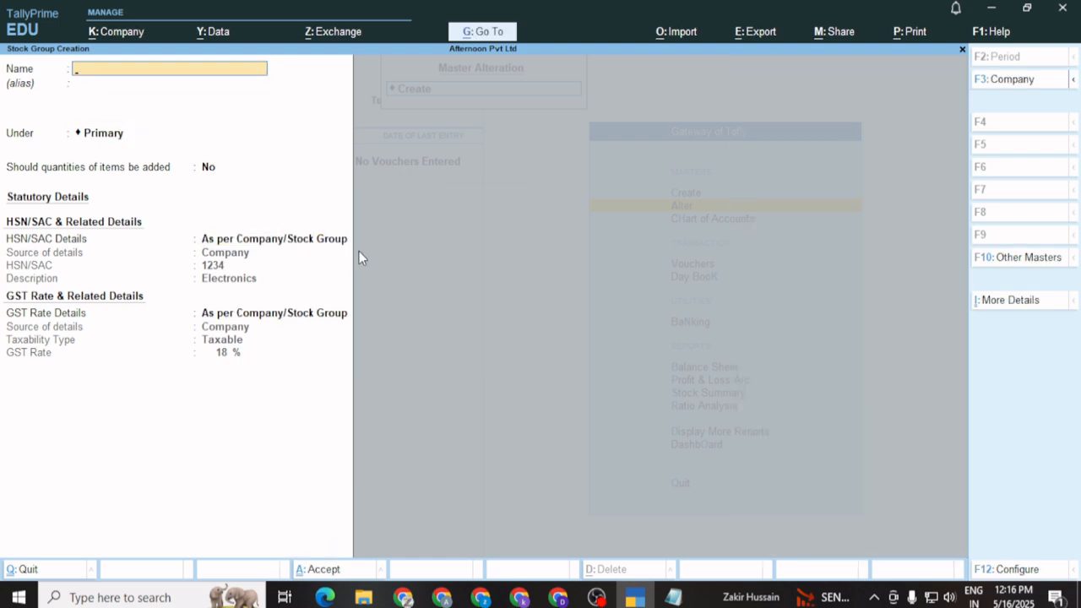
{"action": "key", "text": "Escape"}
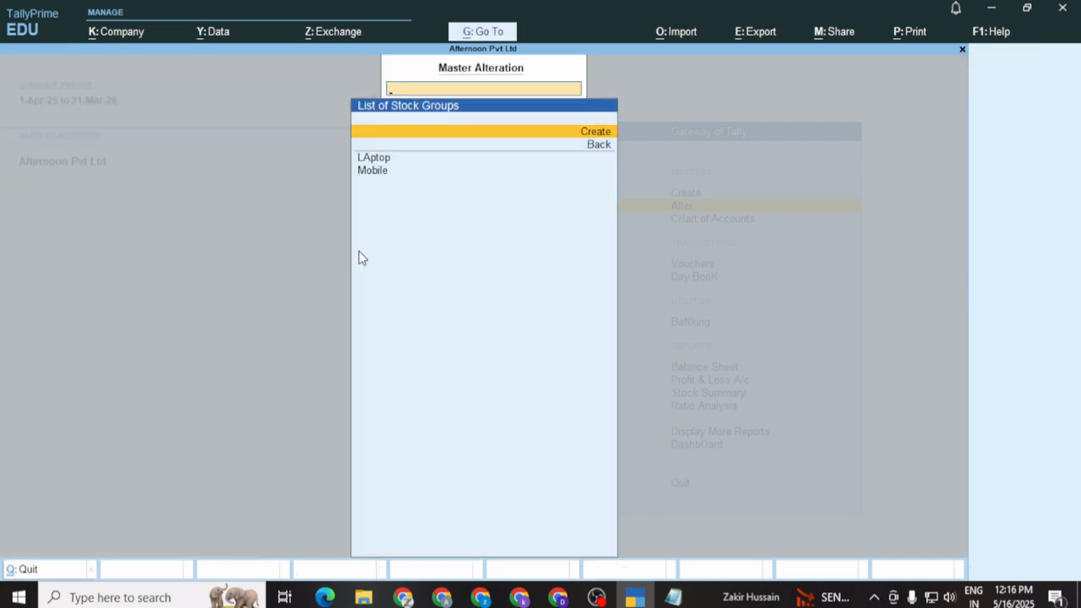
{"action": "key", "text": "Escape"}
{"action": "key", "text": "Down"}
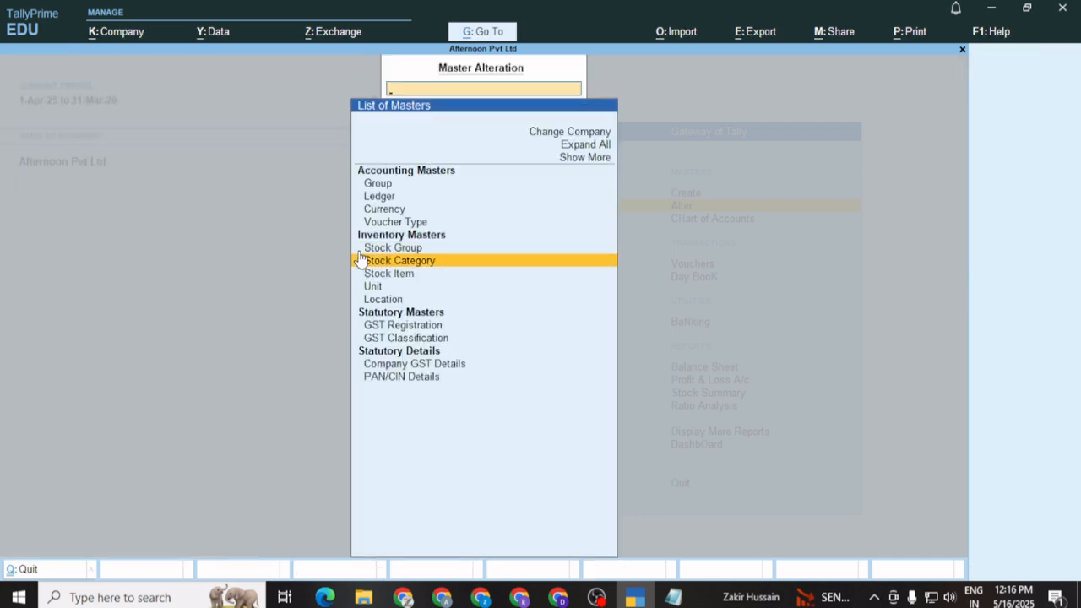
Save the stock category 'LAptop HP 15 inch' under Primary and go back to the masters list
{"action": "key", "text": "Return"}
{"action": "key", "text": "Return"}
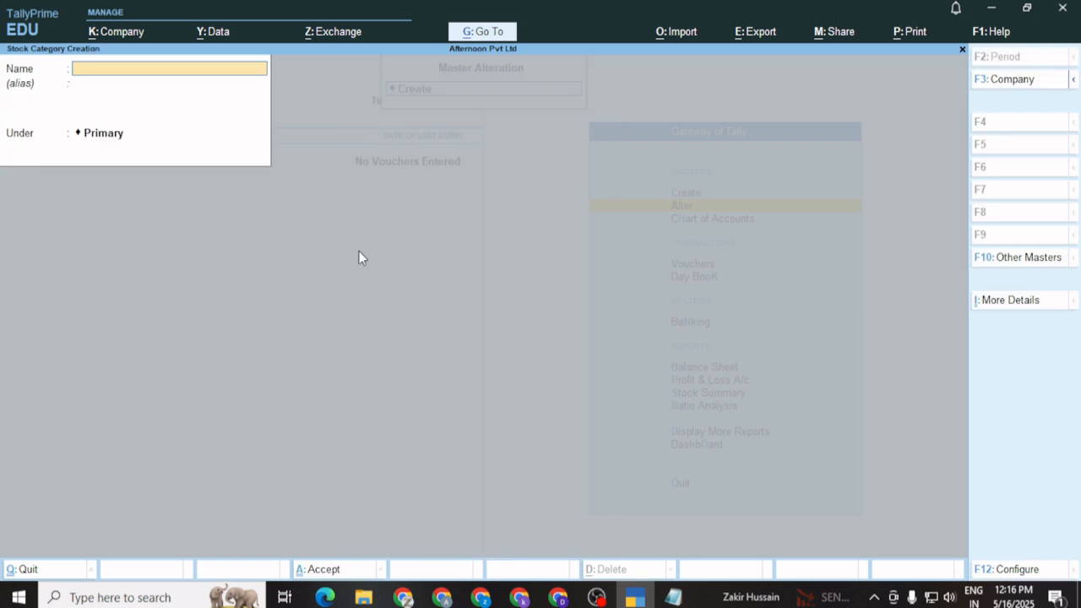
{"action": "type", "text": "LA"}
{"action": "key", "text": "BackSpace"}
{"action": "key", "text": "BackSpace"}
{"action": "type", "text": "LAptop HP 15"}
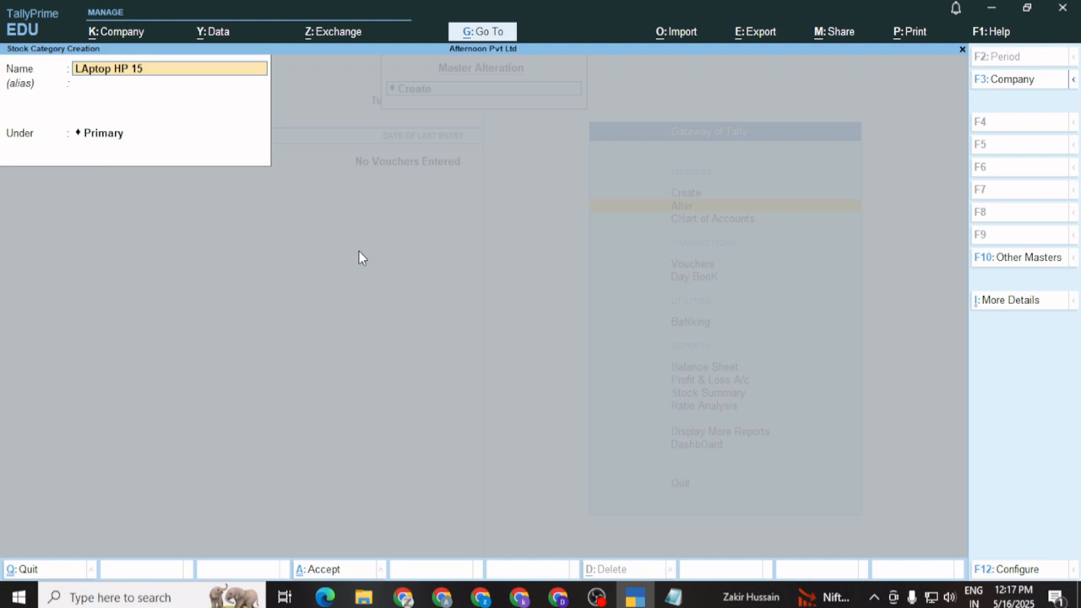
{"action": "type", "text": " inch"}
{"action": "key", "text": "Return"}
{"action": "key", "text": "Return"}
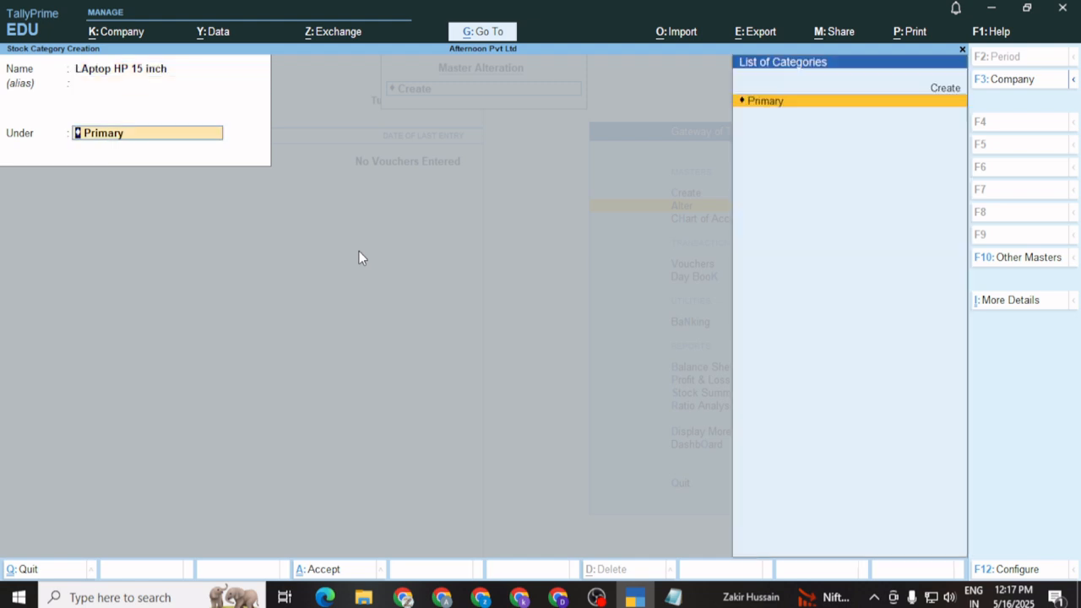
{"action": "key", "text": "Return"}
{"action": "key", "text": "Return"}
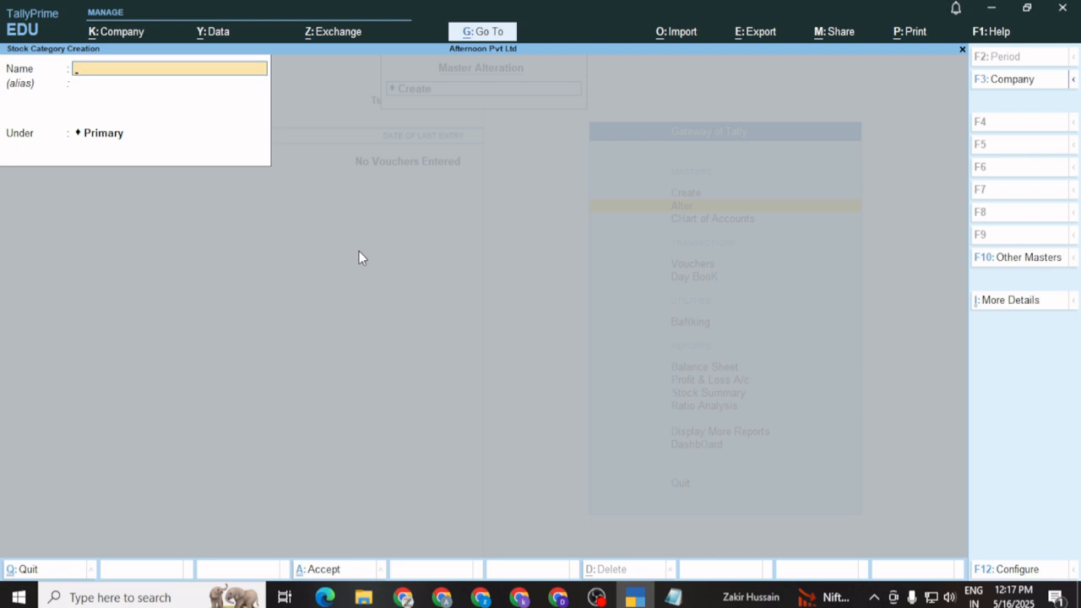
{"action": "key", "text": "Escape"}
{"action": "key", "text": "Return"}
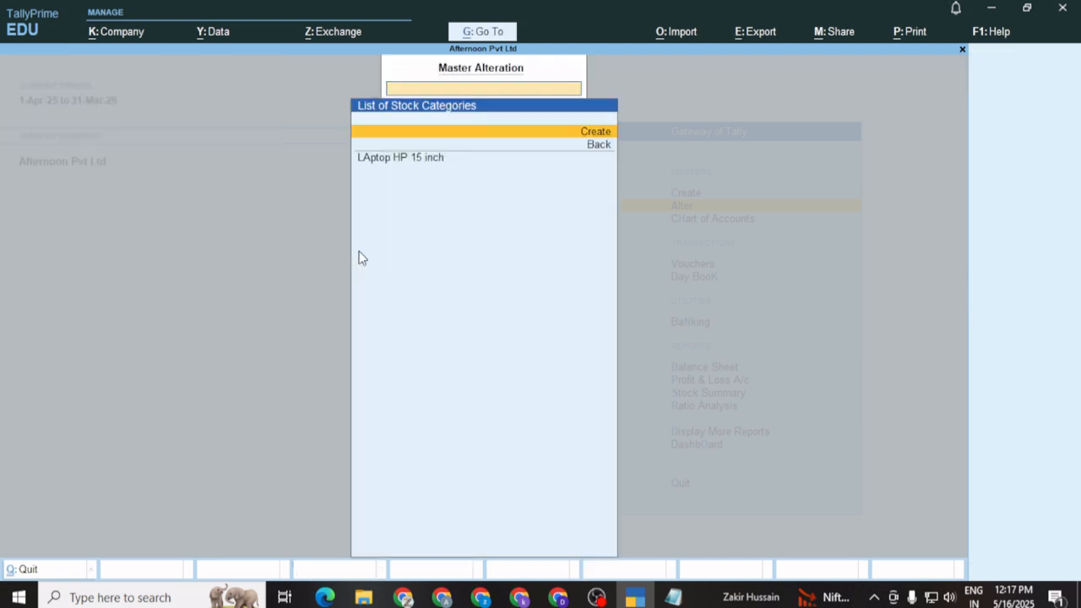
{"action": "key", "text": "Down"}
{"action": "key", "text": "Return"}
{"action": "key", "text": "Down"}
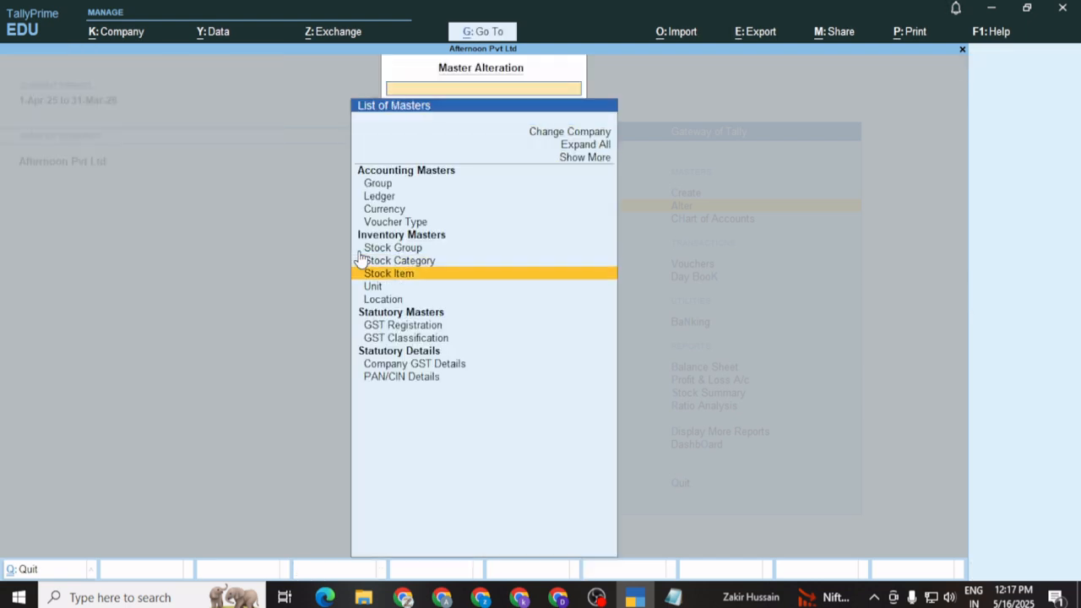
{"action": "key", "text": "Return"}
{"action": "key", "text": "Return"}
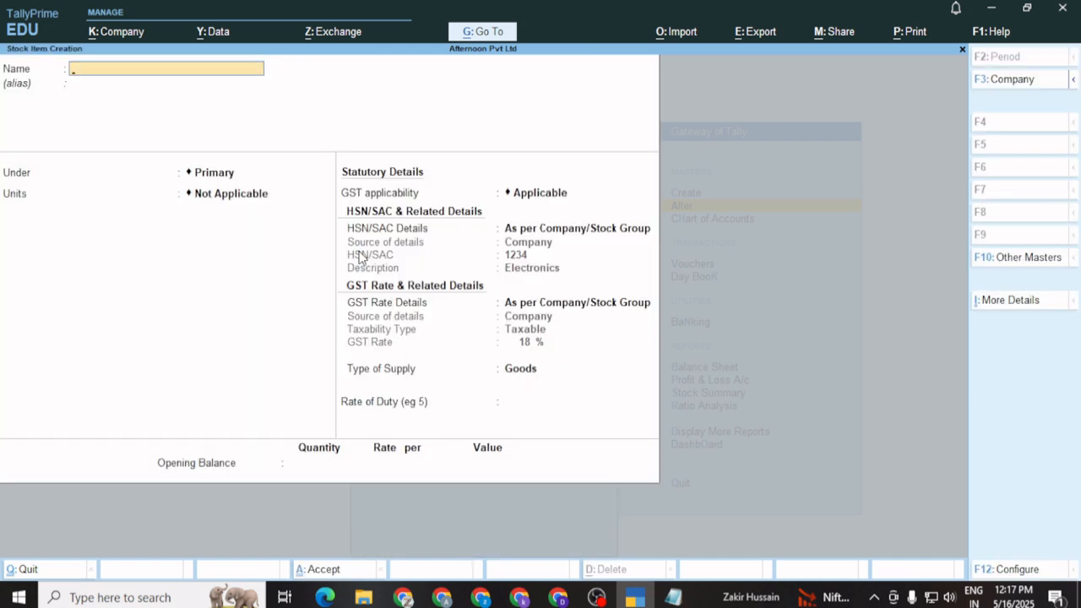
Name the stock item 'Laptop HP 15 inch 8 GB RAM' under Primary with unit Pcs and default GST details
{"action": "type", "text": "Laptop HP 15 inch 8 GB RAM"}
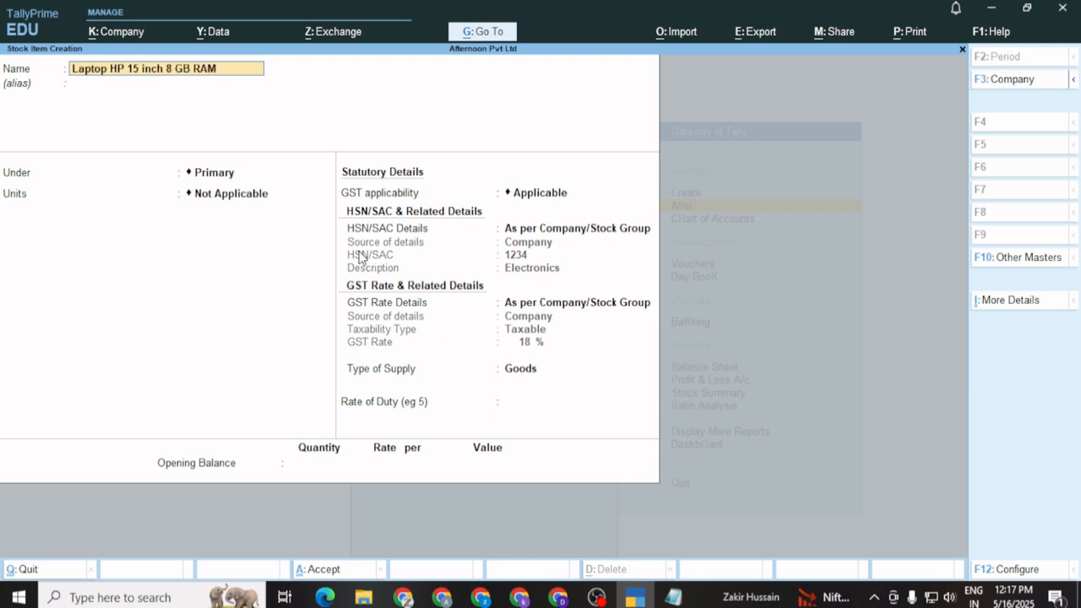
{"action": "key", "text": "Return"}
{"action": "key", "text": "Return"}
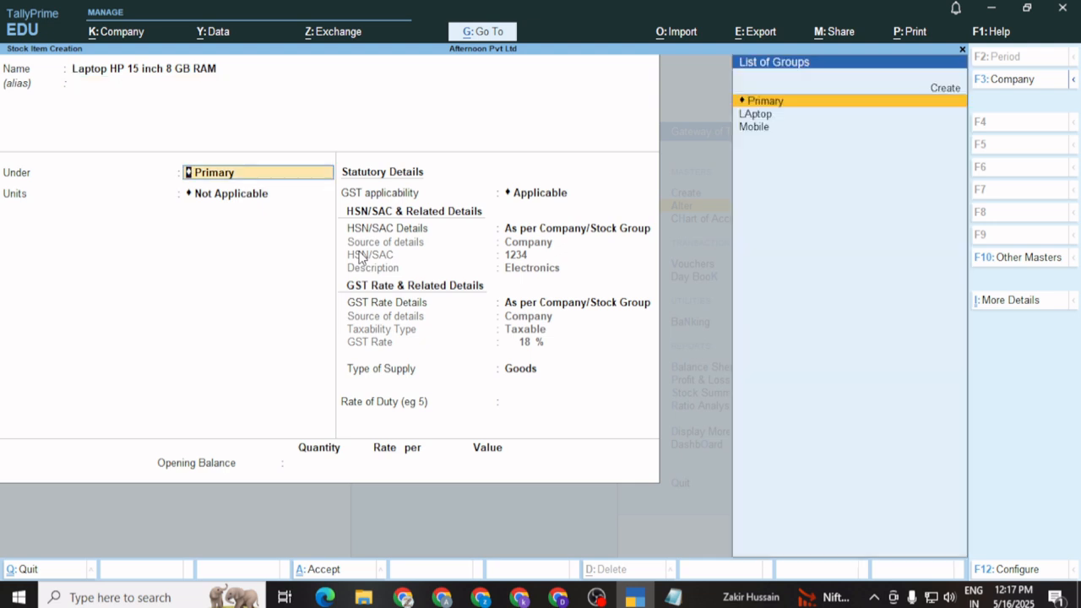
{"action": "key", "text": "Return"}
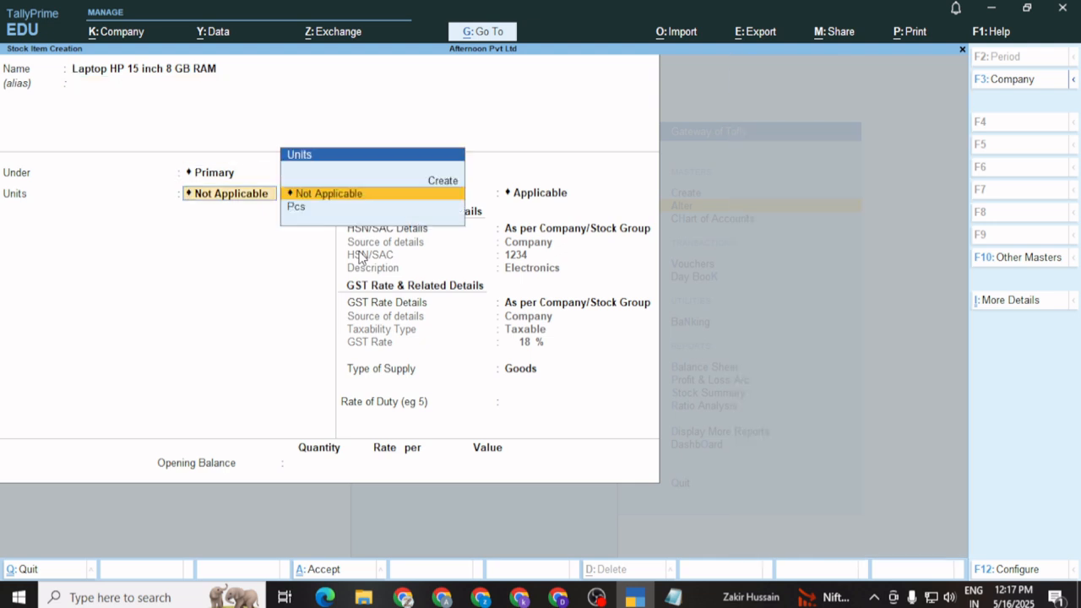
{"action": "key", "text": "Down"}
{"action": "key", "text": "Return"}
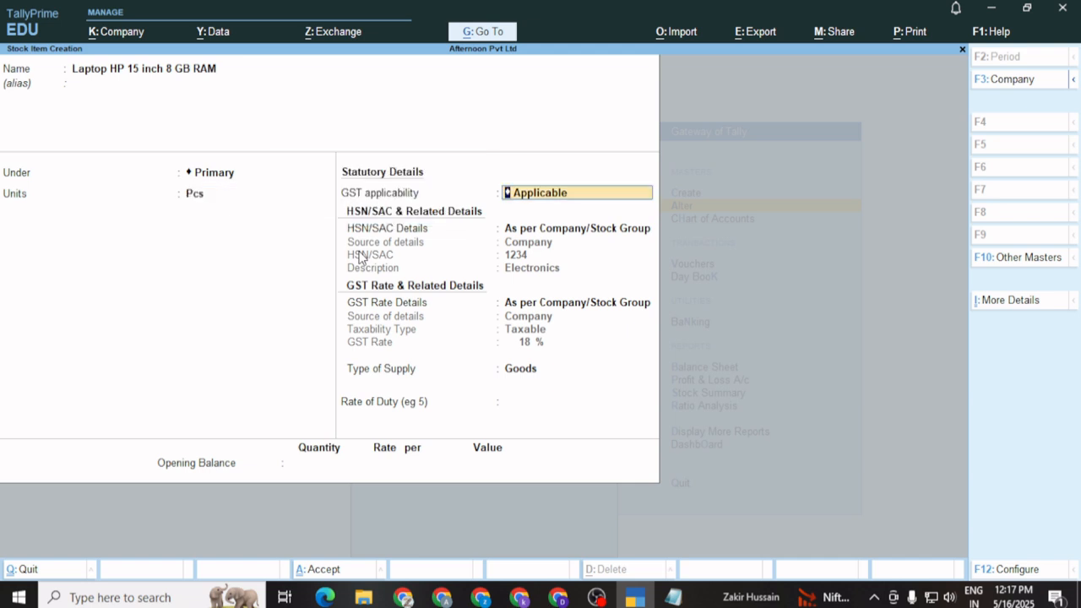
{"action": "key", "text": "Return"}
{"action": "key", "text": "Return"}
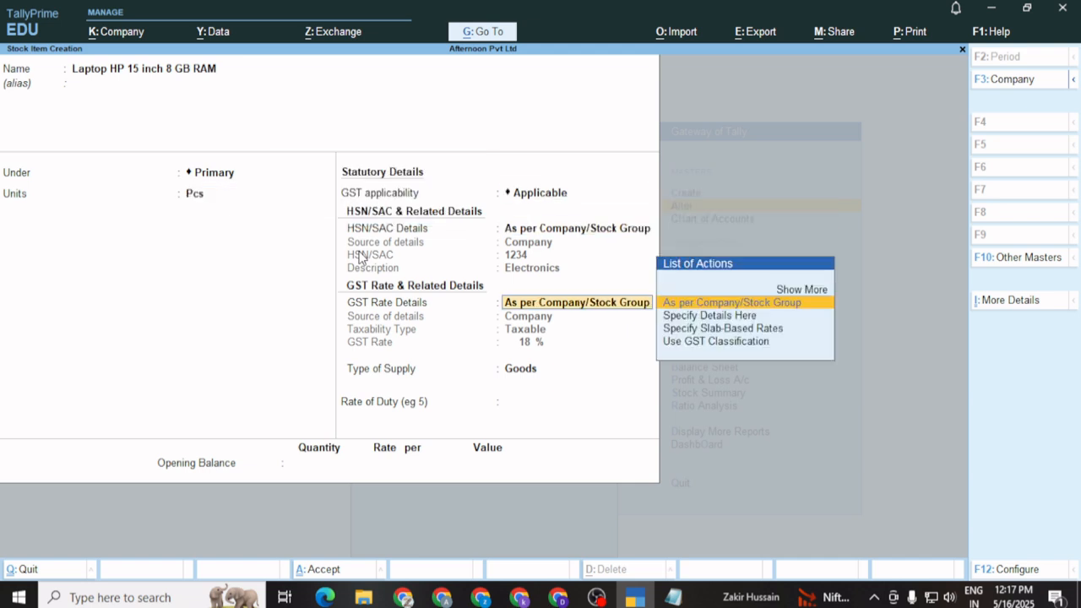
{"action": "key", "text": "Return"}
{"action": "key", "text": "Return"}
{"action": "key", "text": "Return"}
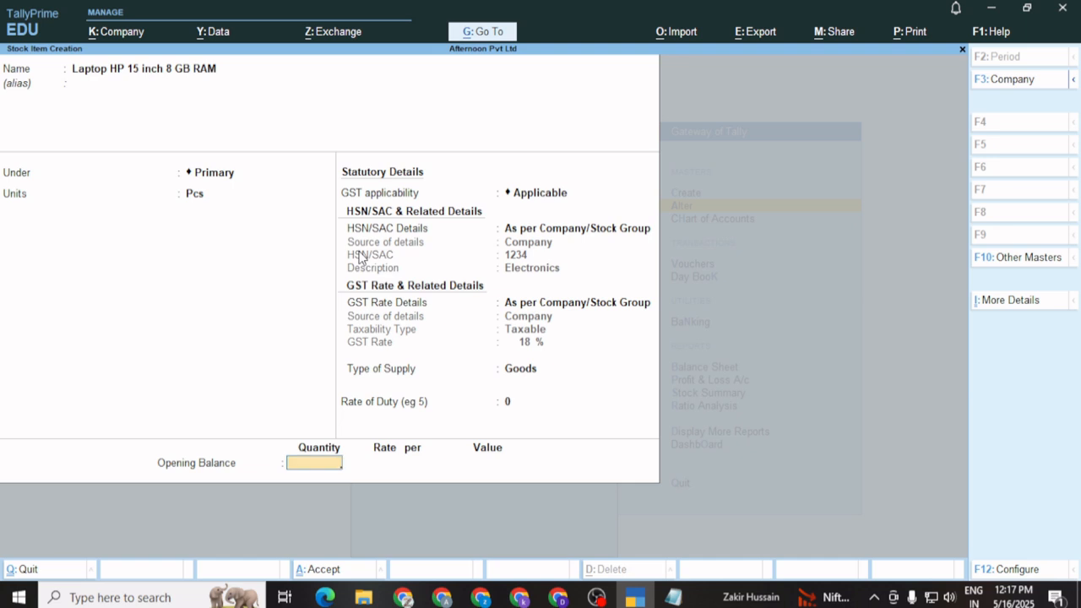
Enter an opening balance of 5 Pcs at 14,500 per Pcs and save the item
{"action": "type", "text": "14500"}
{"action": "key", "text": "Return"}
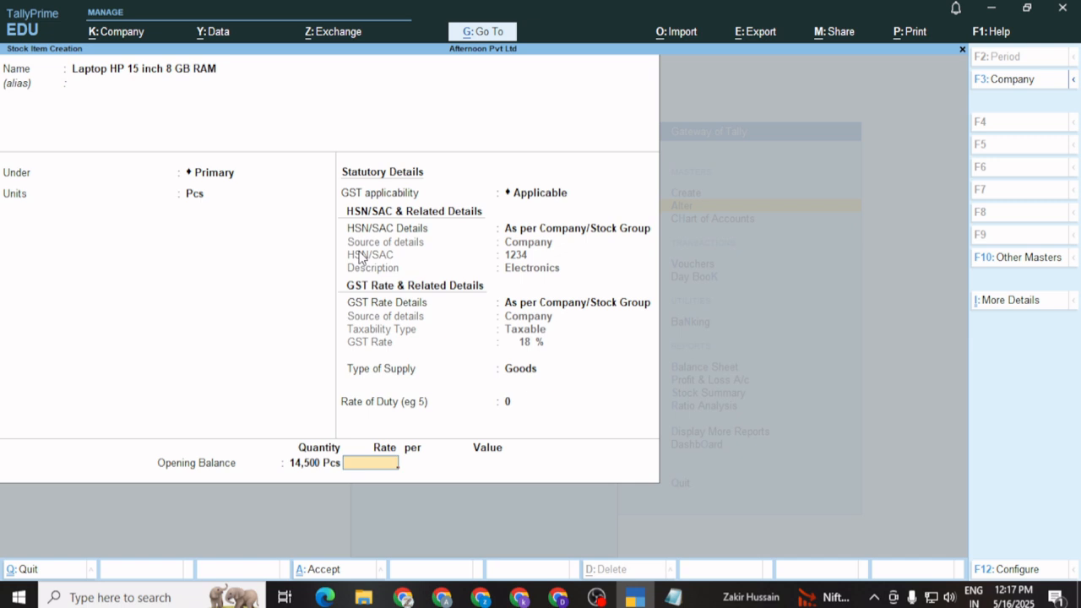
{"action": "key", "text": "BackSpace"}
{"action": "type", "text": "5"}
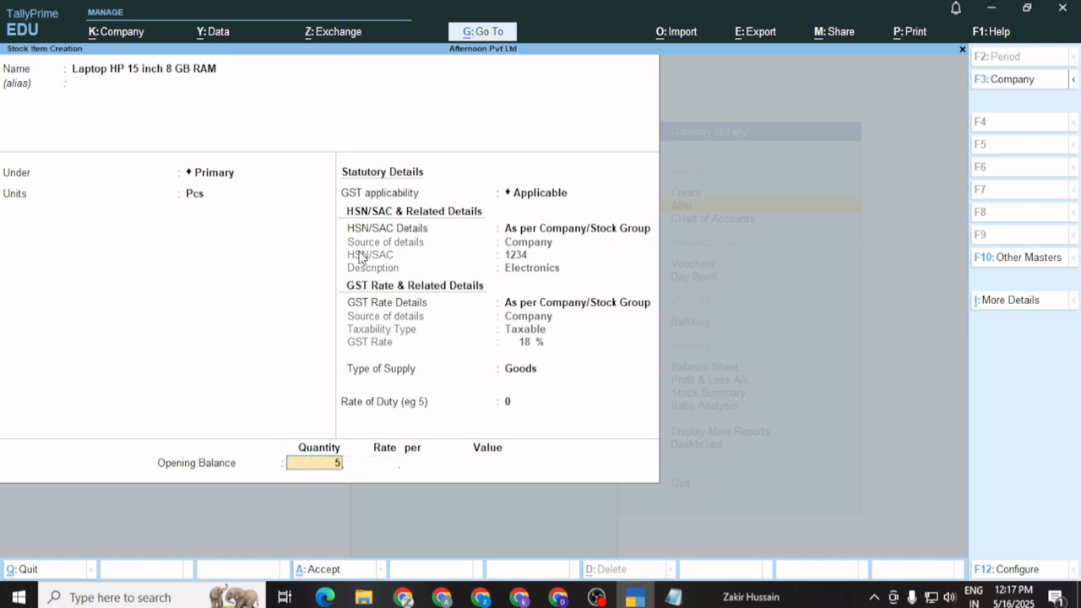
{"action": "key", "text": "Return"}
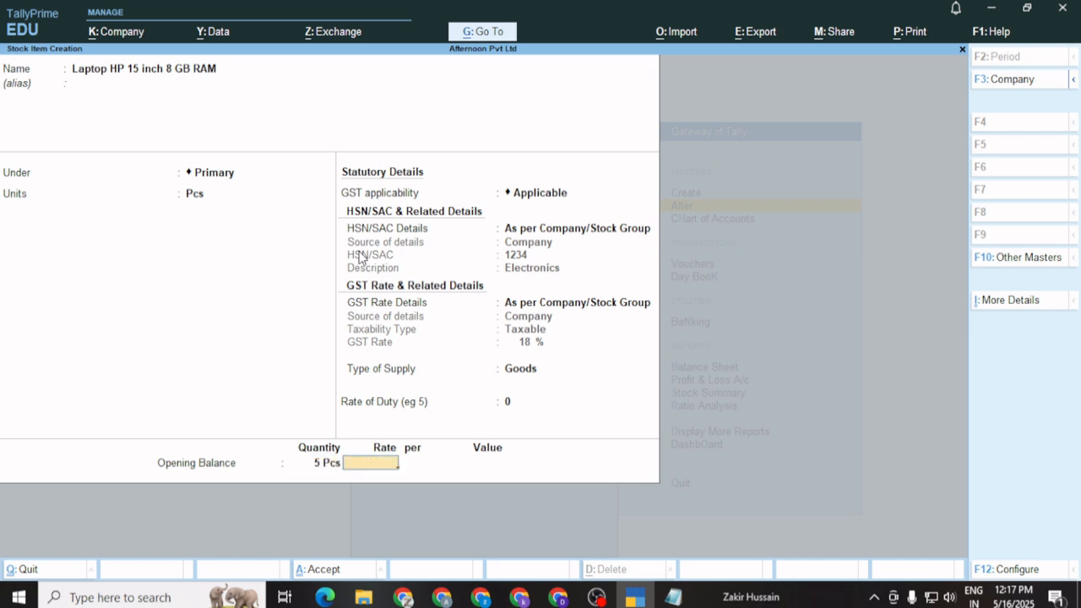
{"action": "type", "text": "14500"}
{"action": "key", "text": "Return"}
{"action": "key", "text": "Return"}
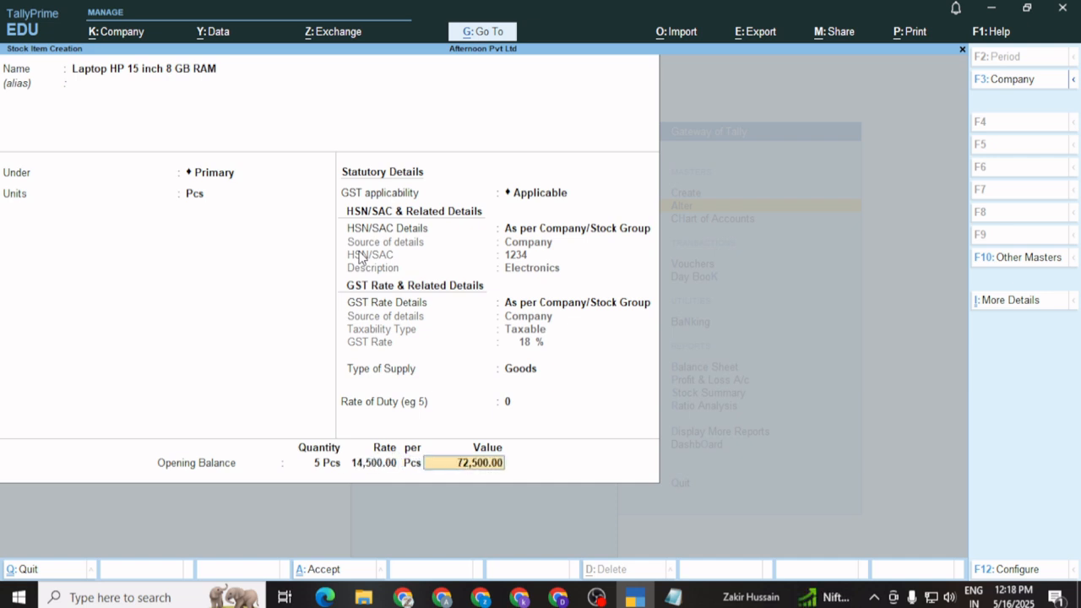
{"action": "key", "text": "Return"}
{"action": "key", "text": "Return"}
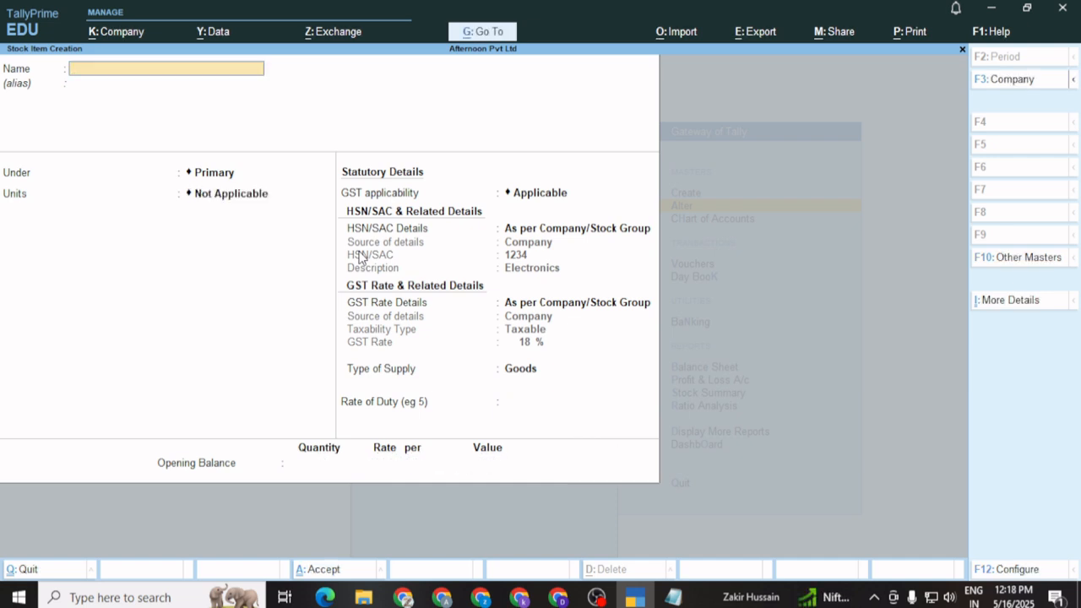
Close the stock item form and start creating a new stock location
{"action": "key", "text": "Escape"}
{"action": "key", "text": "Return"}
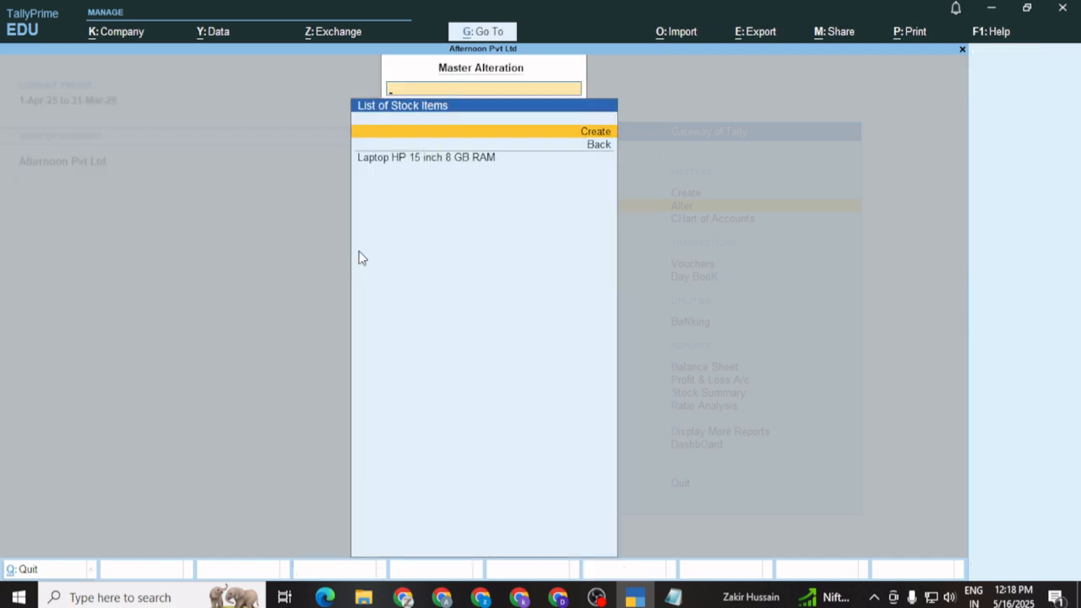
{"action": "key", "text": "Escape"}
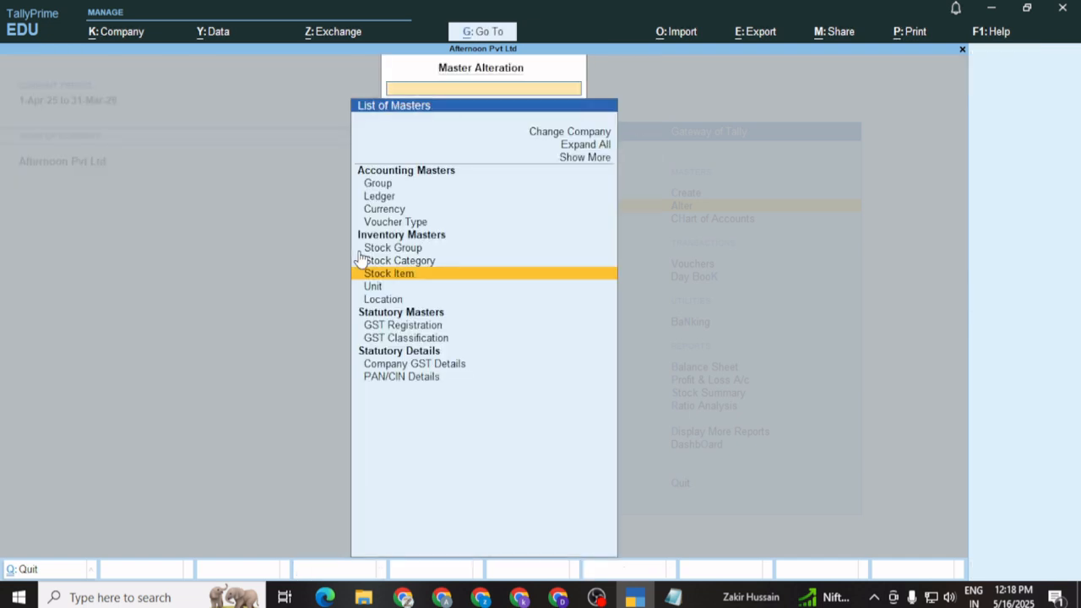
{"action": "key", "text": "Down"}
{"action": "key", "text": "Down"}
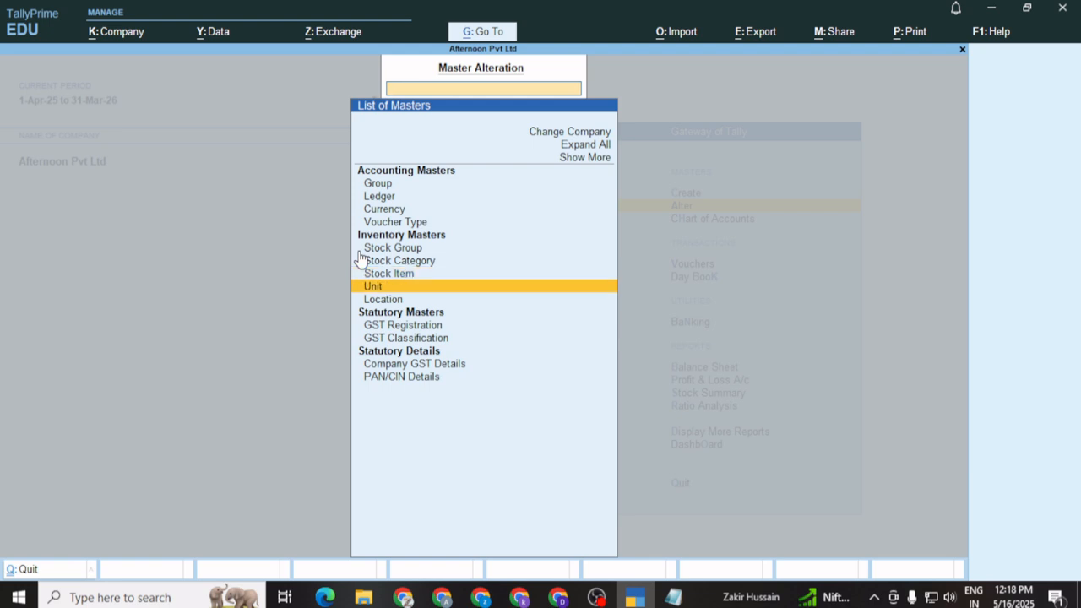
{"action": "key", "text": "Return"}
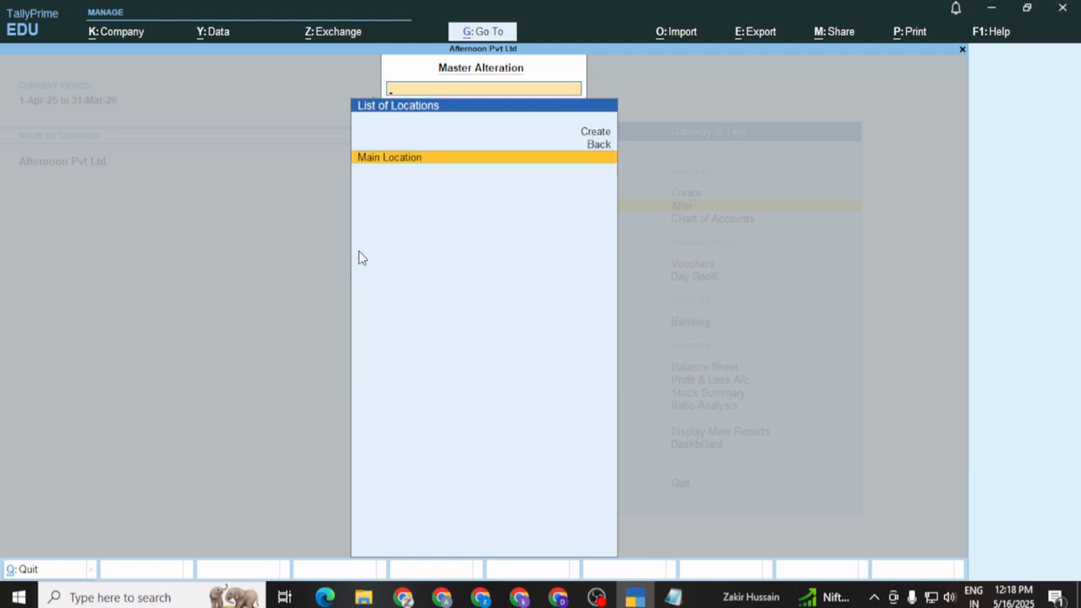
{"action": "key", "text": "Up"}
{"action": "key", "text": "Up"}
{"action": "key", "text": "Return"}
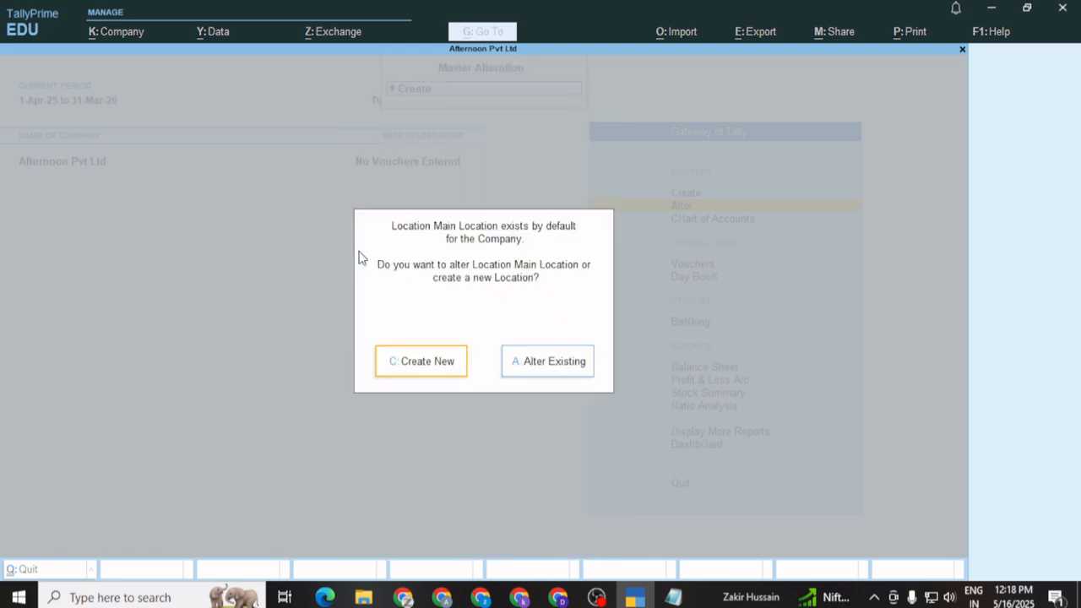
Save the location 'Delhi' under Primary and back out to the Gateway of Tally
{"action": "type", "text": "c"}
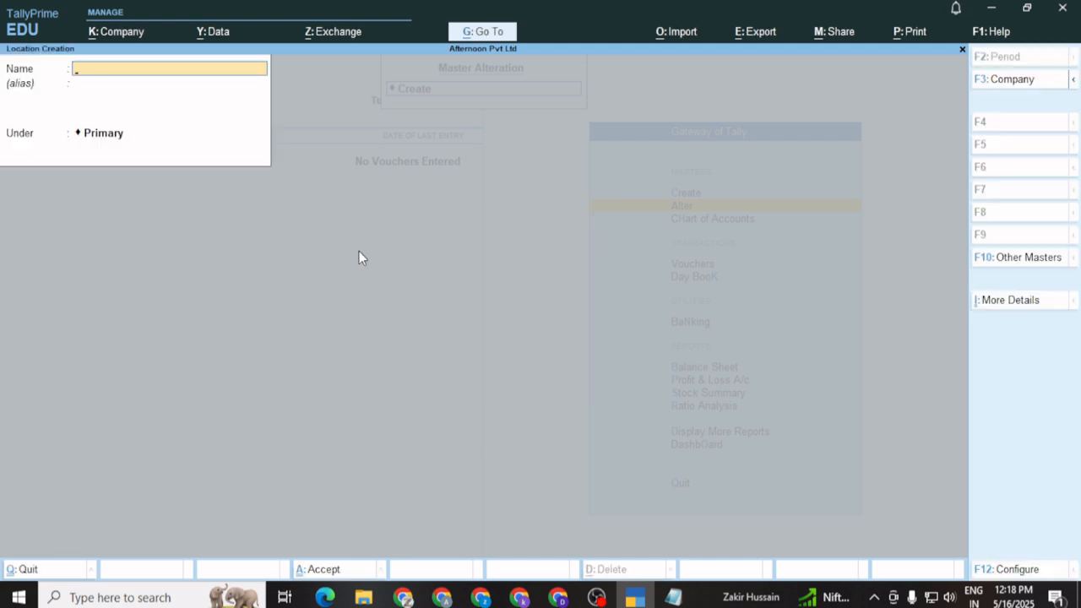
{"action": "type", "text": "Delhi"}
{"action": "key", "text": "Return"}
{"action": "key", "text": "Return"}
{"action": "key", "text": "Return"}
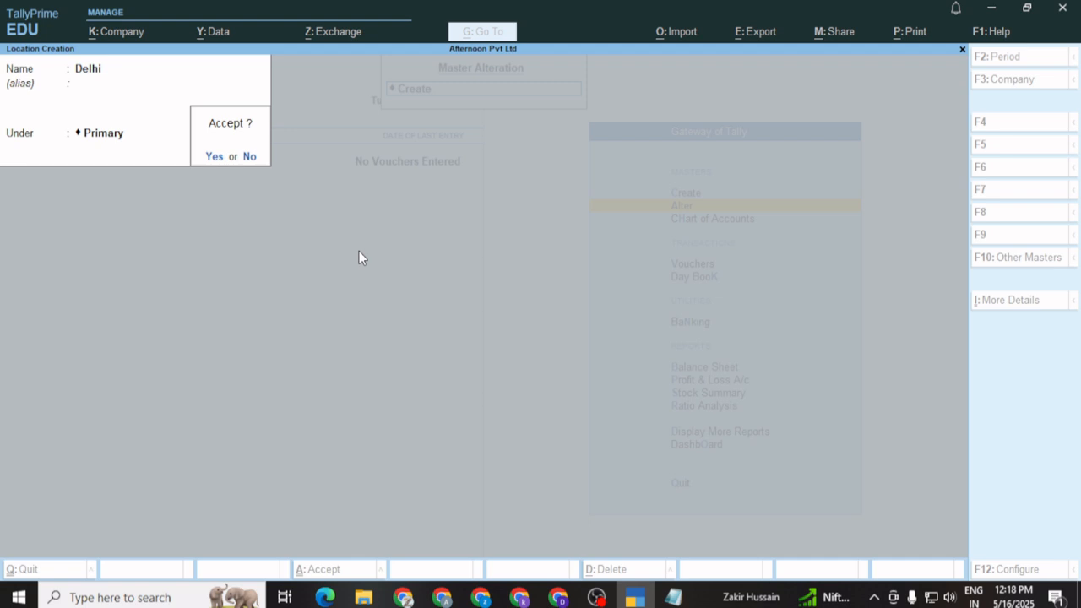
{"action": "key", "text": "Return"}
{"action": "key", "text": "Escape"}
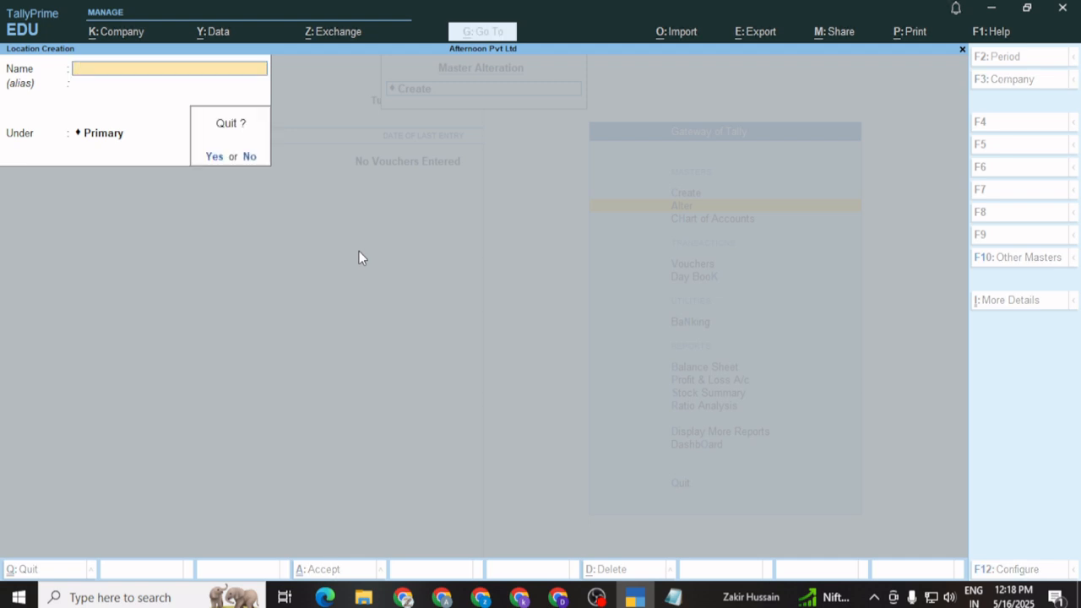
{"action": "key", "text": "Return"}
{"action": "key", "text": "BackSpace"}
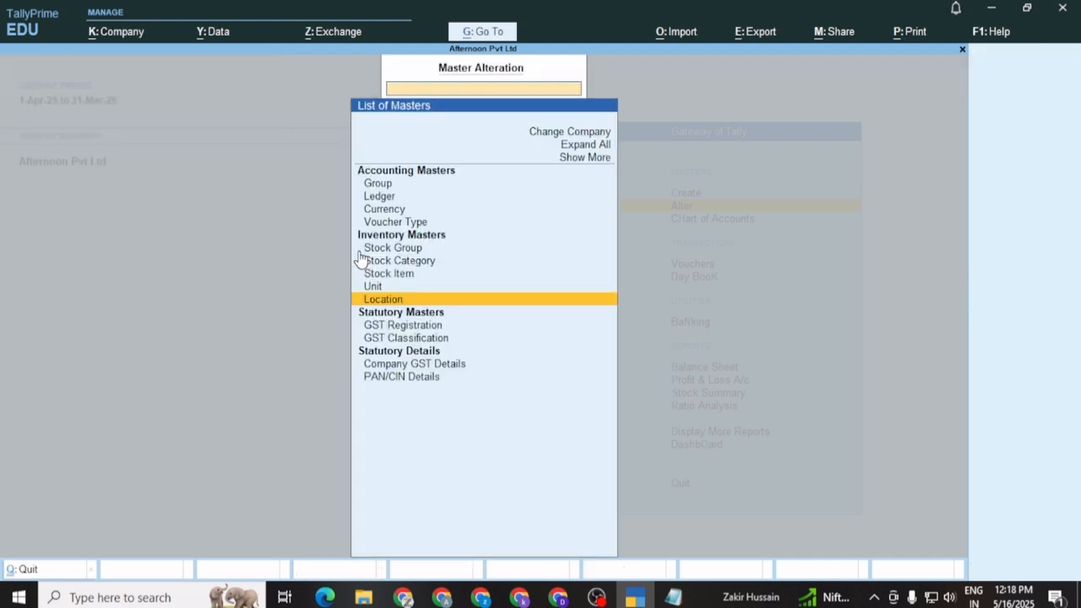
{"action": "key", "text": "Escape"}
{"action": "key", "text": "Down"}
{"action": "key", "text": "Down"}
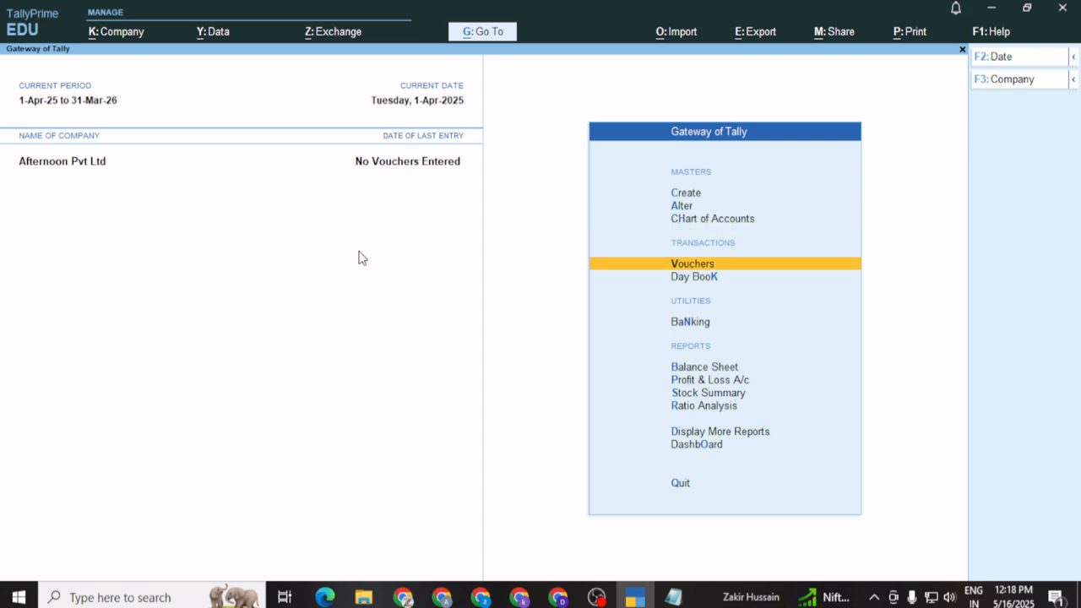
Start a new ledger named 'IGST' placed under Duties & Taxes
{"action": "key", "text": "Up"}
{"action": "key", "text": "Up"}
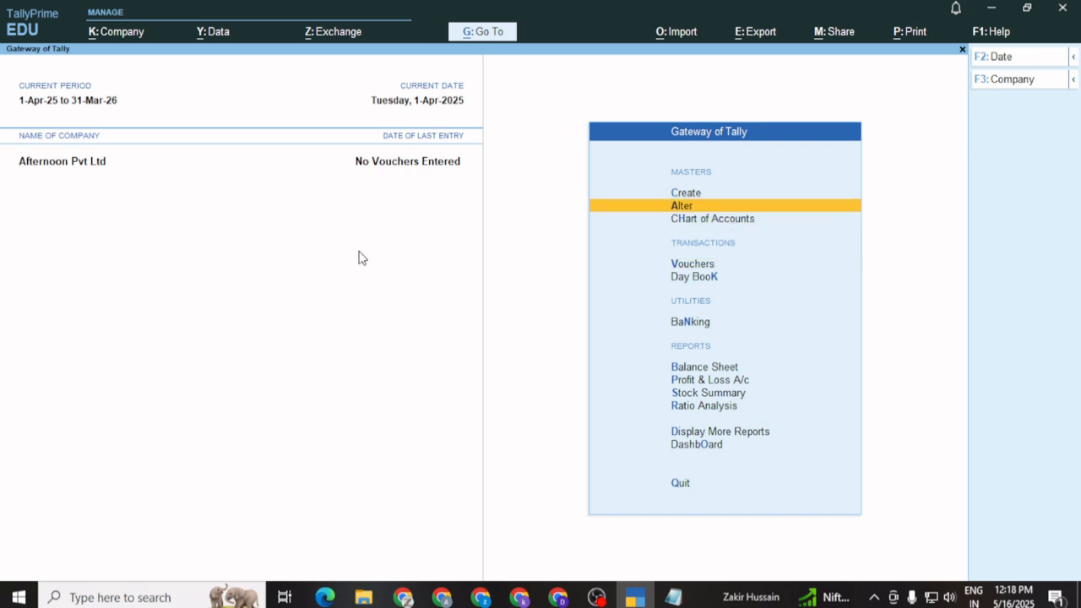
{"action": "key", "text": "Up"}
{"action": "key", "text": "Return"}
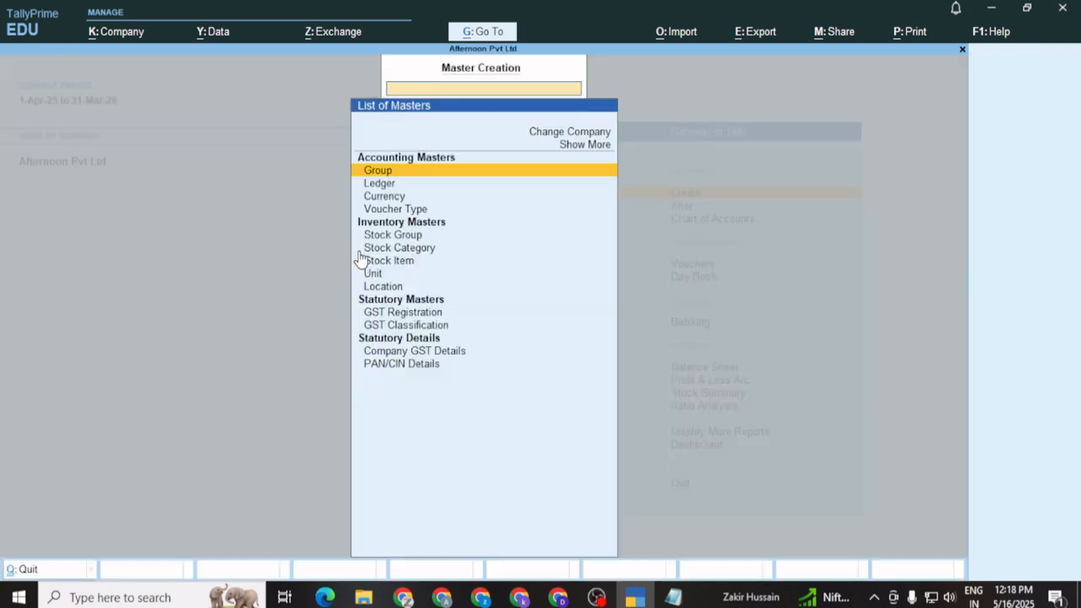
{"action": "key", "text": "Down"}
{"action": "key", "text": "Return"}
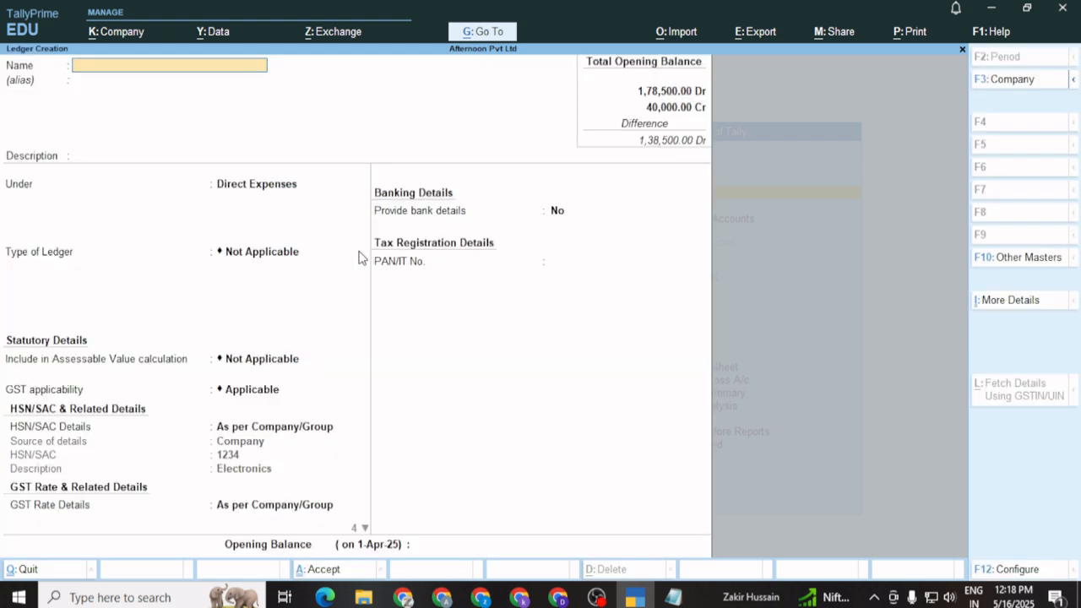
{"action": "type", "text": "IGST"}
{"action": "key", "text": "Return"}
{"action": "key", "text": "Return"}
{"action": "key", "text": "Return"}
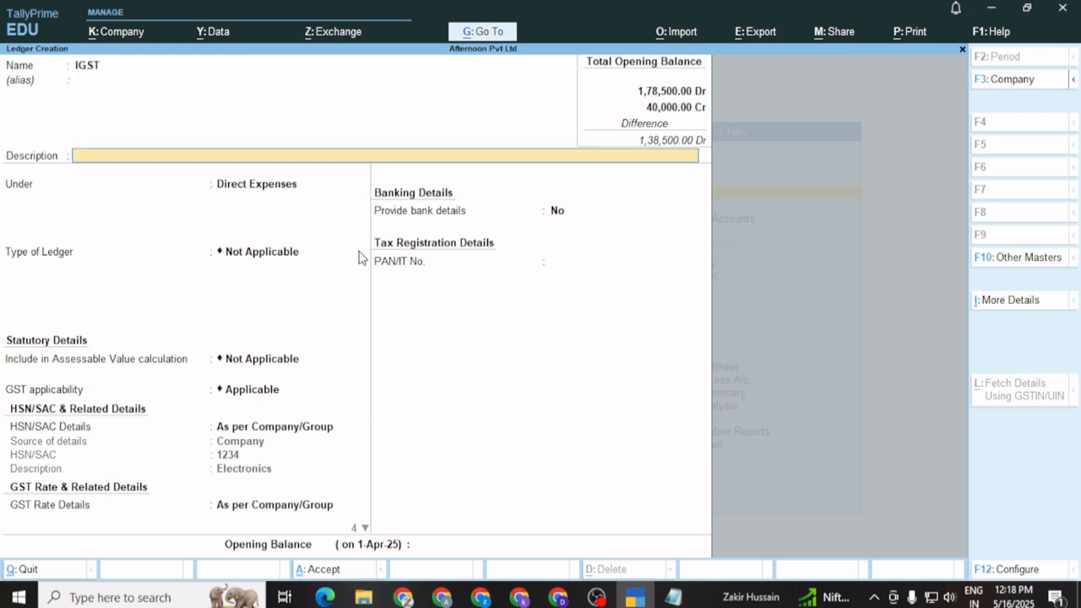
{"action": "key", "text": "Up"}
{"action": "key", "text": "Up"}
{"action": "key", "text": "Up"}
{"action": "key", "text": "Up"}
{"action": "key", "text": "Up"}
{"action": "key", "text": "Up"}
{"action": "key", "text": "Up"}
{"action": "key", "text": "Up"}
{"action": "key", "text": "Up"}
{"action": "key", "text": "Up"}
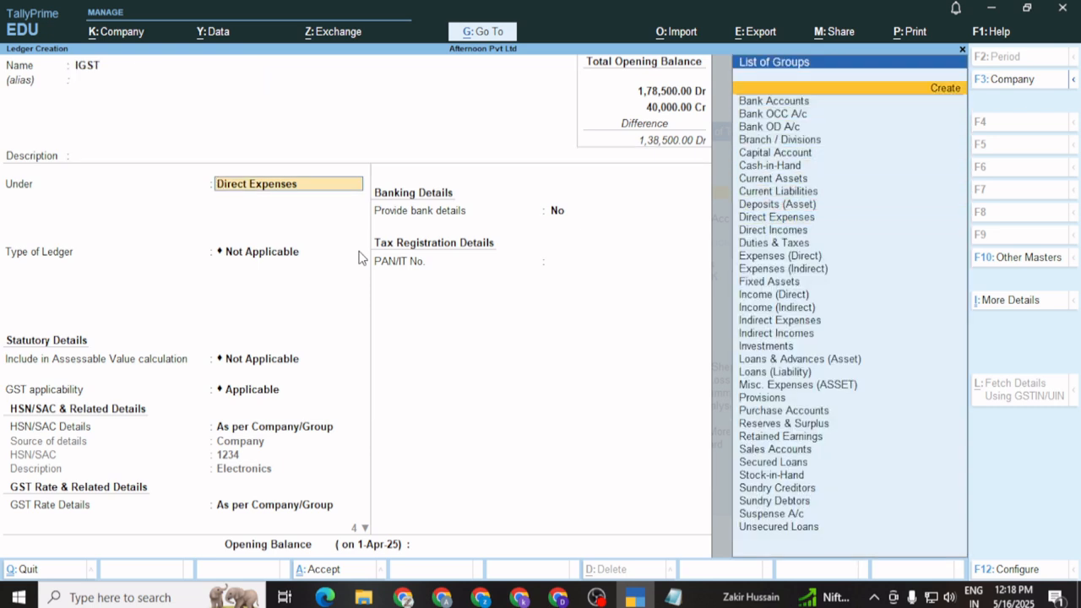
{"action": "key", "text": "Down"}
{"action": "key", "text": "Down"}
{"action": "key", "text": "Down"}
{"action": "key", "text": "Down"}
{"action": "key", "text": "Down"}
{"action": "key", "text": "Down"}
{"action": "key", "text": "Down"}
{"action": "key", "text": "Down"}
{"action": "key", "text": "Down"}
{"action": "key", "text": "Down"}
{"action": "key", "text": "Down"}
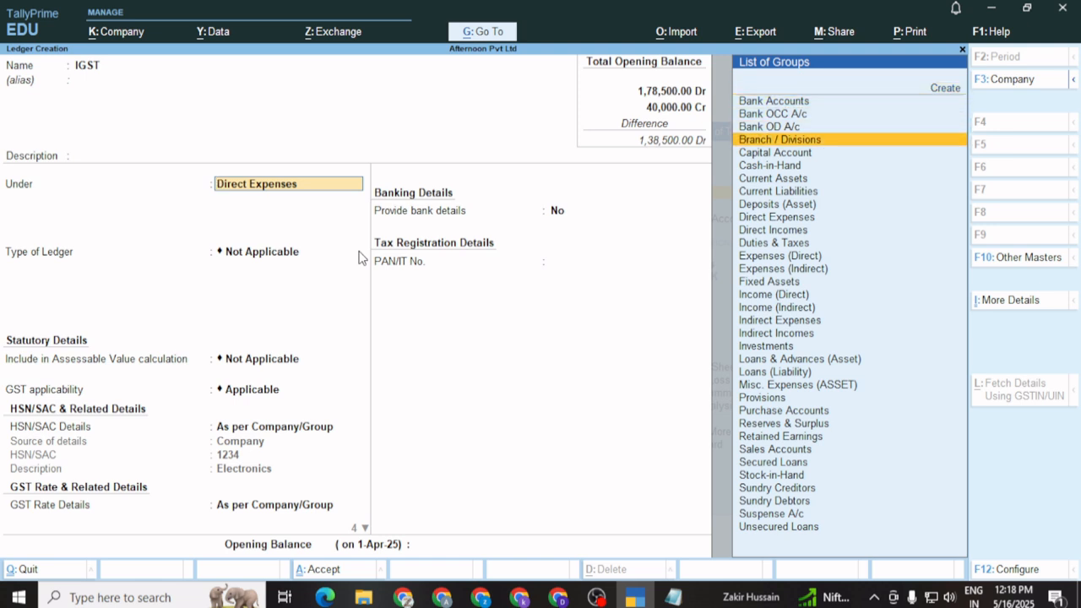
{"action": "key", "text": "Down"}
{"action": "key", "text": "Down"}
{"action": "key", "text": "Down"}
{"action": "key", "text": "Up"}
{"action": "key", "text": "Up"}
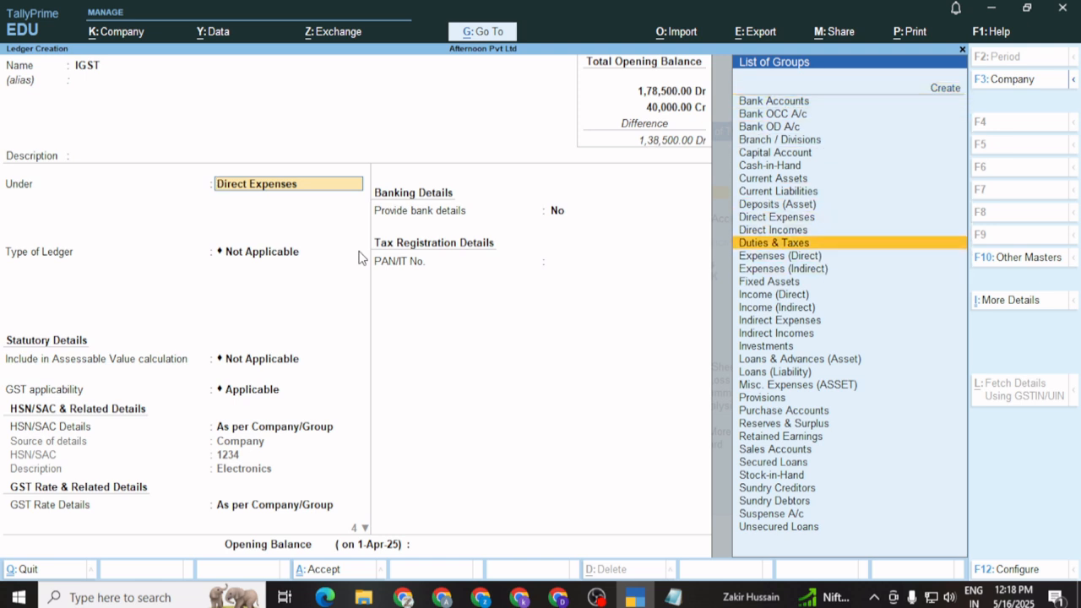
{"action": "key", "text": "Return"}
Set the IGST ledger to GST type IGST at 18%, rounding Not Applicable, no bank details
{"action": "key", "text": "Up"}
{"action": "key", "text": "Return"}
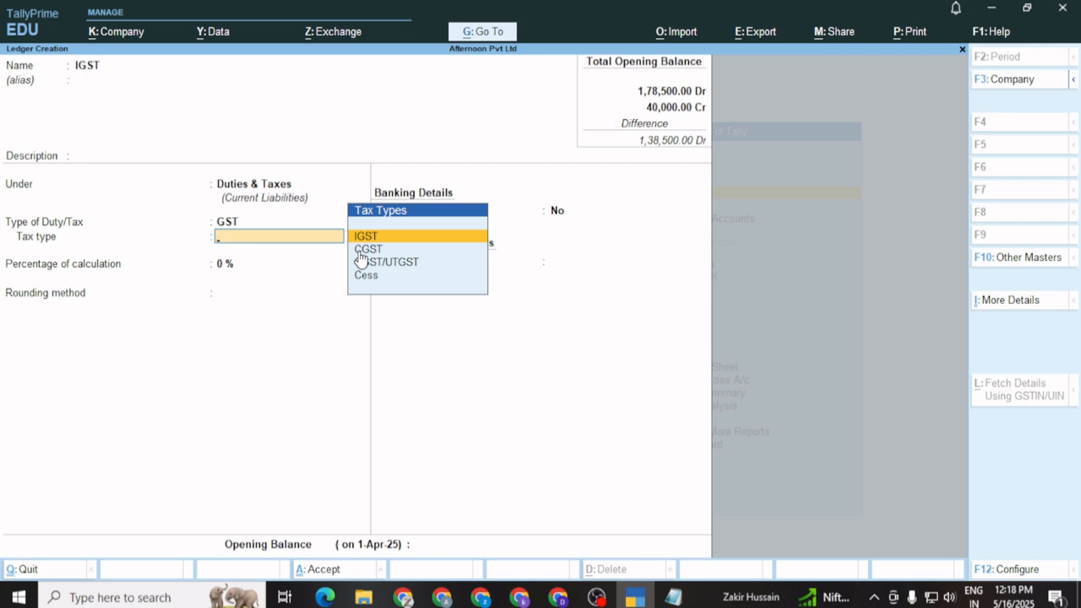
{"action": "key", "text": "Return"}
{"action": "type", "text": "1"}
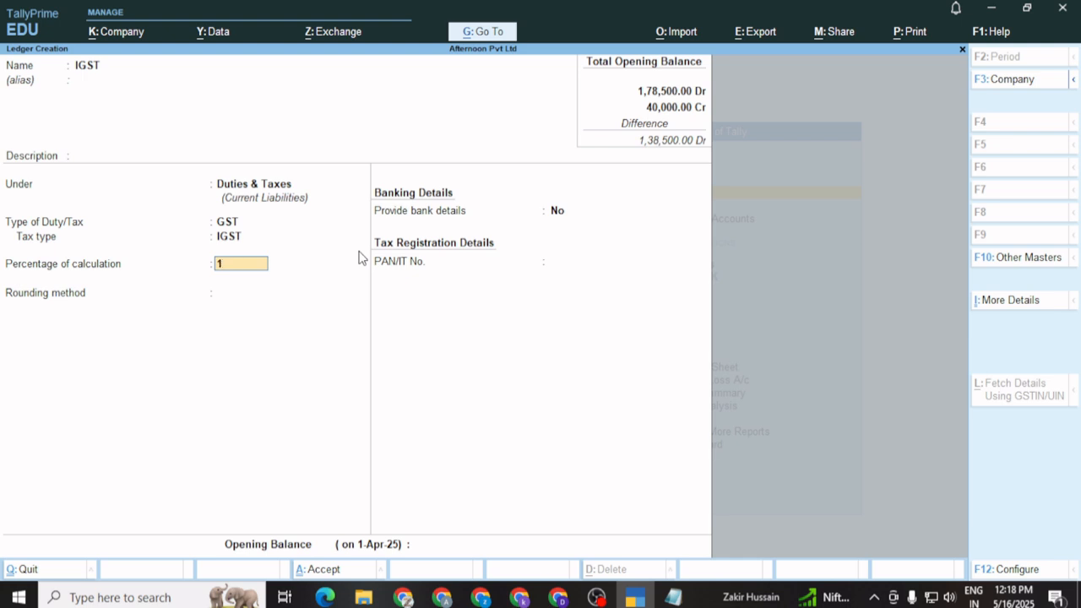
{"action": "type", "text": "8"}
{"action": "key", "text": "Return"}
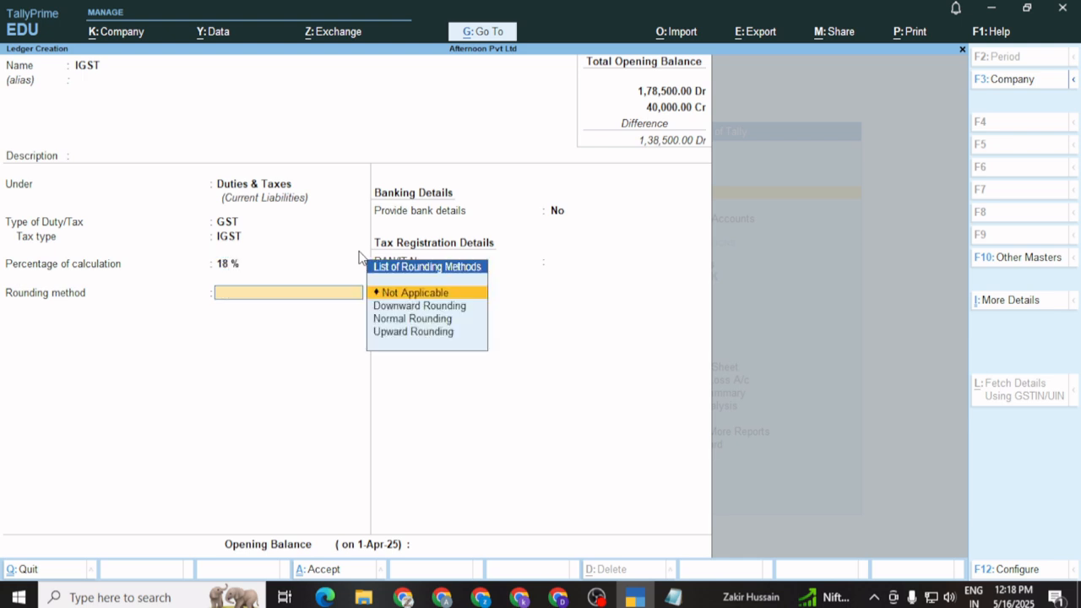
{"action": "key", "text": "Return"}
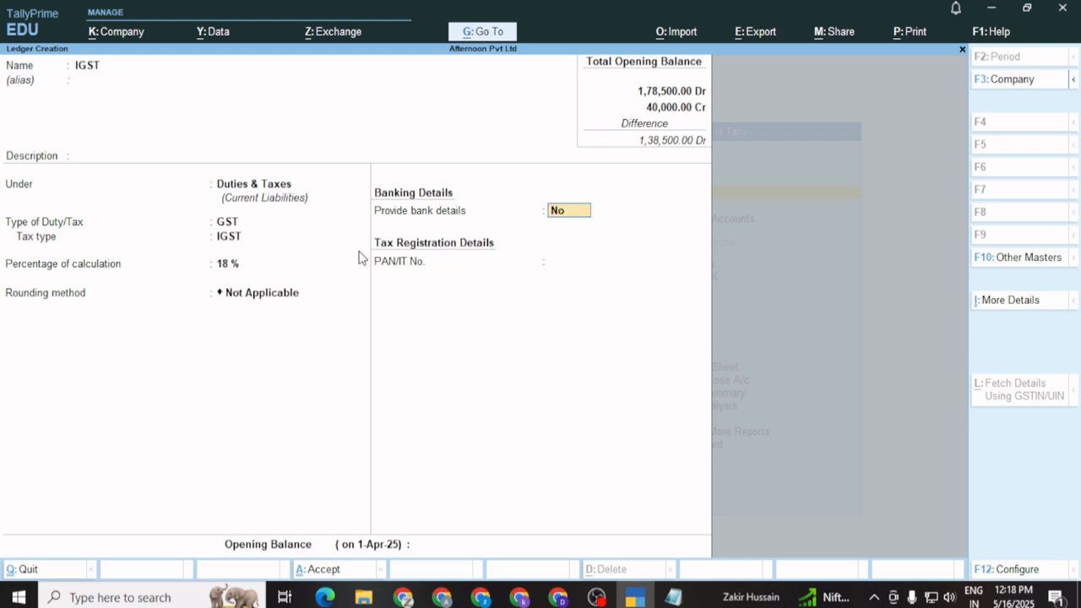
{"action": "key", "text": "Return"}
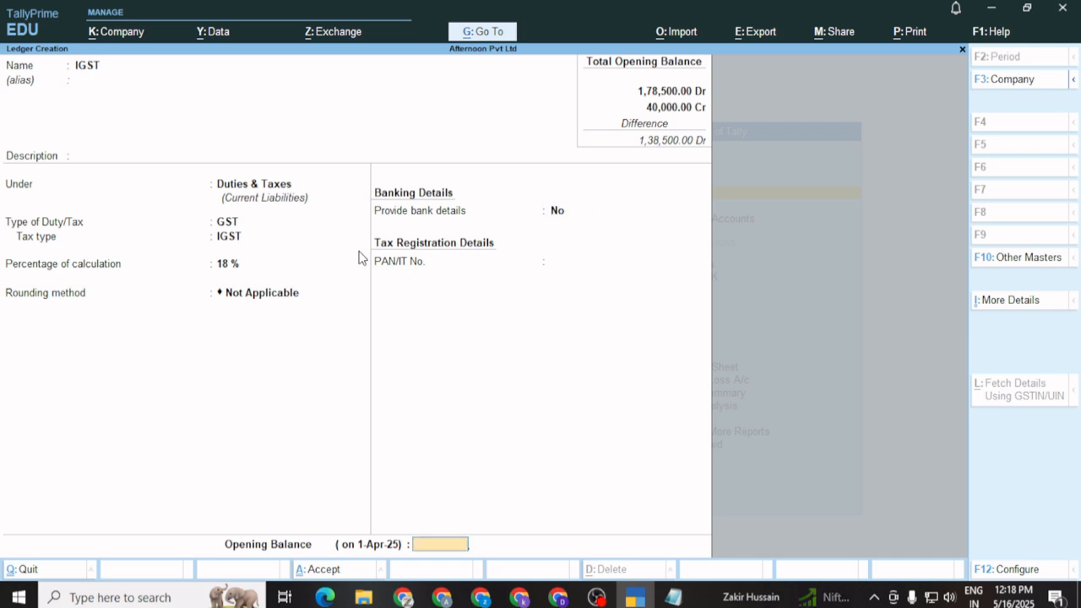
{"action": "key", "text": "Return"}
Save the IGST ledger and create an 'SGST' ledger under Duties & Taxes, SGST/UTGST at 9%
{"action": "key", "text": "Return"}
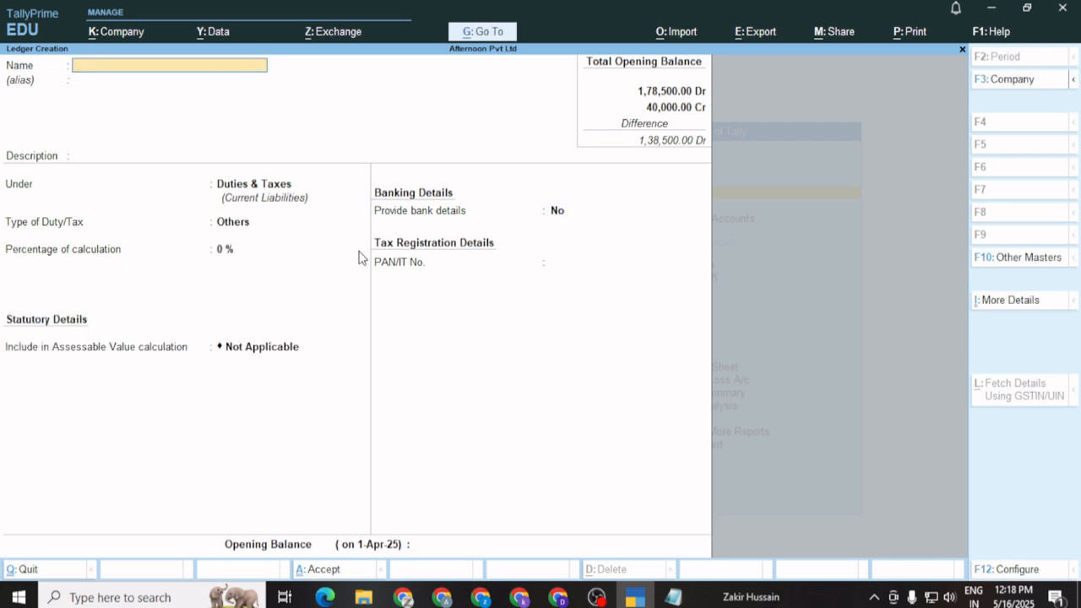
{"action": "type", "text": "SGST"}
{"action": "key", "text": "Return"}
{"action": "key", "text": "Return"}
{"action": "key", "text": "Return"}
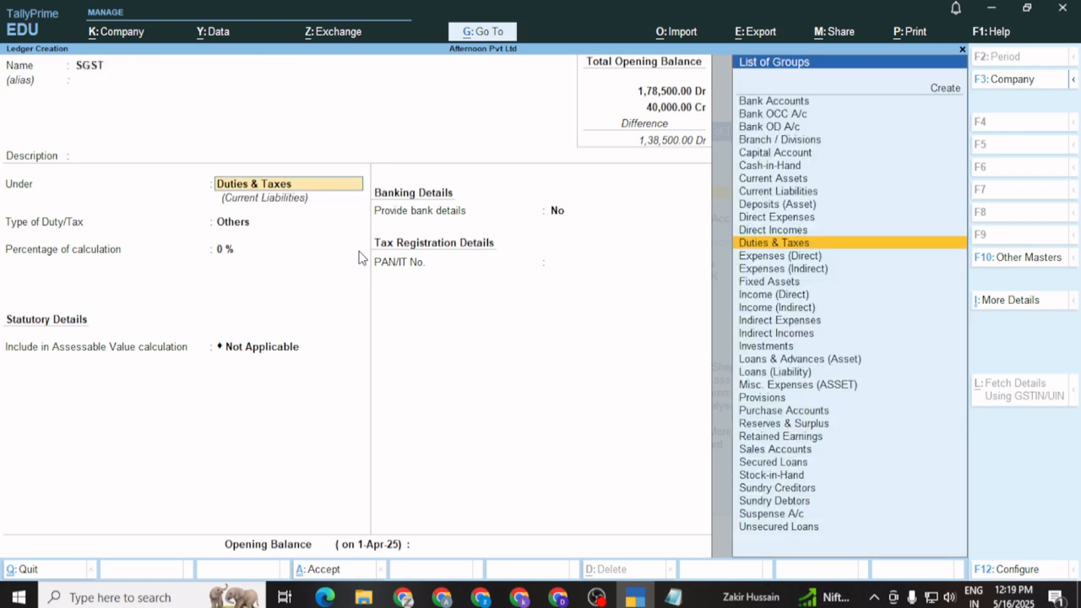
{"action": "key", "text": "Return"}
{"action": "key", "text": "Up"}
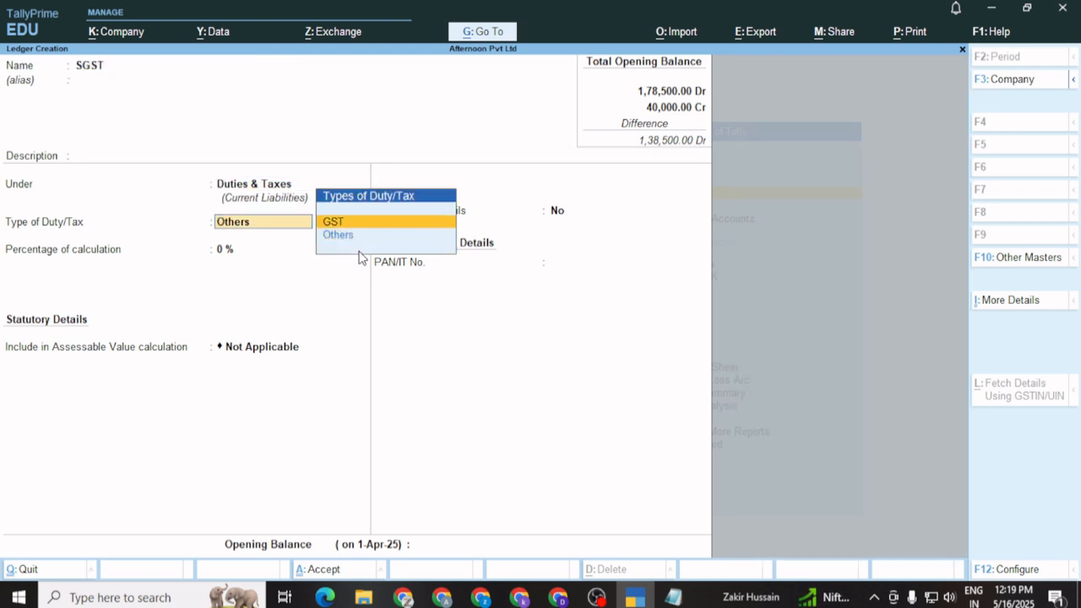
{"action": "key", "text": "Return"}
{"action": "key", "text": "Down"}
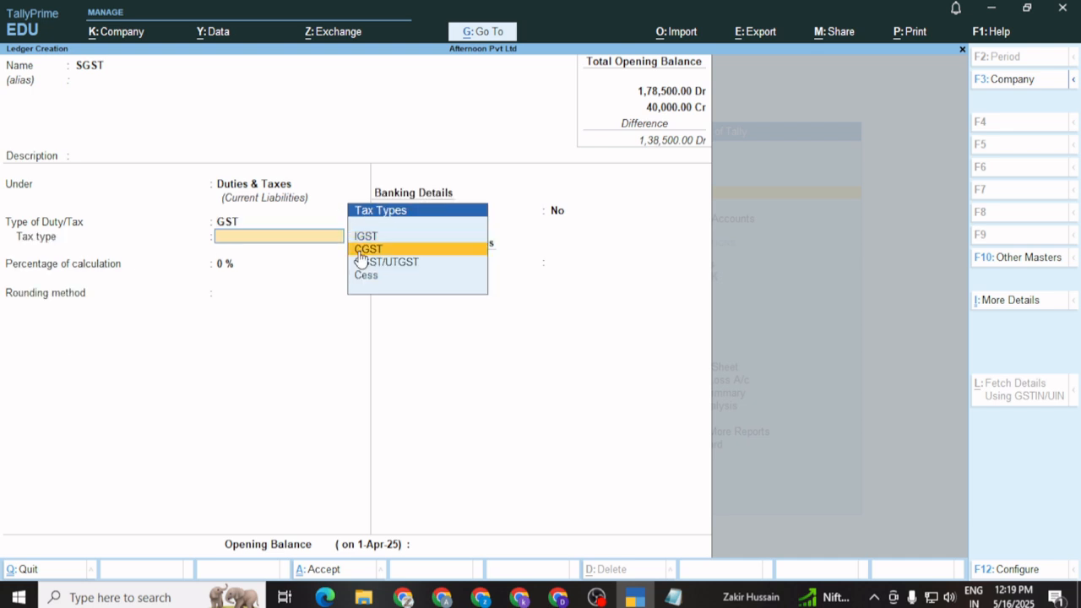
{"action": "key", "text": "Down"}
{"action": "key", "text": "Return"}
{"action": "type", "text": "9"}
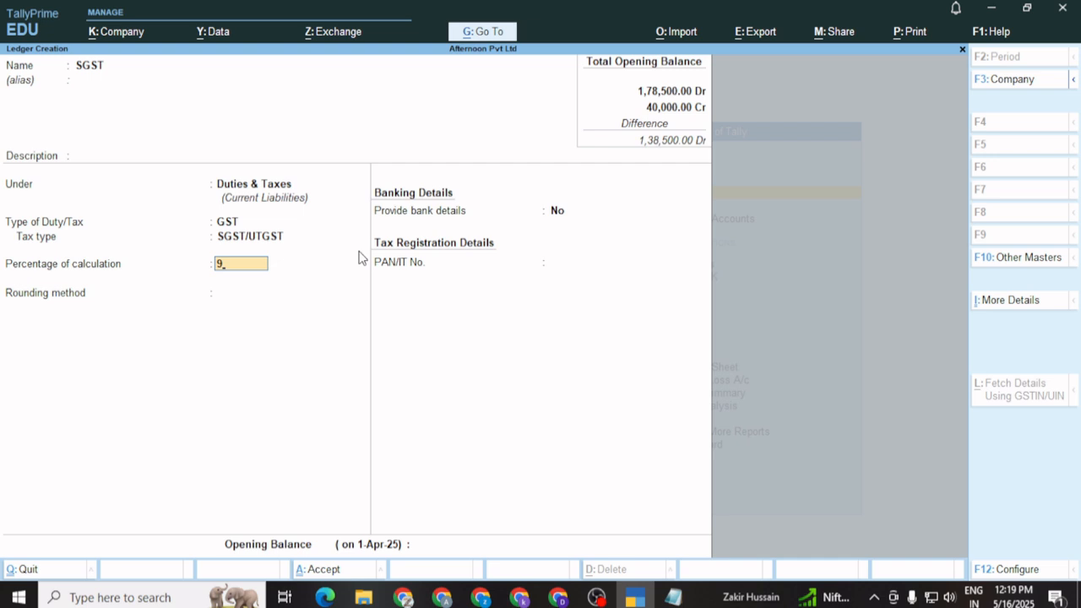
{"action": "key", "text": "Return"}
{"action": "key", "text": "Return"}
{"action": "key", "text": "Return"}
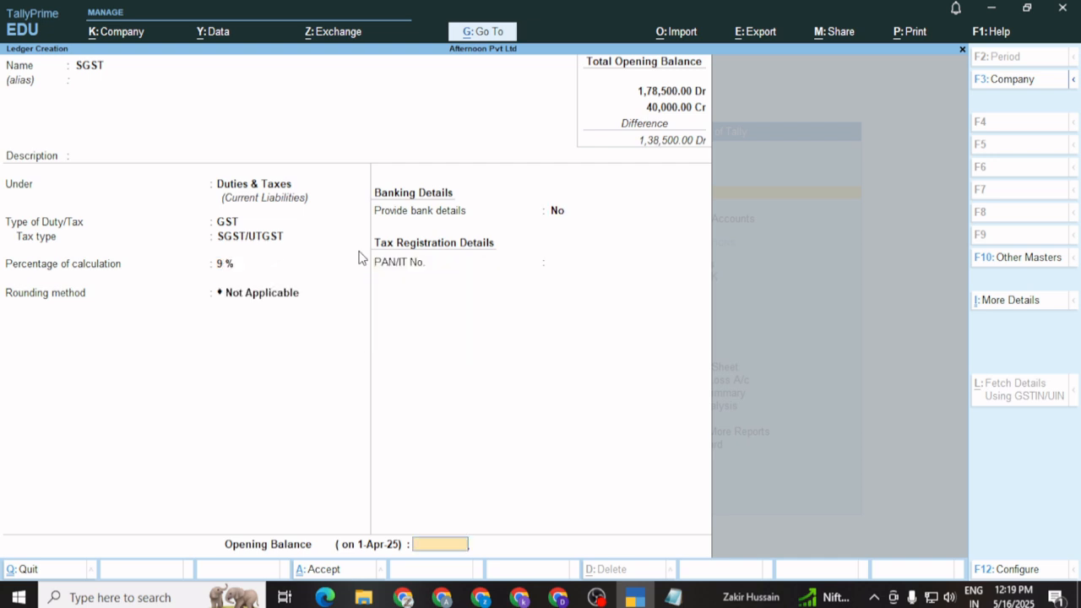
{"action": "key", "text": "Return"}
Create and save a 'CGST' ledger under Duties & Taxes, tax type CGST at 9%
{"action": "key", "text": "Return"}
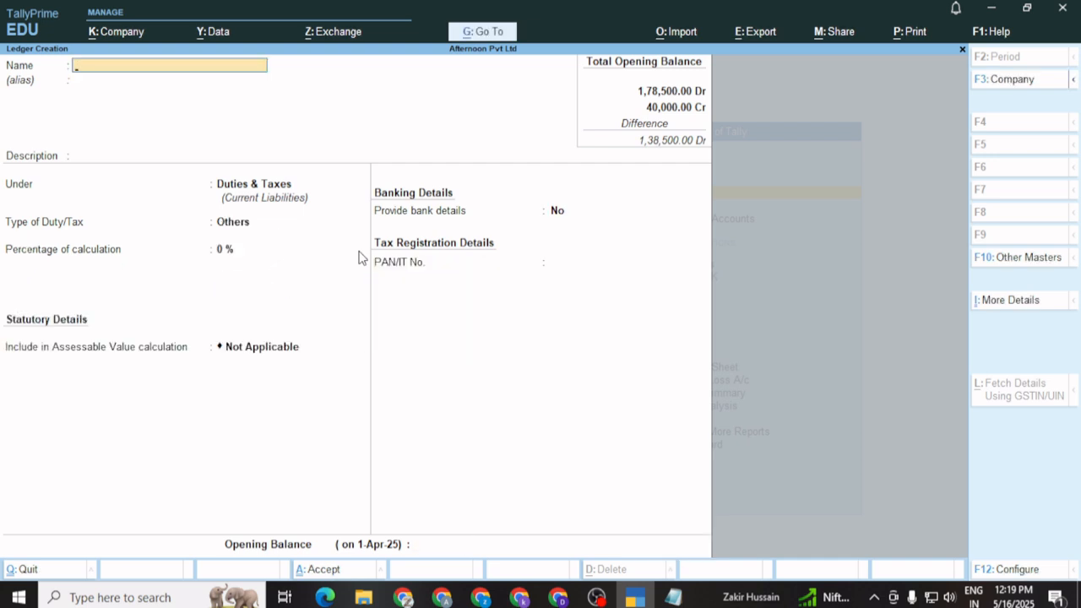
{"action": "type", "text": "CGST"}
{"action": "key", "text": "Return"}
{"action": "key", "text": "Return"}
{"action": "key", "text": "Return"}
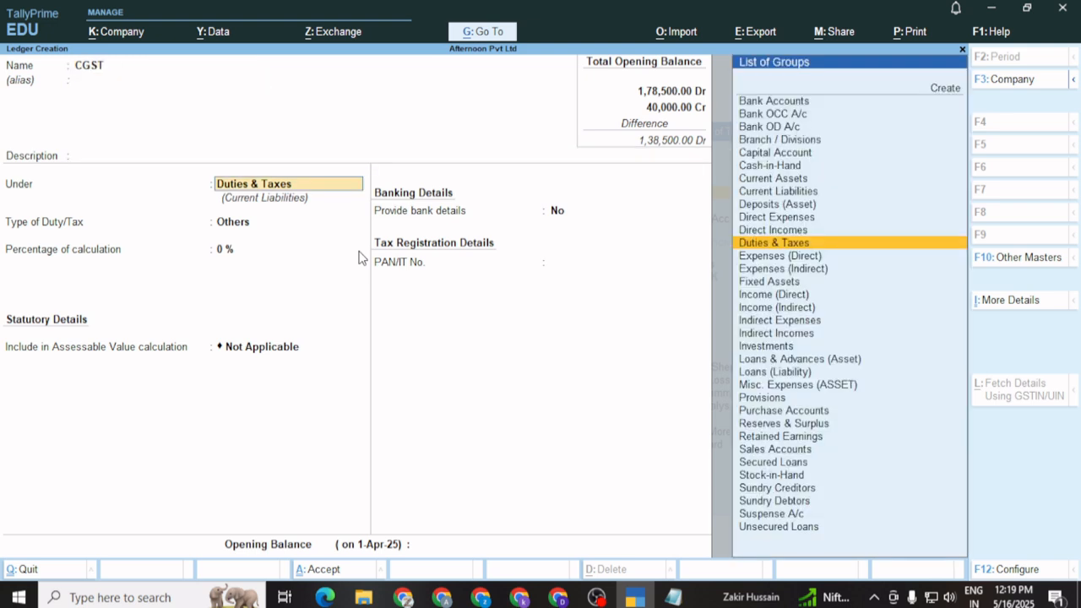
{"action": "key", "text": "Return"}
{"action": "key", "text": "Up"}
{"action": "key", "text": "Return"}
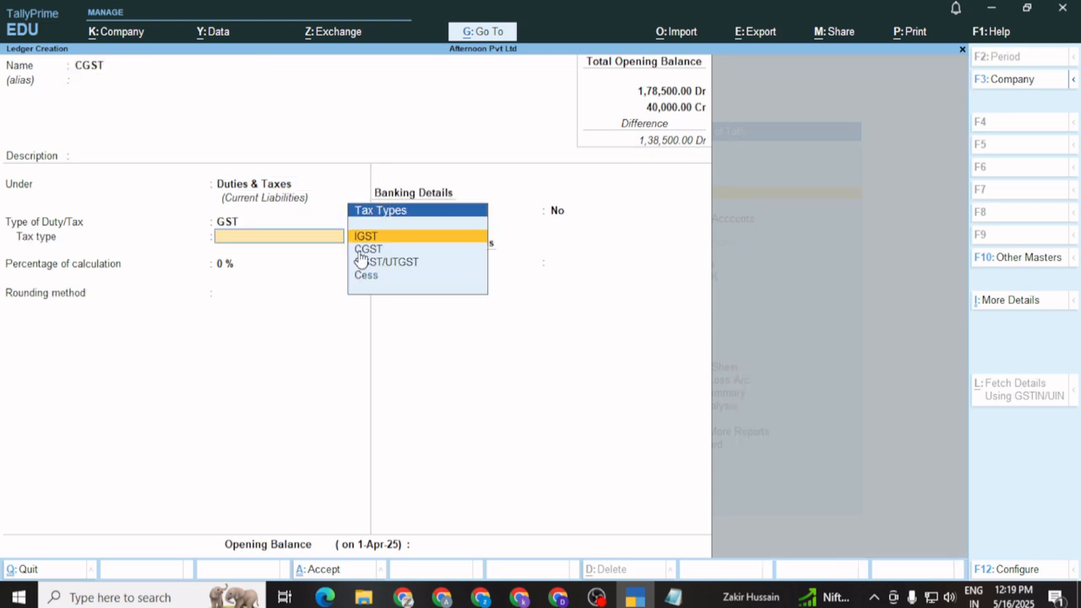
{"action": "key", "text": "Down"}
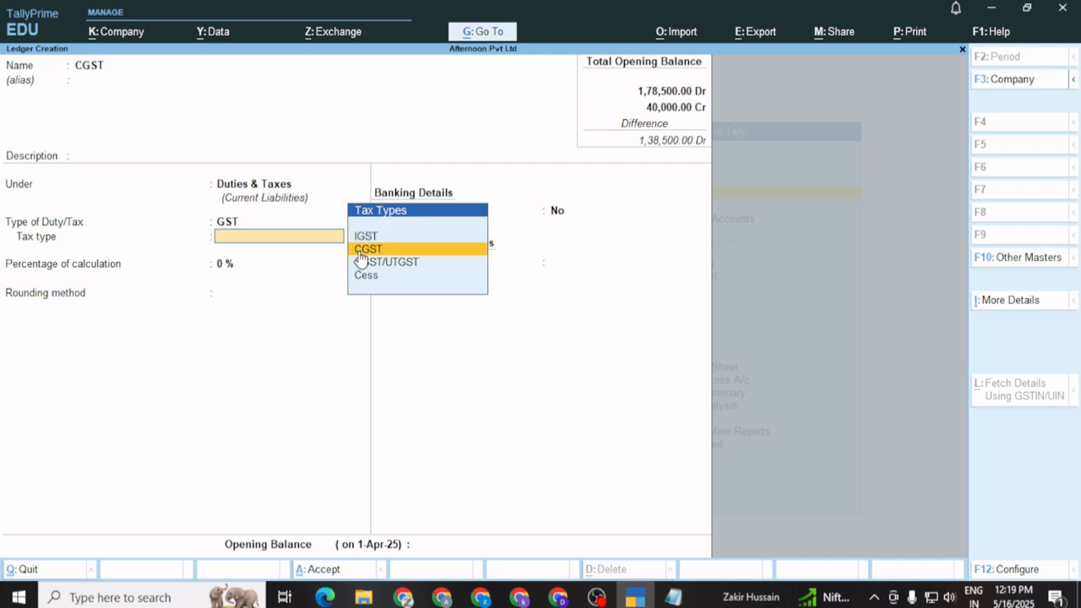
{"action": "key", "text": "Return"}
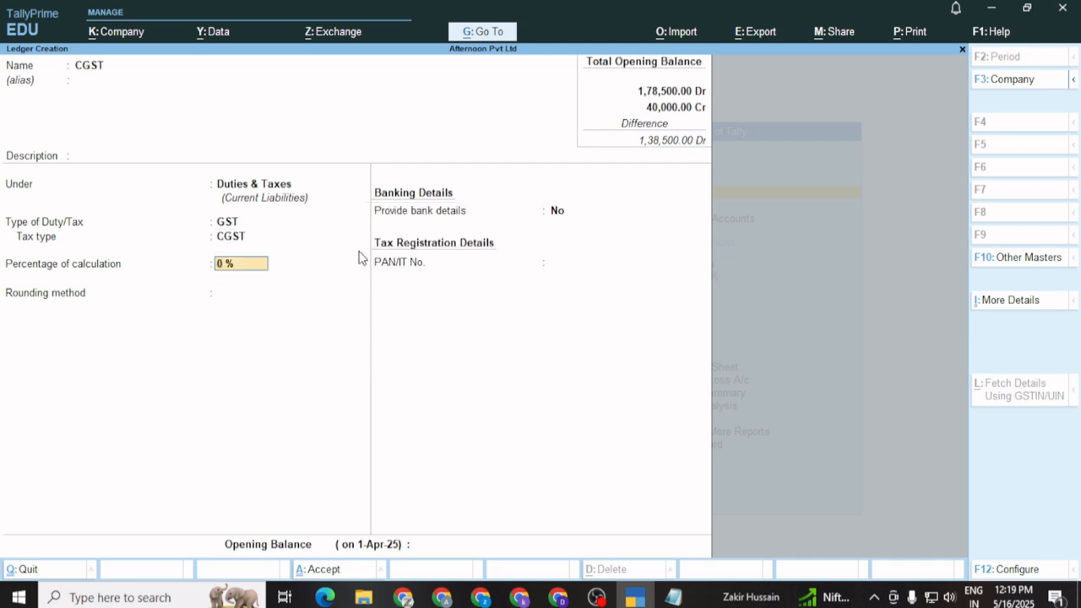
{"action": "type", "text": "9"}
{"action": "key", "text": "Return"}
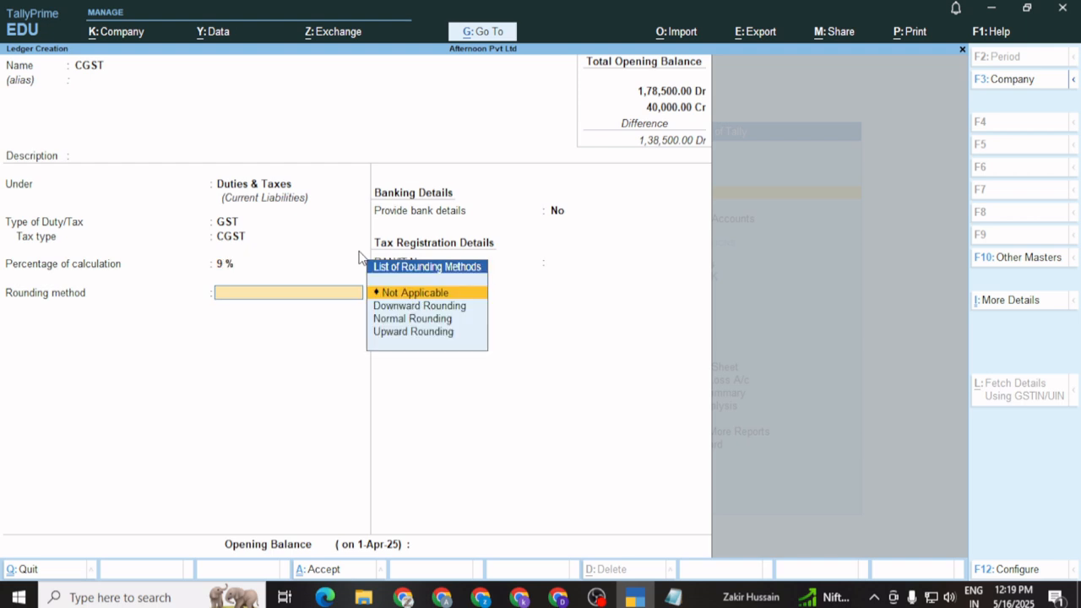
{"action": "key", "text": "Return"}
{"action": "key", "text": "Return"}
{"action": "key", "text": "Return"}
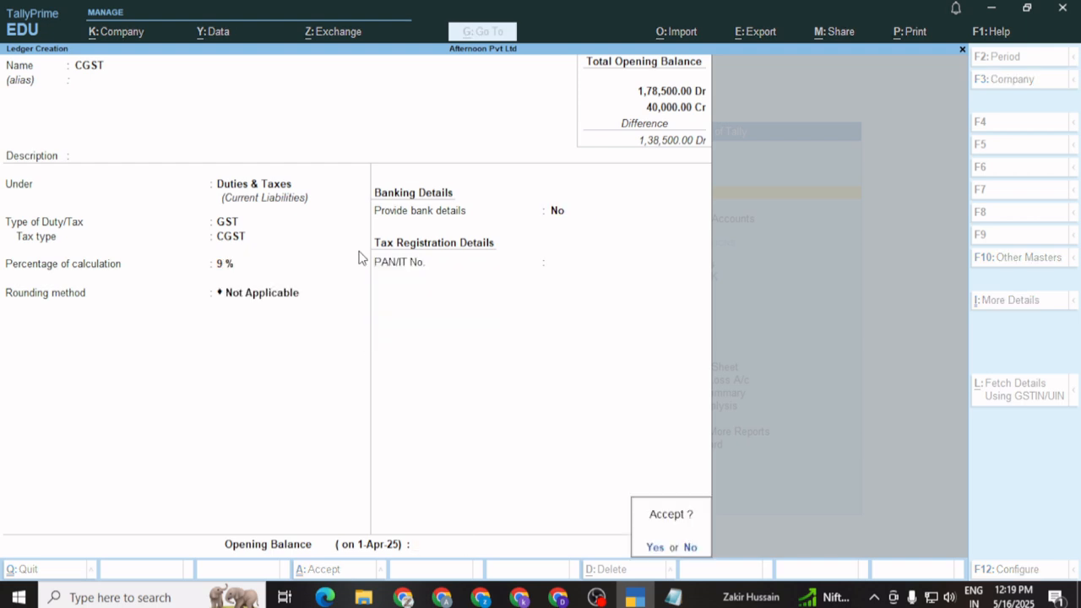
{"action": "key", "text": "Return"}
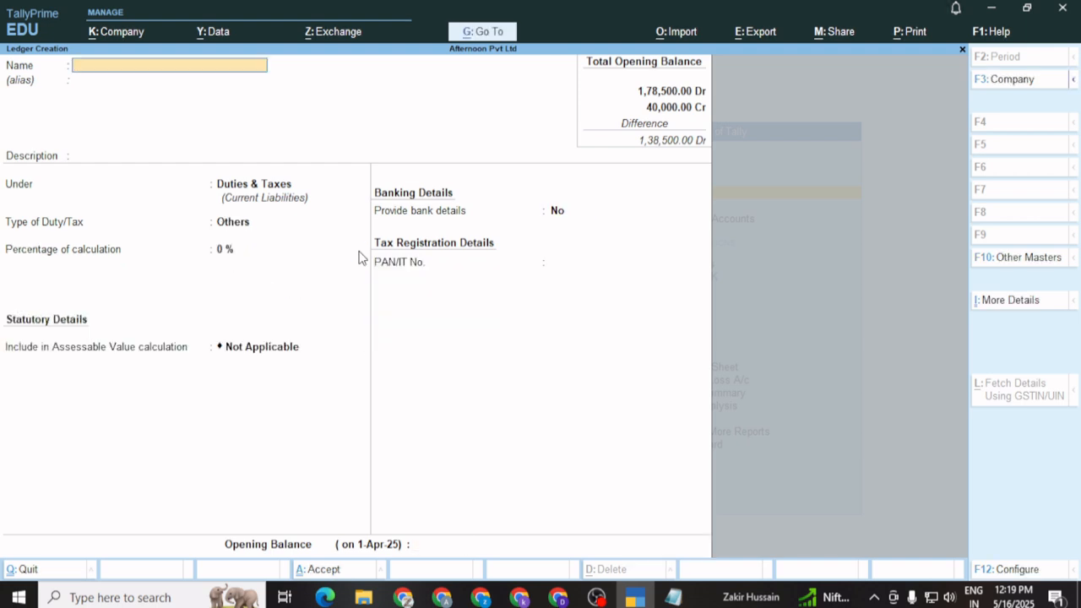
{"action": "key", "text": "Escape"}
{"action": "key", "text": "Return"}
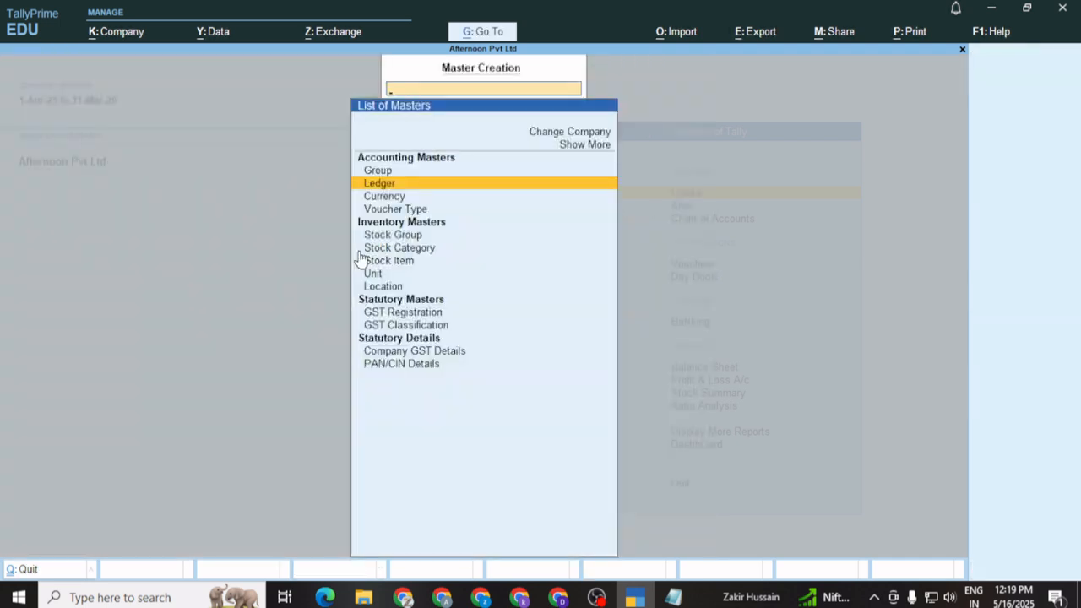
Return to the Gateway of Tally and open voucher entry
{"action": "key", "text": "Escape"}
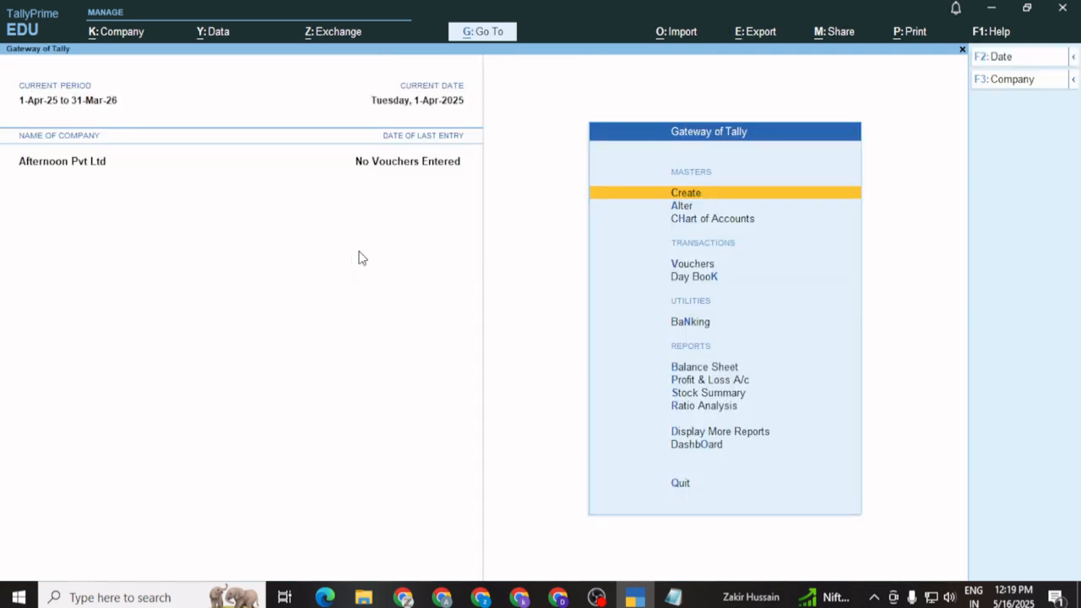
{"action": "key", "text": "Down"}
{"action": "key", "text": "Down"}
{"action": "key", "text": "Down"}
{"action": "key", "text": "Return"}
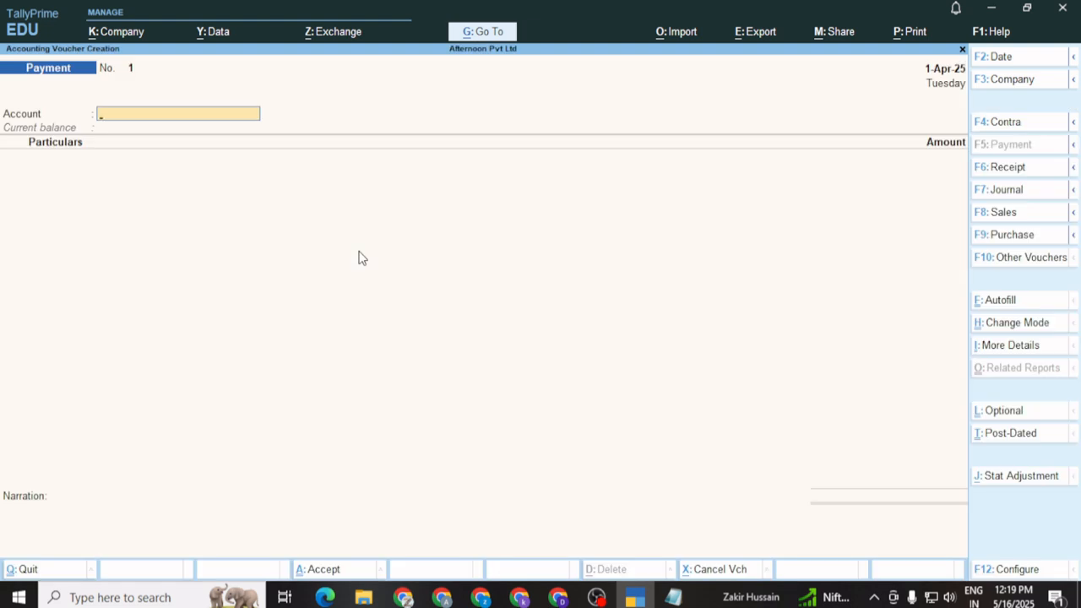
Switch to a Purchase voucher with supplier invoice Pur01 dated 1-Apr-25
{"action": "left_click", "coordinate": [1014, 239]}
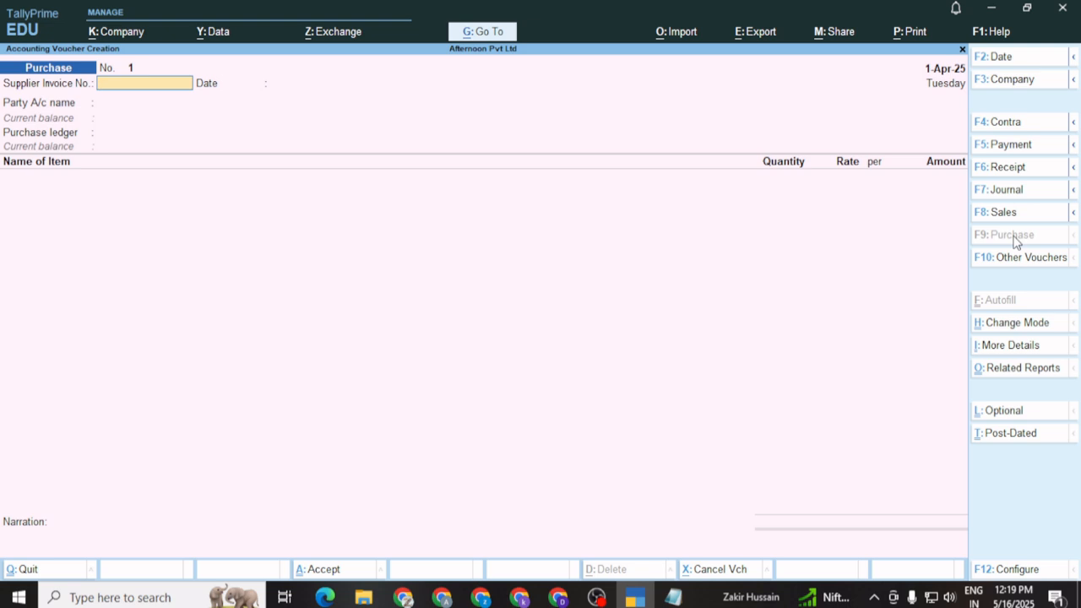
{"action": "type", "text": "Pur01"}
{"action": "key", "text": "Return"}
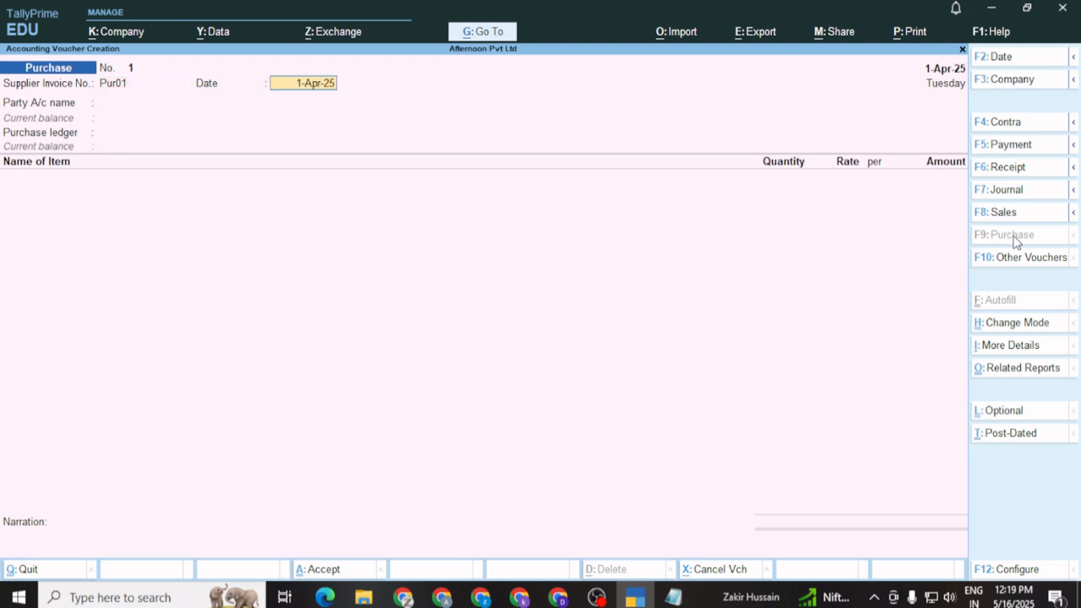
{"action": "key", "text": "Return"}
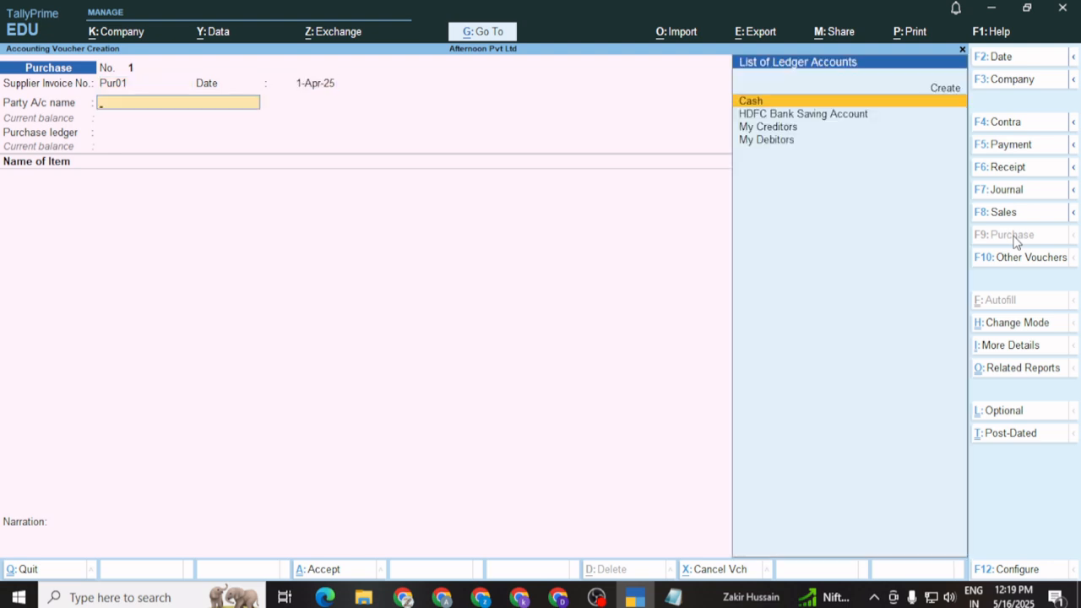
Choose My Creditors as the party and accept its Regular registration with Haryana as place of supply
{"action": "key", "text": "Down"}
{"action": "key", "text": "Down"}
{"action": "key", "text": "Down"}
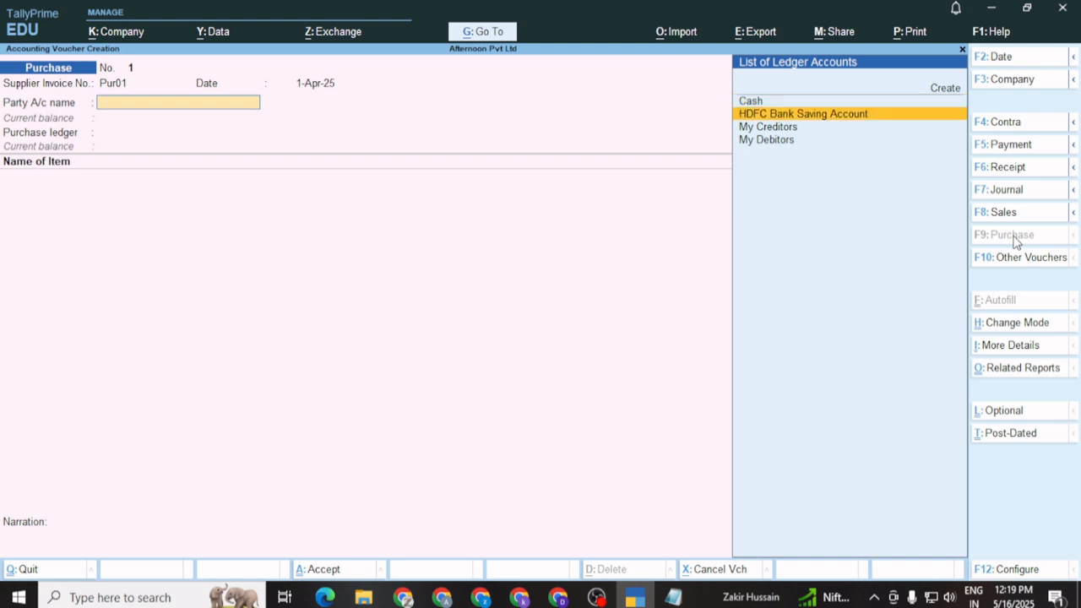
{"action": "key", "text": "Up"}
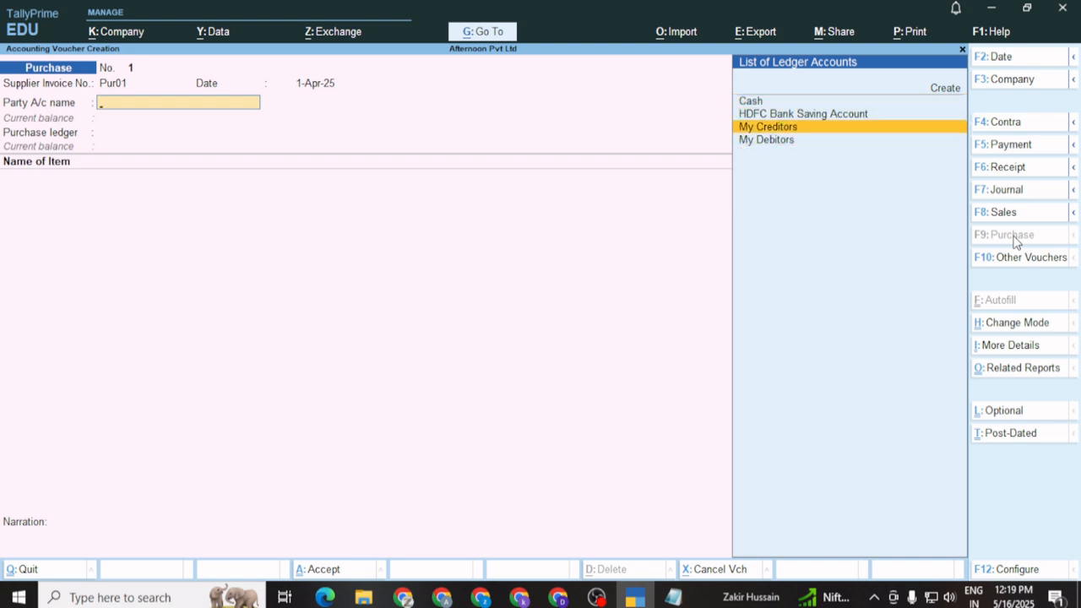
{"action": "key", "text": "Return"}
{"action": "key", "text": "Return"}
{"action": "key", "text": "Return"}
{"action": "key", "text": "Return"}
{"action": "key", "text": "Return"}
{"action": "key", "text": "Return"}
{"action": "key", "text": "Return"}
{"action": "key", "text": "Return"}
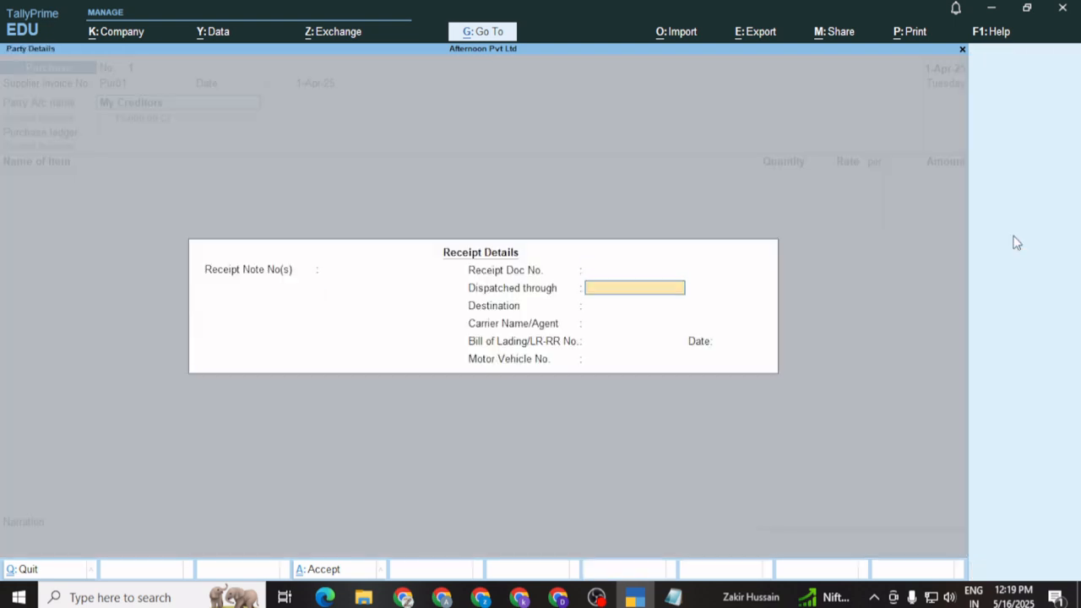
{"action": "key", "text": "Return"}
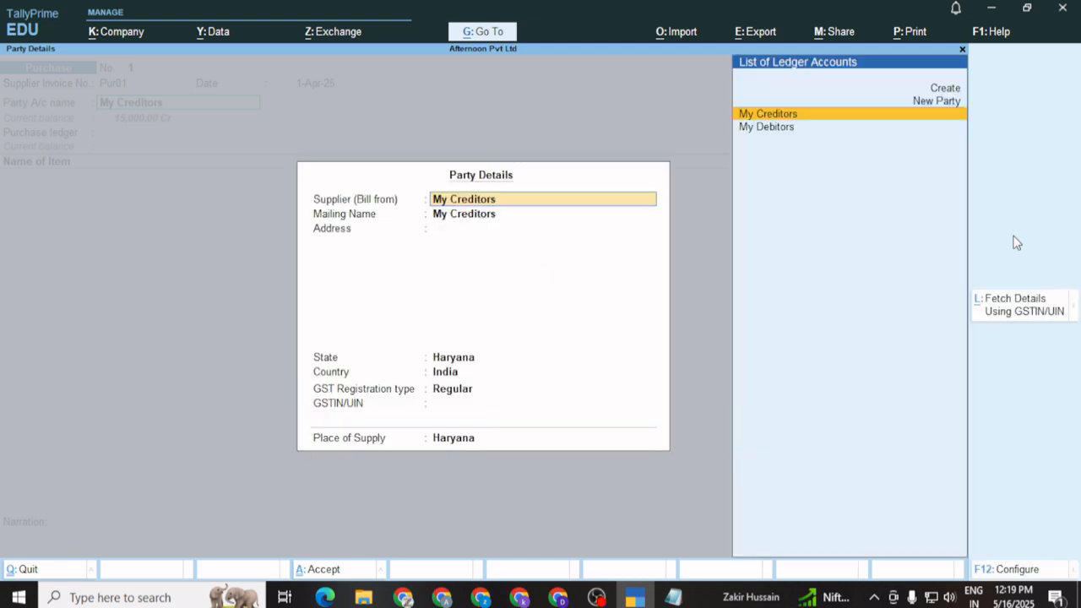
{"action": "key", "text": "Return"}
{"action": "key", "text": "Return"}
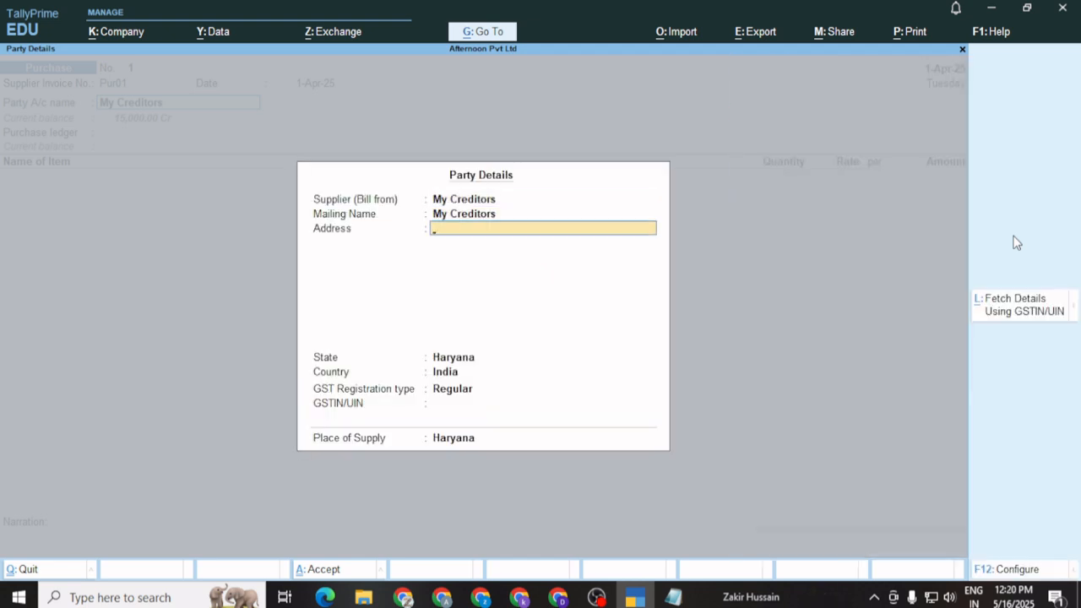
{"action": "key", "text": "Return"}
{"action": "key", "text": "Return"}
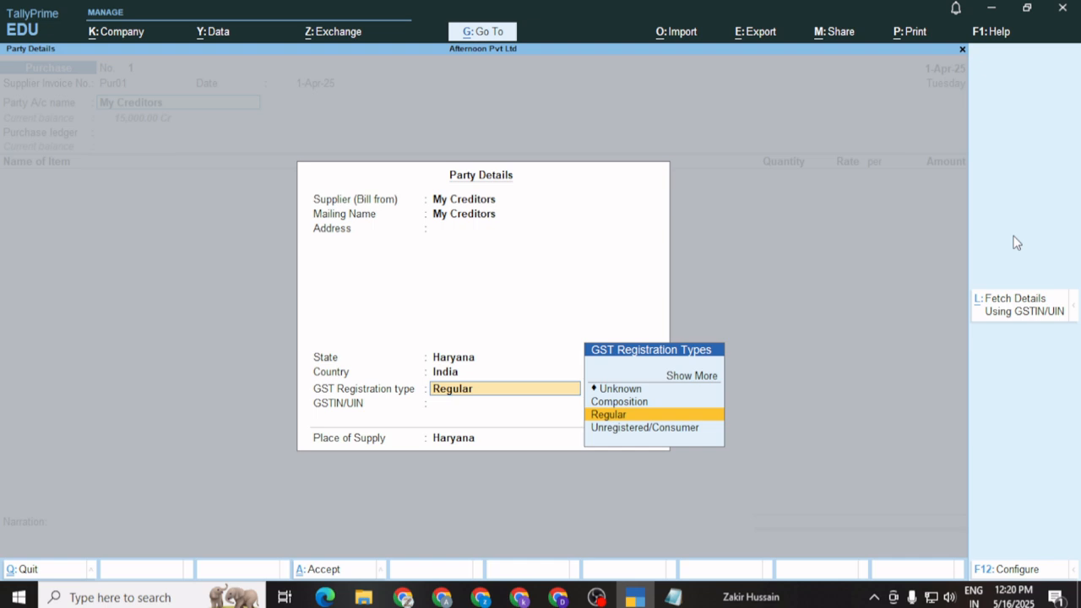
{"action": "key", "text": "Return"}
{"action": "key", "text": "Return"}
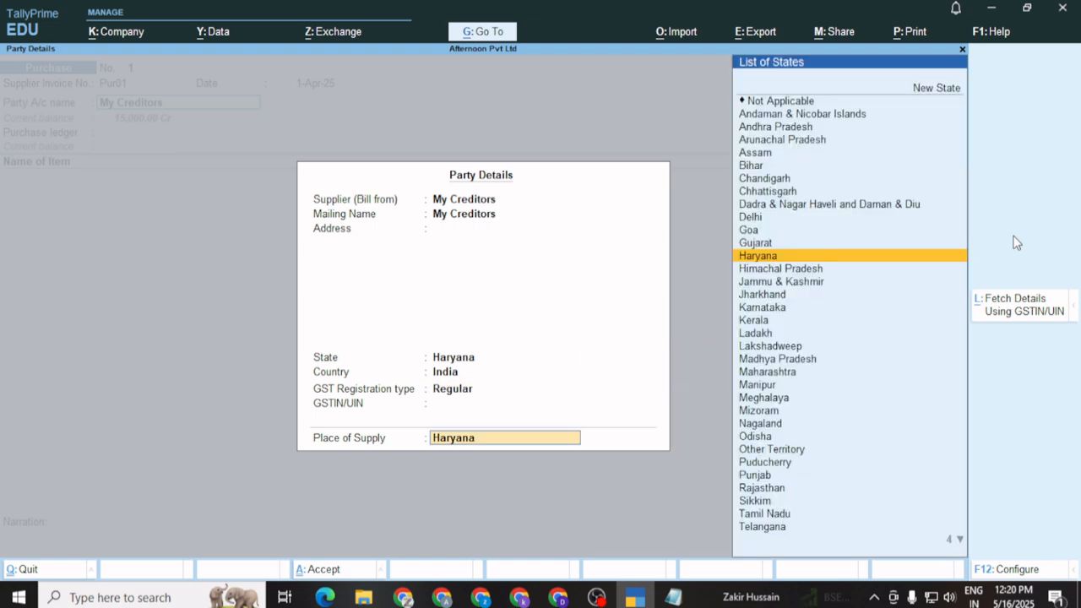
{"action": "key", "text": "Return"}
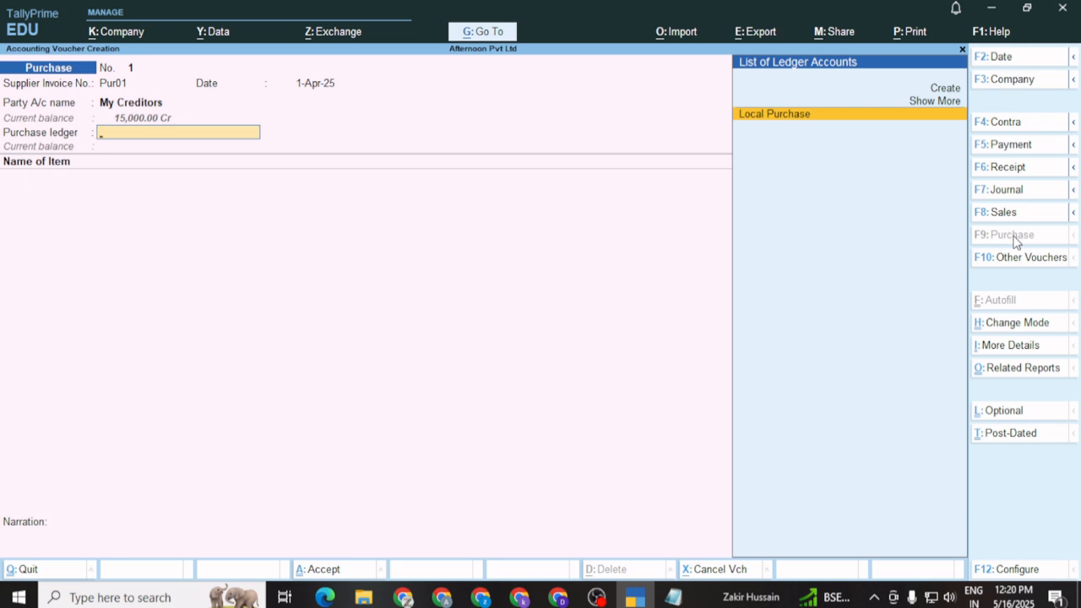
Use the Local Purchase ledger and add Laptop HP 15 inch 8 GB RAM from Main Location
{"action": "key", "text": "Return"}
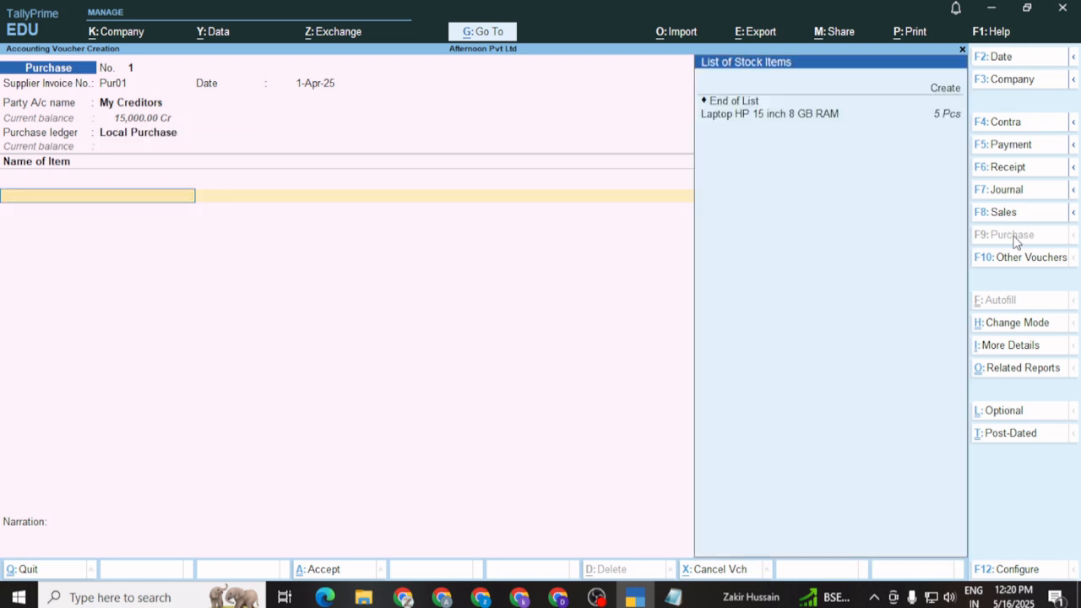
{"action": "key", "text": "Down"}
{"action": "key", "text": "Down"}
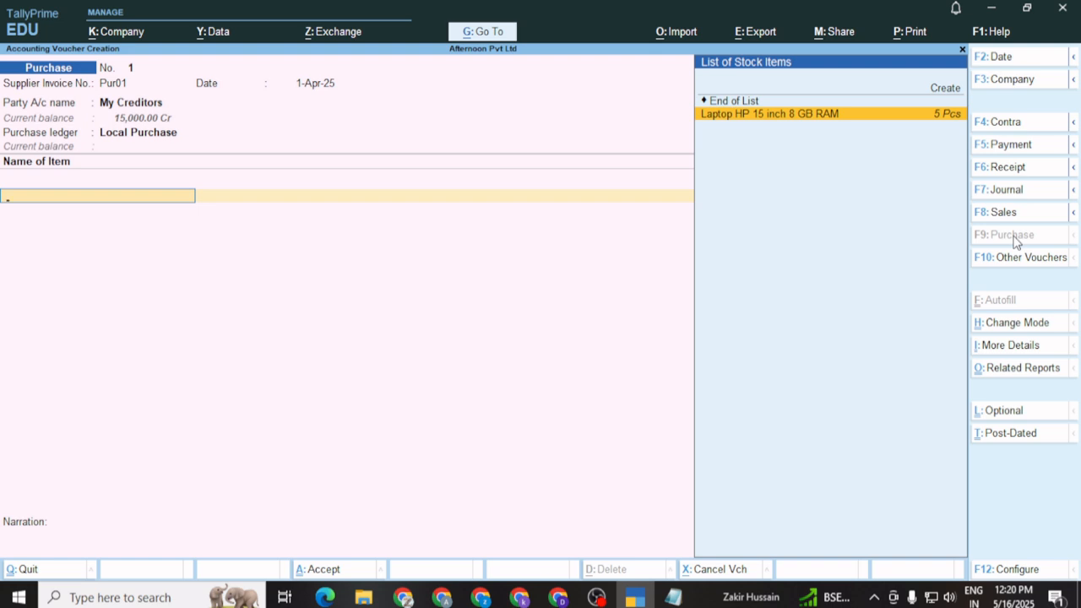
{"action": "key", "text": "Return"}
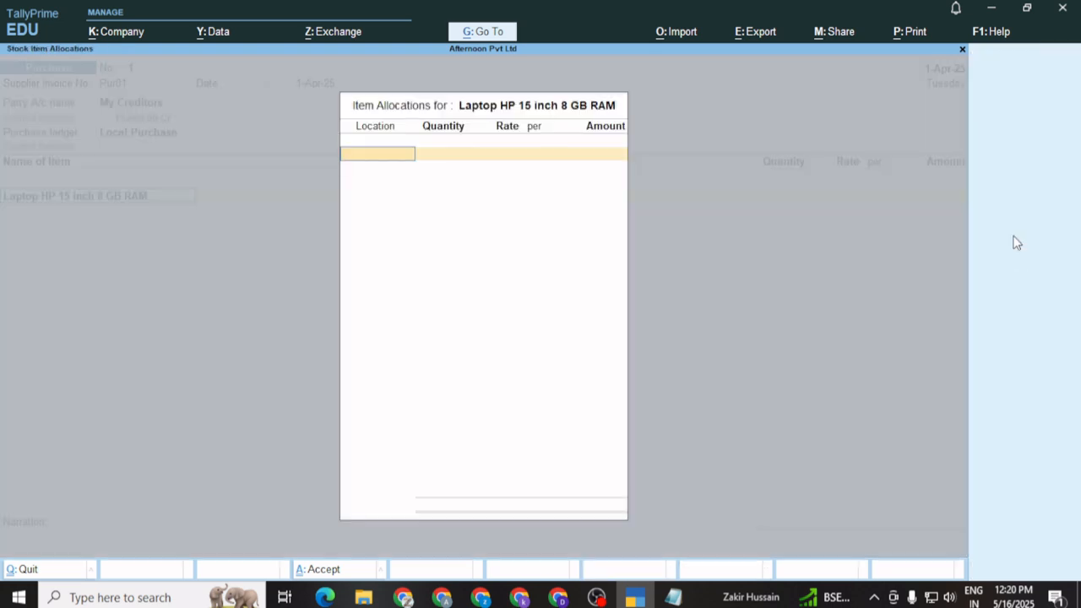
{"action": "key", "text": "Down"}
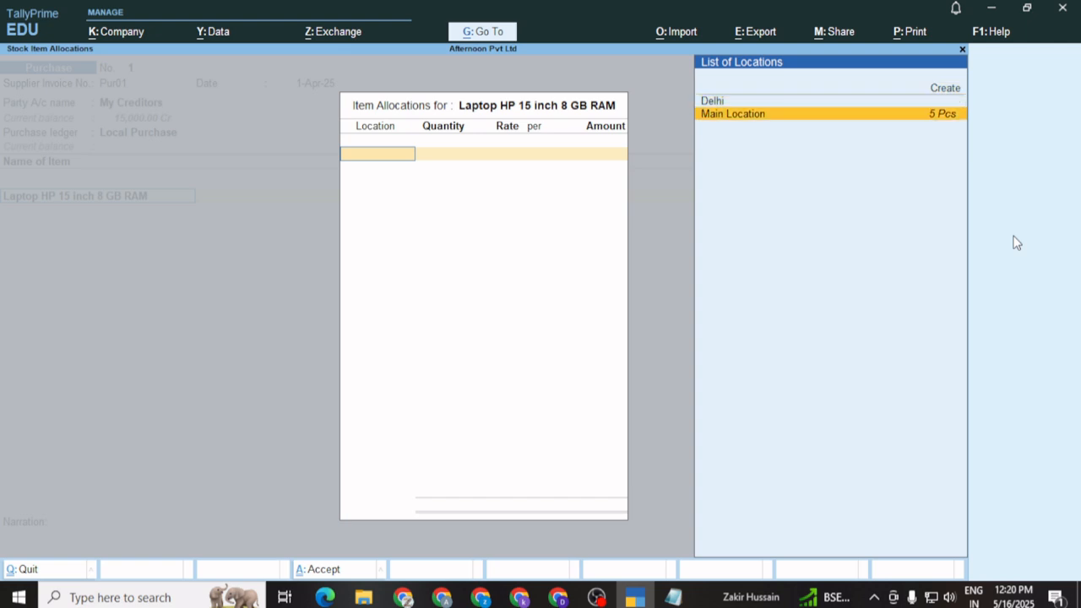
{"action": "key", "text": "Return"}
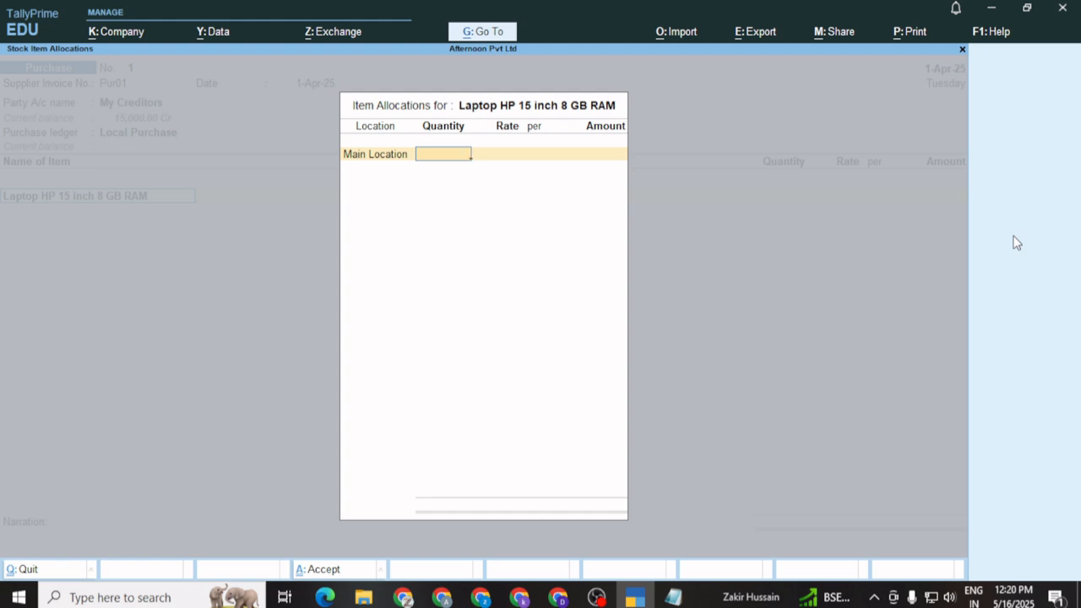
Enter 4 Pcs at 14,500.00 each for a 58,000.00 laptop amount
{"action": "type", "text": "4"}
{"action": "key", "text": "Return"}
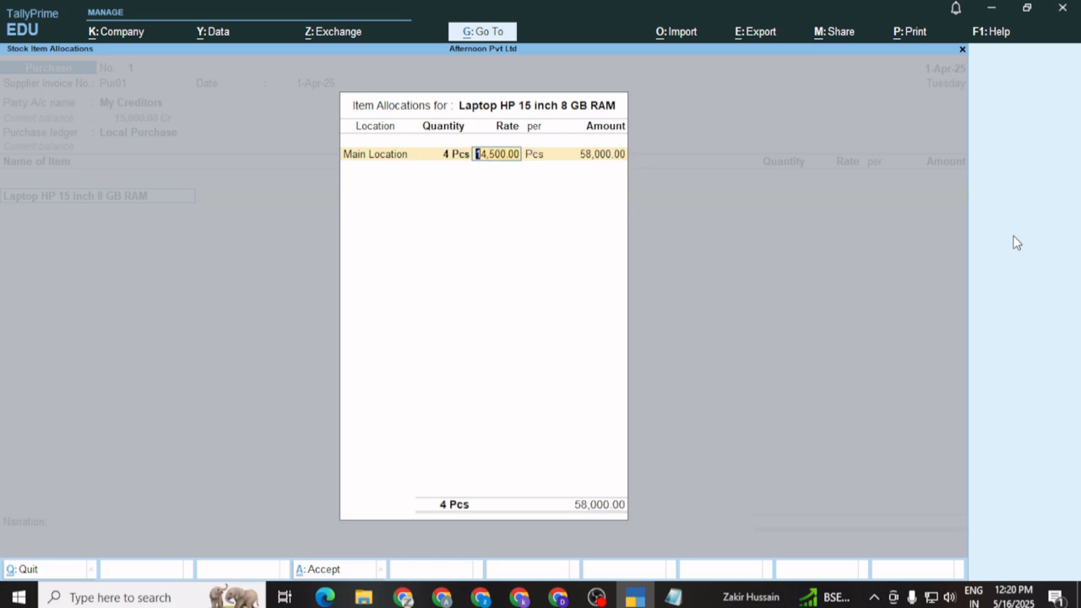
{"action": "key", "text": "Return"}
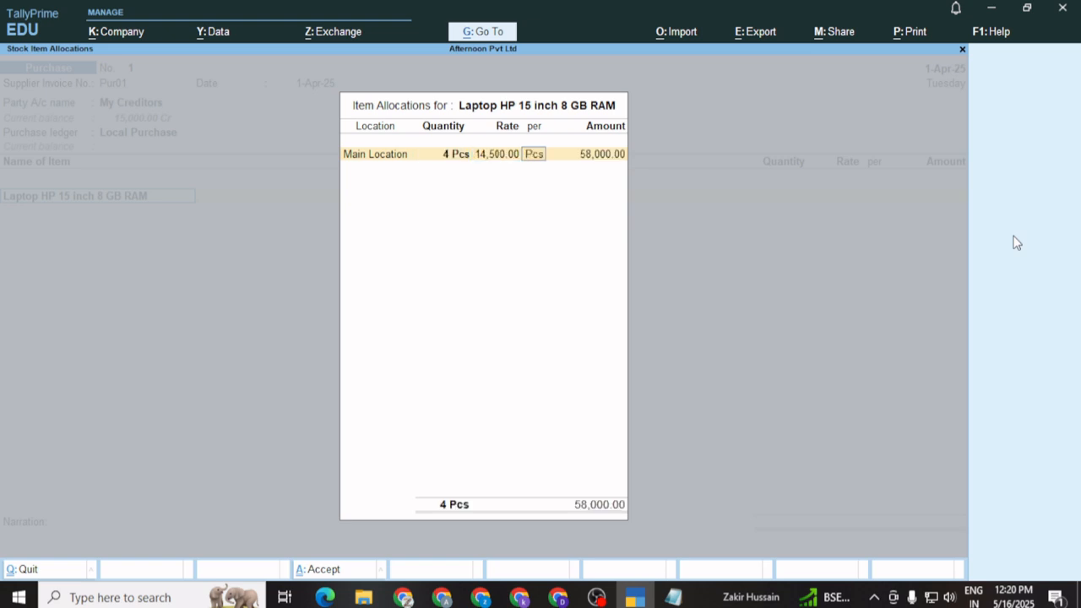
{"action": "key", "text": "Return"}
{"action": "key", "text": "Return"}
{"action": "key", "text": "Return"}
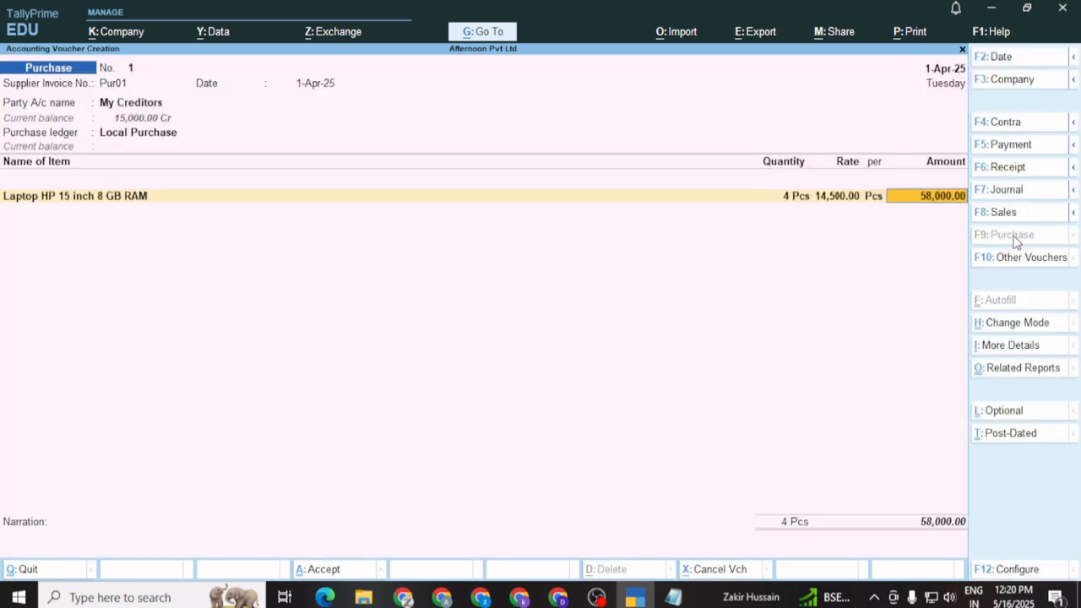
{"action": "key", "text": "Return"}
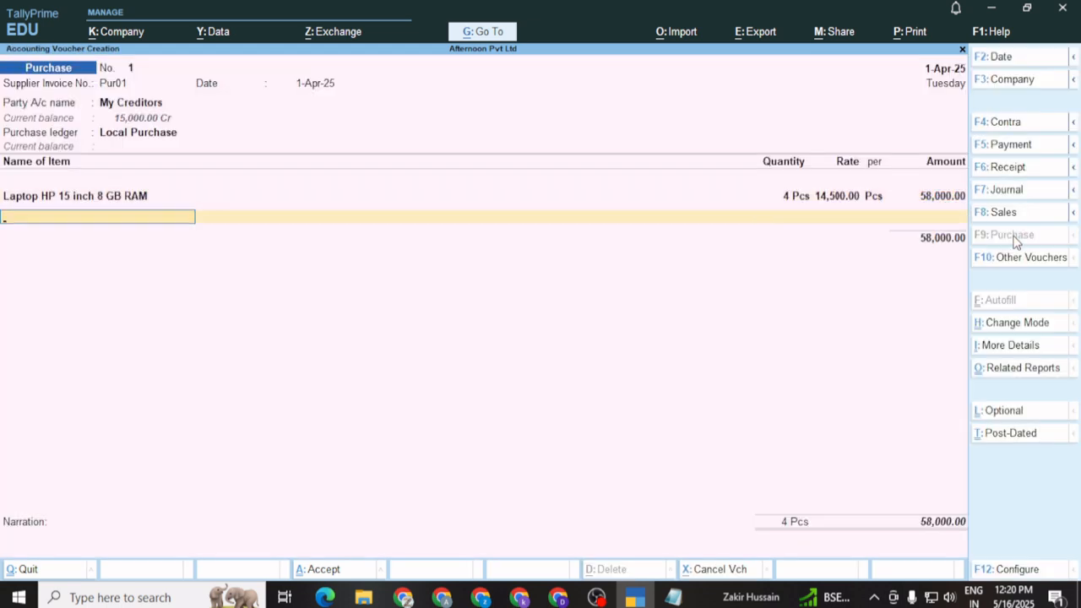
Add a CGST 9% row of 5,220.00, briefly trying IGST before reverting to CGST
{"action": "key", "text": "Return"}
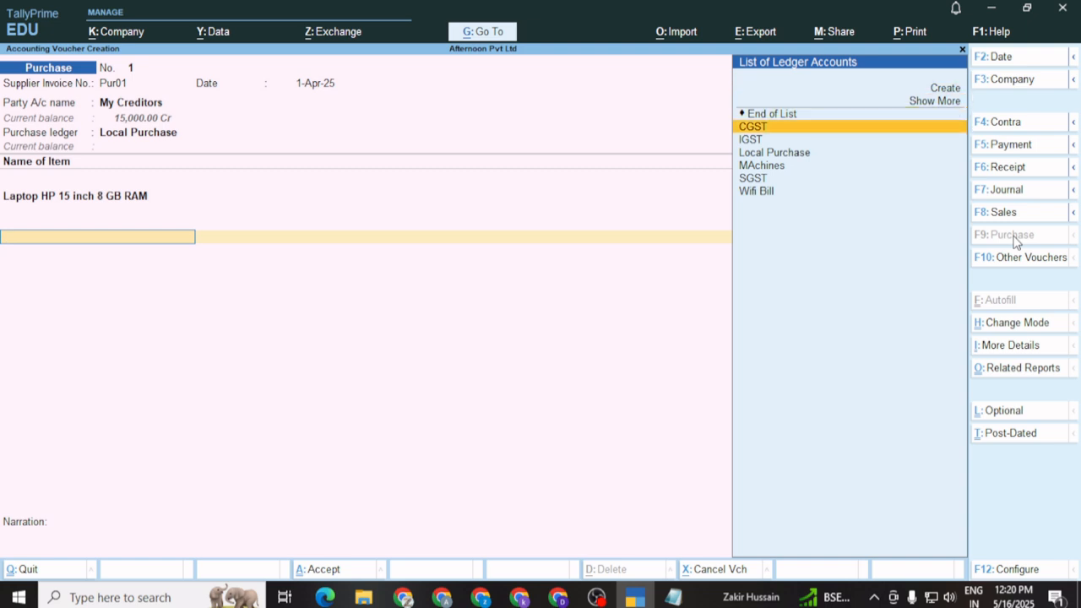
{"action": "key", "text": "Return"}
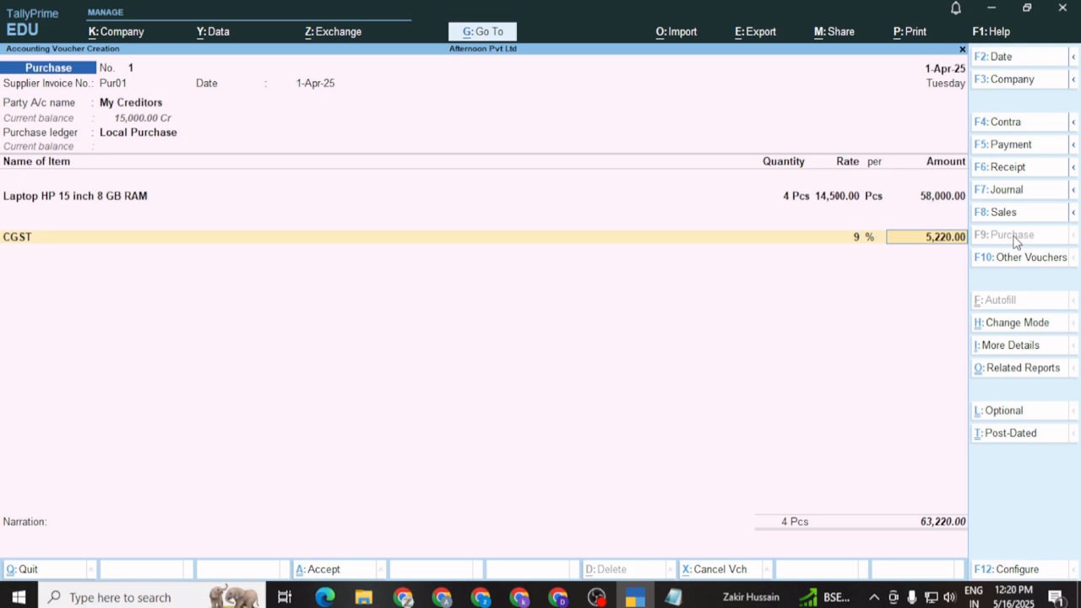
{"action": "key", "text": "BackSpace"}
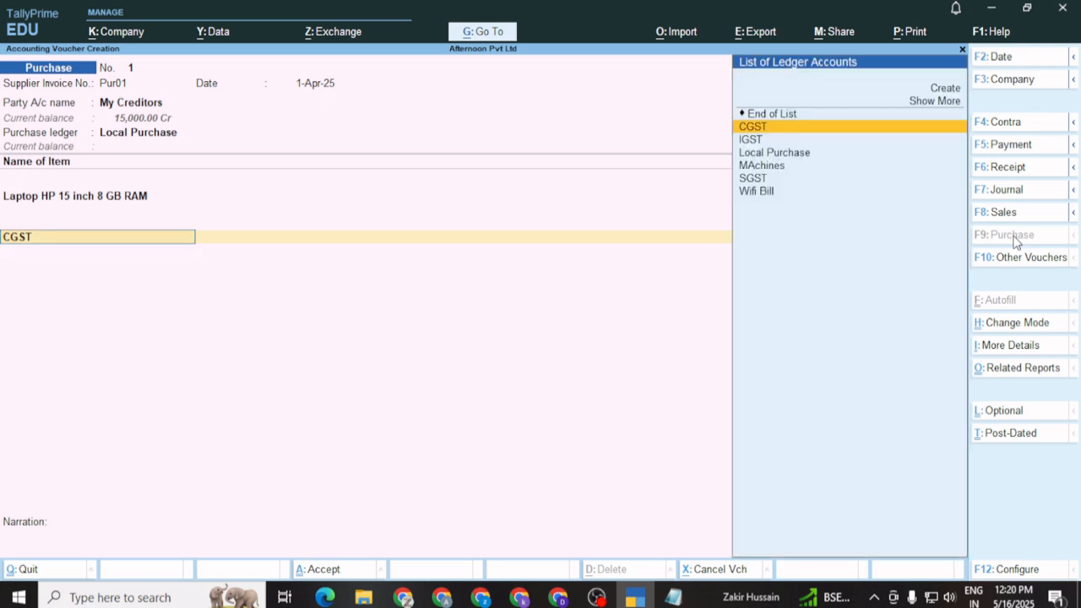
{"action": "key", "text": "Down"}
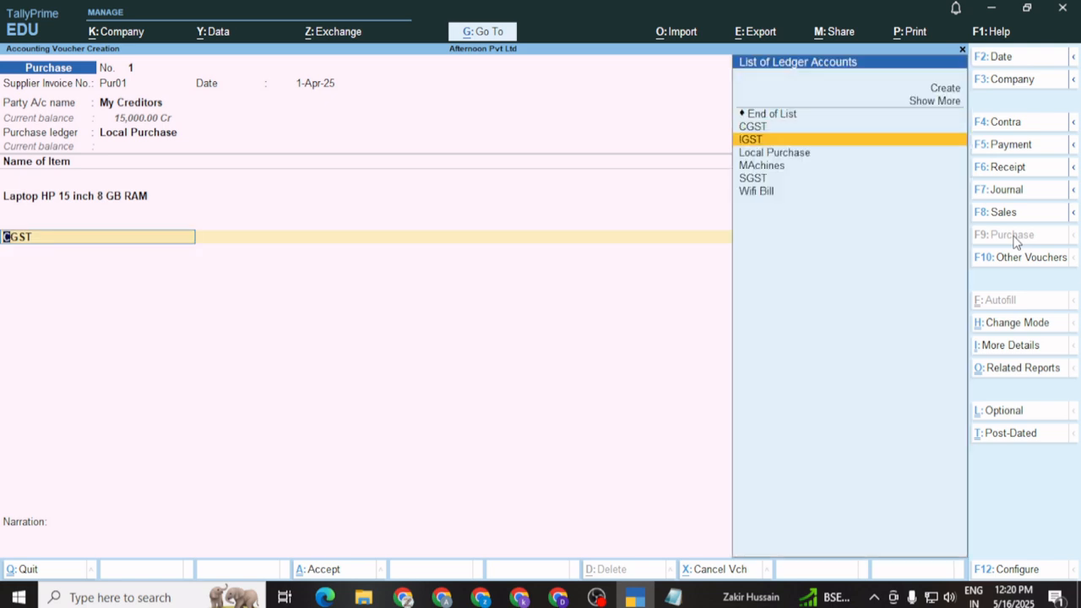
{"action": "key", "text": "Return"}
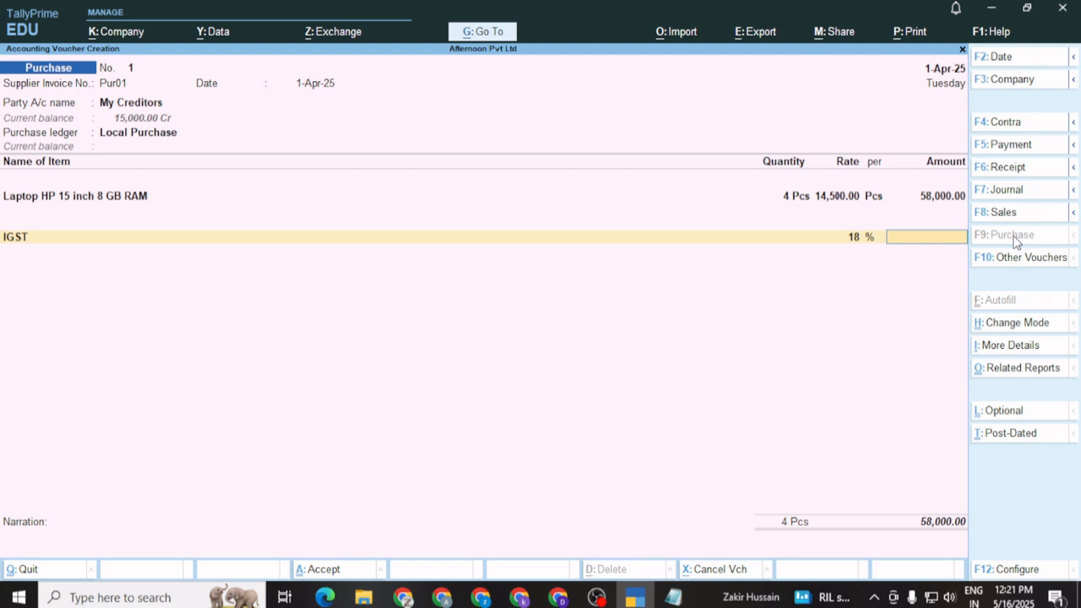
{"action": "key", "text": "BackSpace"}
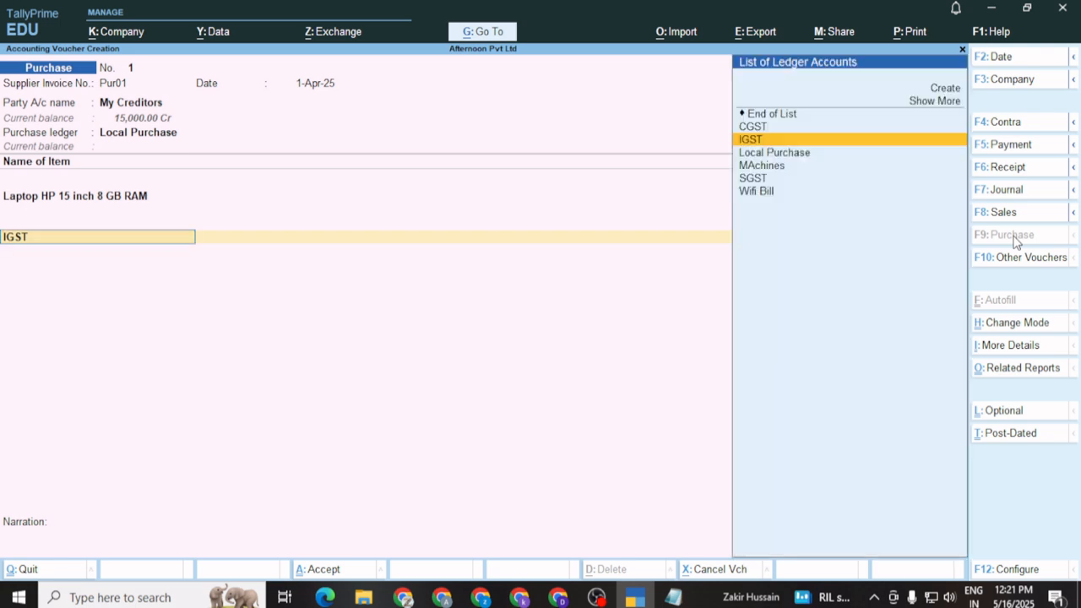
{"action": "key", "text": "Up"}
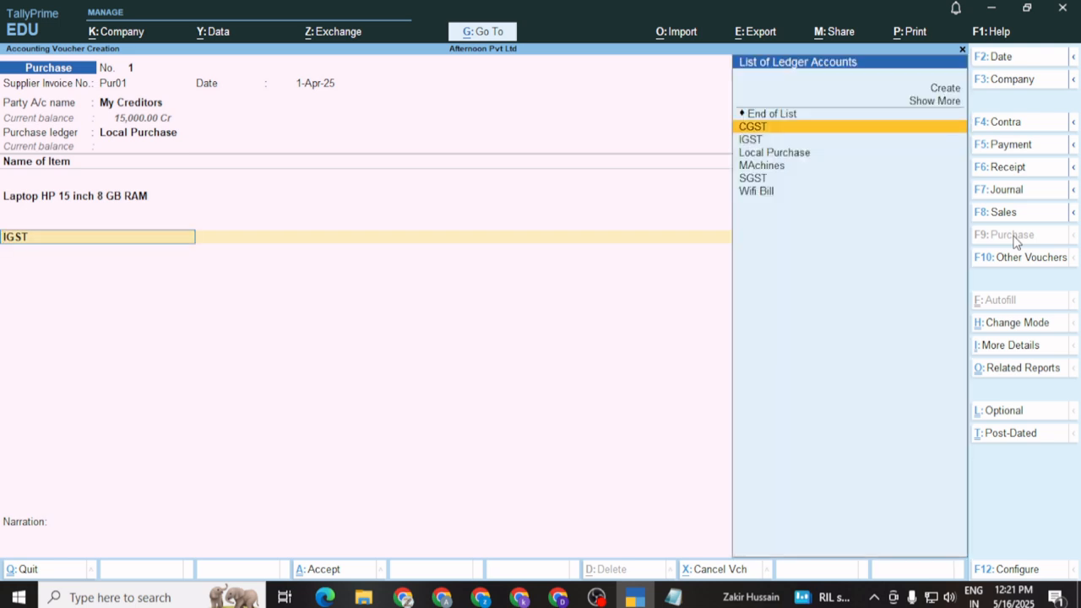
{"action": "key", "text": "Return"}
{"action": "key", "text": "Return"}
{"action": "key", "text": "Return"}
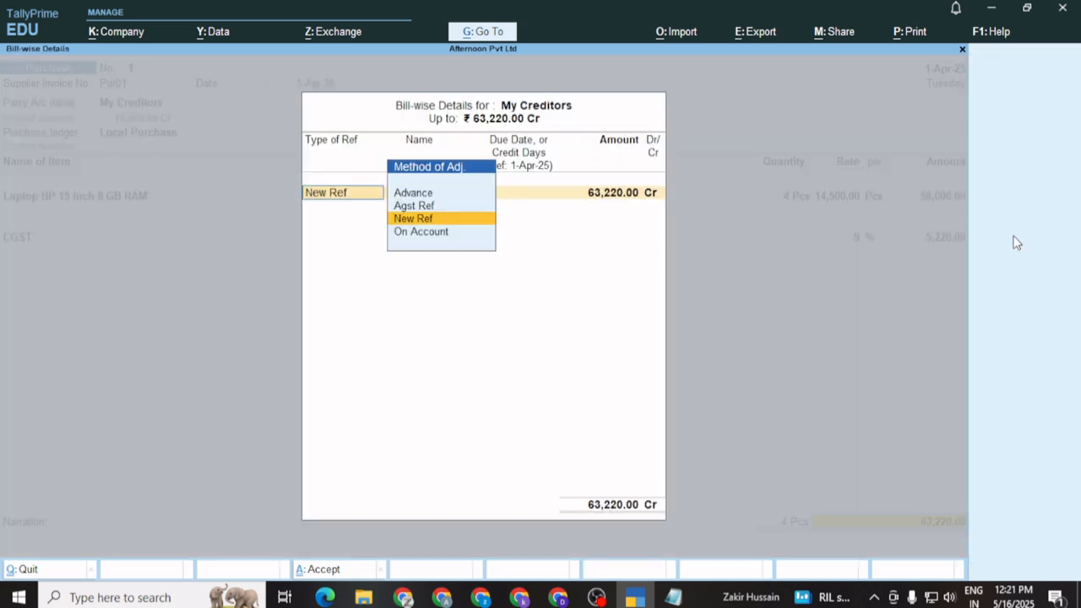
Record a New Ref bill named Pur01 for 63,220.00 Cr against My Creditors
{"action": "key", "text": "Up"}
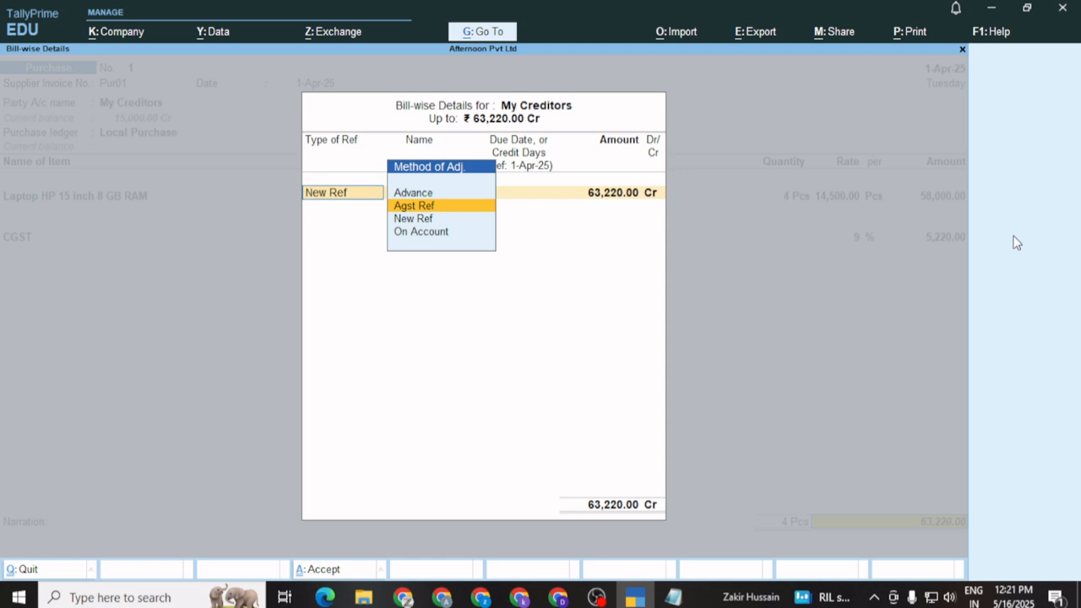
{"action": "key", "text": "Up"}
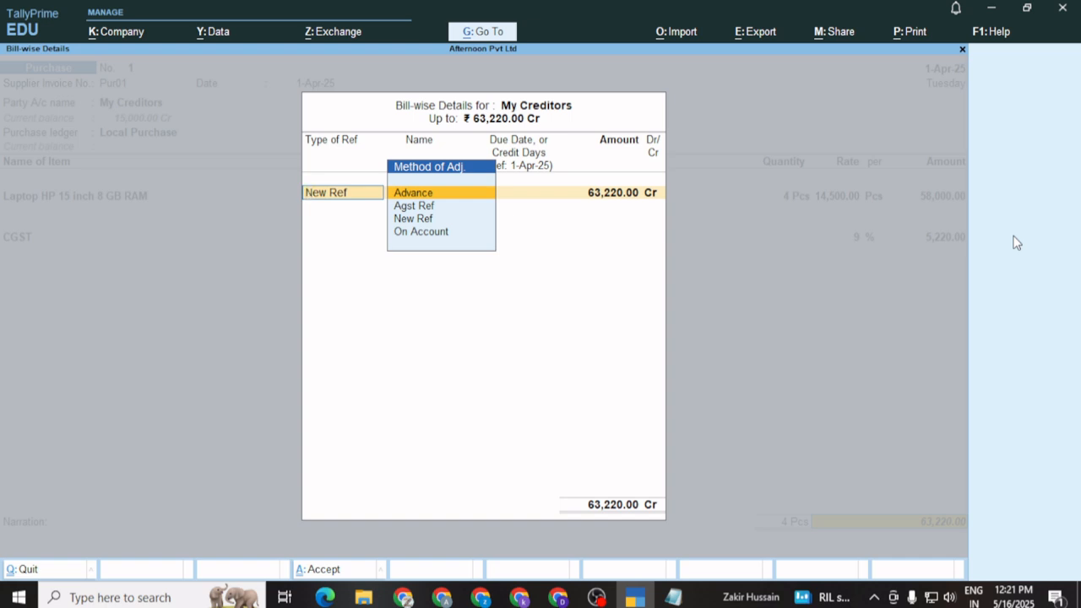
{"action": "key", "text": "Down"}
{"action": "key", "text": "Down"}
{"action": "key", "text": "Down"}
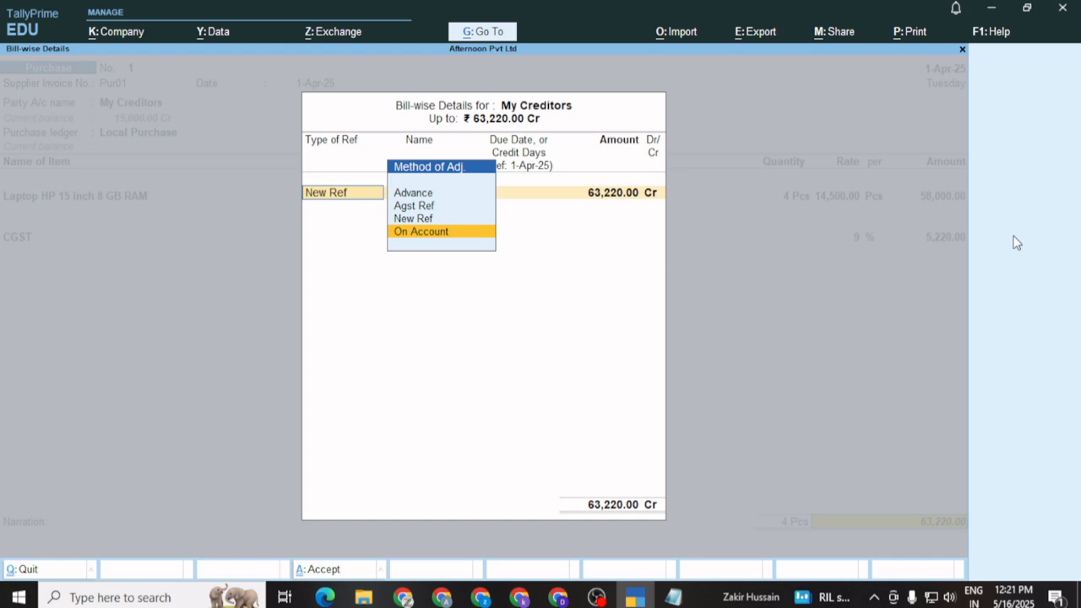
{"action": "key", "text": "BackSpace"}
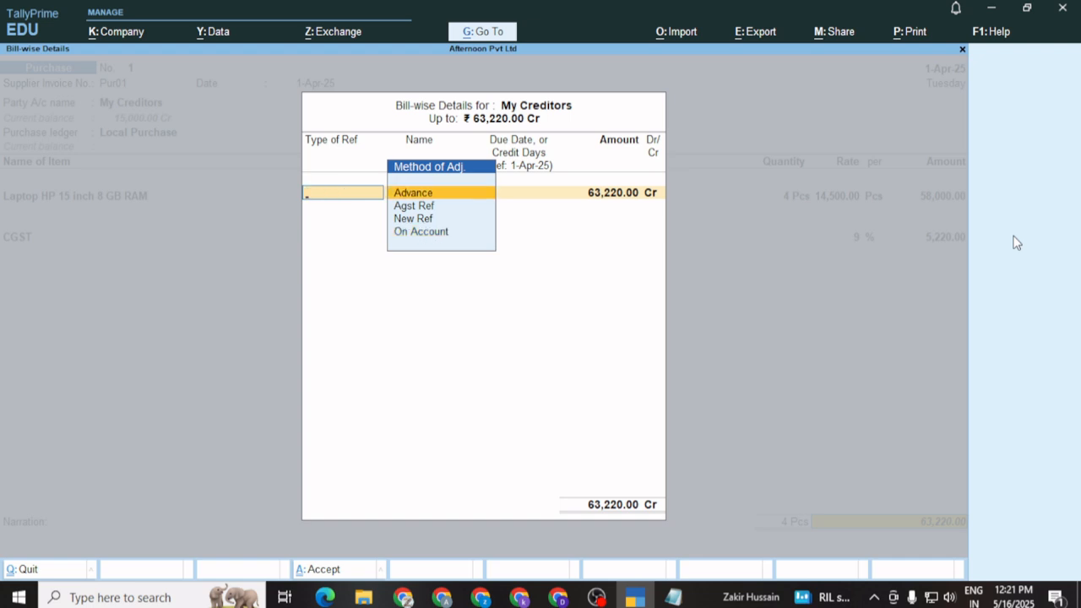
{"action": "key", "text": "Down"}
{"action": "key", "text": "Down"}
{"action": "key", "text": "Return"}
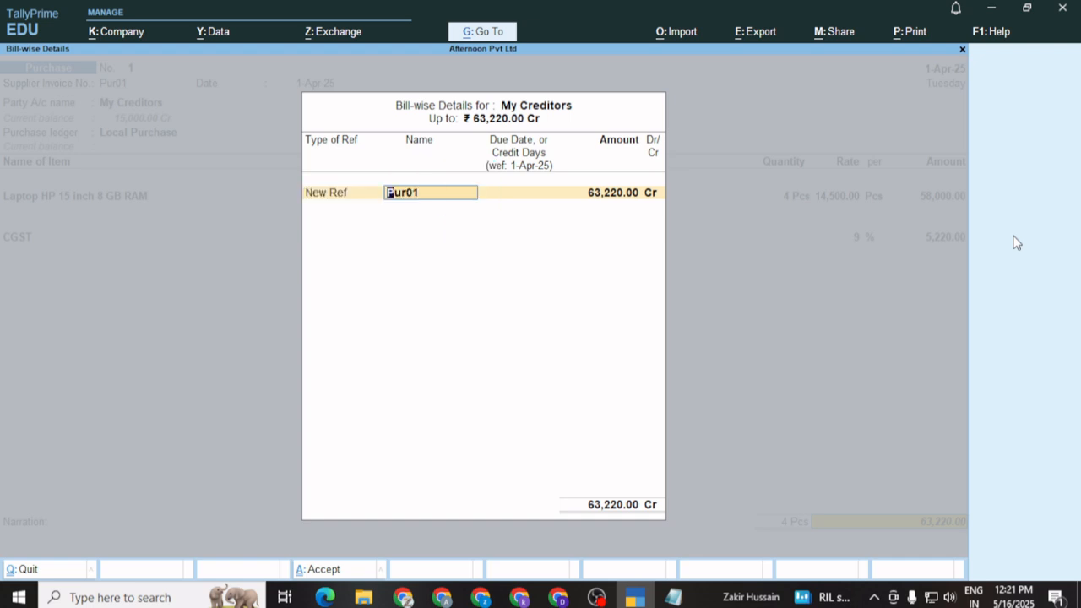
{"action": "key", "text": "Return"}
{"action": "key", "text": "Return"}
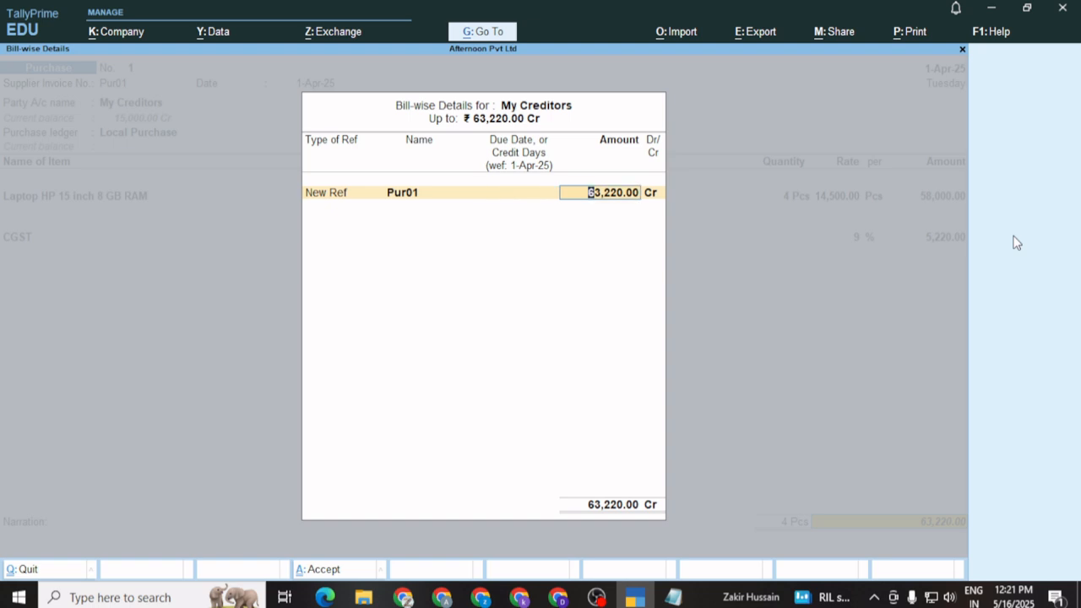
{"action": "key", "text": "Return"}
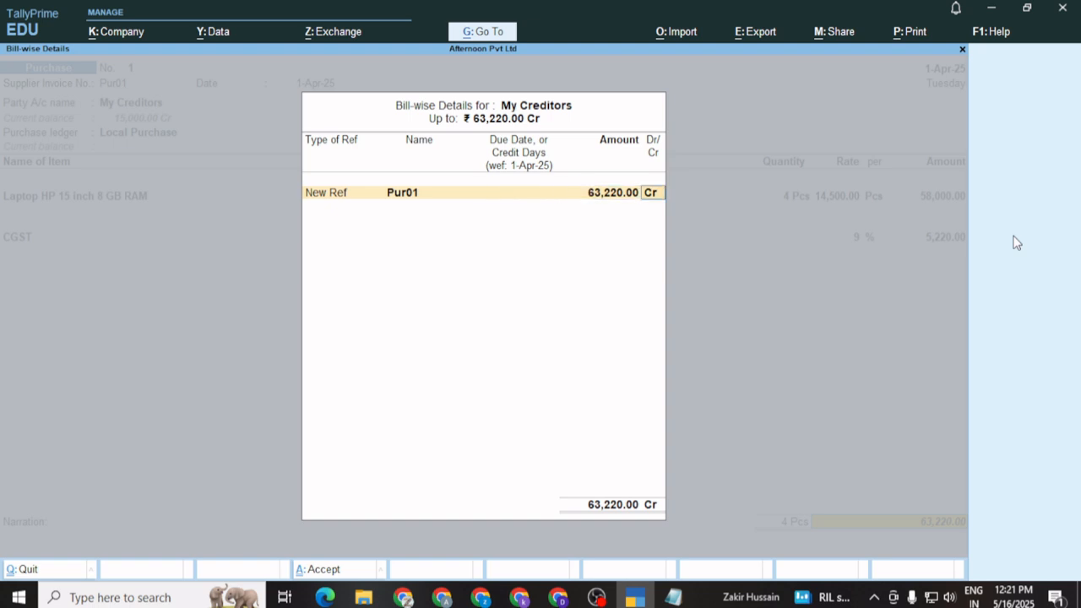
{"action": "key", "text": "Return"}
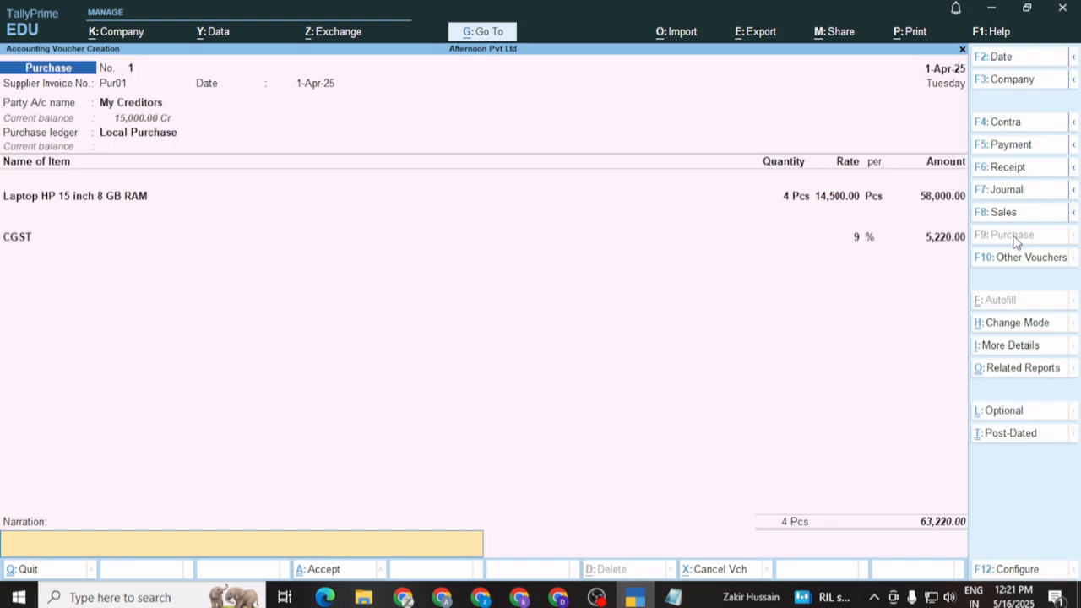
Enter the narration 'Purchase goods from My creditor worth rs 58000 (fifty eight thousand) only'
{"action": "type", "text": "Purcha"}
{"action": "key", "text": "BackSpace"}
{"action": "type", "text": "se goods from"}
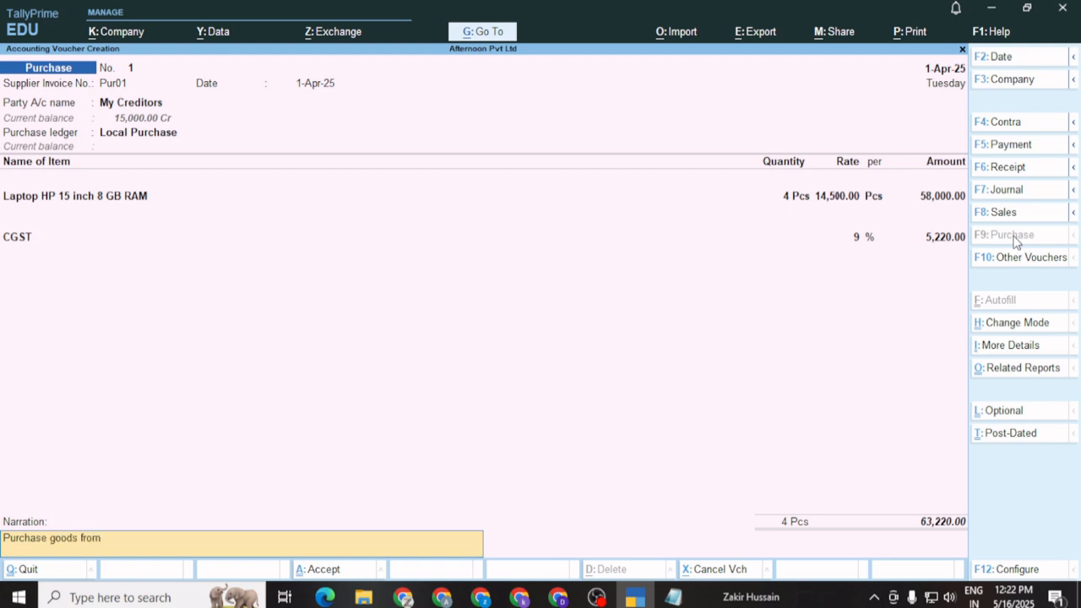
{"action": "type", "text": " My creditors"}
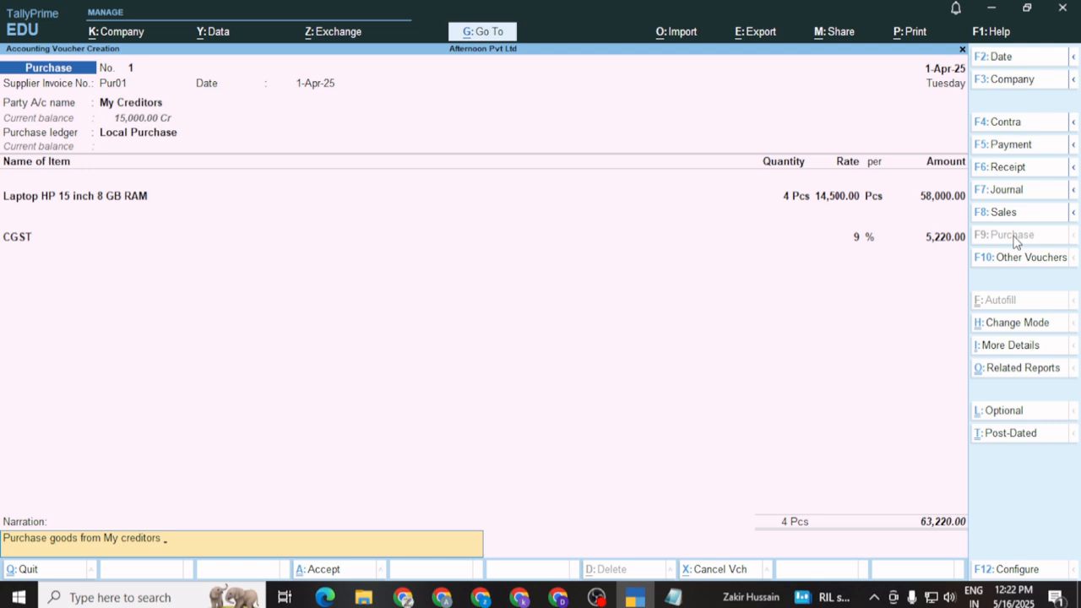
{"action": "type", "text": "worth rs"}
{"action": "type", "text": "58000(fifirty"}
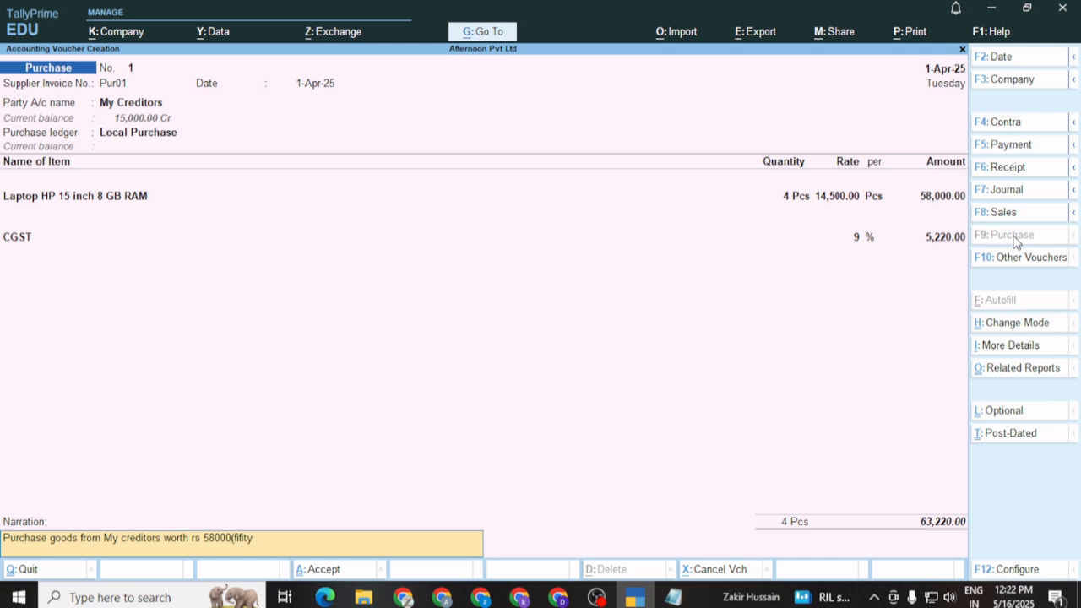
{"action": "type", "text": "ight thousand) only"}
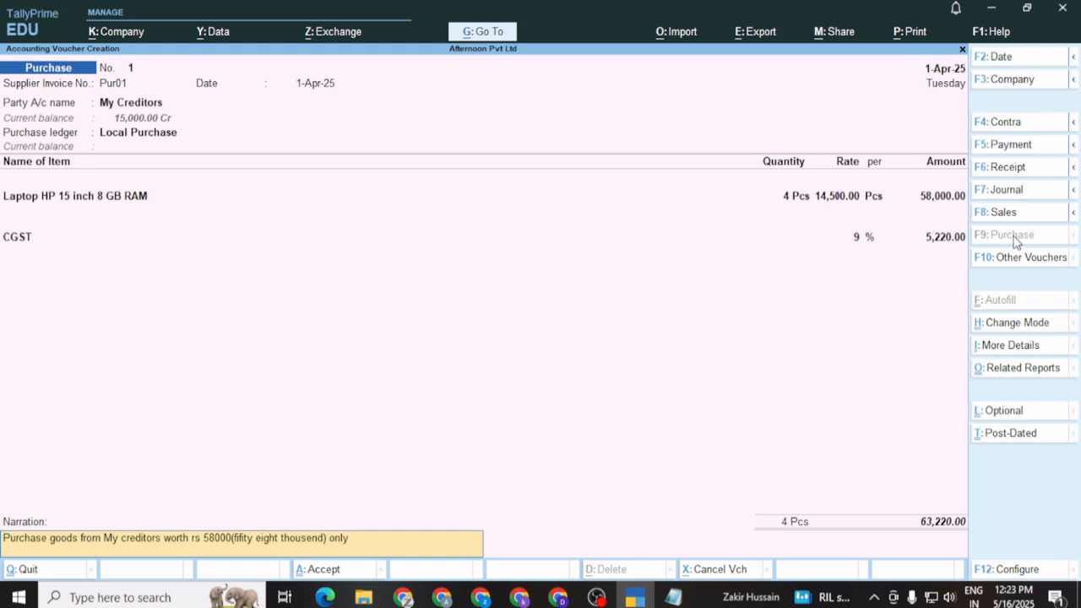
Dismiss the tax mismatch warning and save purchase voucher No. 1
{"action": "key", "text": "Return"}
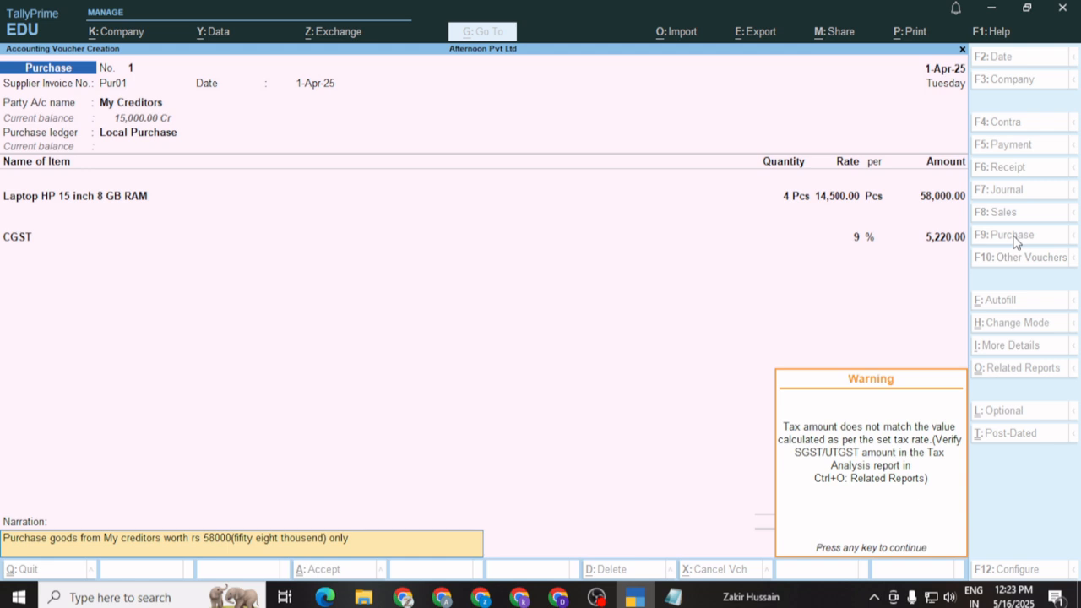
{"action": "key", "text": "Return"}
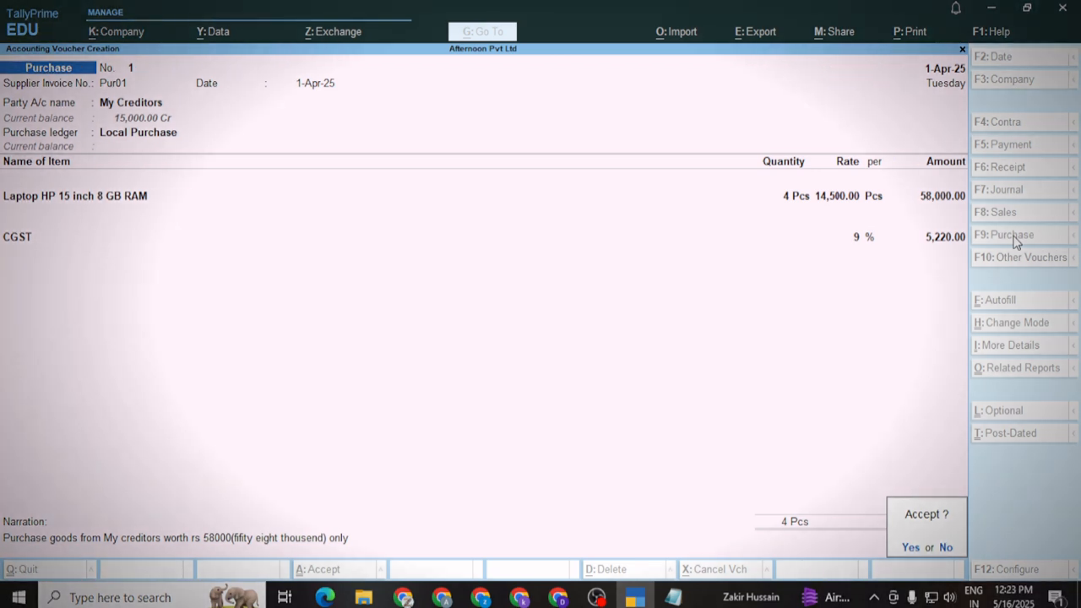
{"action": "key", "text": "Return"}
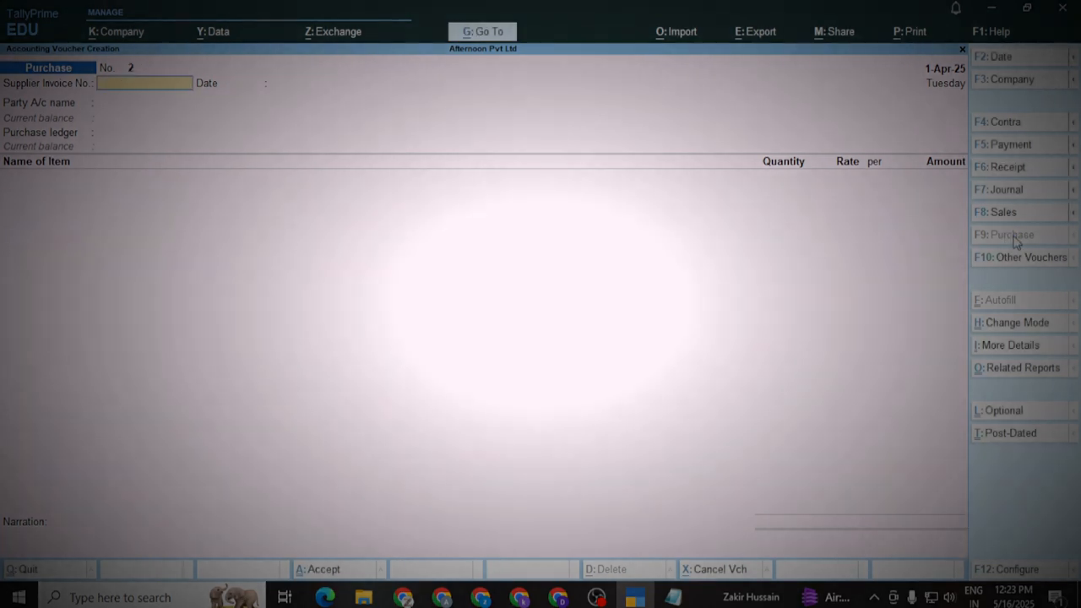